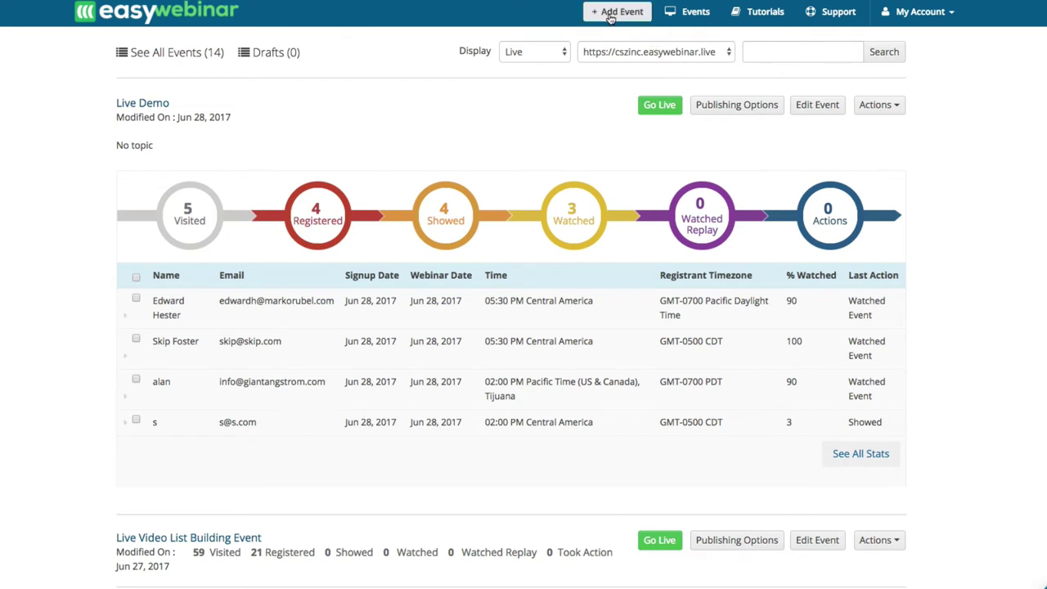
# Add a new event, glance at its Registration Page settings, and return to Event Info.
pyautogui.click(610, 18)
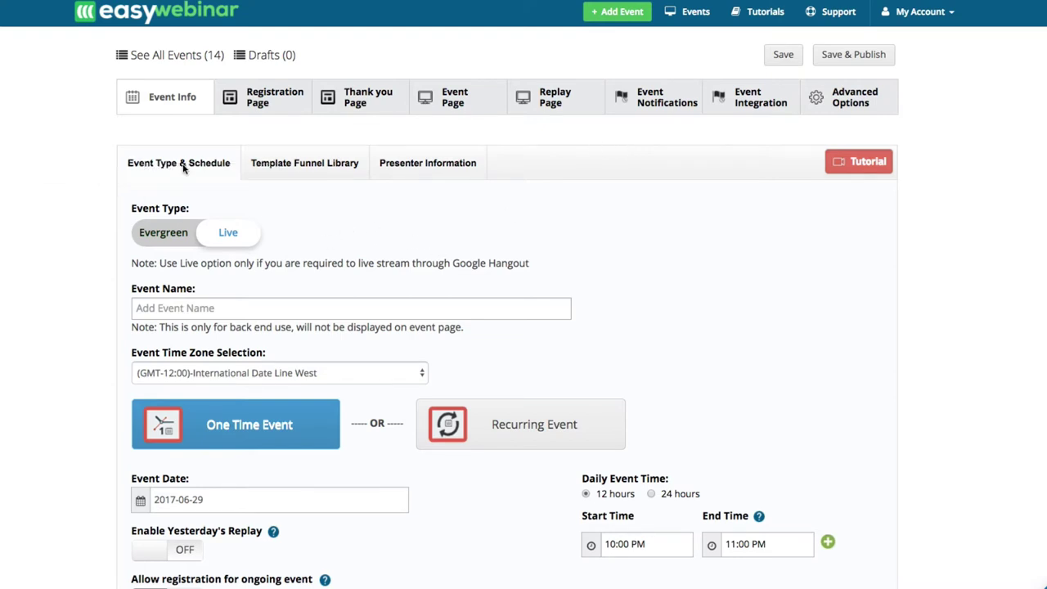
pyautogui.scroll(-1, 184, 190)
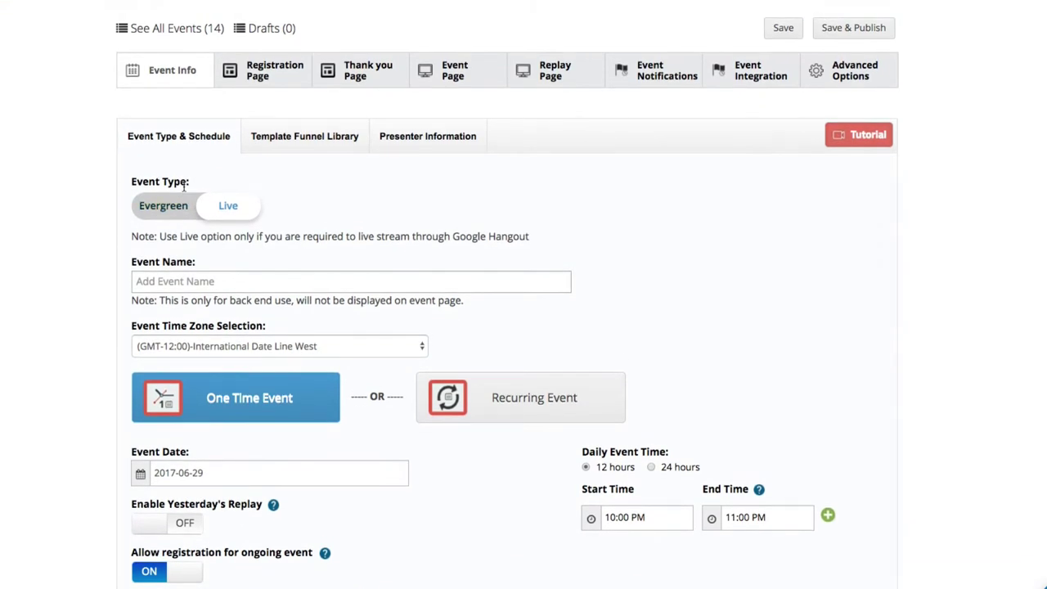
pyautogui.click(262, 72)
pyautogui.scroll(-5, 341, 369)
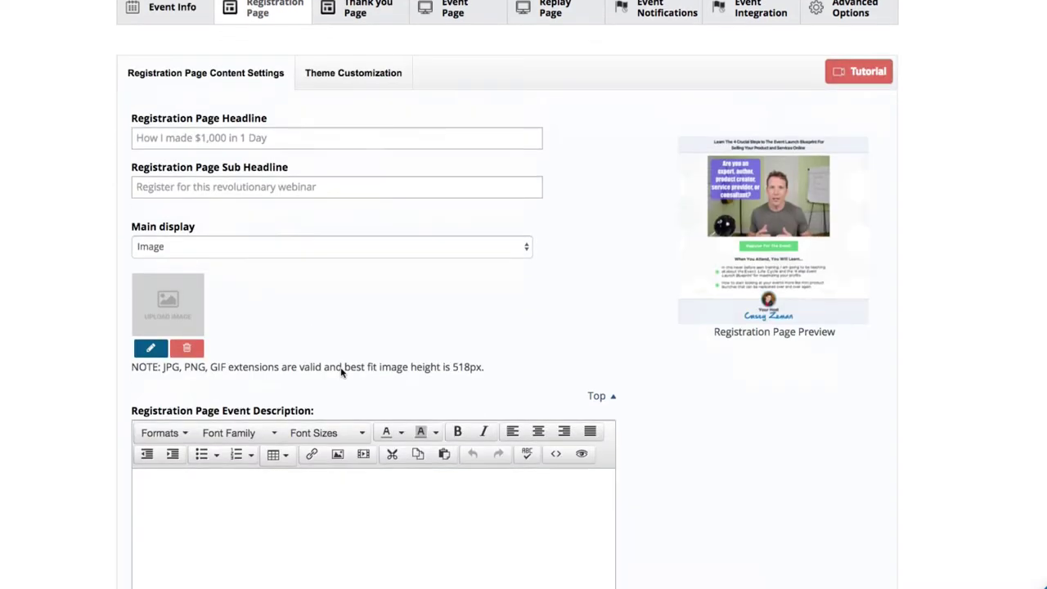
pyautogui.scroll(4, 398, 306)
pyautogui.scroll(2, 395, 138)
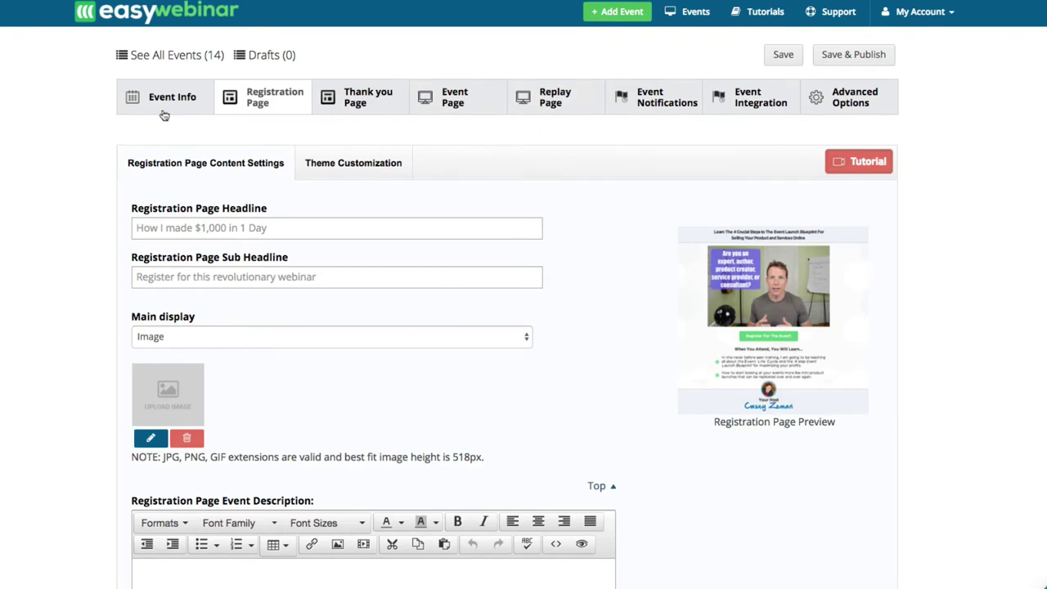
pyautogui.click(161, 109)
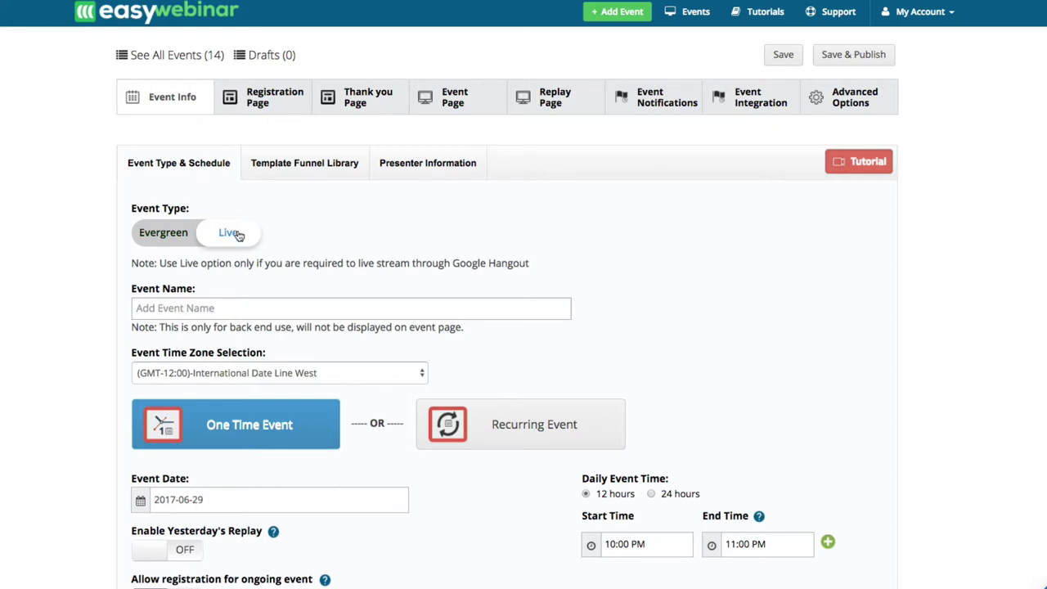
# Name the event 'Casey Demo' with time zone Pacific Time (US & Canada); Tijuana.
pyautogui.click(188, 312)
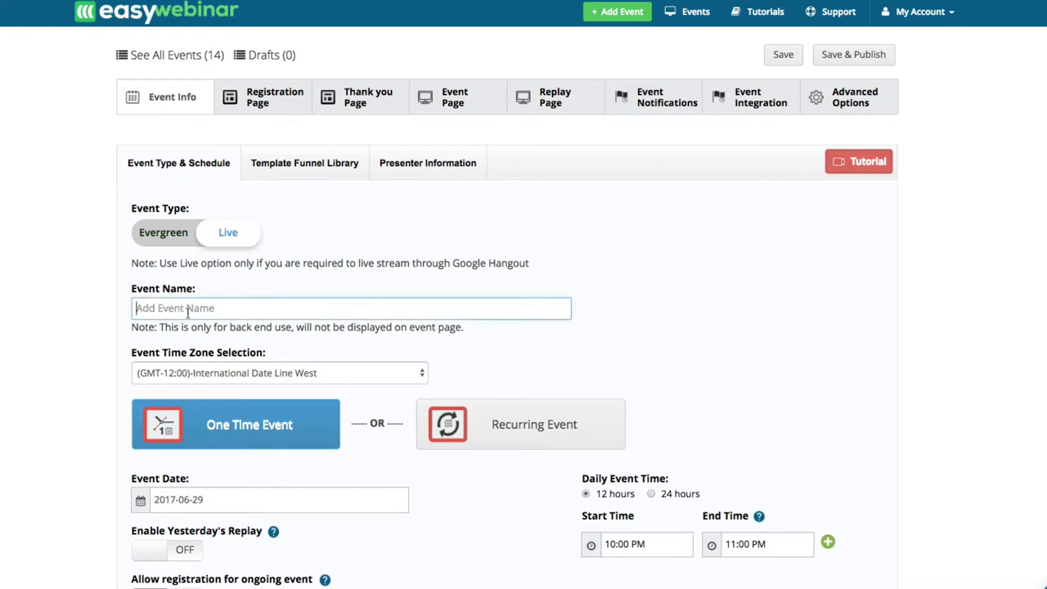
pyautogui.write('Casey Demo')
pyautogui.click(183, 381)
pyautogui.click(413, 424)
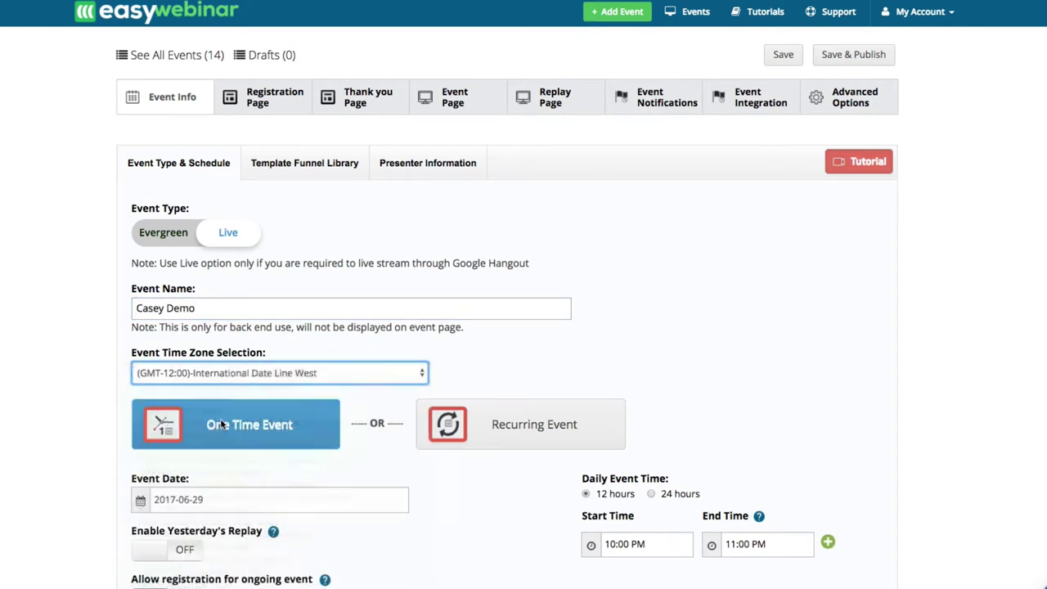
pyautogui.click(253, 431)
# Confirm the event date 2017-06-29 and the 10:00 PM start time.
pyautogui.scroll(-3, 245, 409)
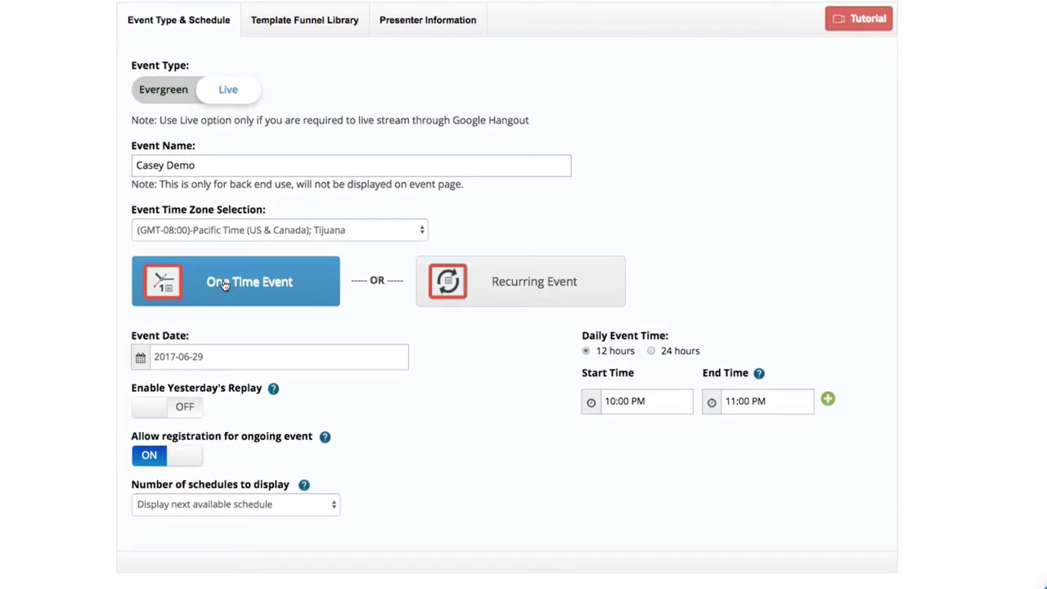
pyautogui.click(200, 356)
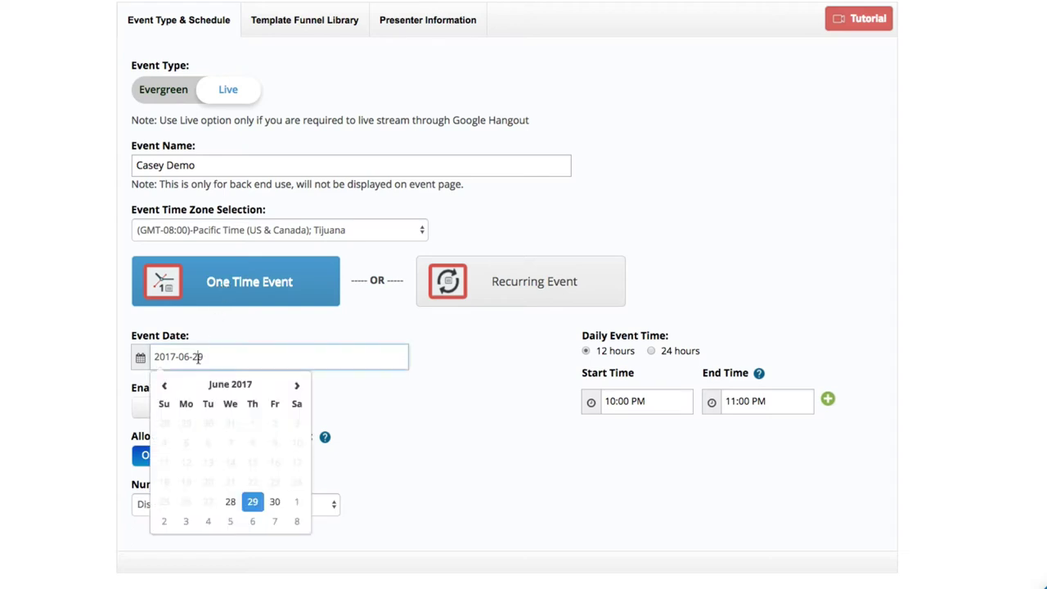
pyautogui.click(433, 424)
pyautogui.click(617, 403)
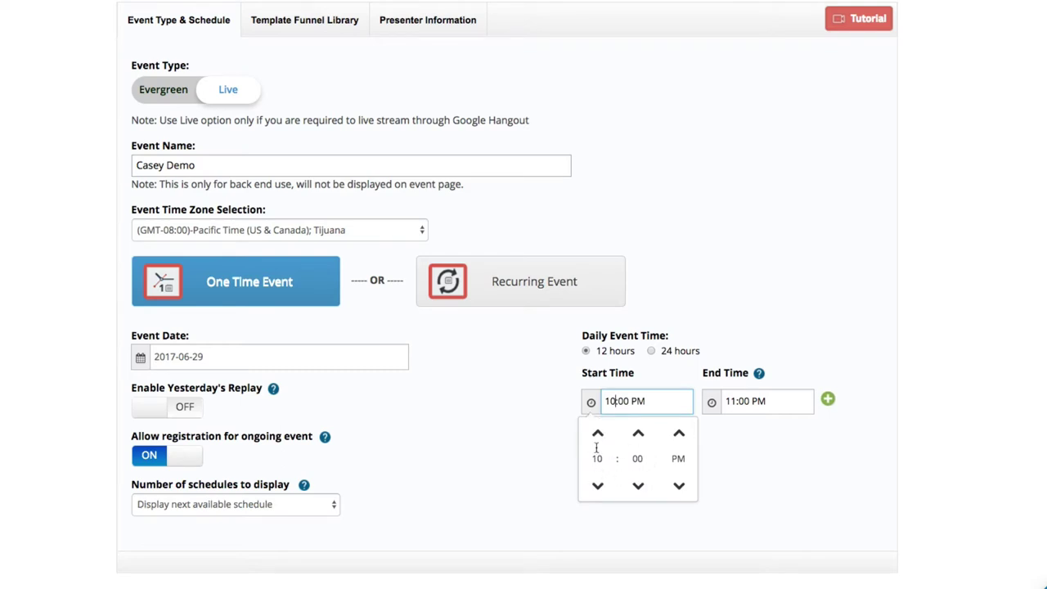
pyautogui.click(559, 426)
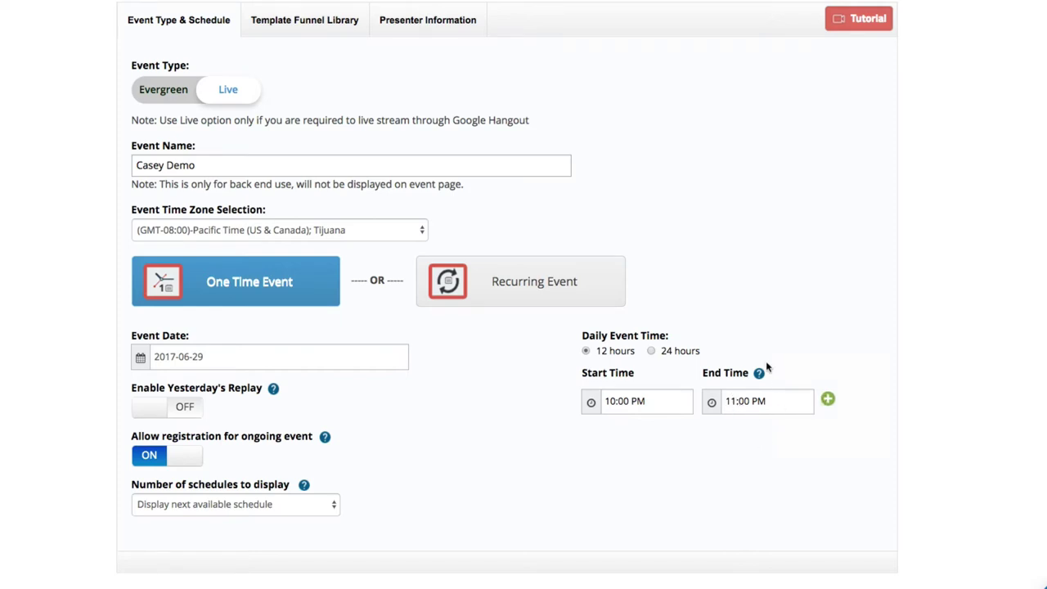
# Save and publish Casey Demo and open its registration page link.
pyautogui.moveTo(760, 378)
pyautogui.scroll(4, 479, 390)
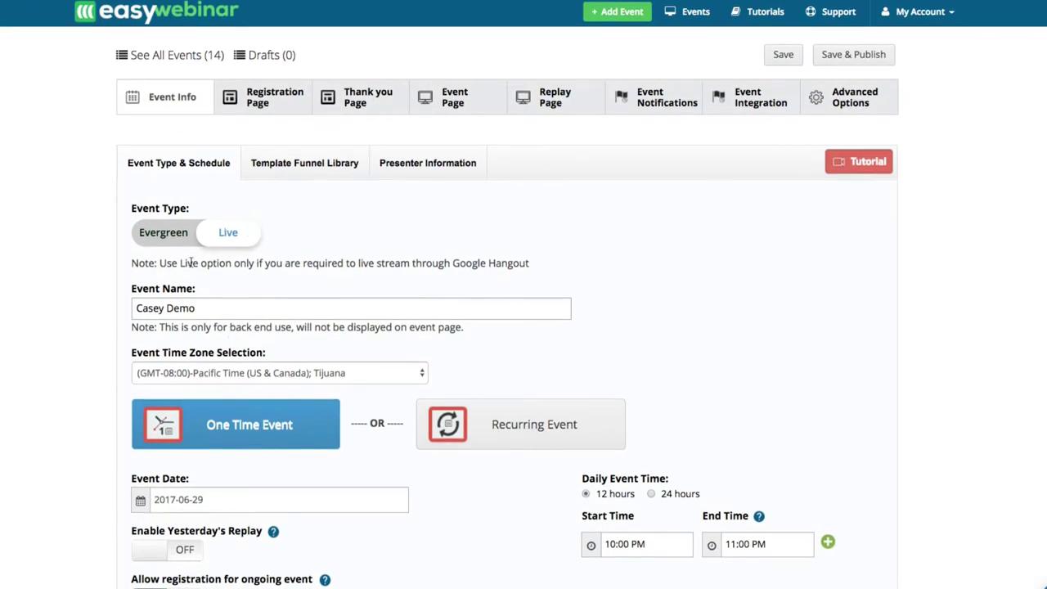
pyautogui.click(860, 54)
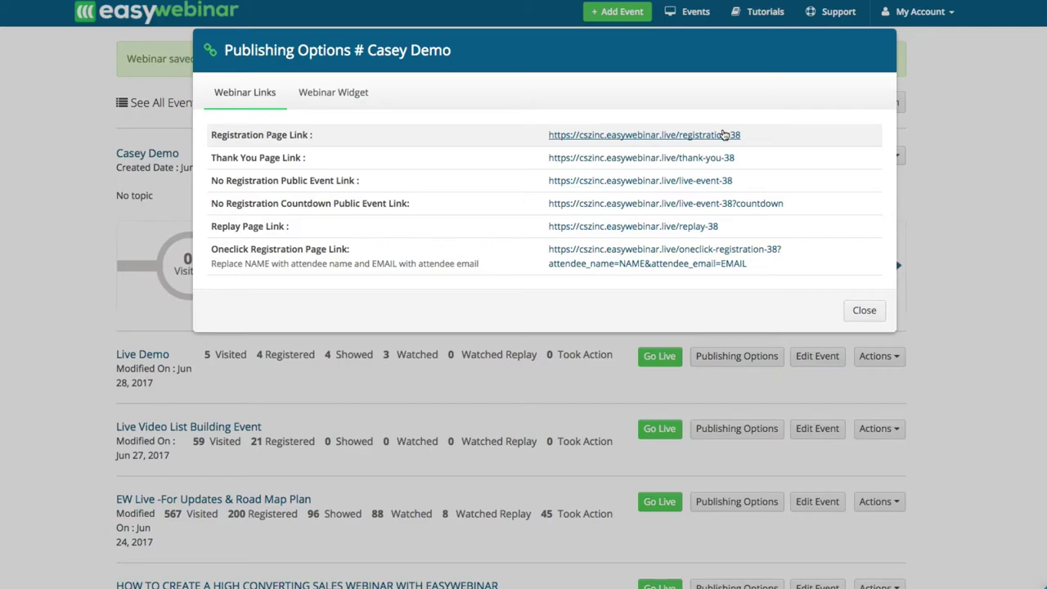
pyautogui.click(724, 135)
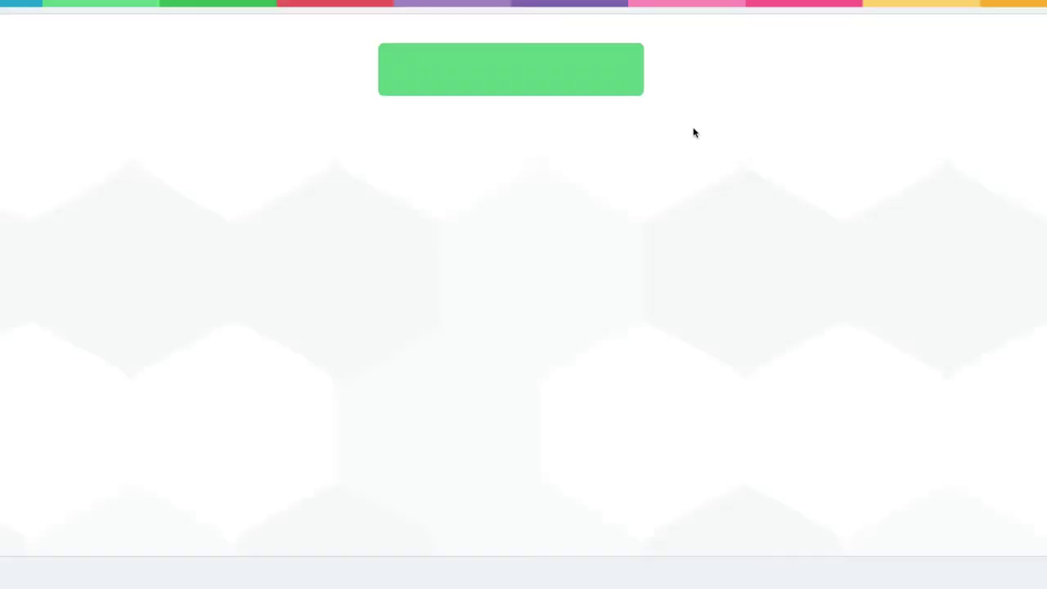
# Preview the registration form, close it, and dismiss the Publishing Options overview.
pyautogui.click(525, 89)
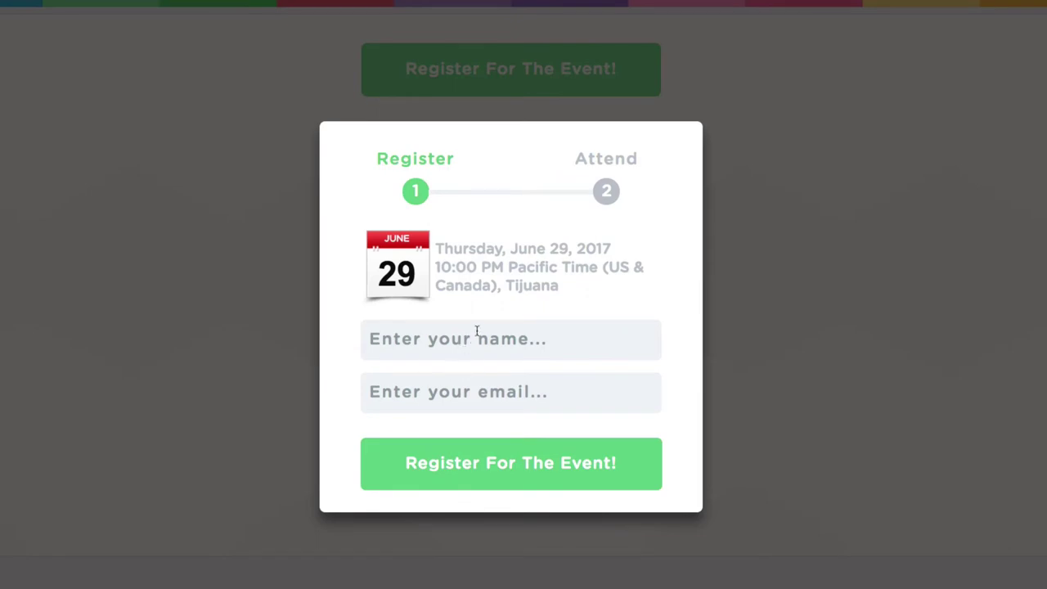
pyautogui.click(755, 210)
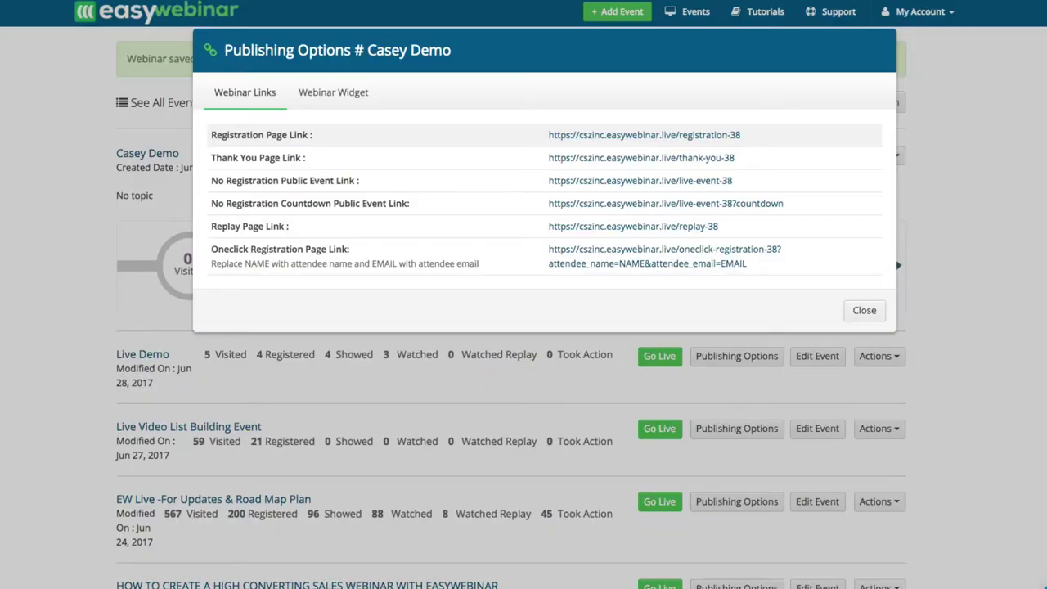
pyautogui.click(864, 310)
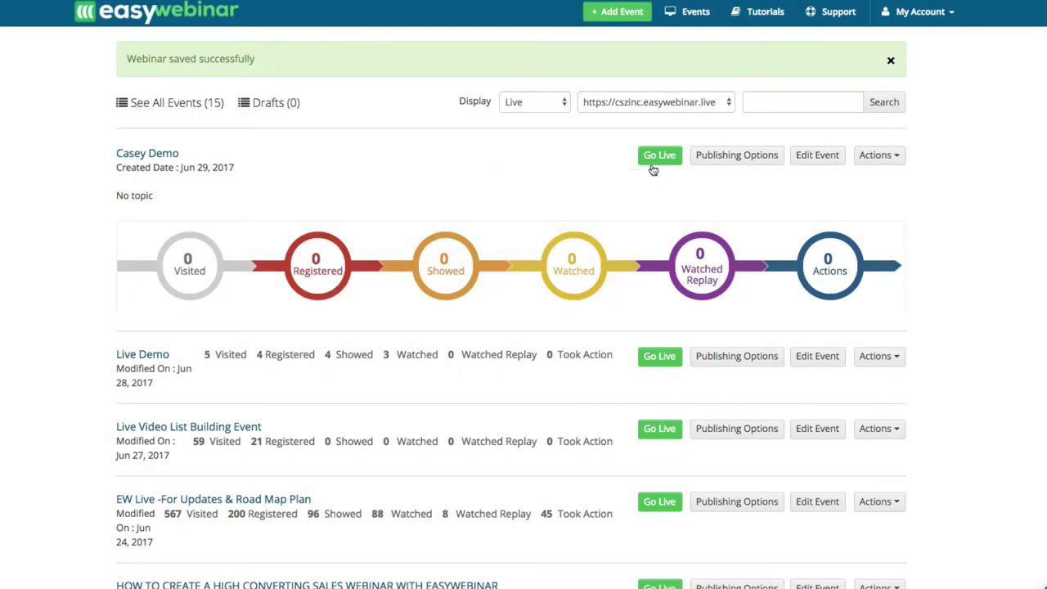
# Choose Go Live for Casey Demo on the events dashboard.
pyautogui.click(652, 165)
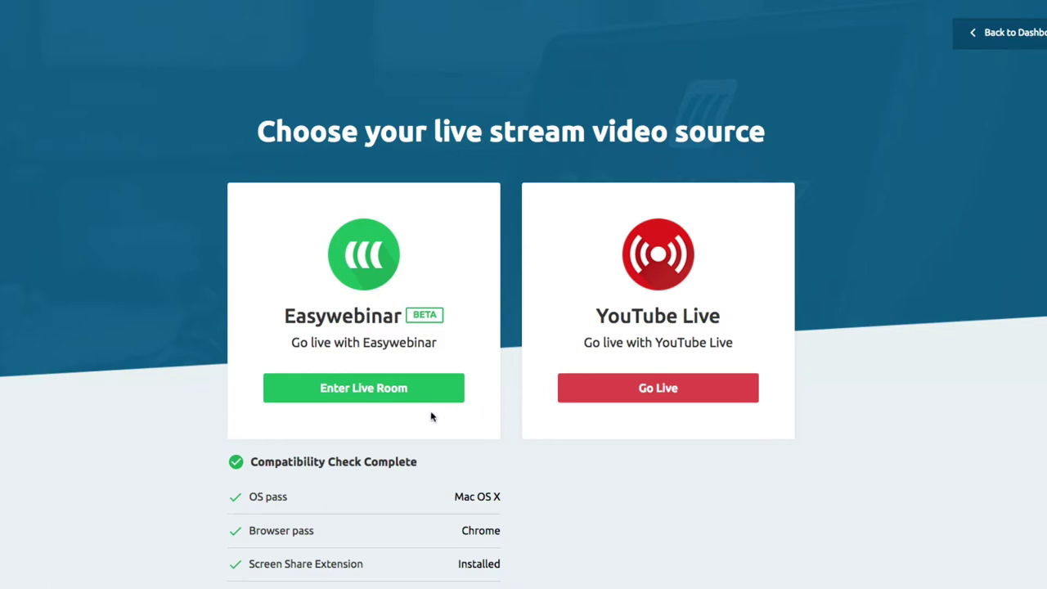
# Choose EasyWebinar as the stream source and keep the Default microphone.
pyautogui.click(365, 389)
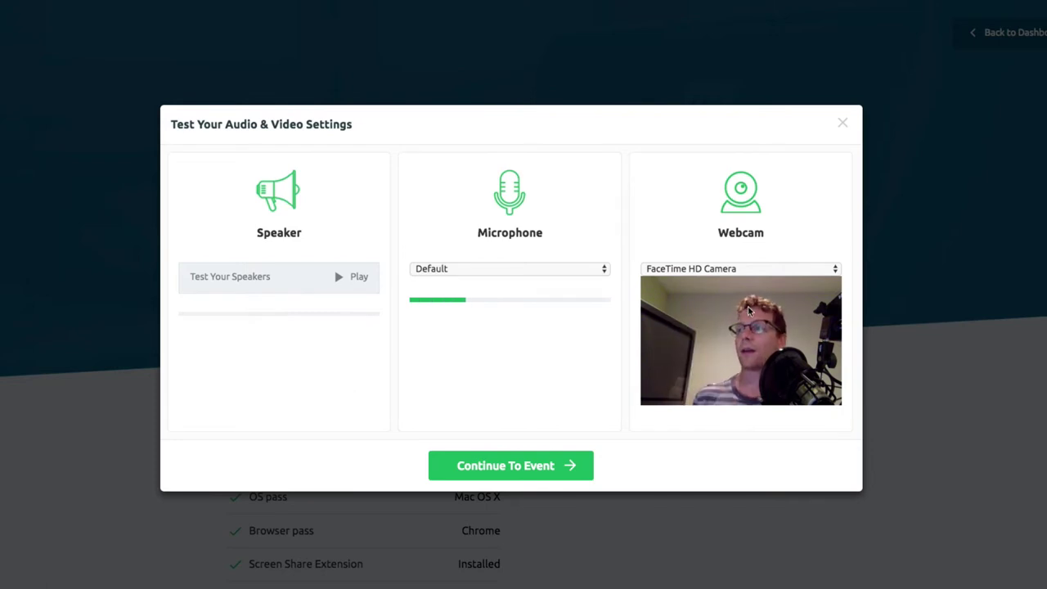
pyautogui.click(699, 270)
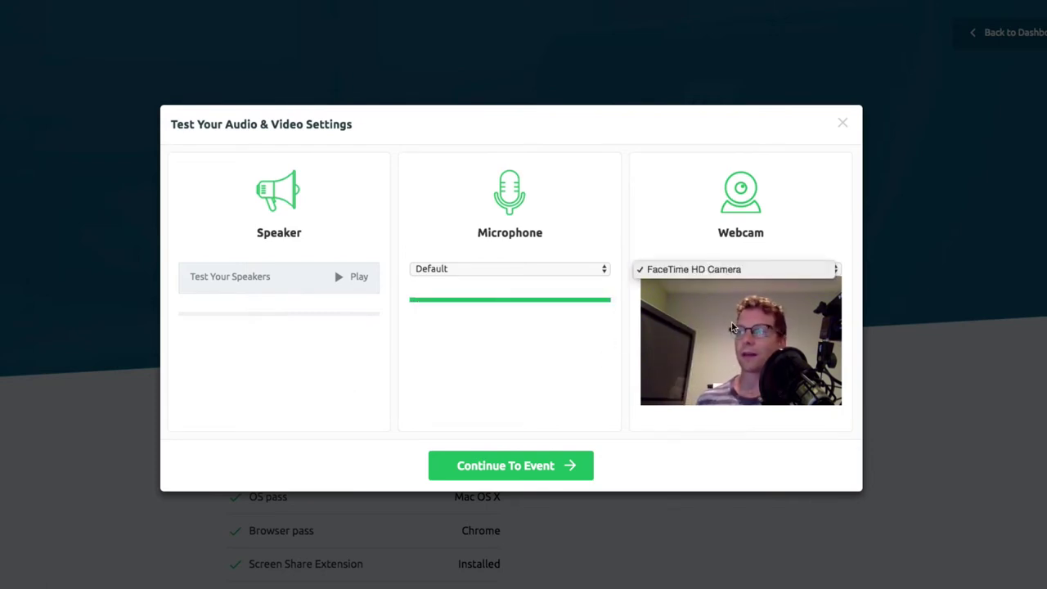
pyautogui.click(450, 273)
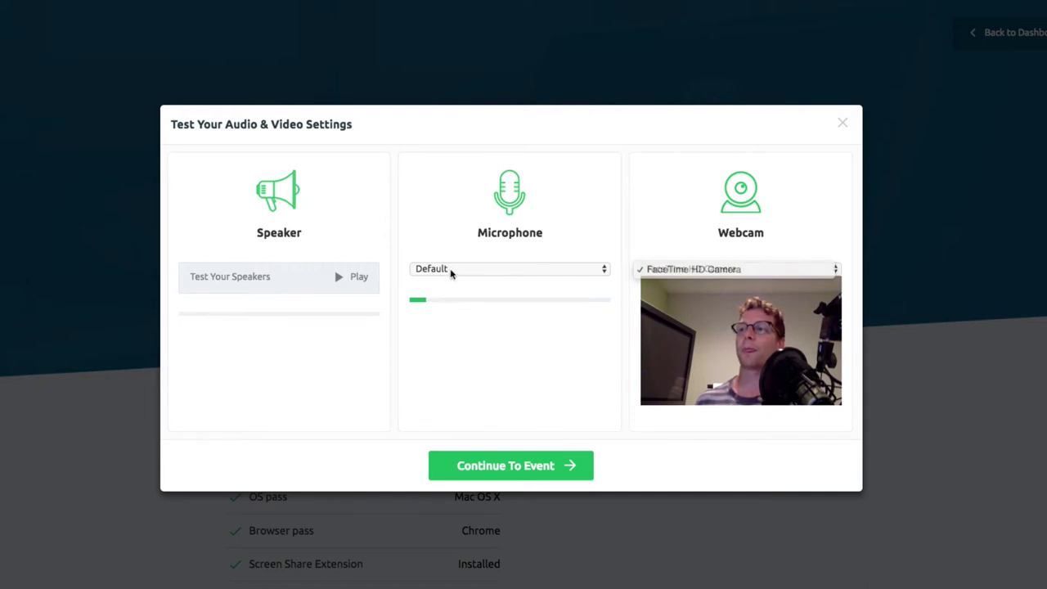
pyautogui.click(451, 273)
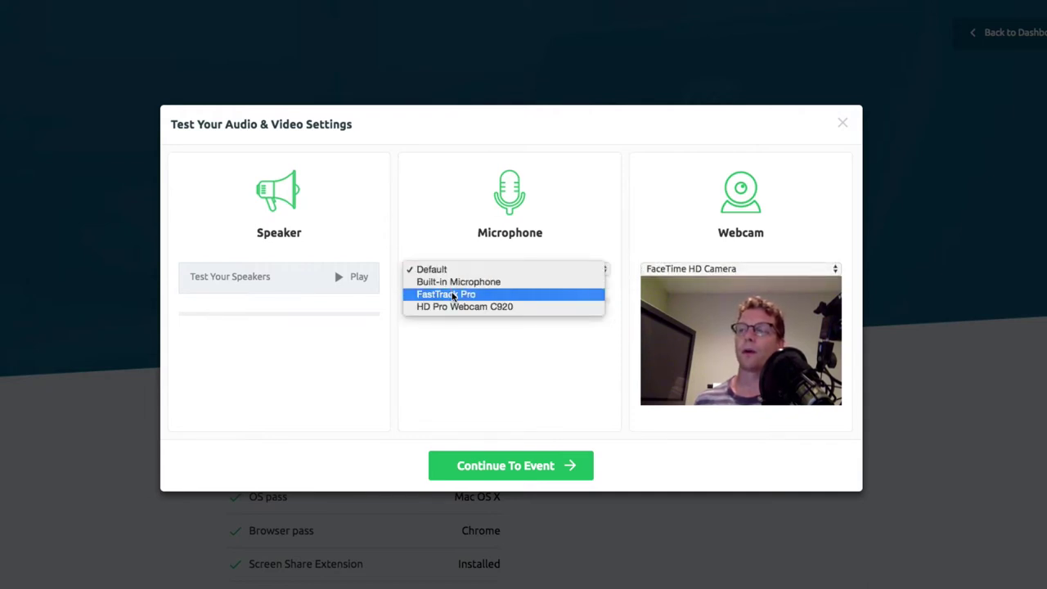
pyautogui.click(449, 230)
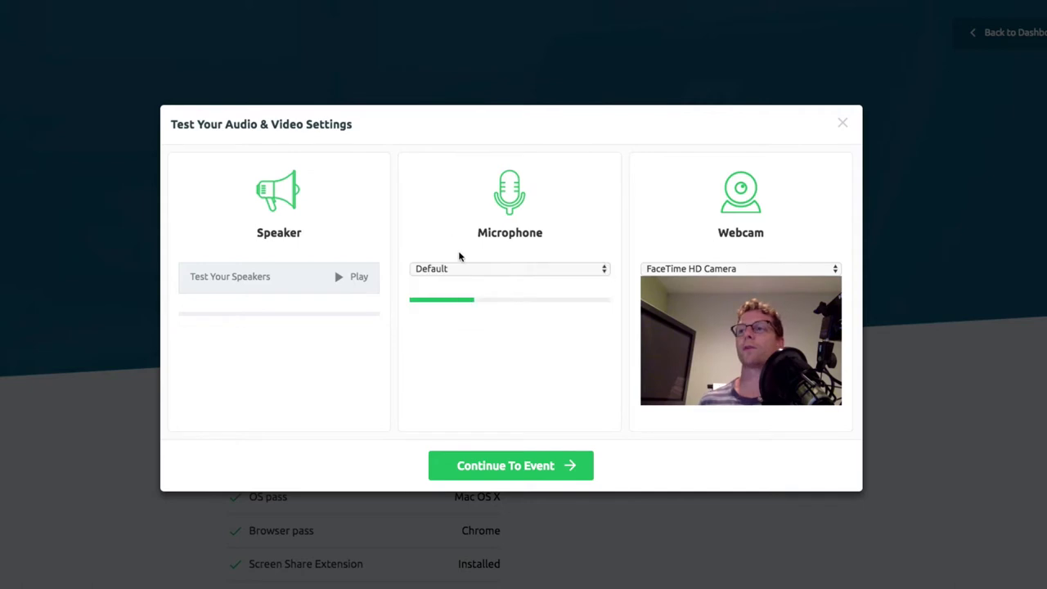
# Test the speakers, keep FaceTime HD Camera as the webcam, and continue to the event.
pyautogui.click(343, 277)
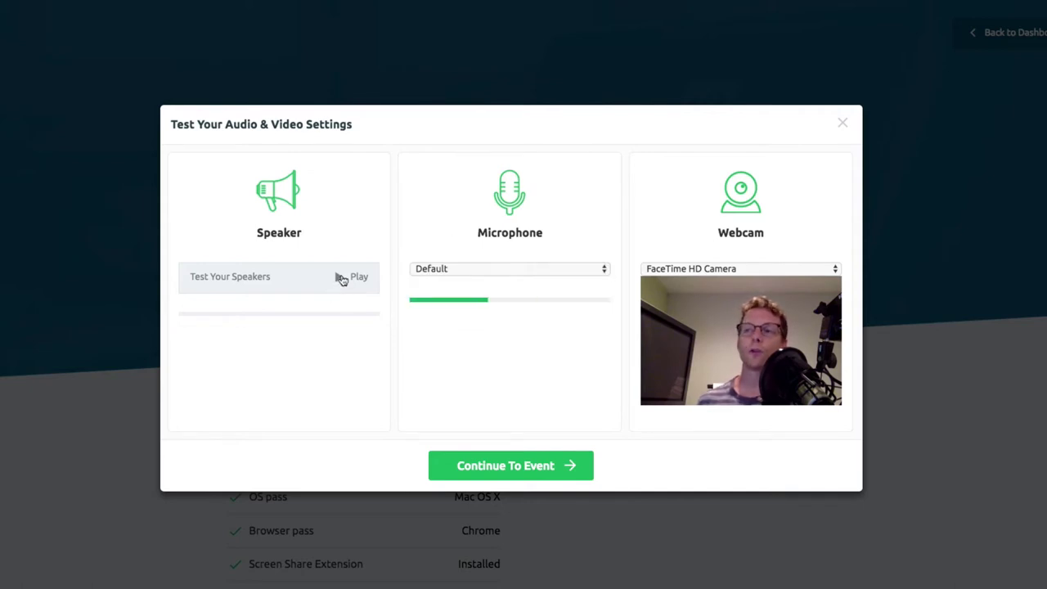
pyautogui.click(343, 278)
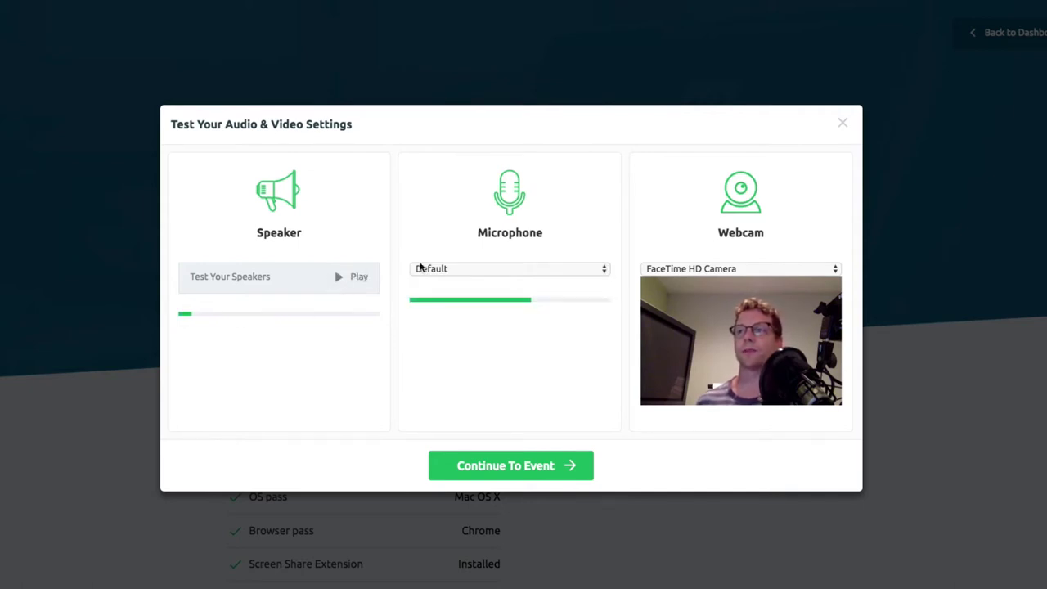
pyautogui.click(713, 269)
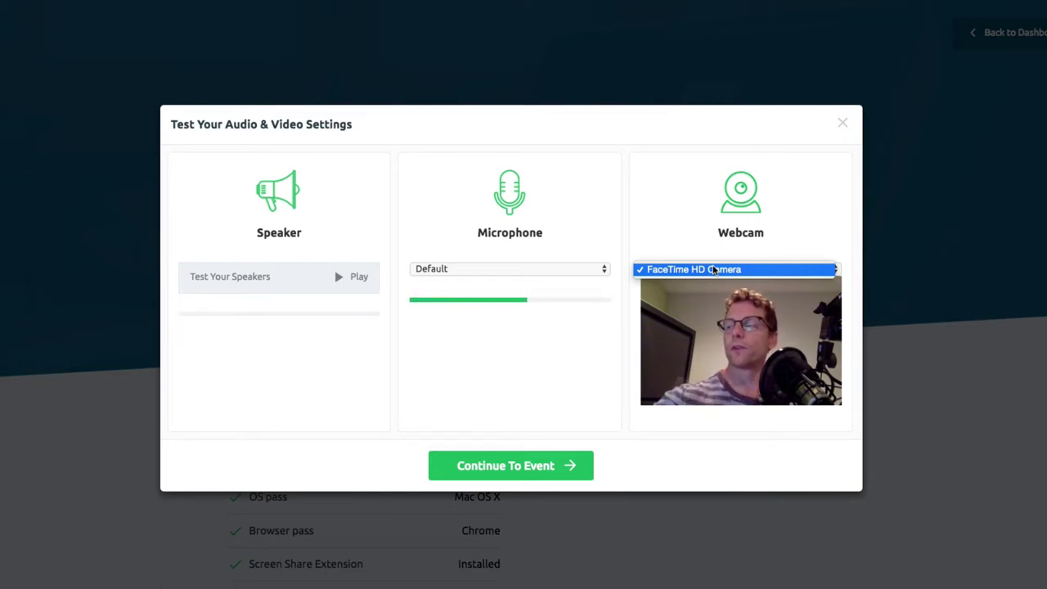
pyautogui.click(696, 269)
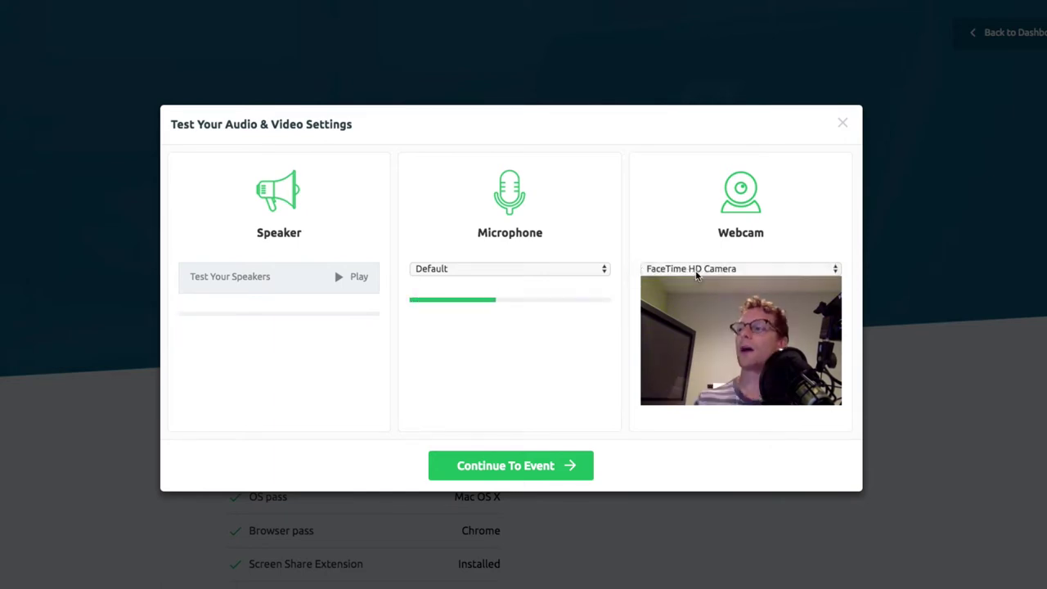
pyautogui.click(696, 273)
pyautogui.click(696, 273)
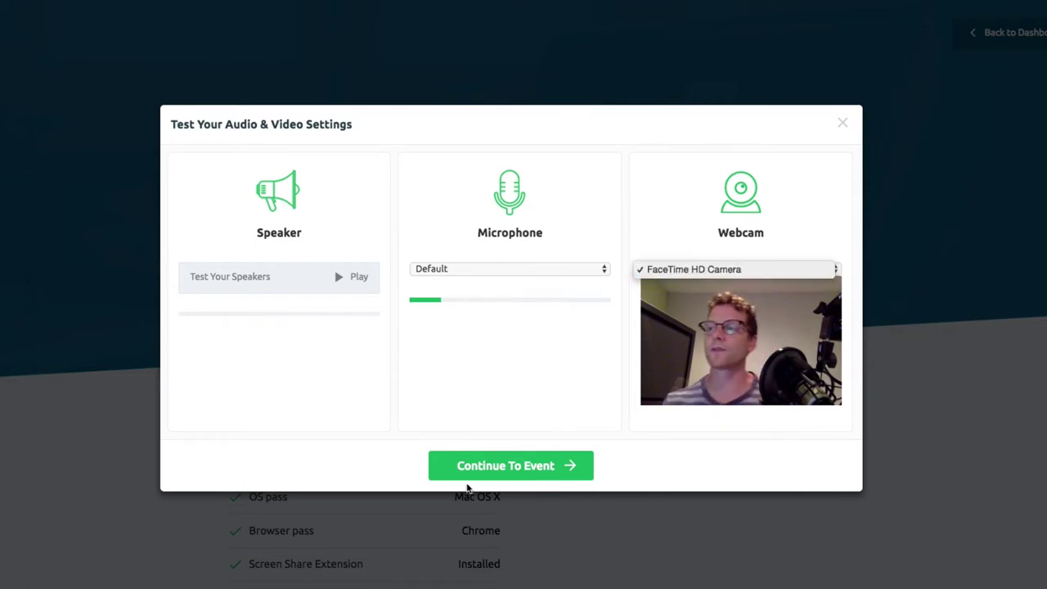
pyautogui.click(502, 466)
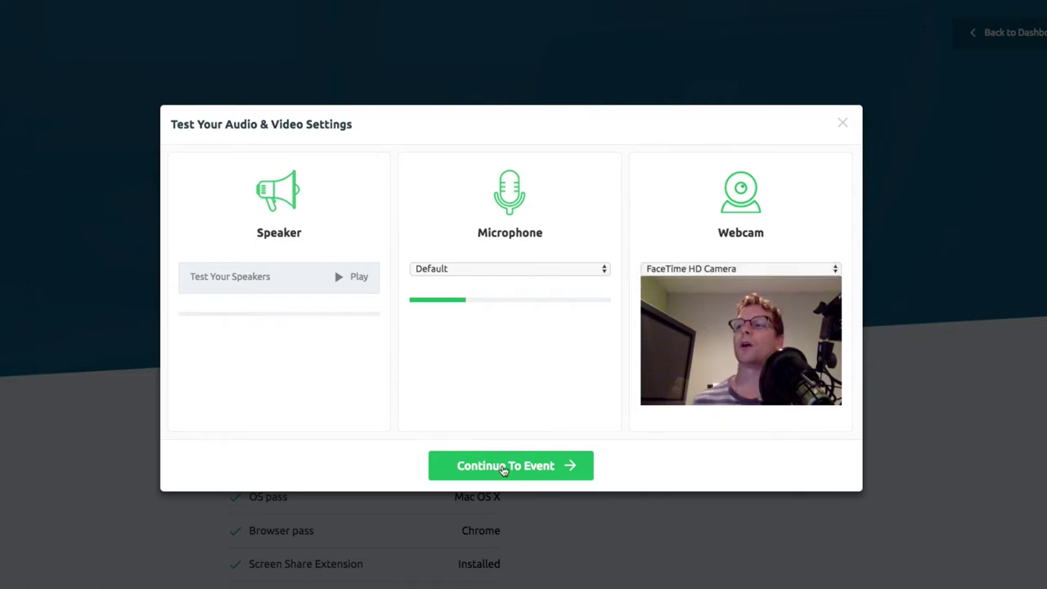
pyautogui.click(493, 467)
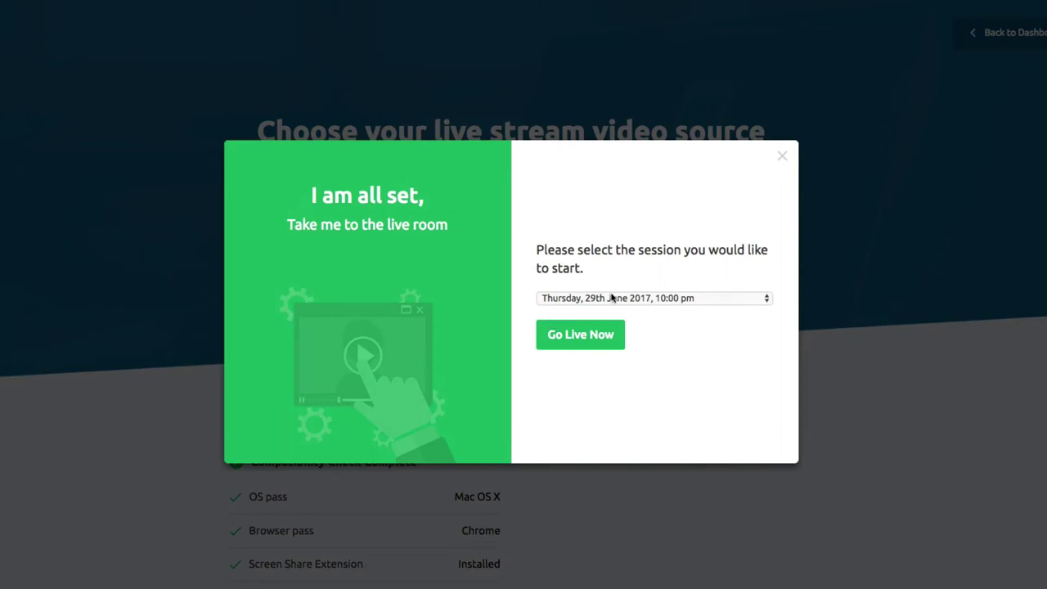
# Go live with the Thursday, 29th June 2017, 10:00 pm session.
pyautogui.click(572, 299)
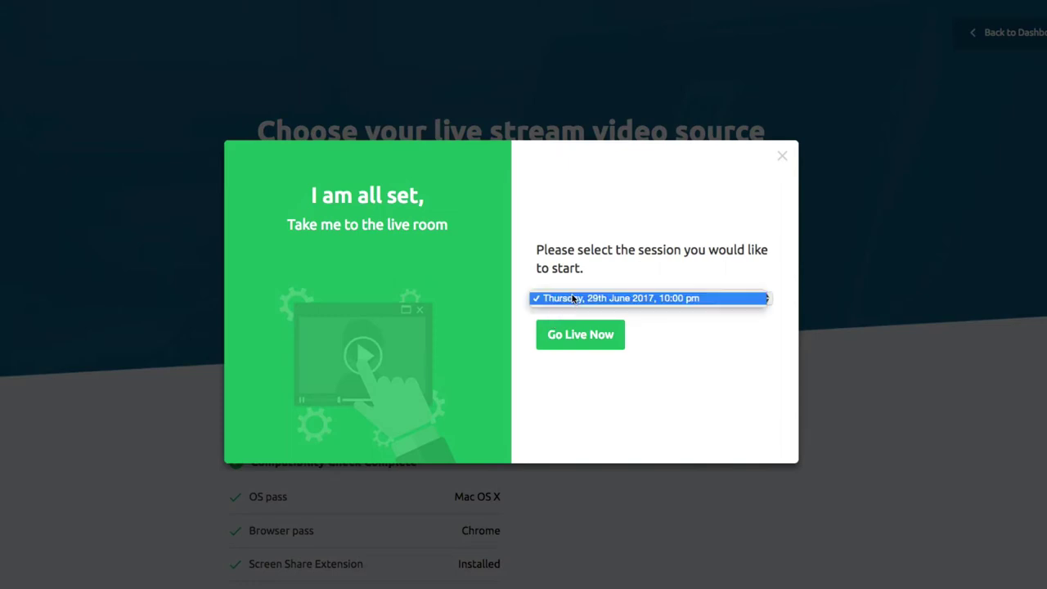
pyautogui.click(658, 300)
pyautogui.click(581, 338)
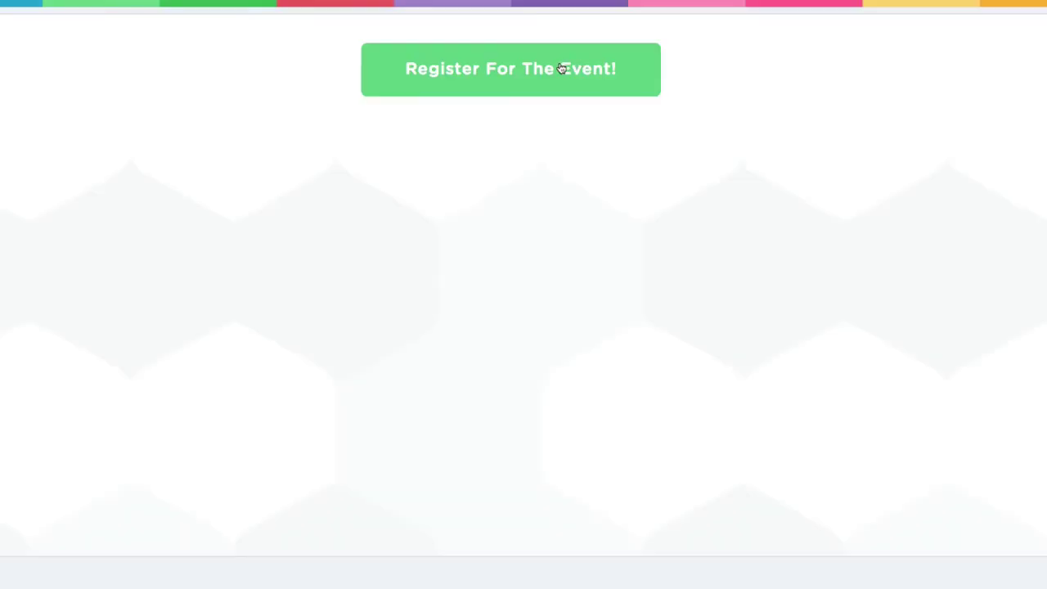
# Register a test attendee with a first name and e-mail address for the session.
pyautogui.click(562, 68)
pyautogui.click(413, 337)
pyautogui.write('t')
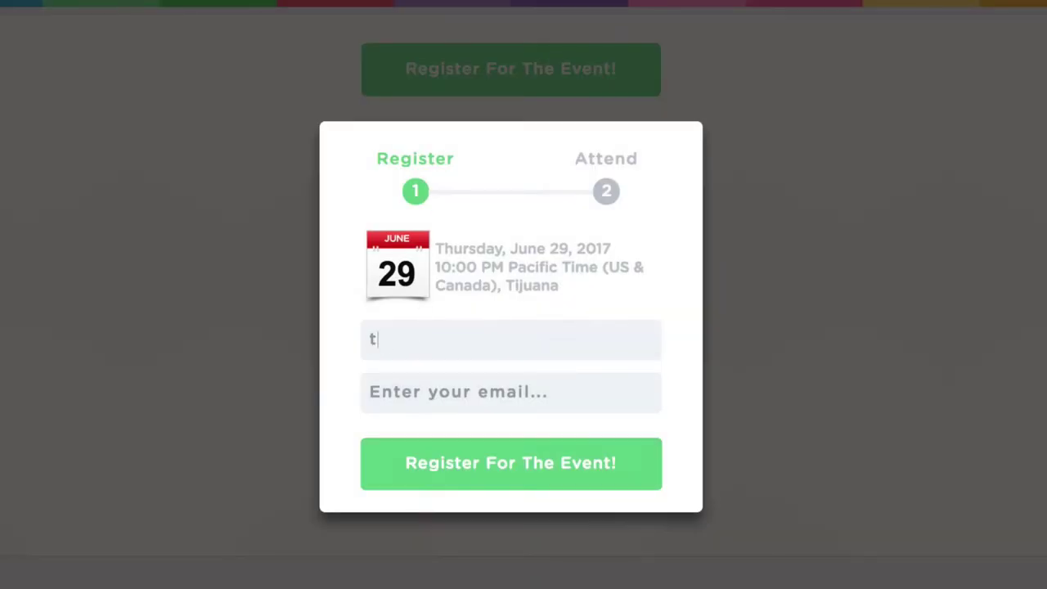
pyautogui.write('hen')
pyautogui.press('BackSpace')
pyautogui.press('BackSpace')
pyautogui.press('BackSpace')
pyautogui.press('BackSpace')
pyautogui.write('frank')
pyautogui.press('Tab')
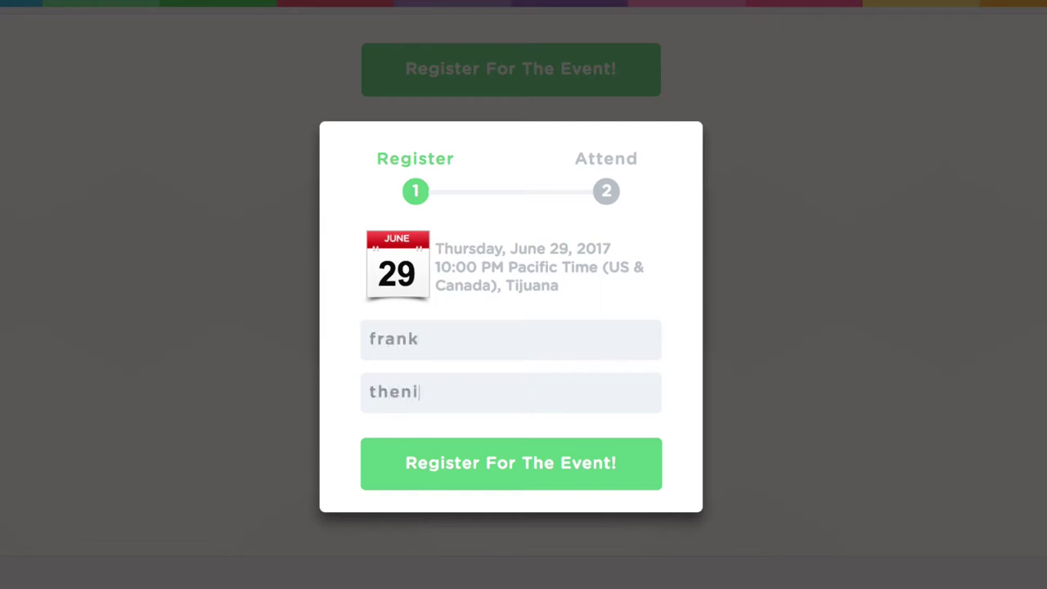
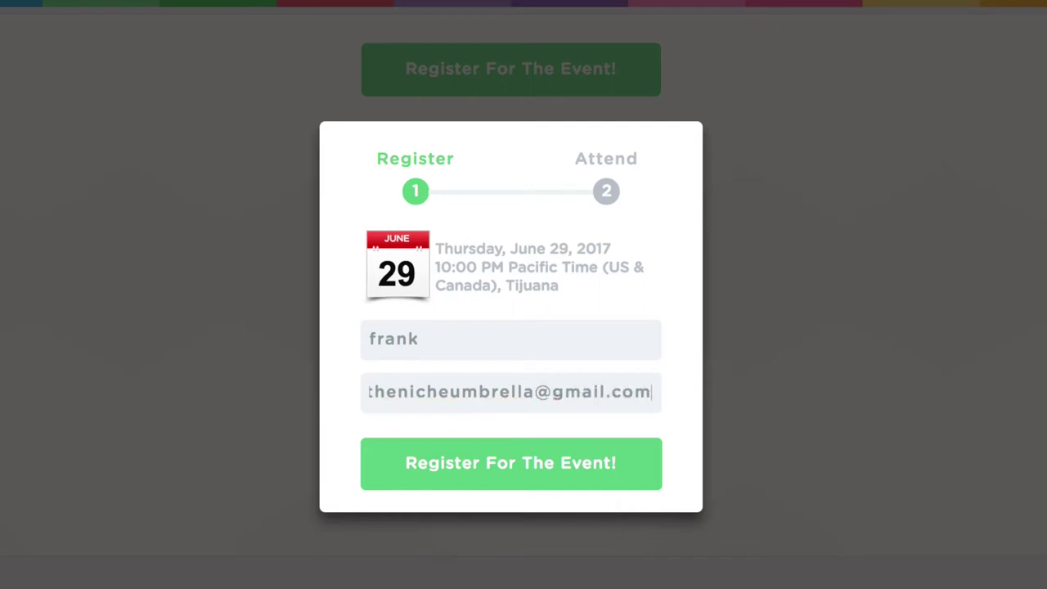
pyautogui.click(448, 453)
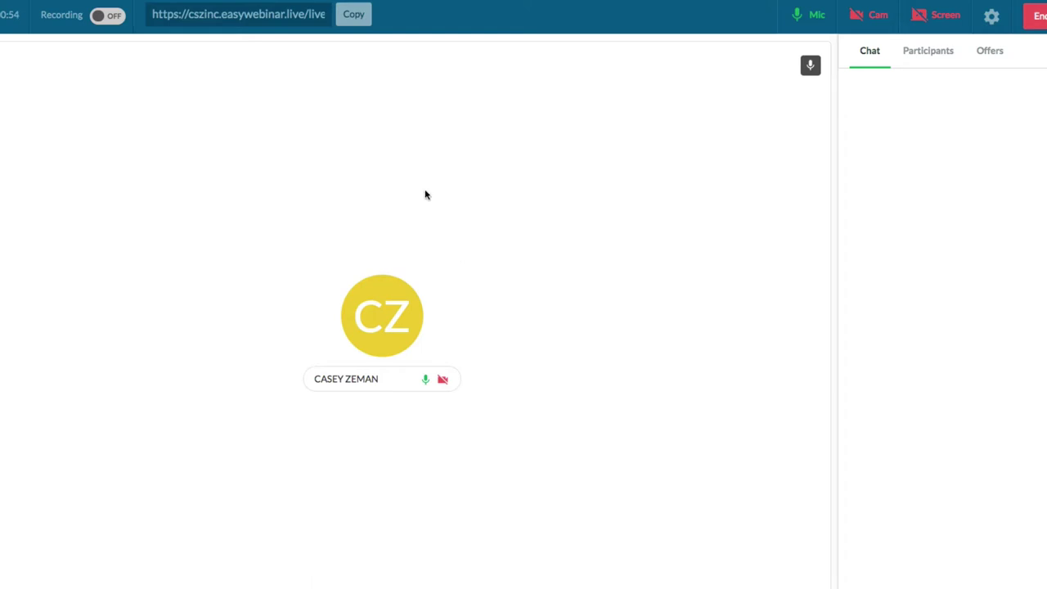
# Copy the live room's URL from the toolbar to the clipboard.
pyautogui.click(350, 16)
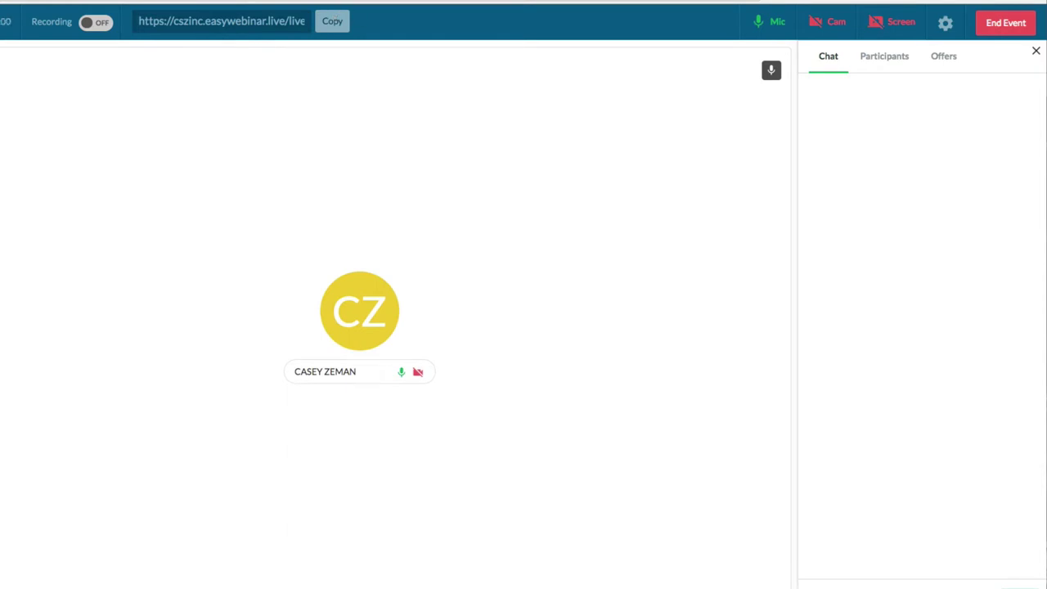
# Load the copied room link in a new tab and join the event as an attendee.
pyautogui.press('super+t')
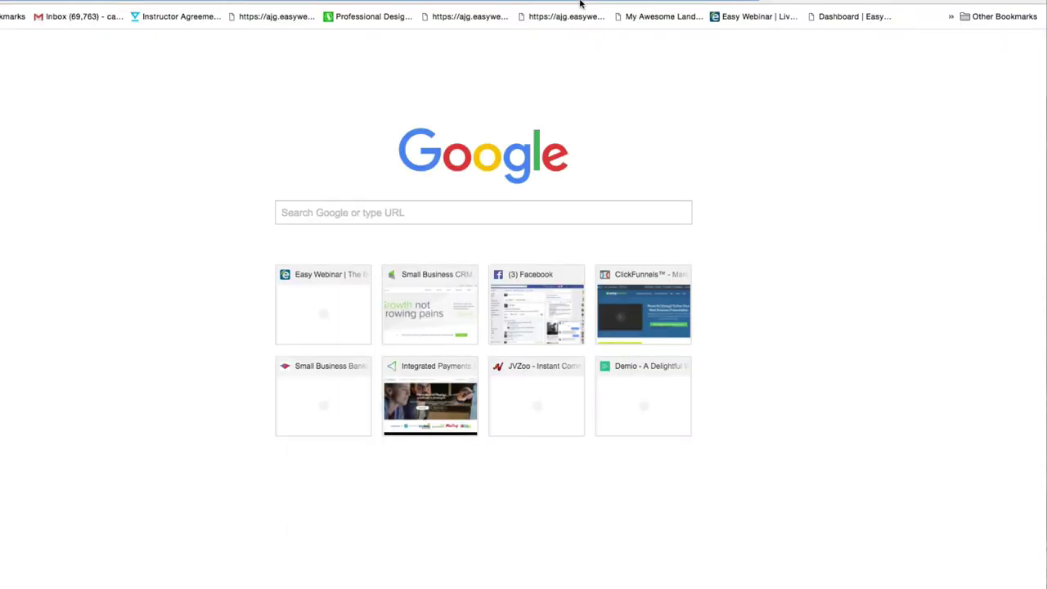
pyautogui.click(491, 16)
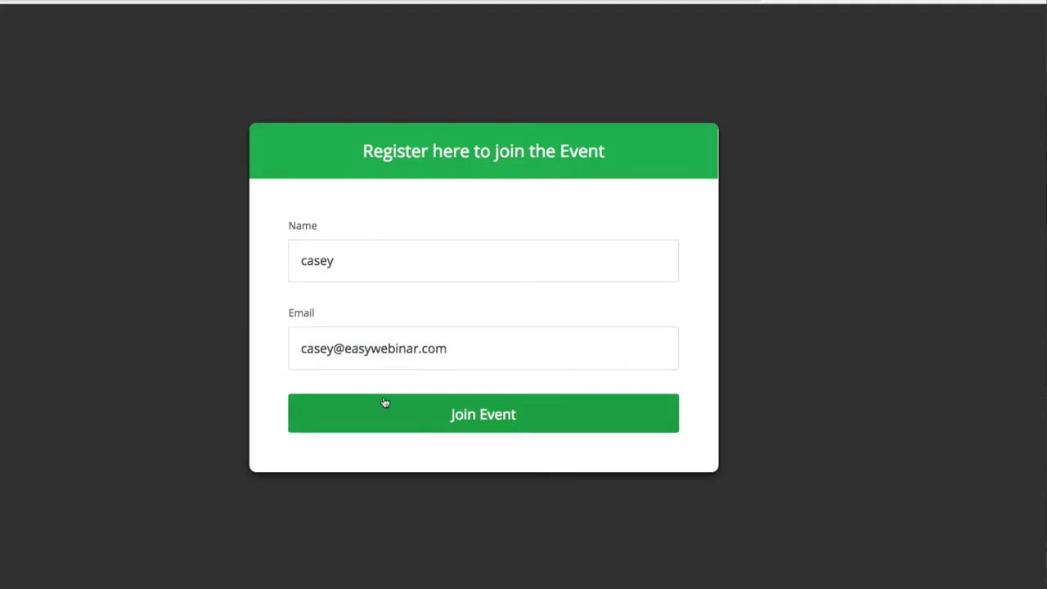
pyautogui.click(514, 413)
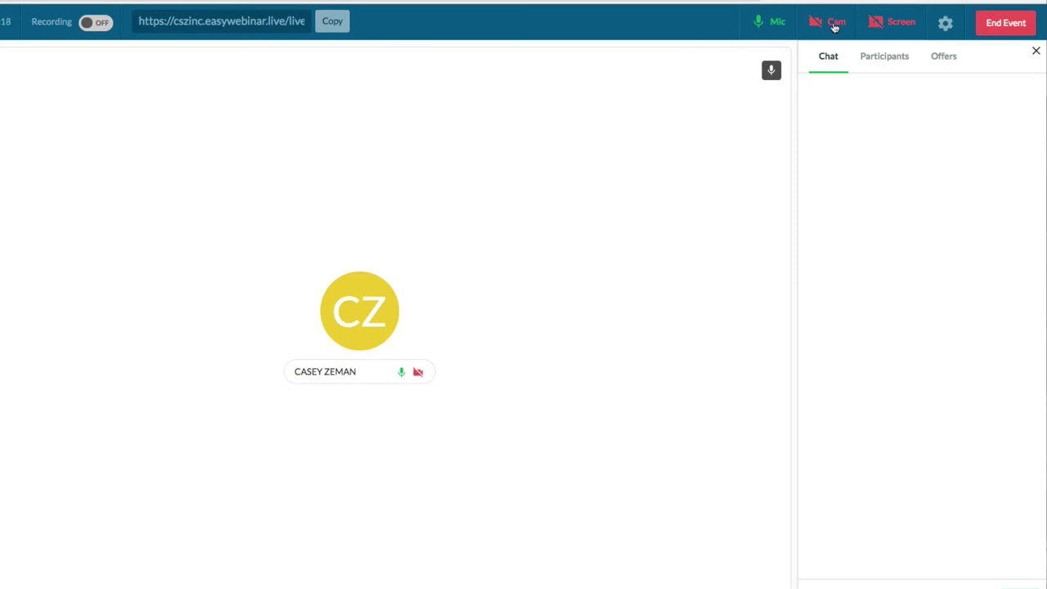
# Keep the Default microphone and FaceTime HD Camera sources, then switch the webcam on.
pyautogui.click(947, 25)
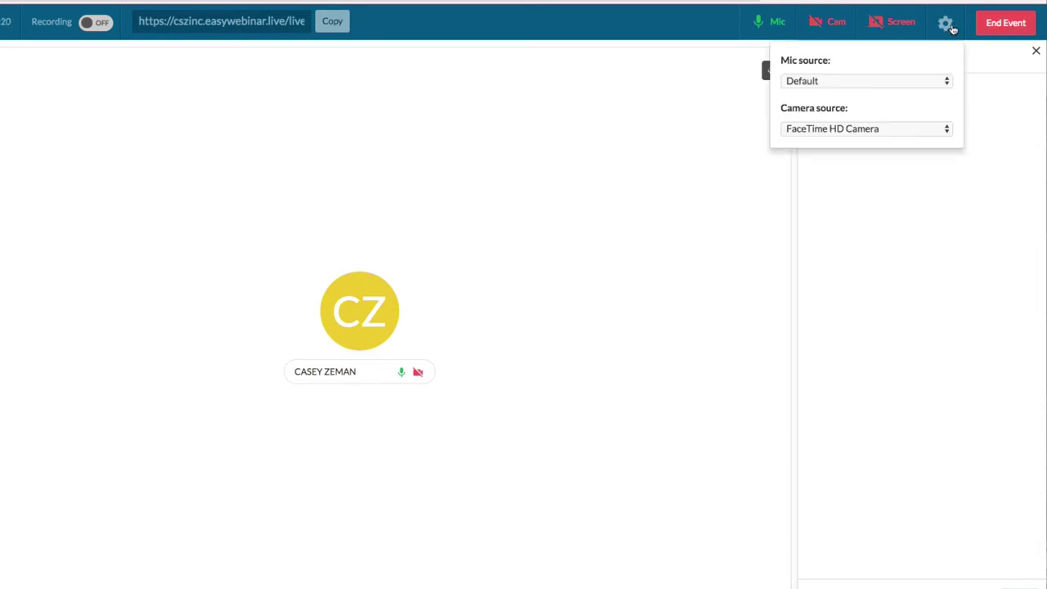
pyautogui.click(853, 129)
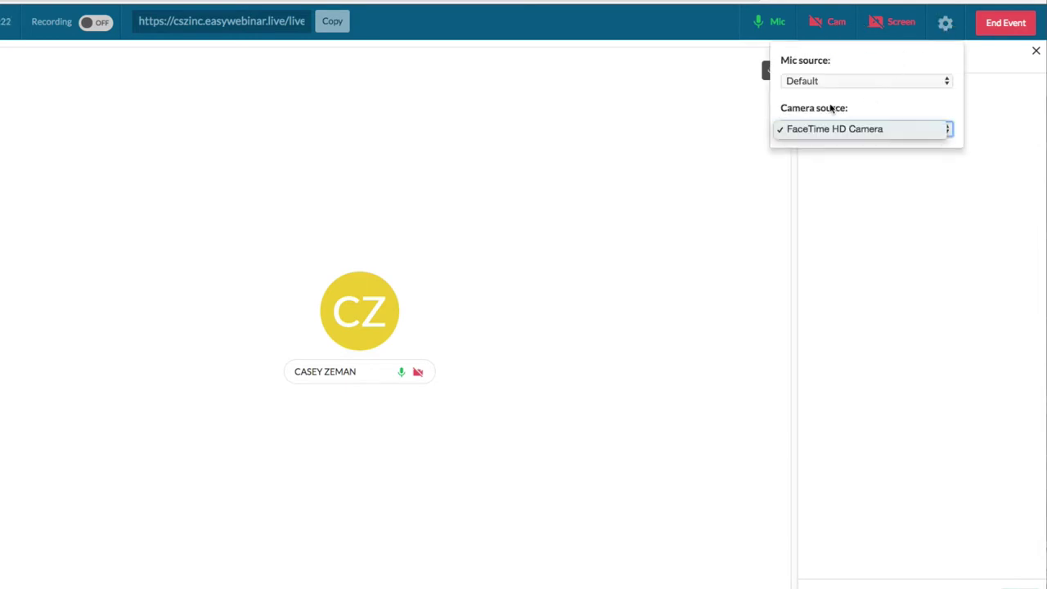
pyautogui.click(816, 81)
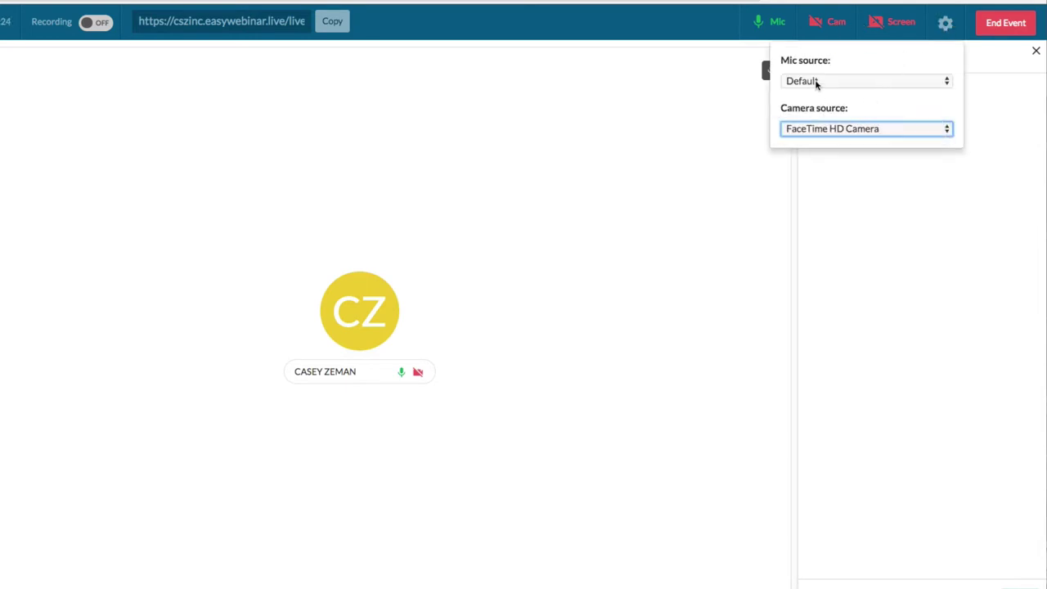
pyautogui.click(816, 81)
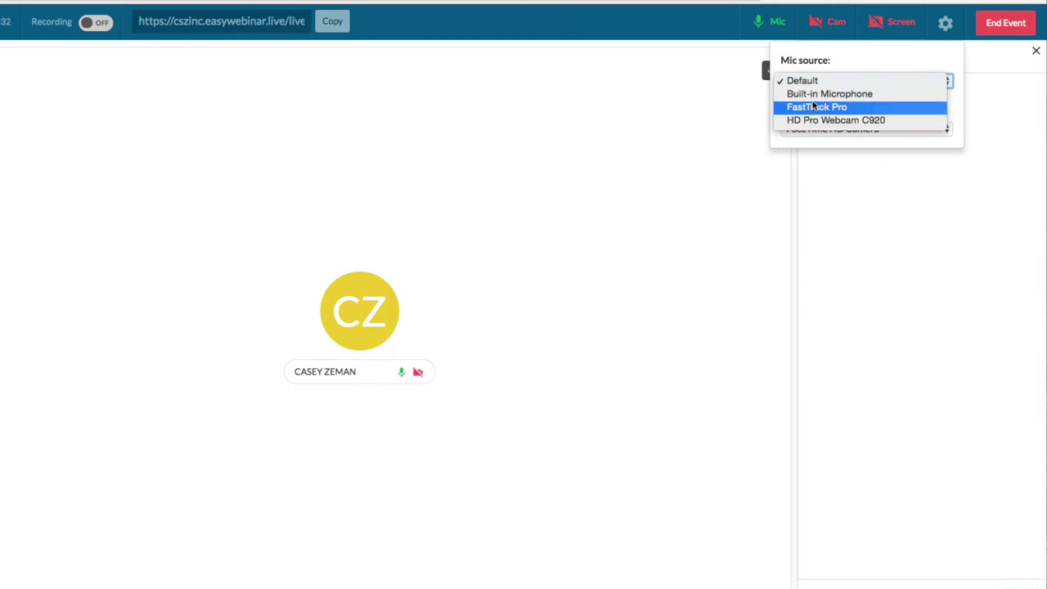
pyautogui.click(884, 46)
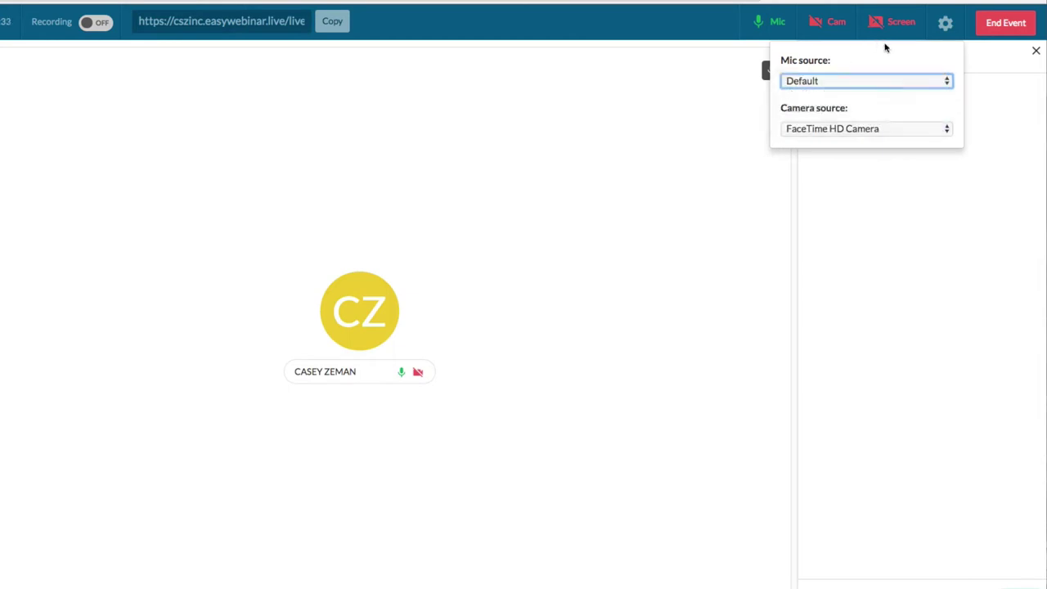
pyautogui.click(831, 22)
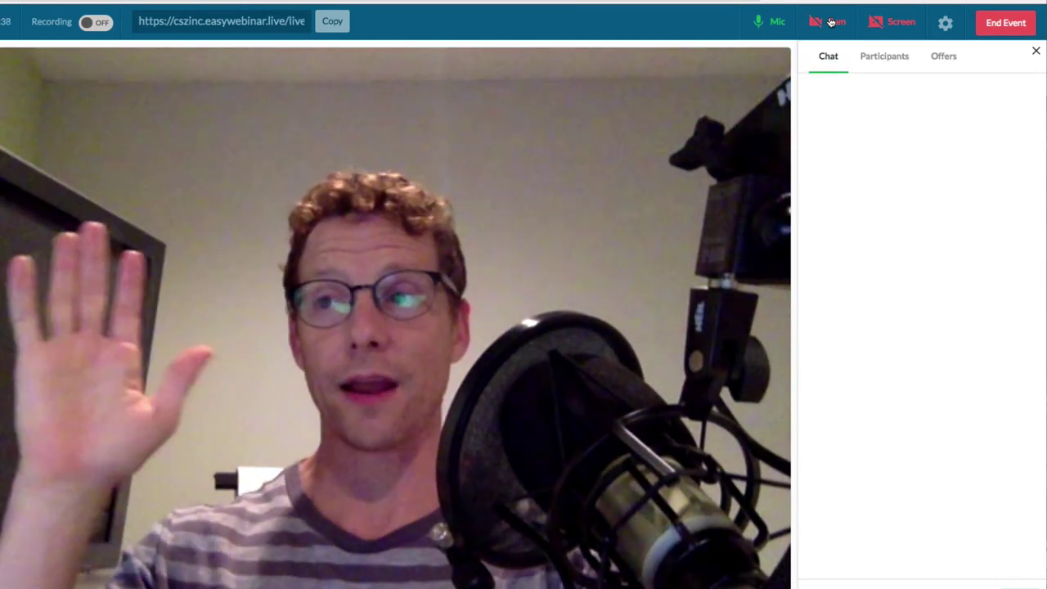
# Share the entire screen in the webinar room alongside the webcam.
pyautogui.click(896, 23)
pyautogui.click(730, 72)
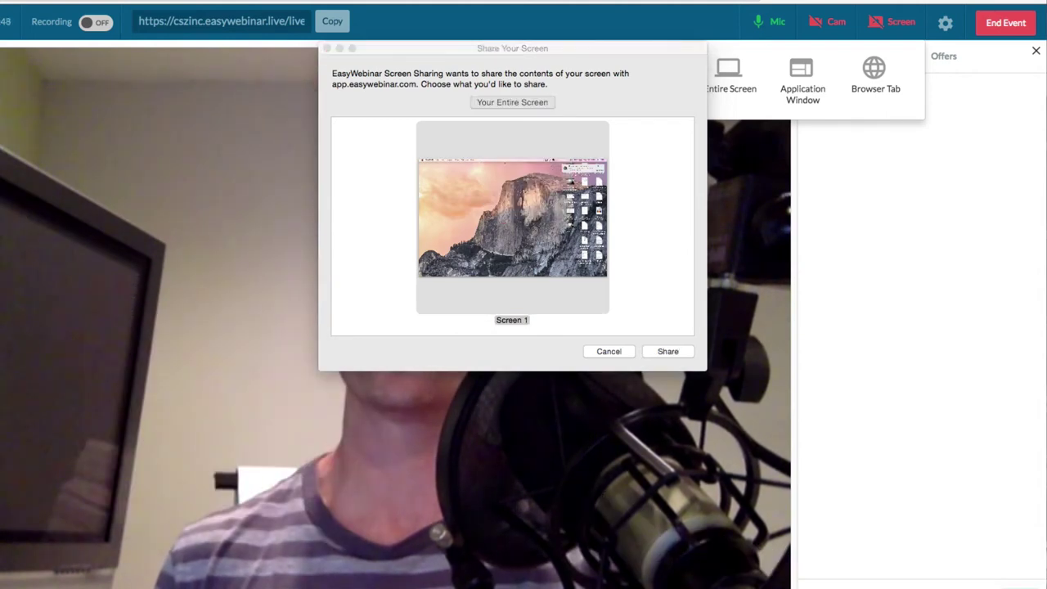
pyautogui.click(668, 350)
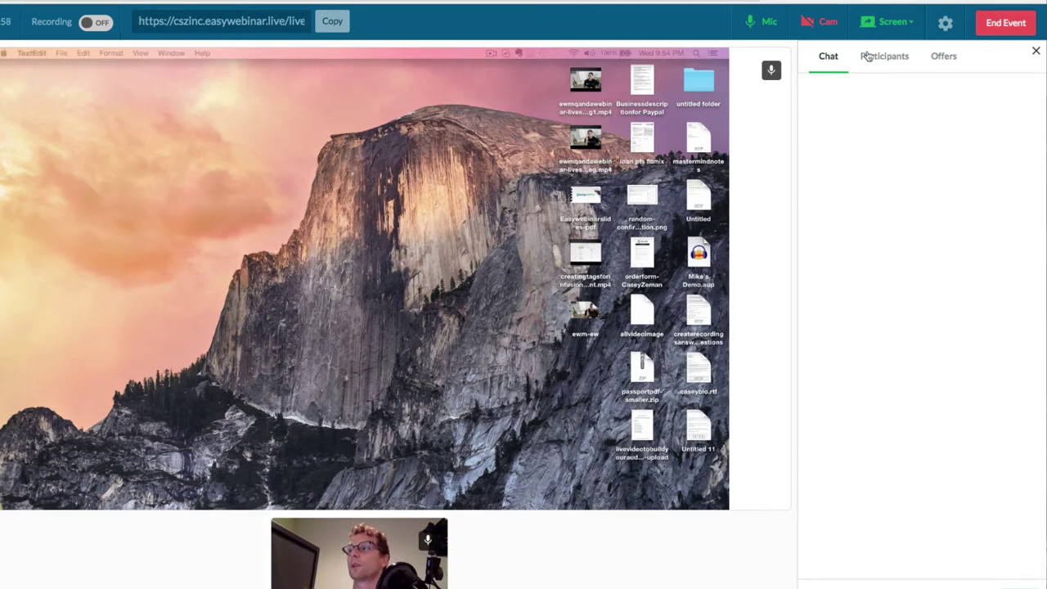
# Keep the FaceTime HD Camera as video source and show the participants list.
pyautogui.click(945, 26)
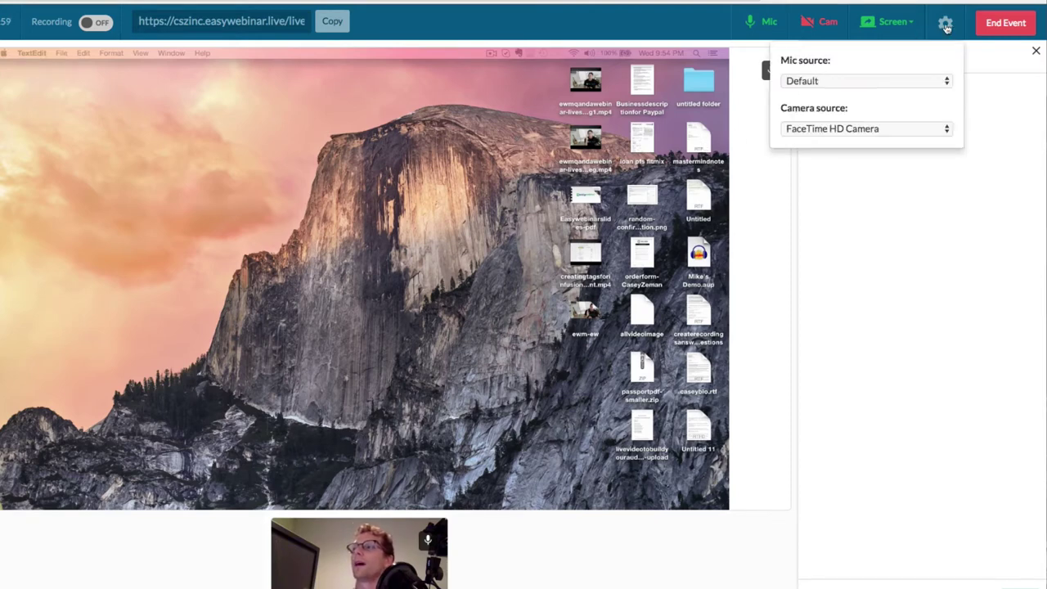
pyautogui.click(851, 129)
pyautogui.click(851, 129)
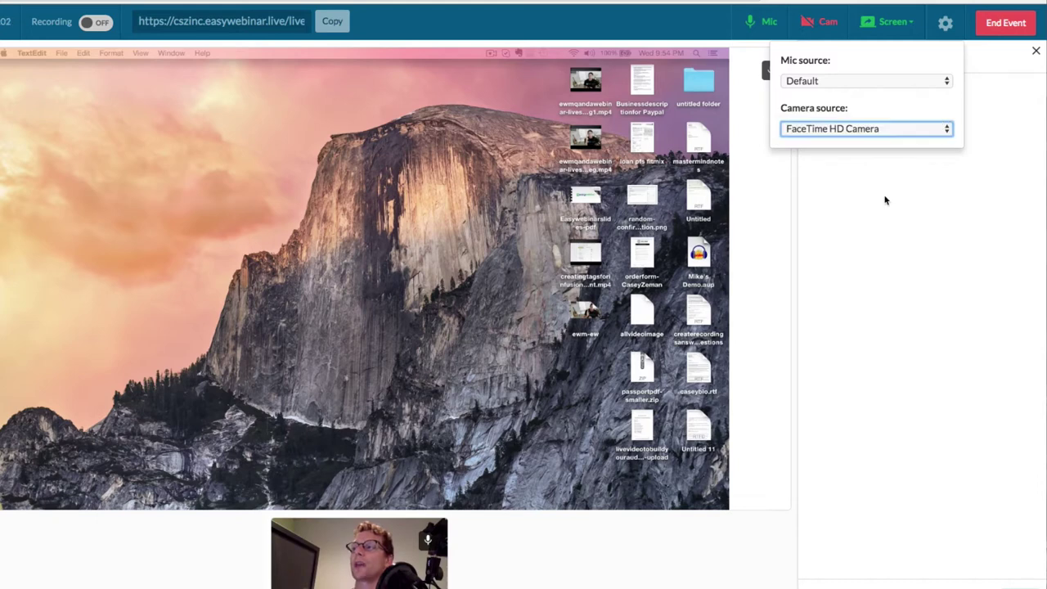
pyautogui.click(1012, 74)
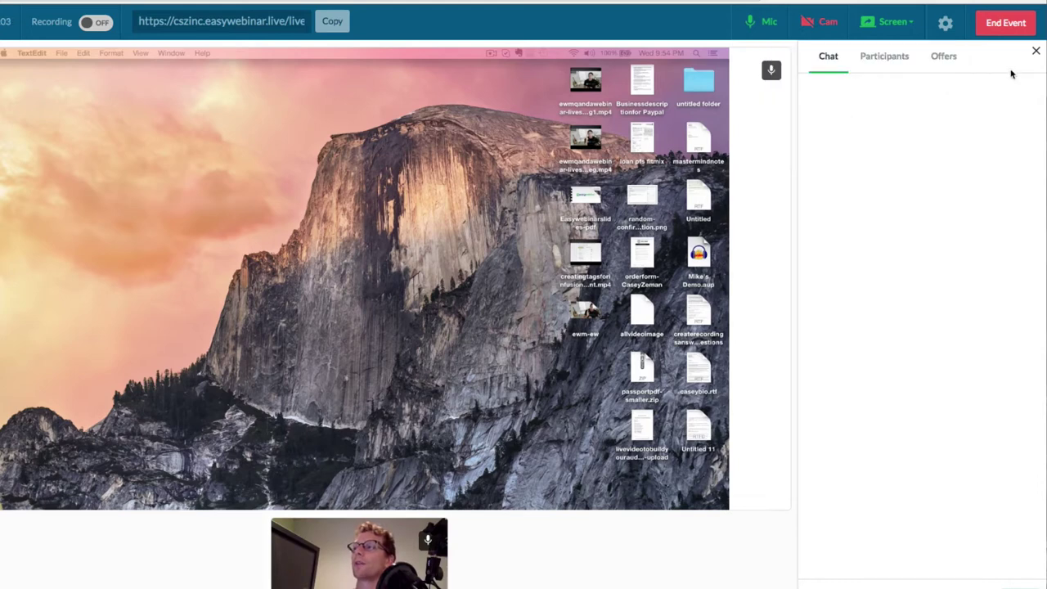
pyautogui.click(889, 66)
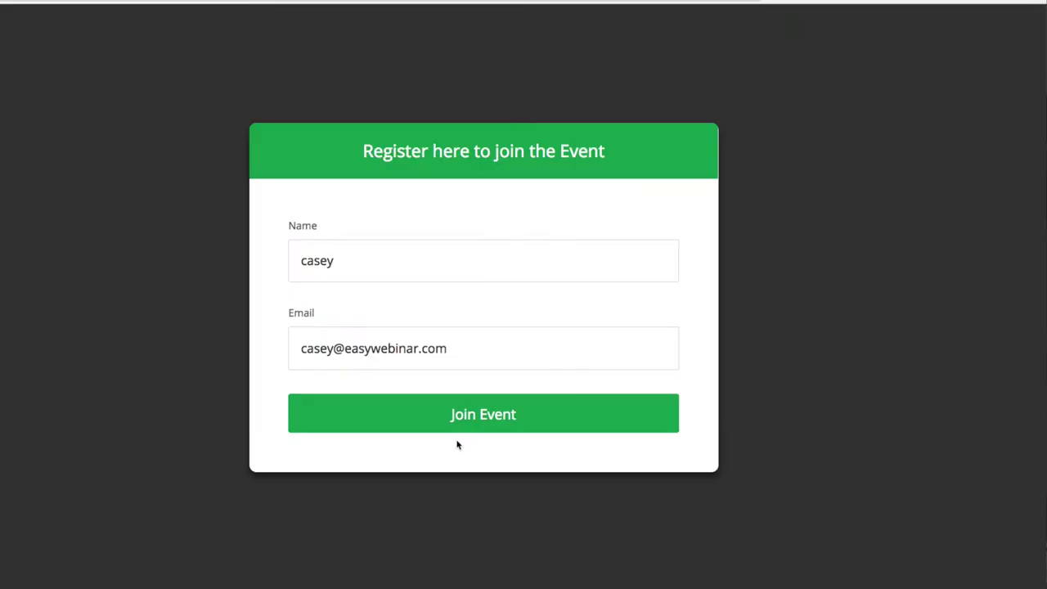
# Join as the test attendee, mute the presenter mic, and compare attendee and presenter views.
pyautogui.click(458, 412)
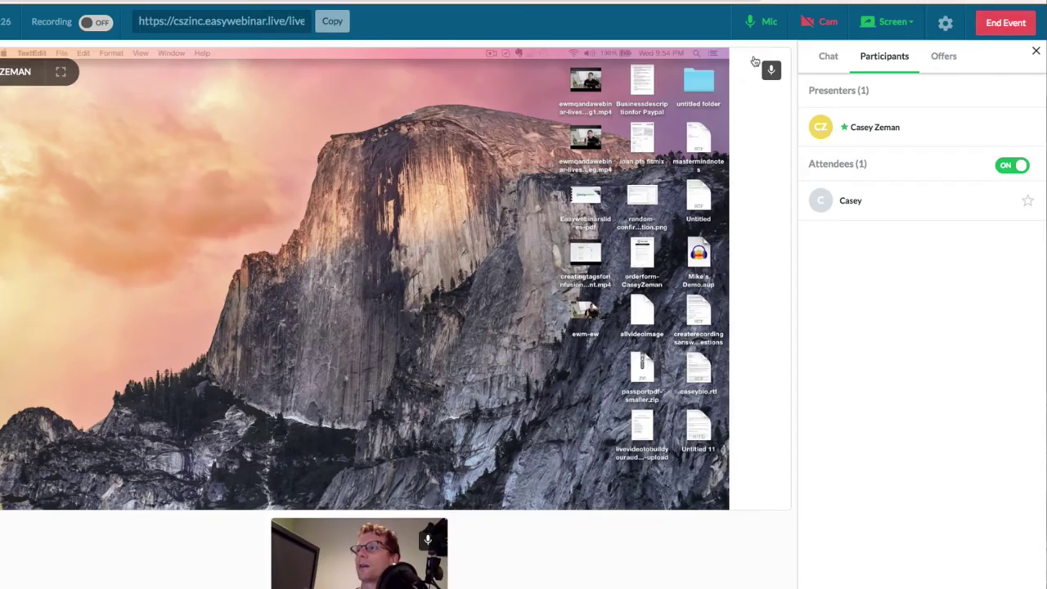
pyautogui.click(768, 23)
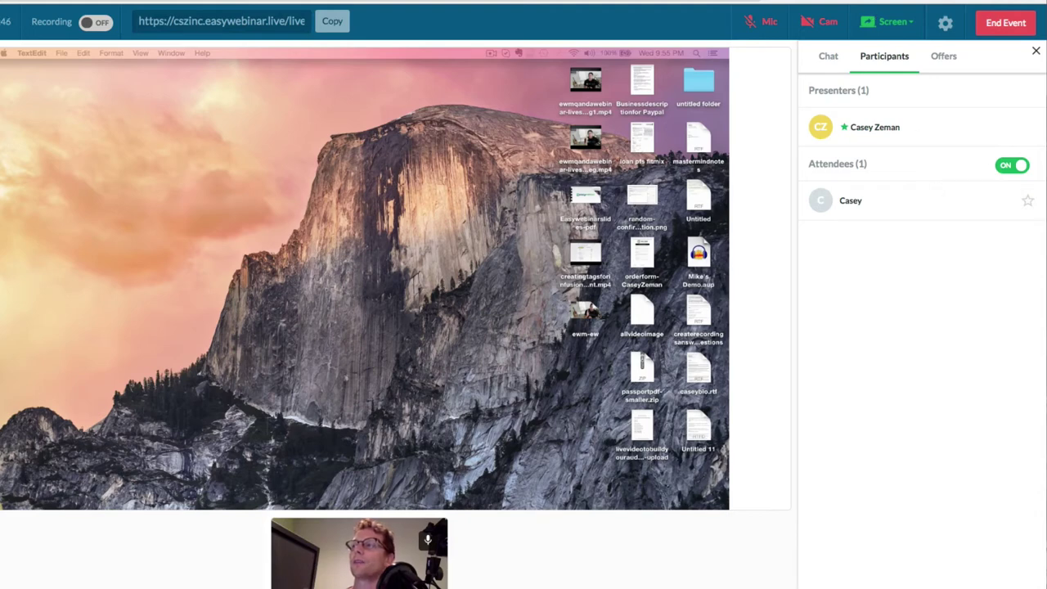
pyautogui.press('super+Tab')
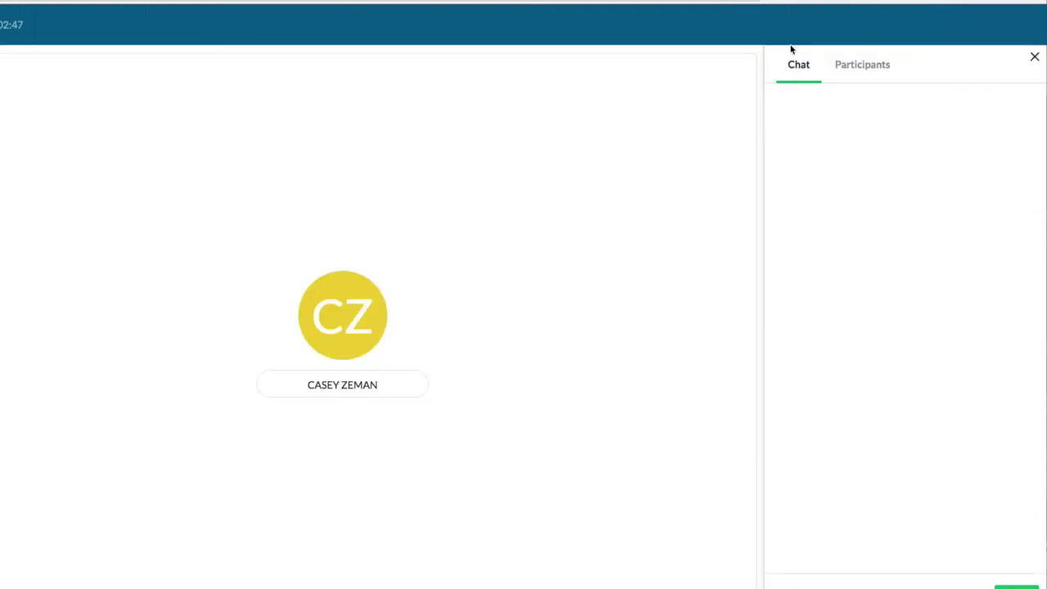
pyautogui.press('super+Tab')
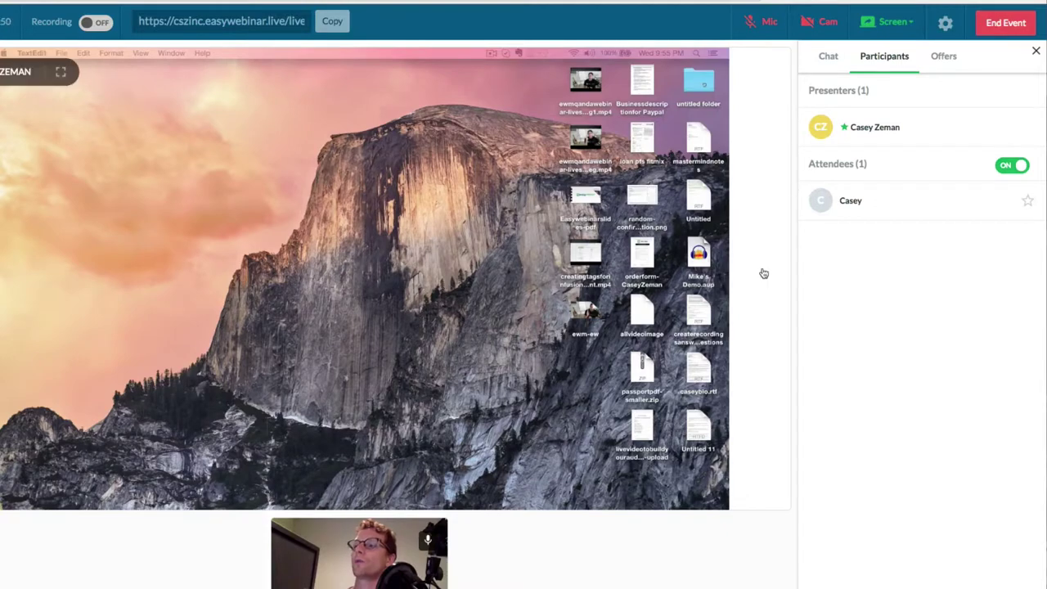
# Make the test attendee a presenter and start presenting with the FaceTime HD Camera.
pyautogui.click(1028, 202)
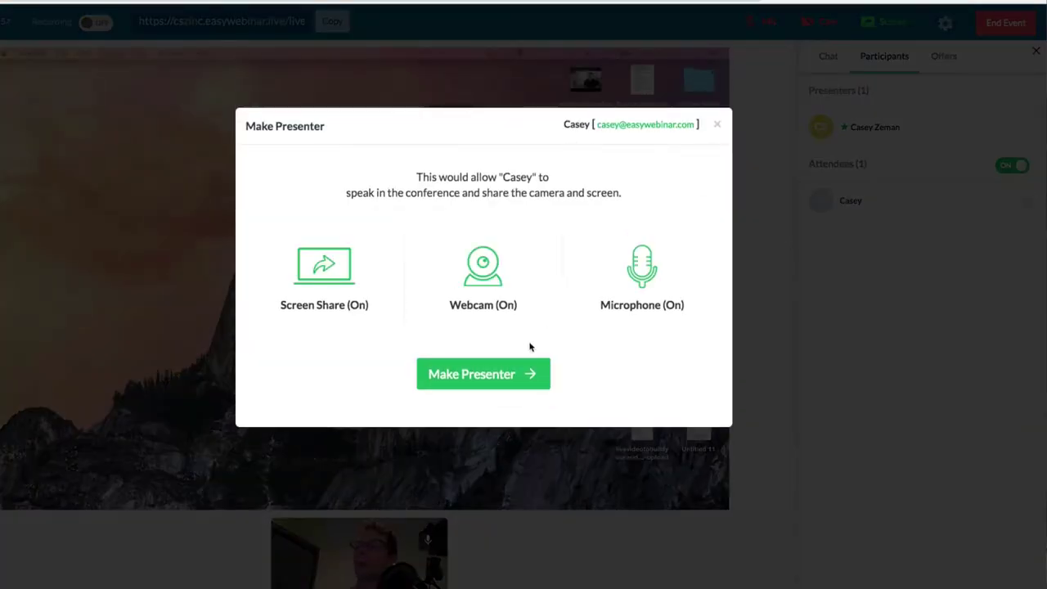
pyautogui.click(469, 377)
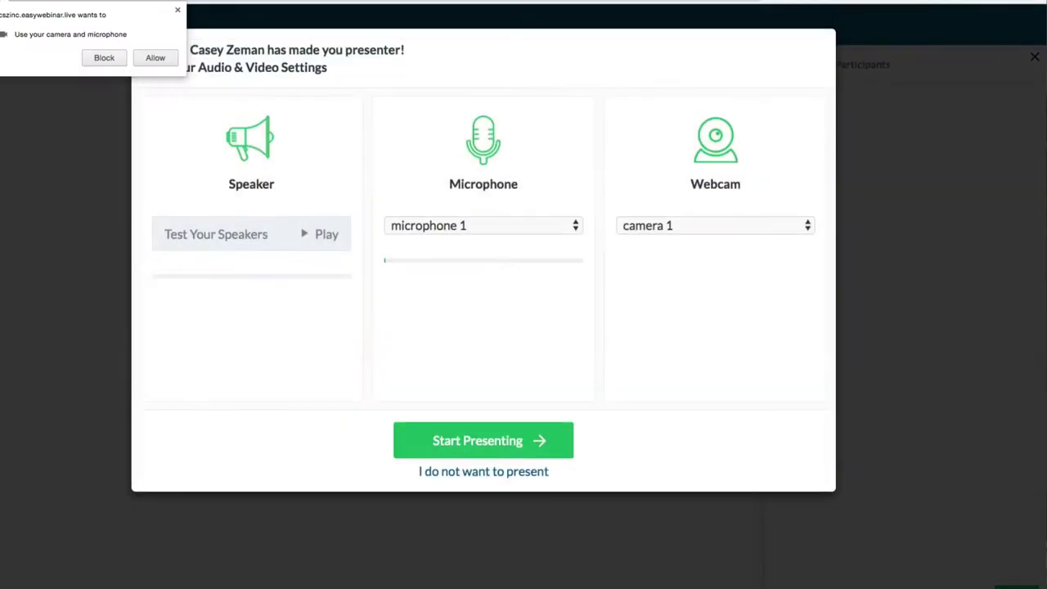
pyautogui.click(148, 57)
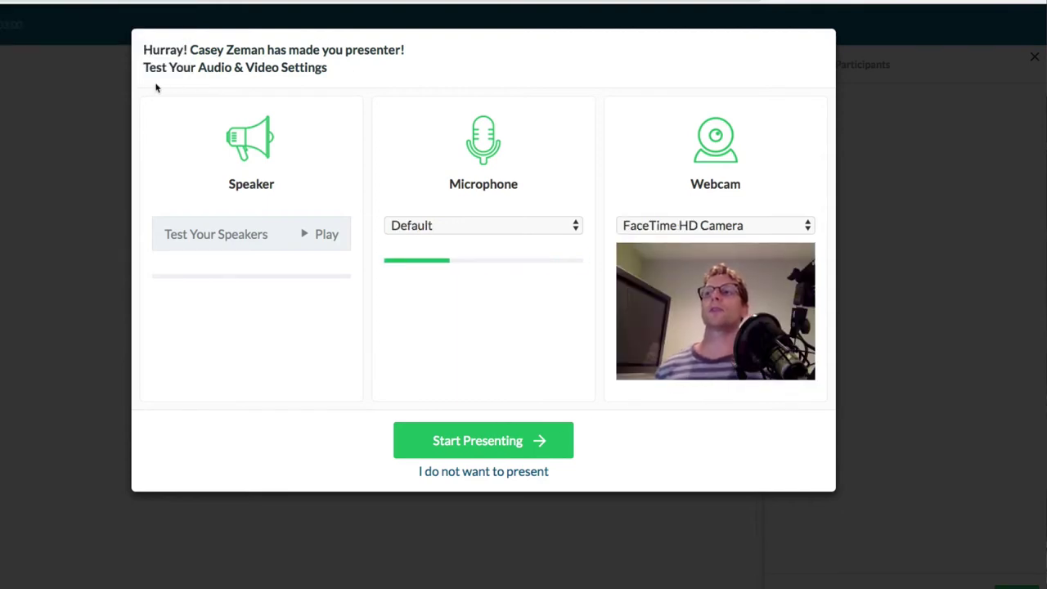
pyautogui.click(667, 227)
pyautogui.click(667, 227)
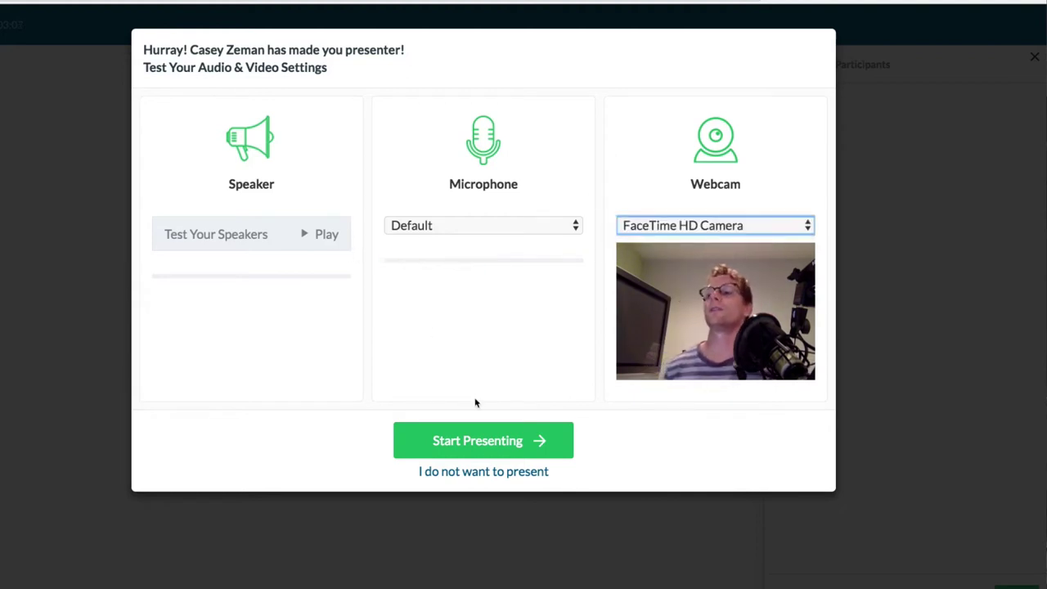
pyautogui.click(484, 439)
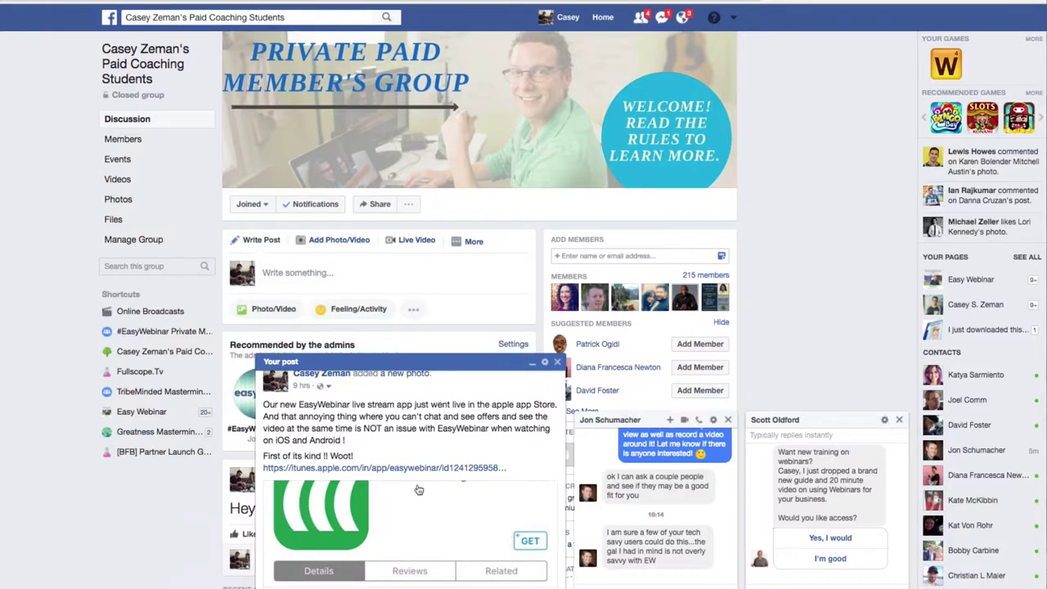
# View the EasyWebinar announcement post's screenshot full-size on Facebook, then close it.
pyautogui.scroll(-5, 367, 516)
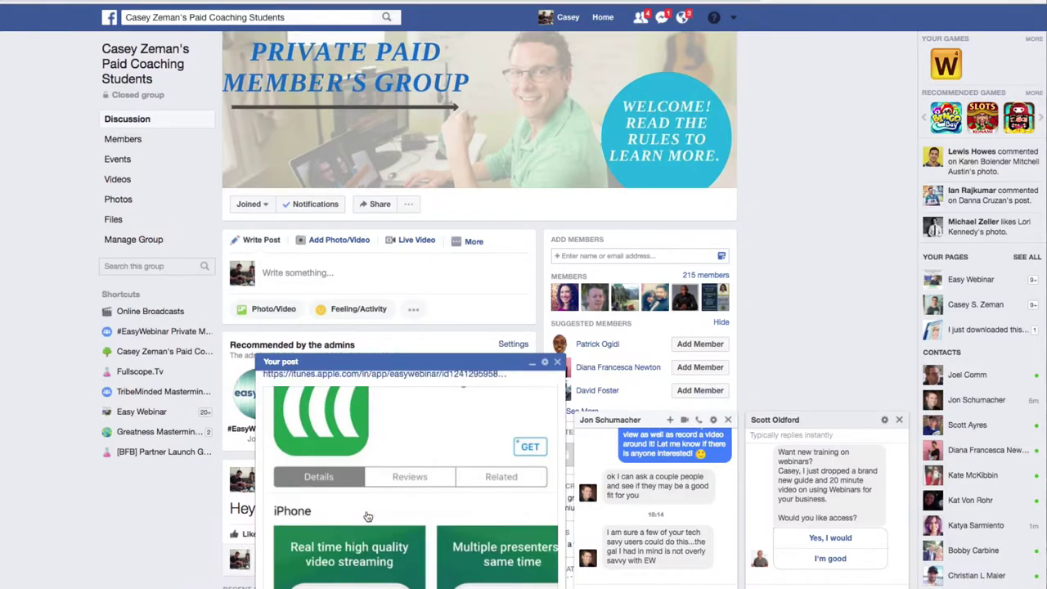
pyautogui.scroll(-3, 367, 516)
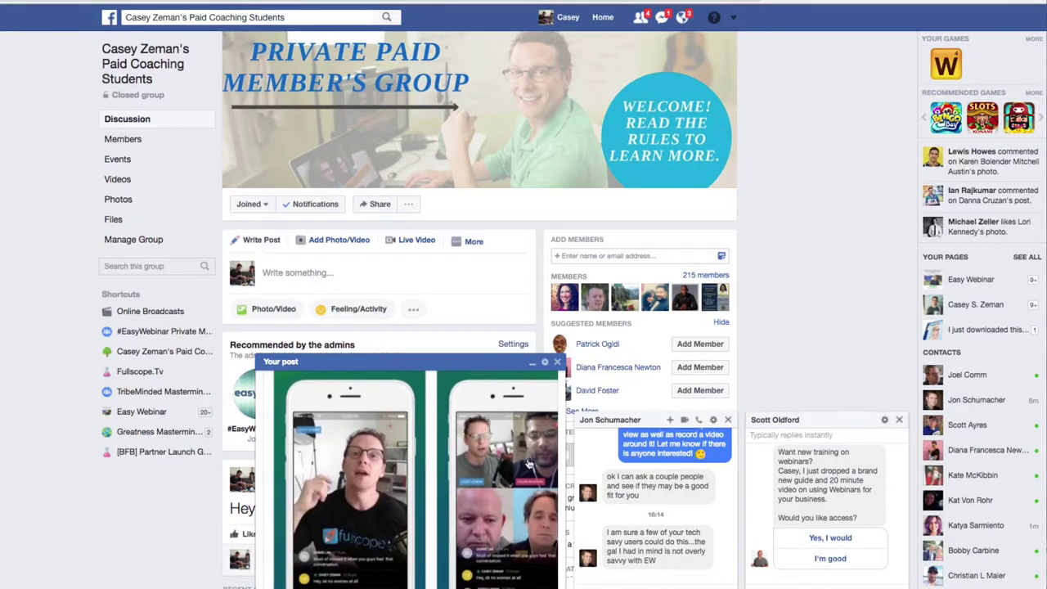
pyautogui.click(528, 464)
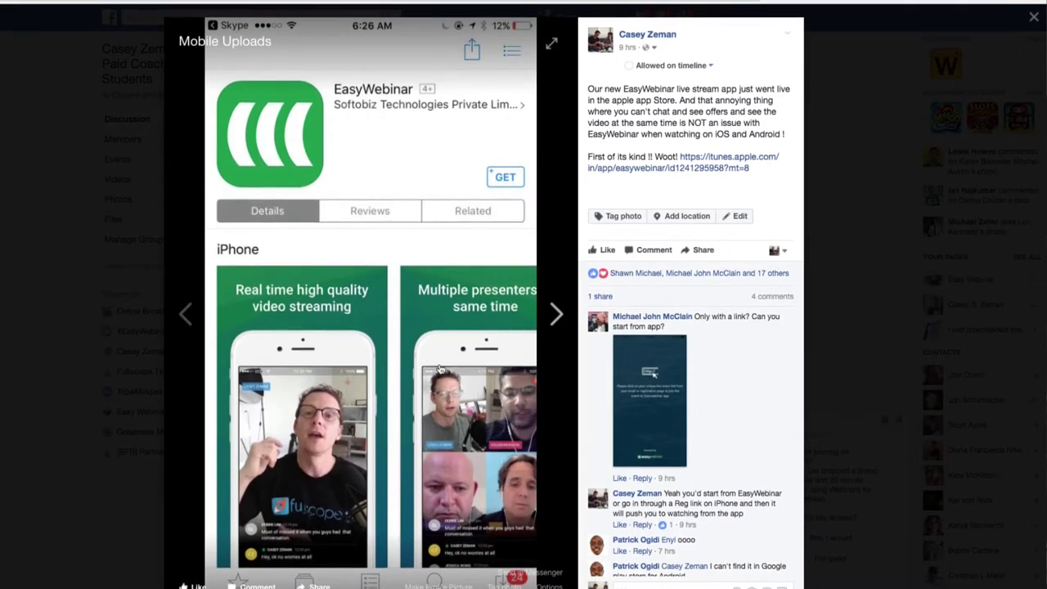
pyautogui.click(460, 440)
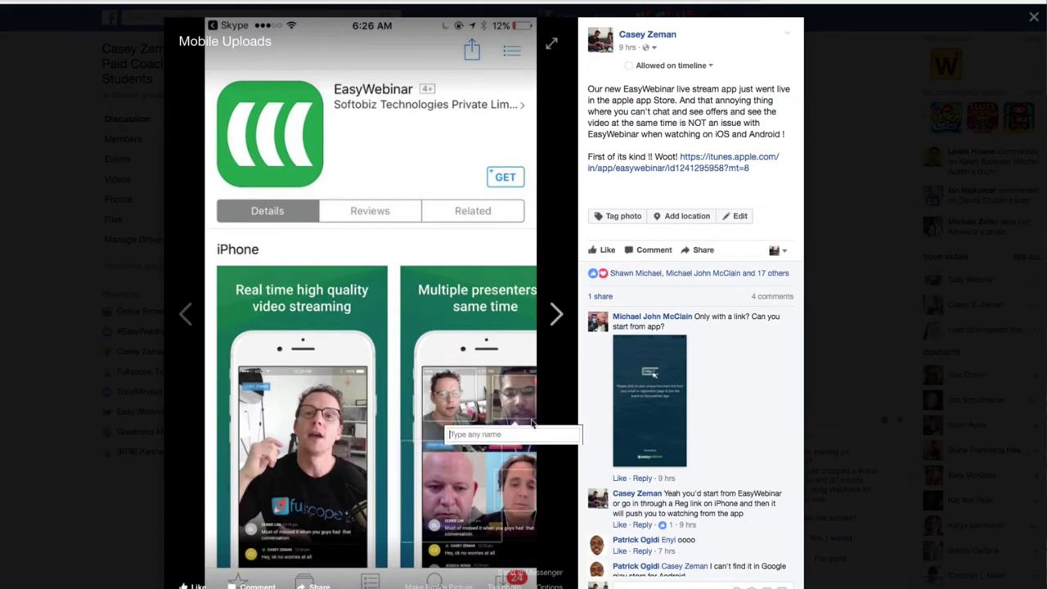
pyautogui.click(152, 180)
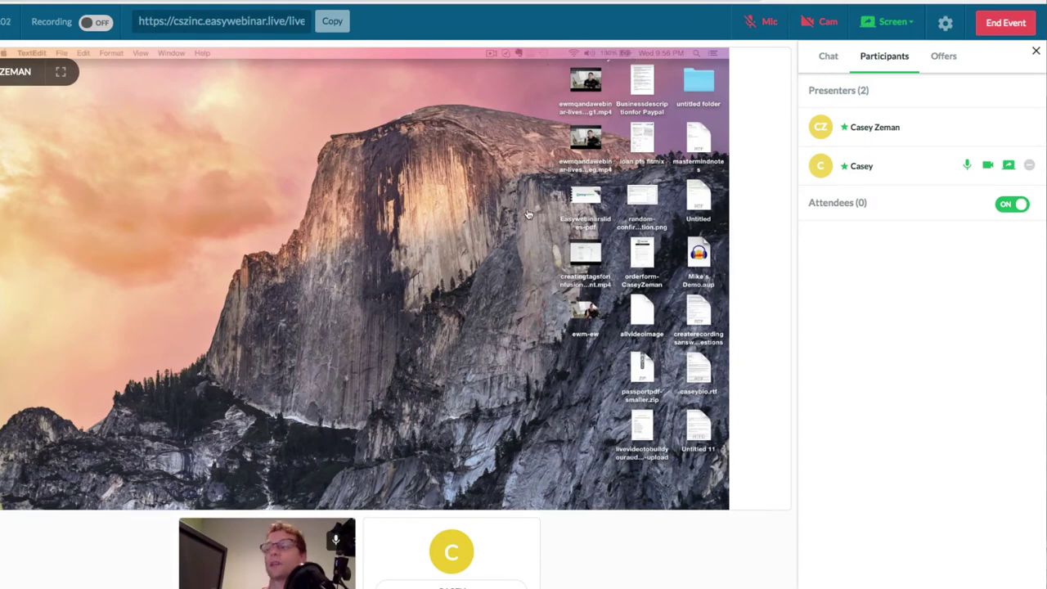
# Check the live room's Offers list, find no offers, and follow the link to create one.
pyautogui.click(953, 68)
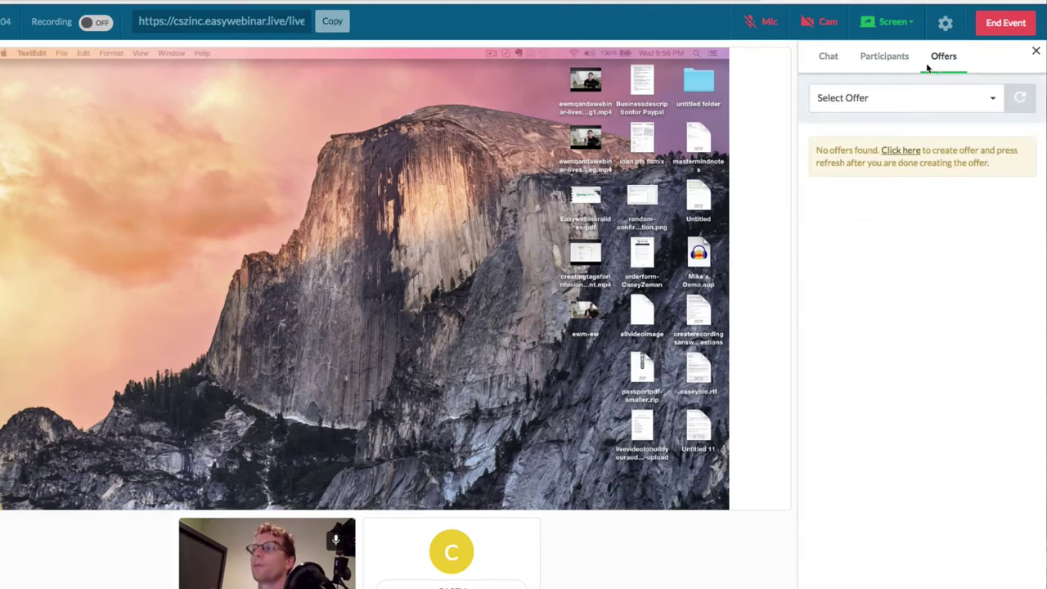
pyautogui.click(878, 104)
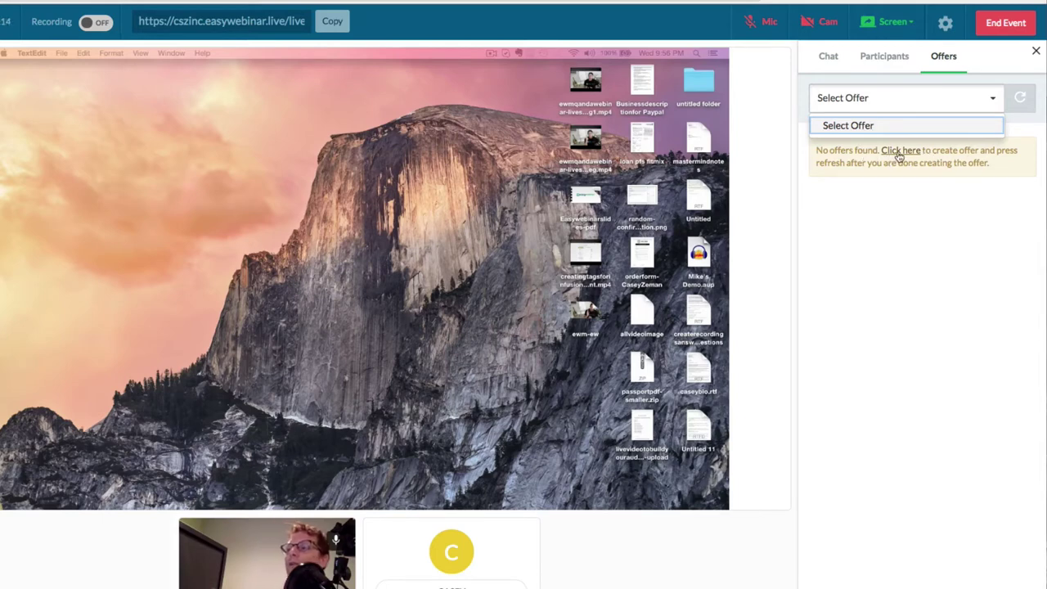
pyautogui.click(899, 152)
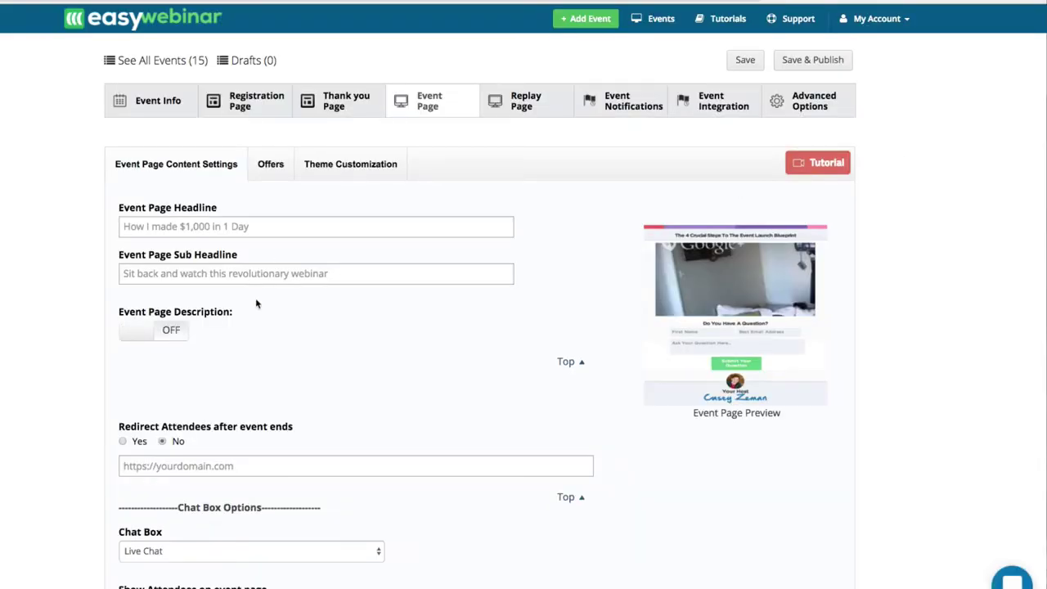
# Turn on Event Page offers and enter Offer #1 title 'Get my Free PDF' and its content.
pyautogui.click(172, 107)
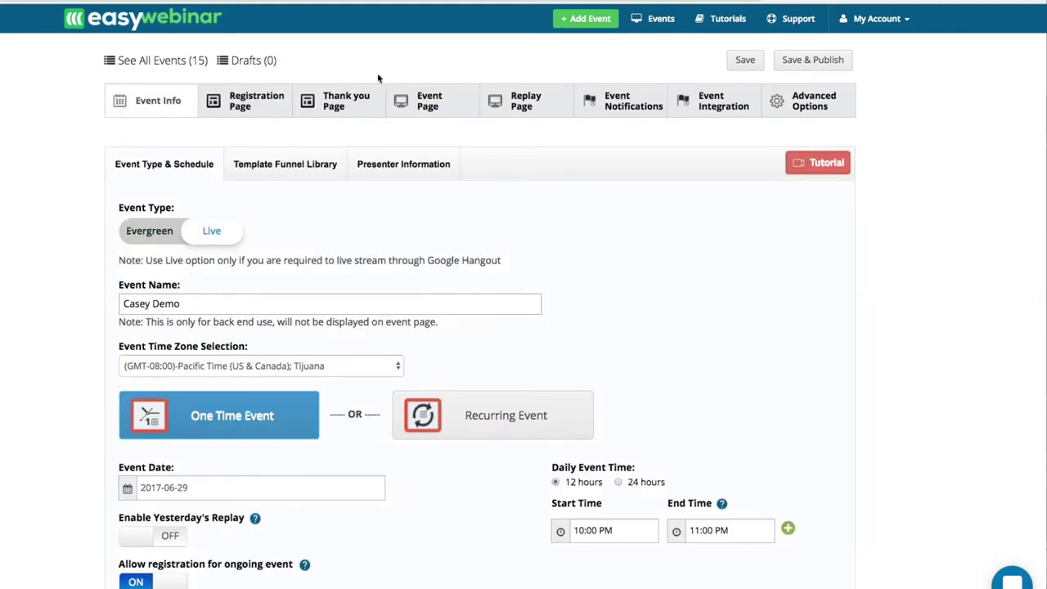
pyautogui.click(434, 102)
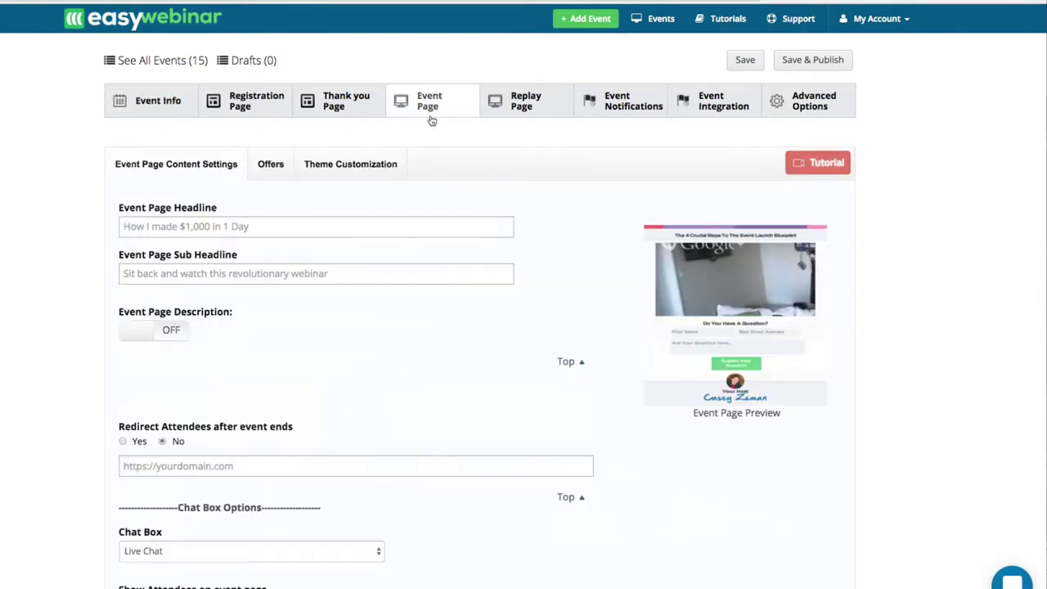
pyautogui.click(270, 168)
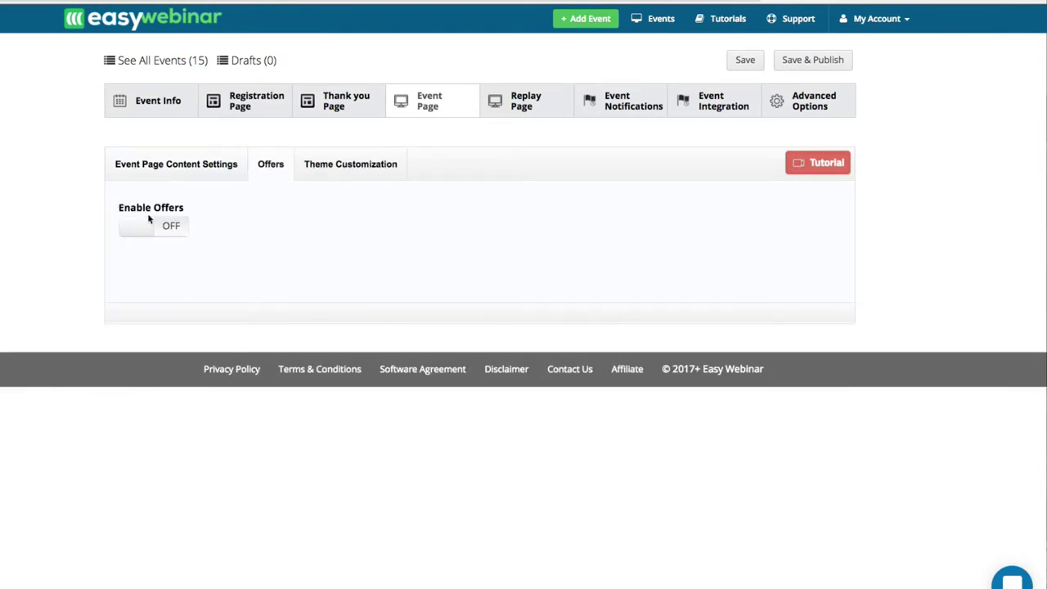
pyautogui.click(133, 234)
pyautogui.click(165, 330)
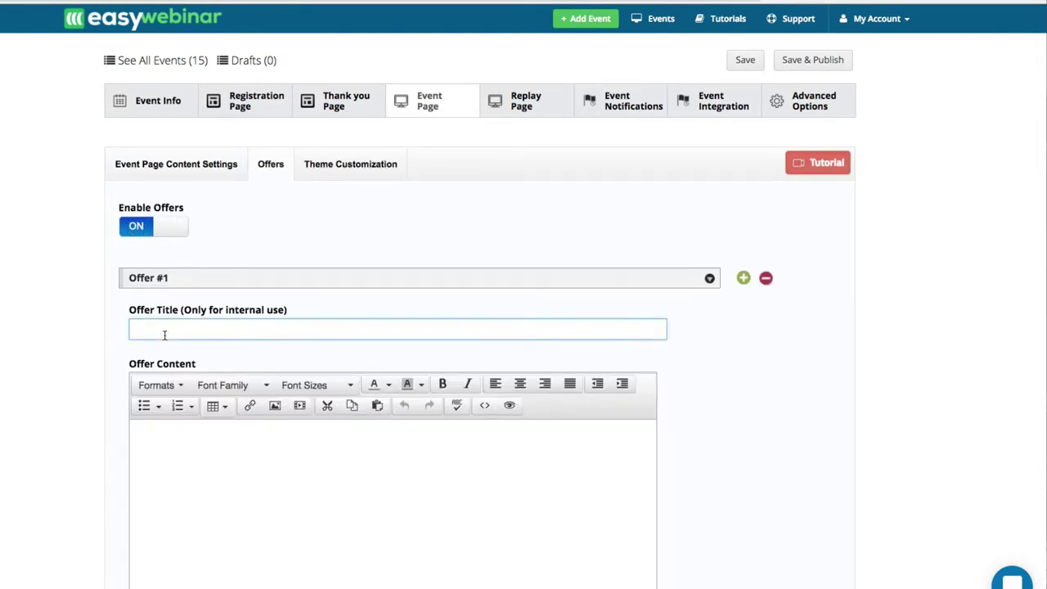
pyautogui.write('Get my Free')
pyautogui.write(' D')
pyautogui.click(176, 435)
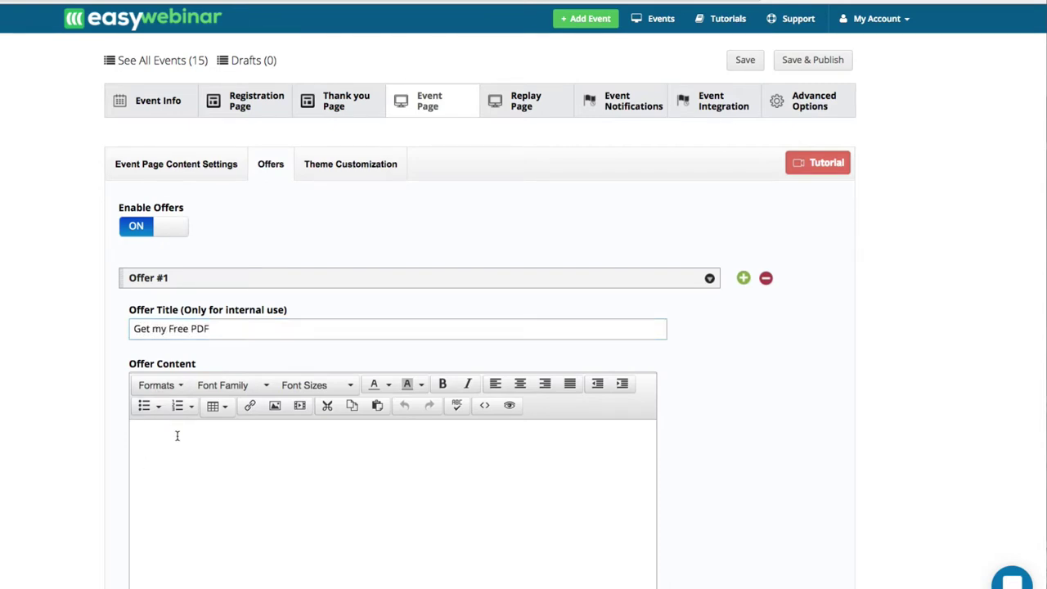
pyautogui.write('Get my free PDF below')
# Make the offer line 'Get my free PDF below' bold, italic and red.
pyautogui.scroll(-2, 201, 490)
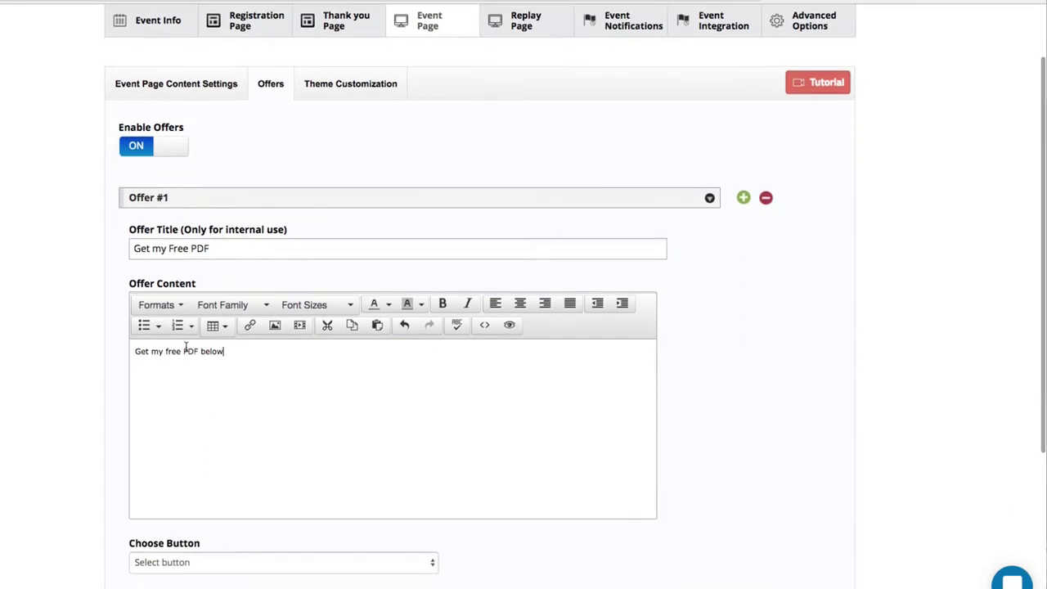
pyautogui.scroll(-1, 185, 348)
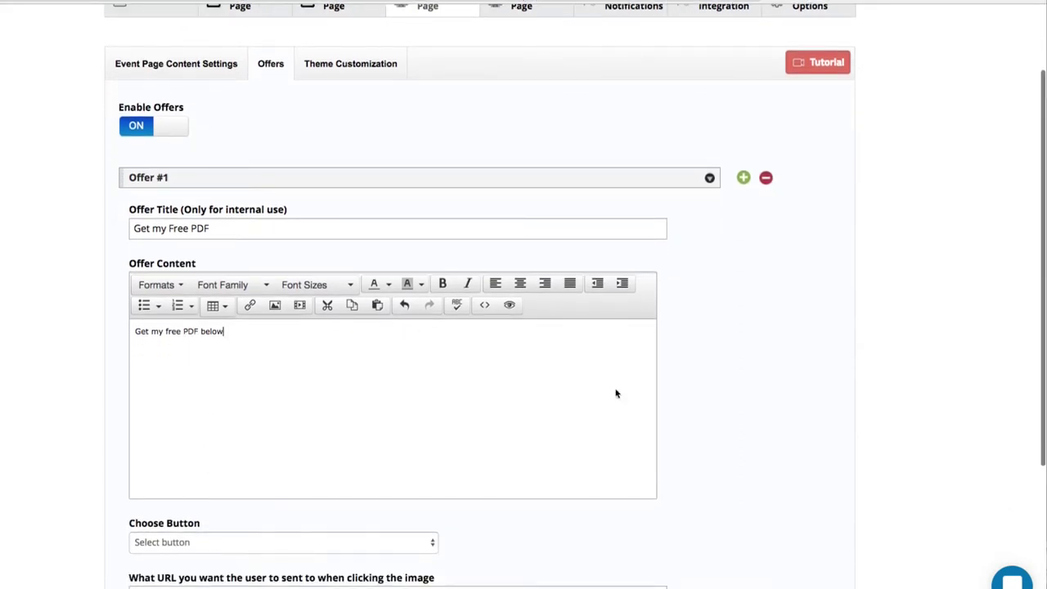
pyautogui.moveTo(250, 330); pyautogui.dragTo(111, 332)
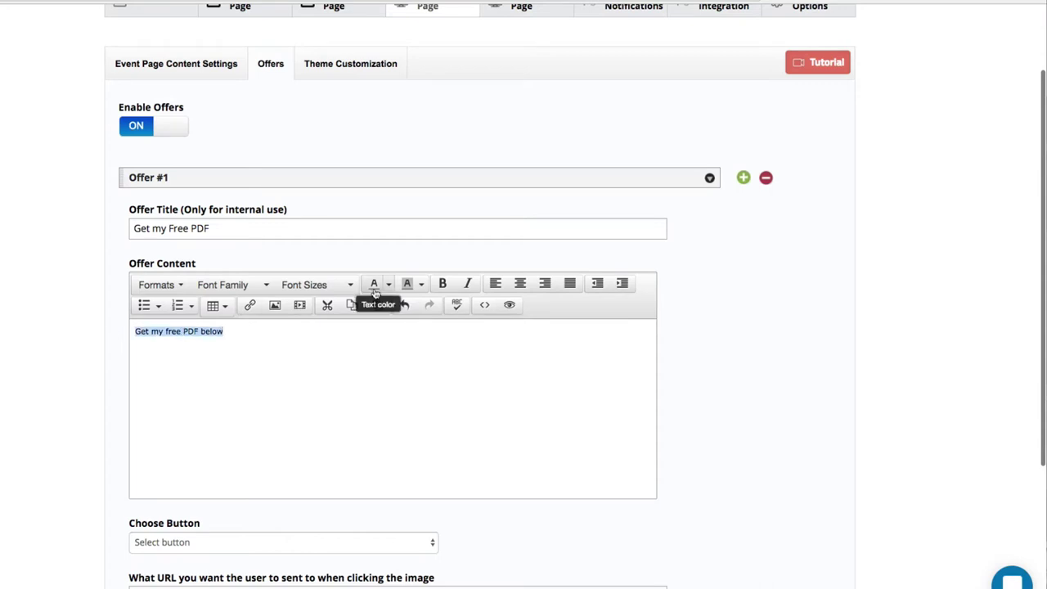
pyautogui.click(442, 283)
pyautogui.click(470, 284)
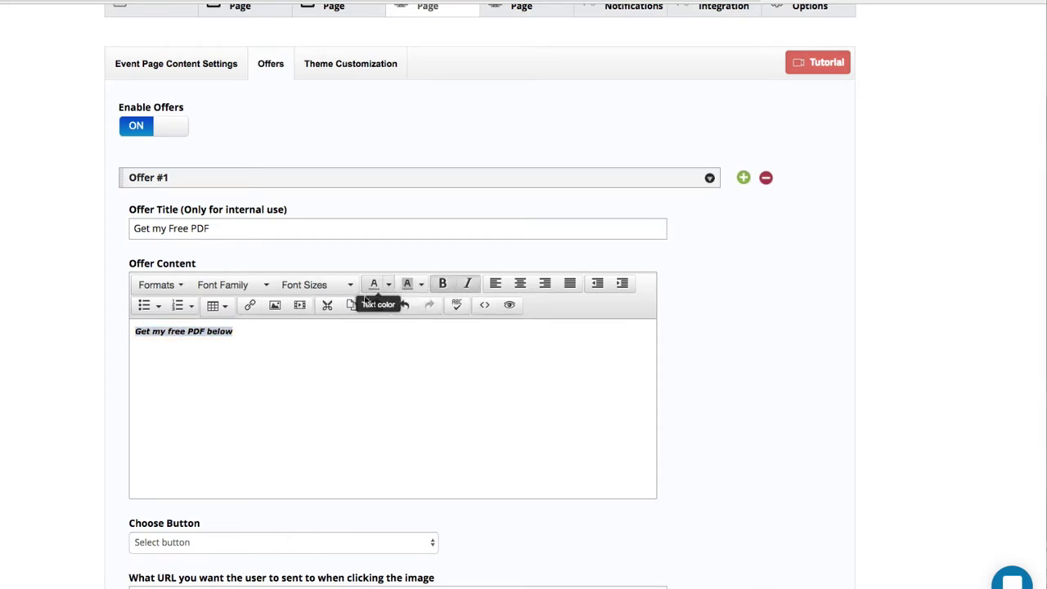
pyautogui.click(388, 284)
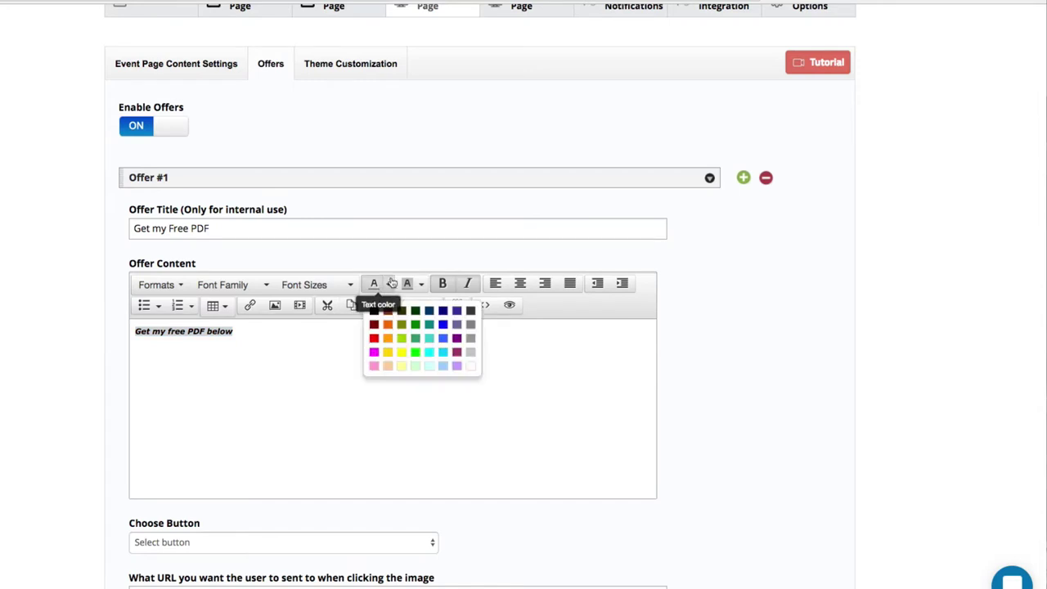
pyautogui.click(373, 338)
pyautogui.scroll(-3, 245, 499)
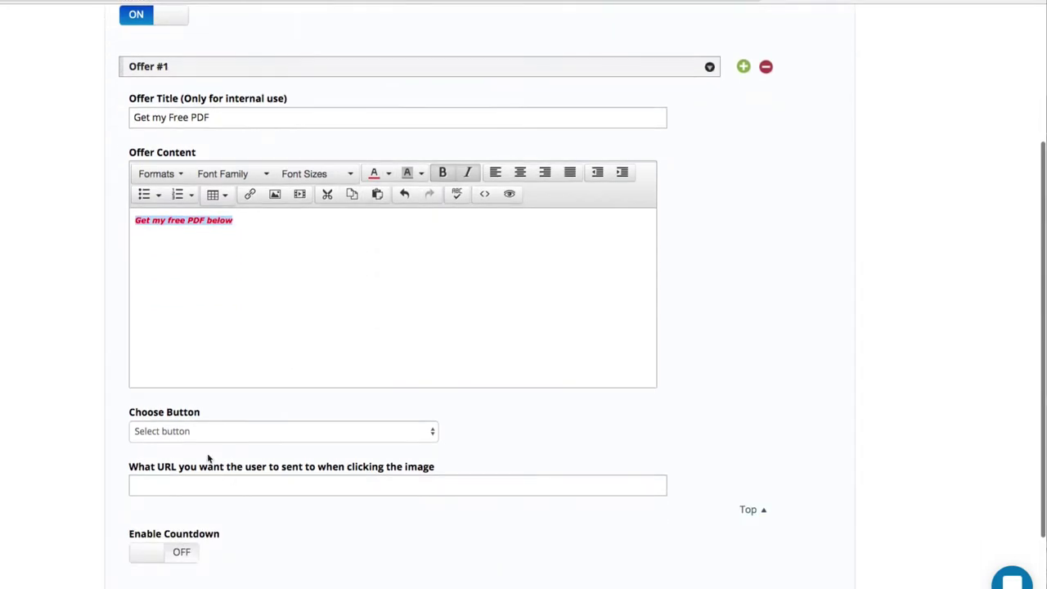
pyautogui.click(187, 431)
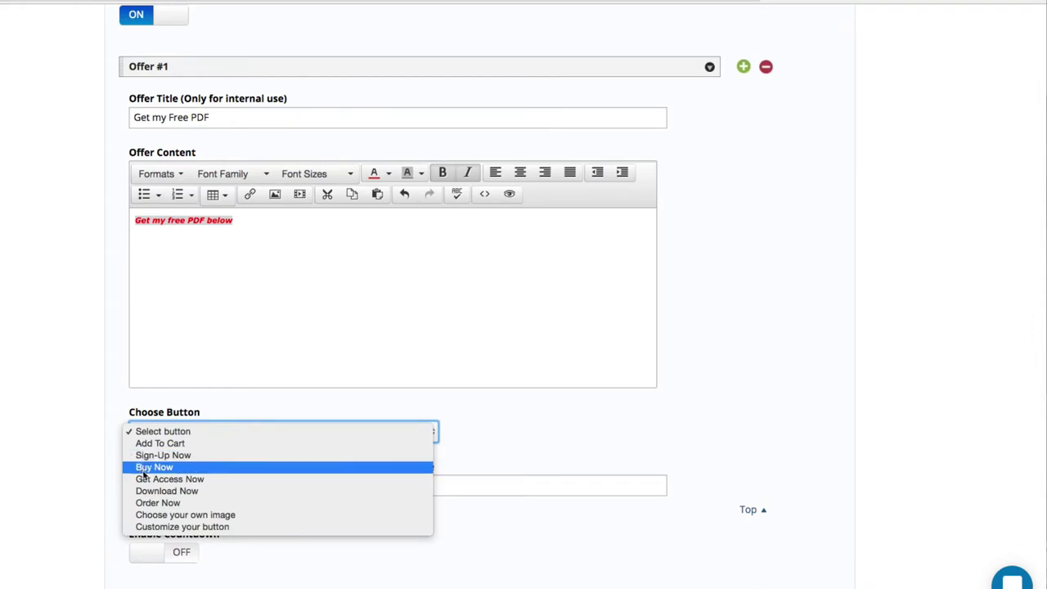
pyautogui.click(149, 491)
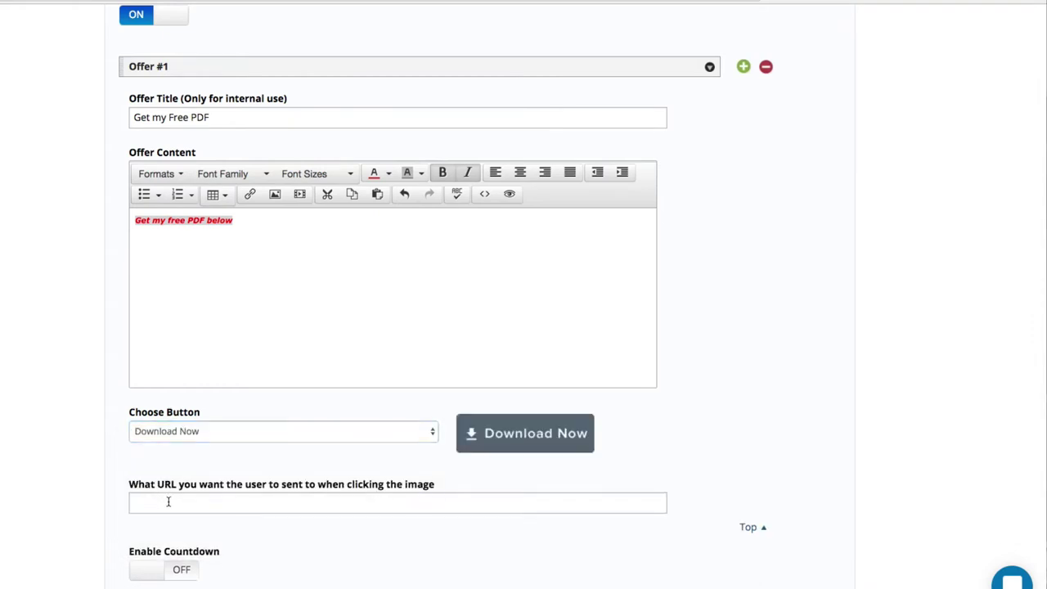
pyautogui.click(169, 501)
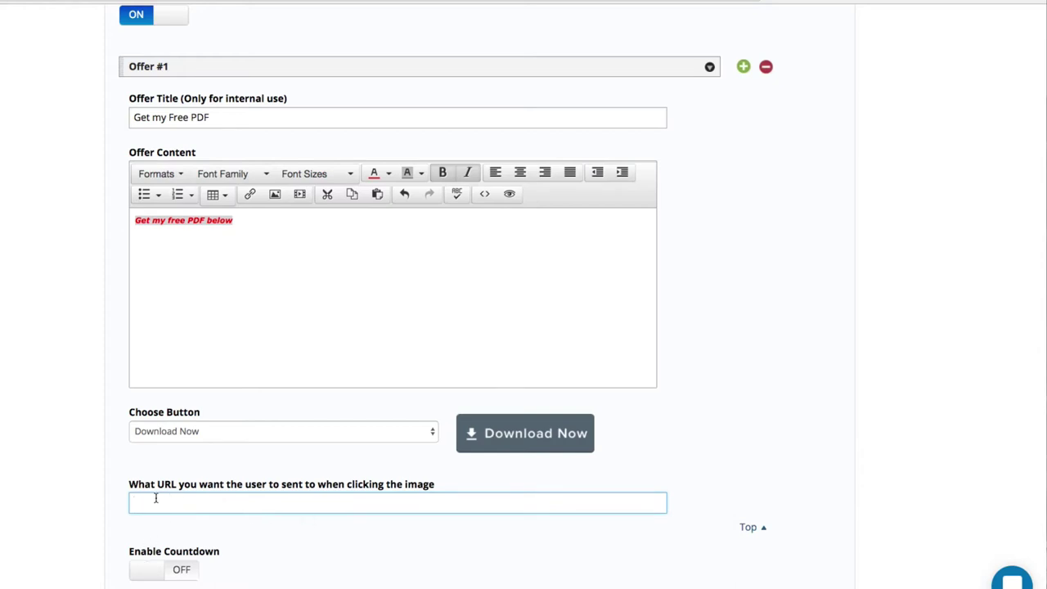
pyautogui.write('http://easywebinar.com')
pyautogui.click(141, 580)
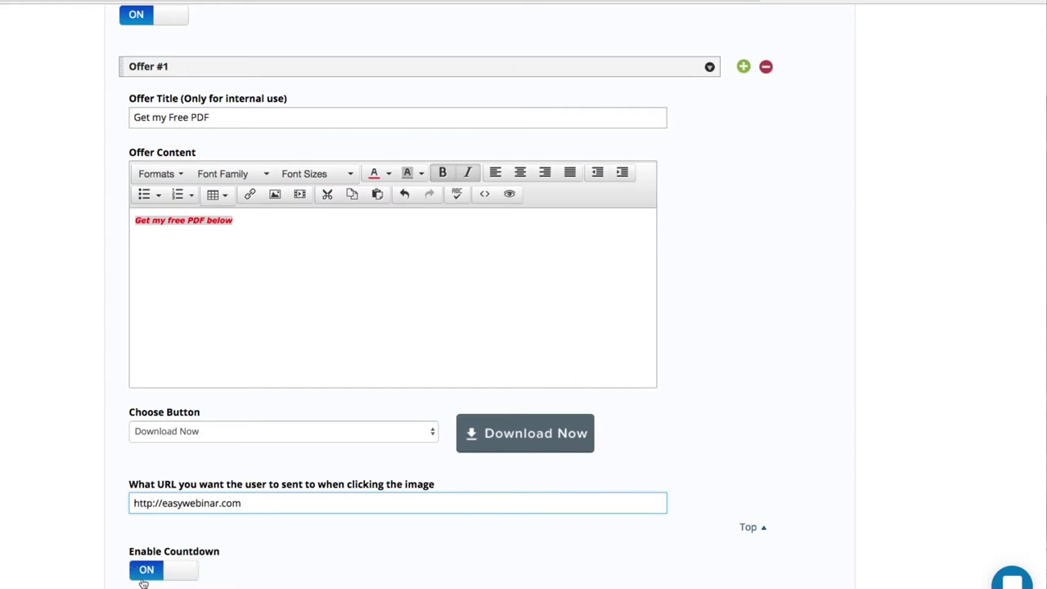
pyautogui.scroll(-3, 143, 582)
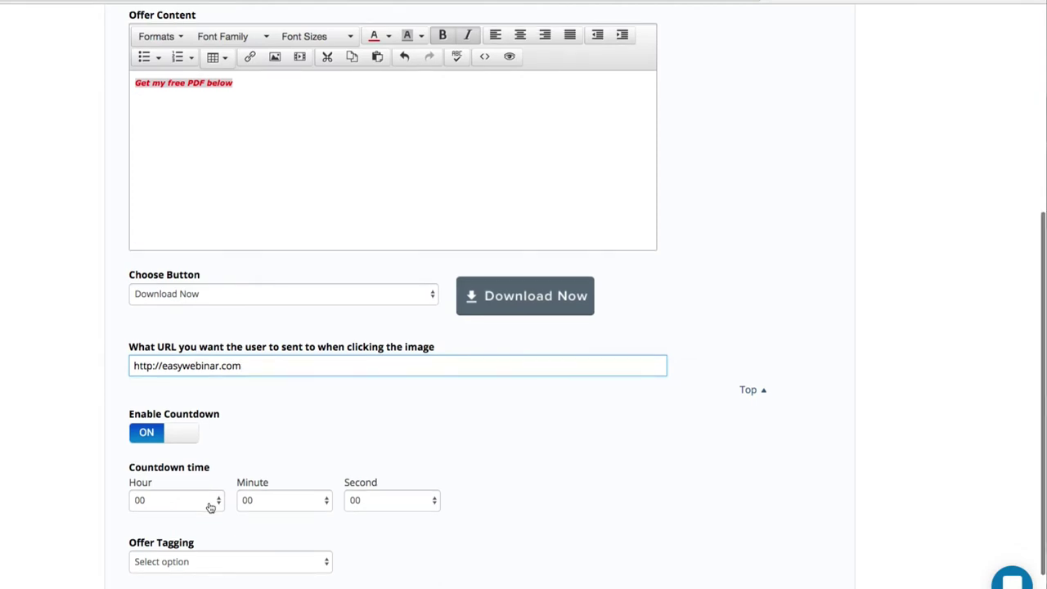
# Set the countdown minutes to 06 and review Offer Tagging options without picking one.
pyautogui.click(257, 501)
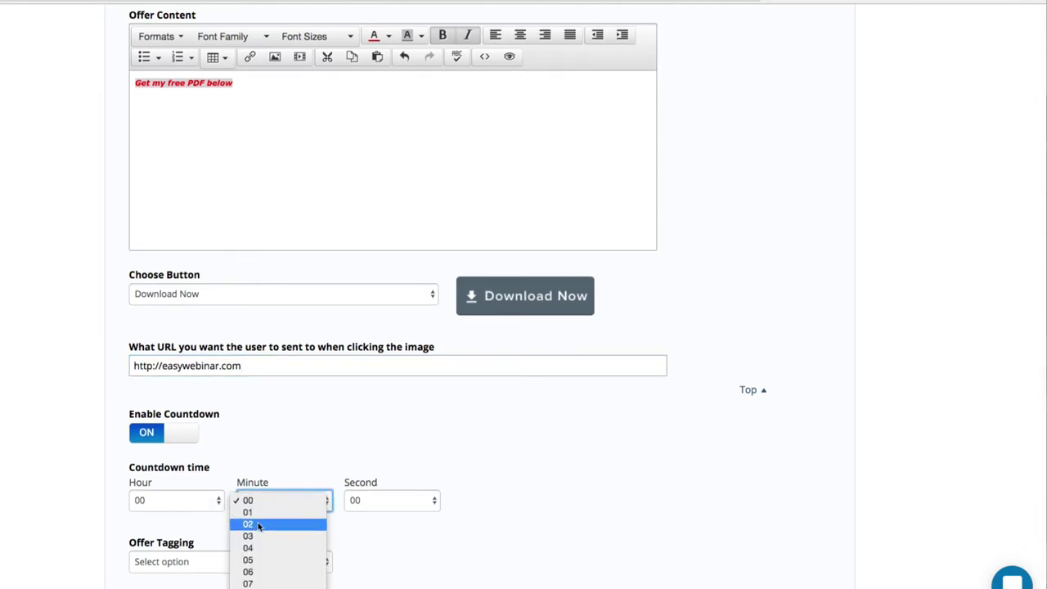
pyautogui.click(250, 572)
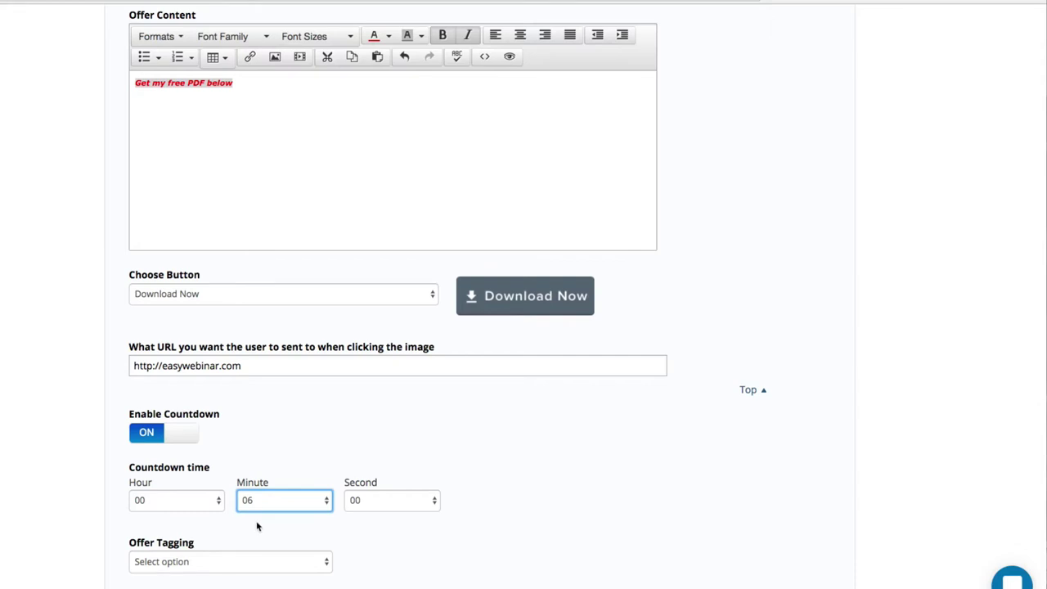
pyautogui.click(220, 561)
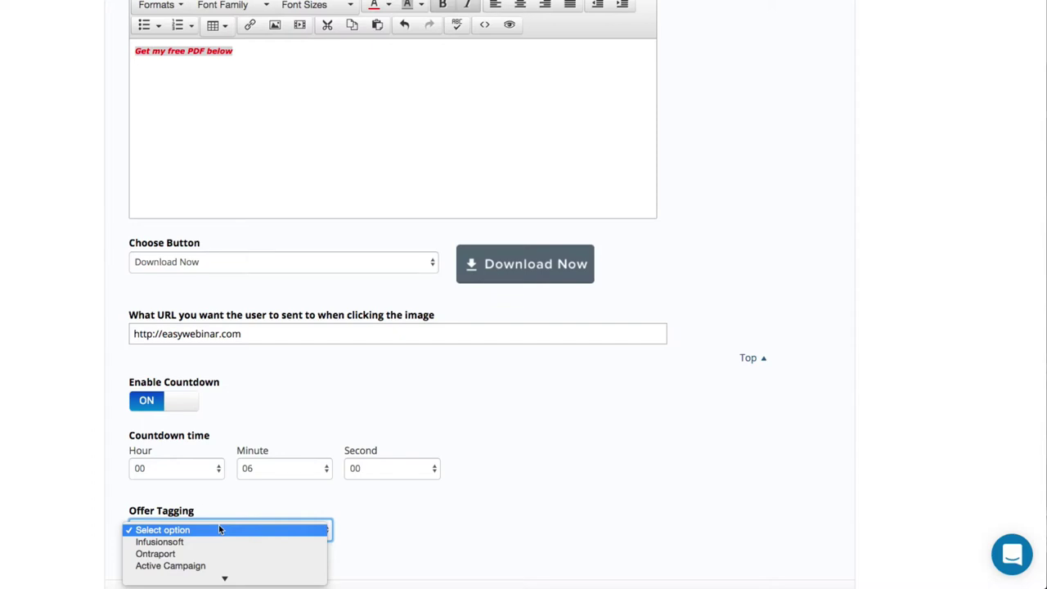
pyautogui.scroll(-2, 204, 544)
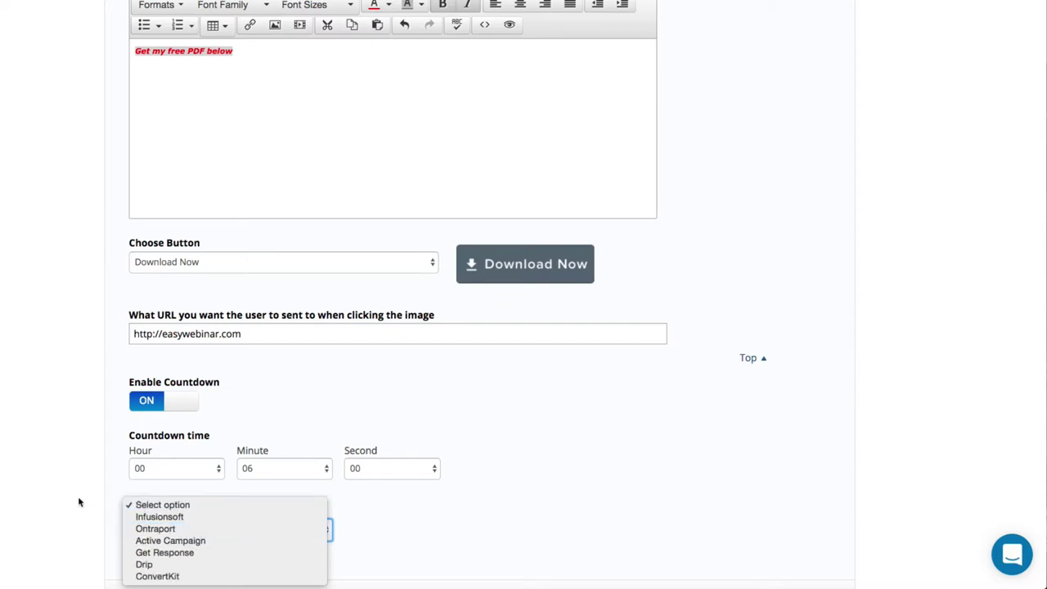
pyautogui.click(64, 479)
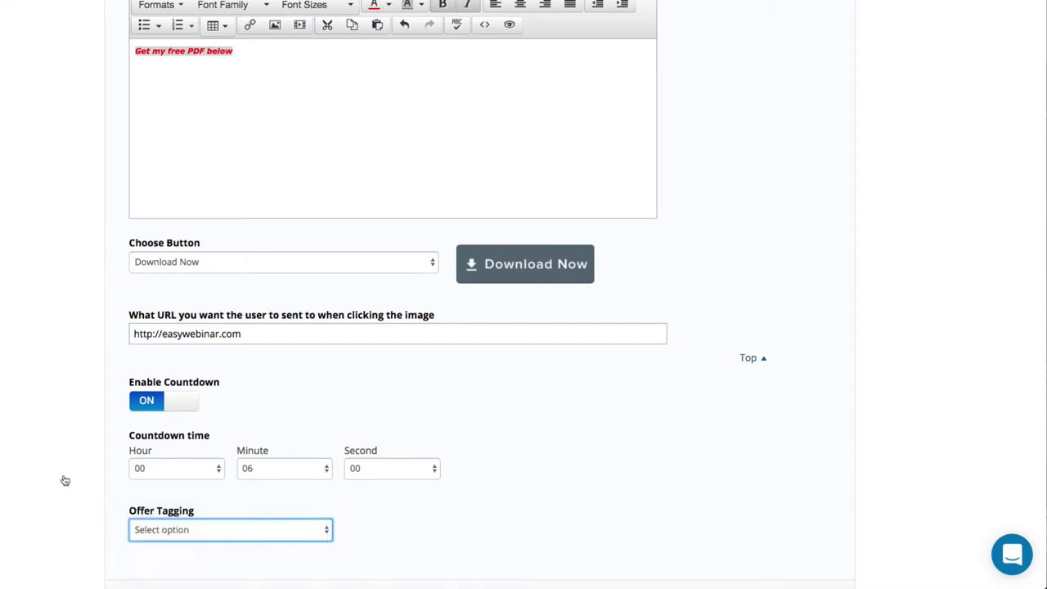
pyautogui.scroll(-2, 63, 479)
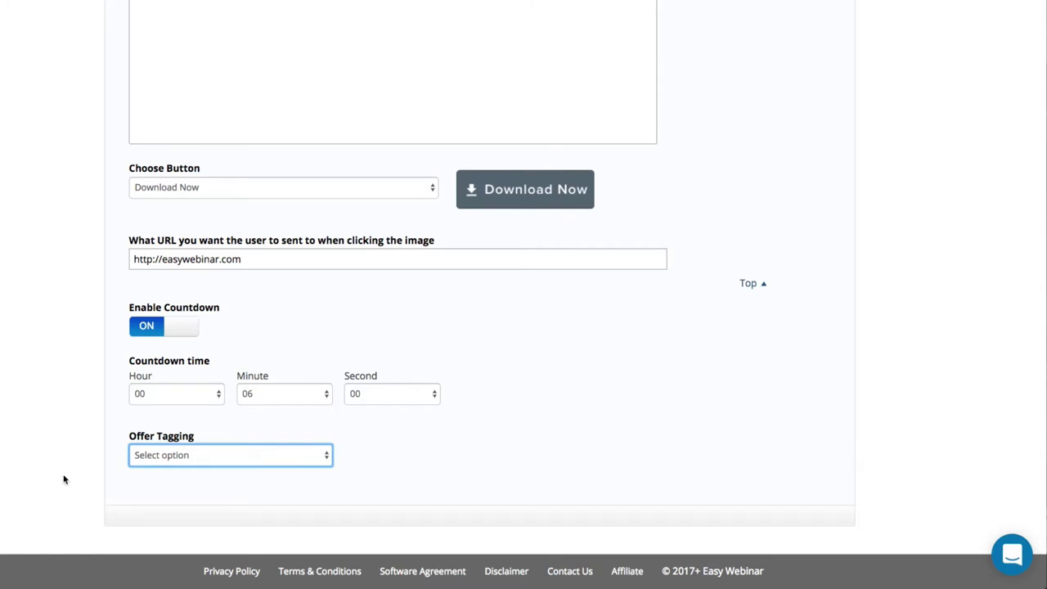
pyautogui.click(150, 462)
pyautogui.click(150, 468)
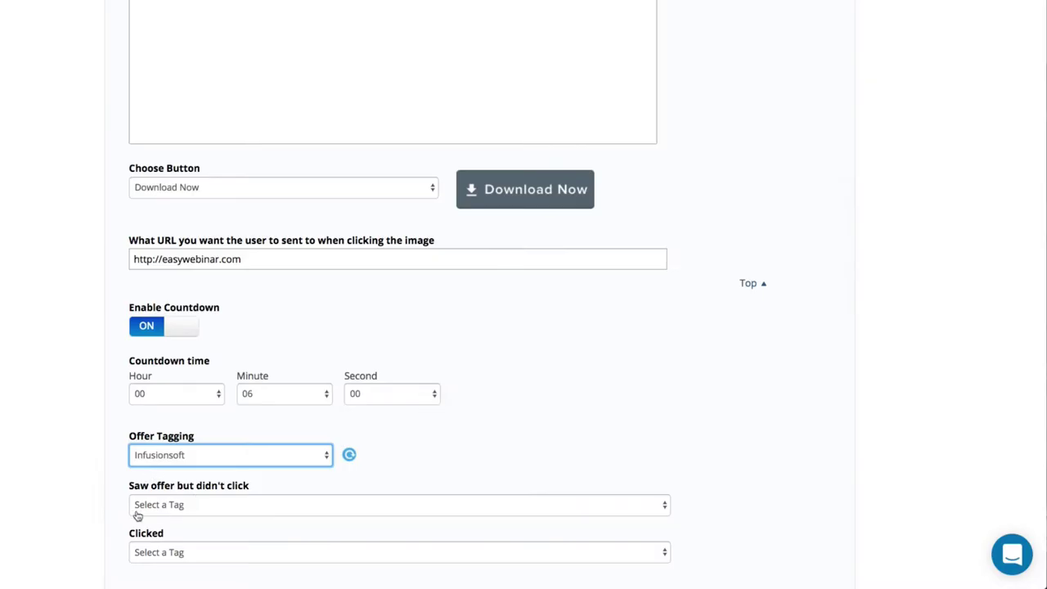
pyautogui.scroll(-3, 136, 514)
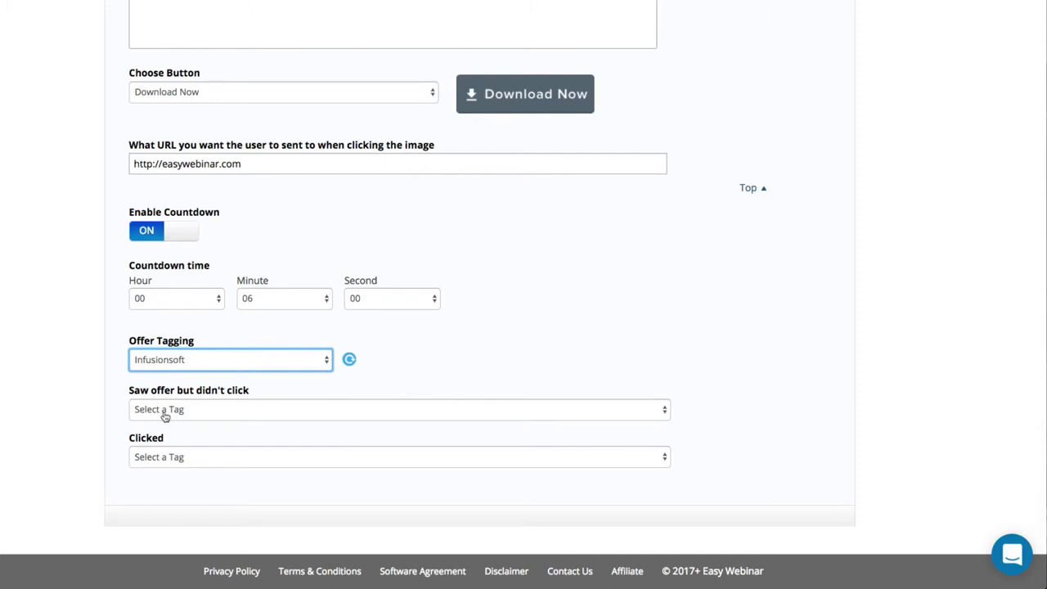
pyautogui.click(128, 390)
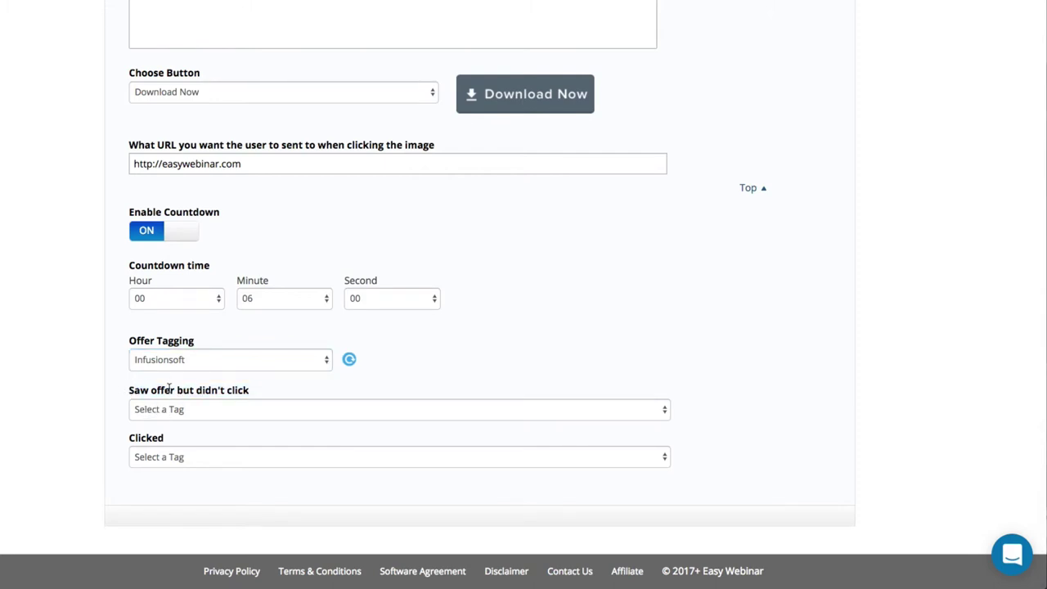
pyautogui.scroll(1, 168, 389)
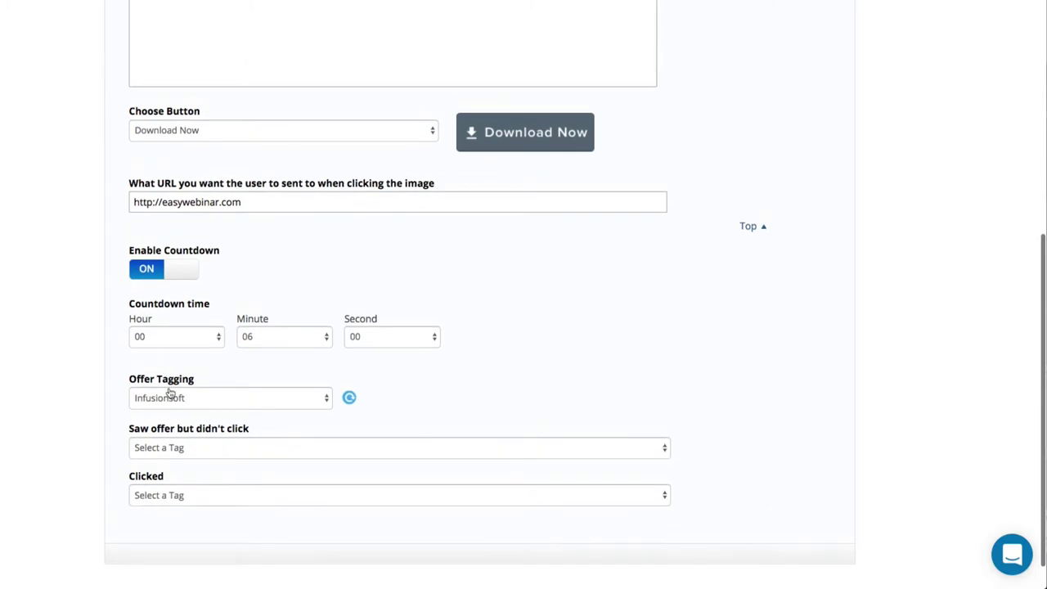
pyautogui.click(170, 445)
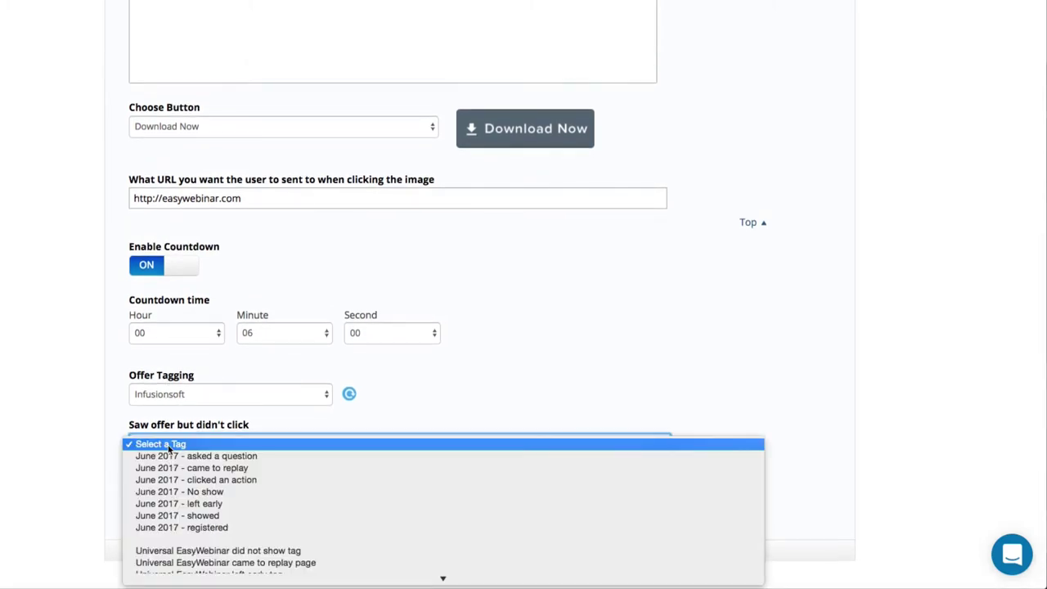
pyautogui.click(81, 485)
pyautogui.scroll(5, 78, 470)
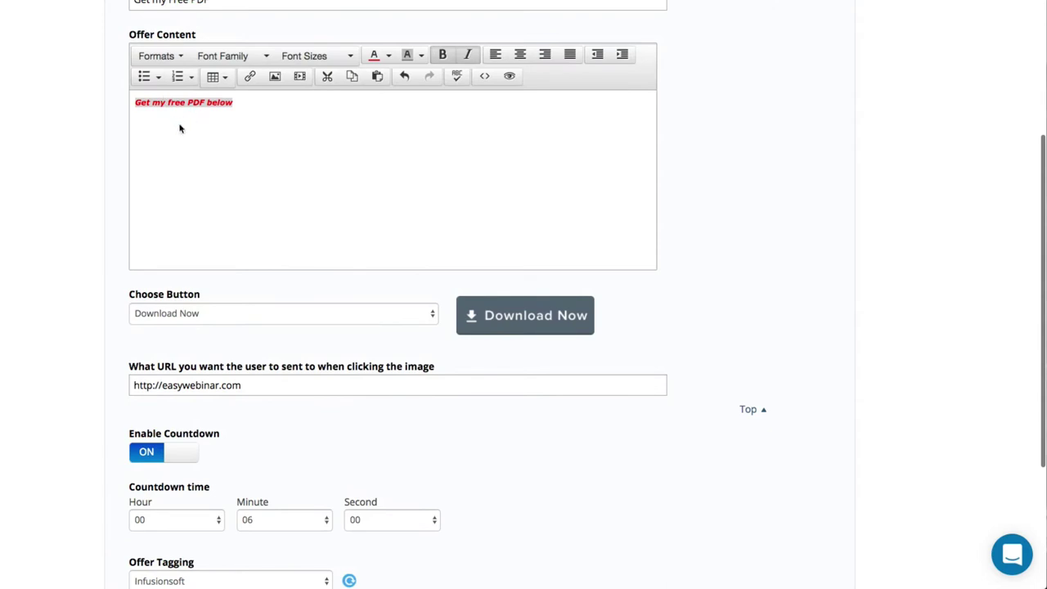
pyautogui.scroll(-5, 180, 128)
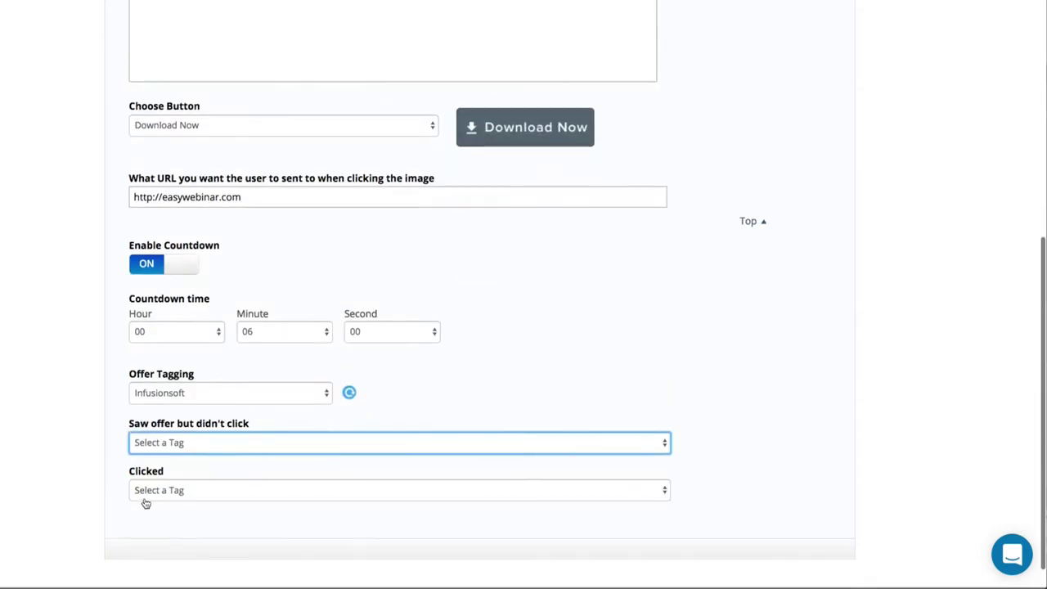
pyautogui.click(147, 495)
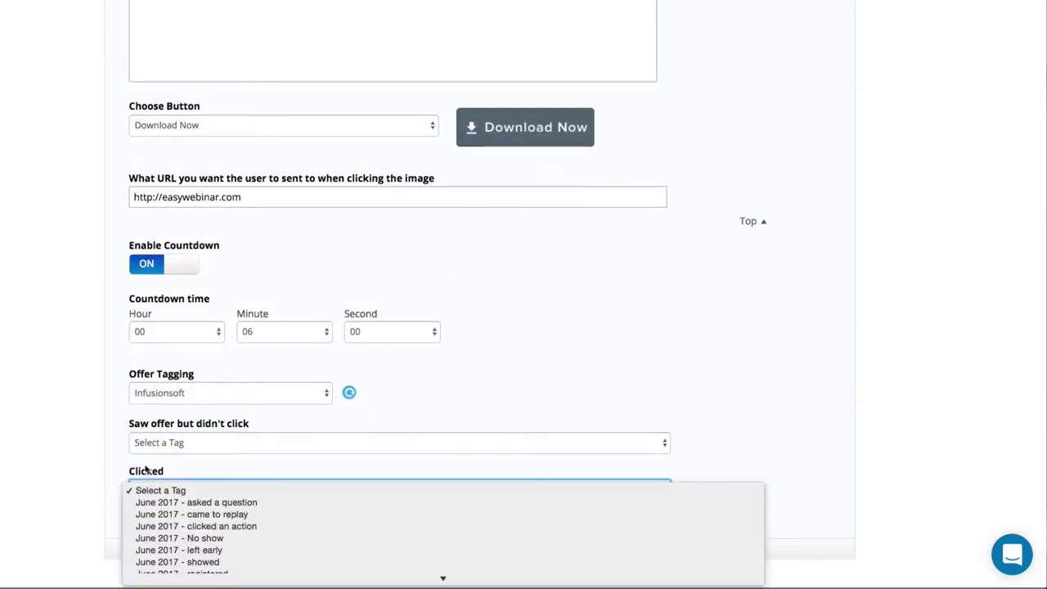
pyautogui.click(150, 469)
pyautogui.scroll(5, 161, 464)
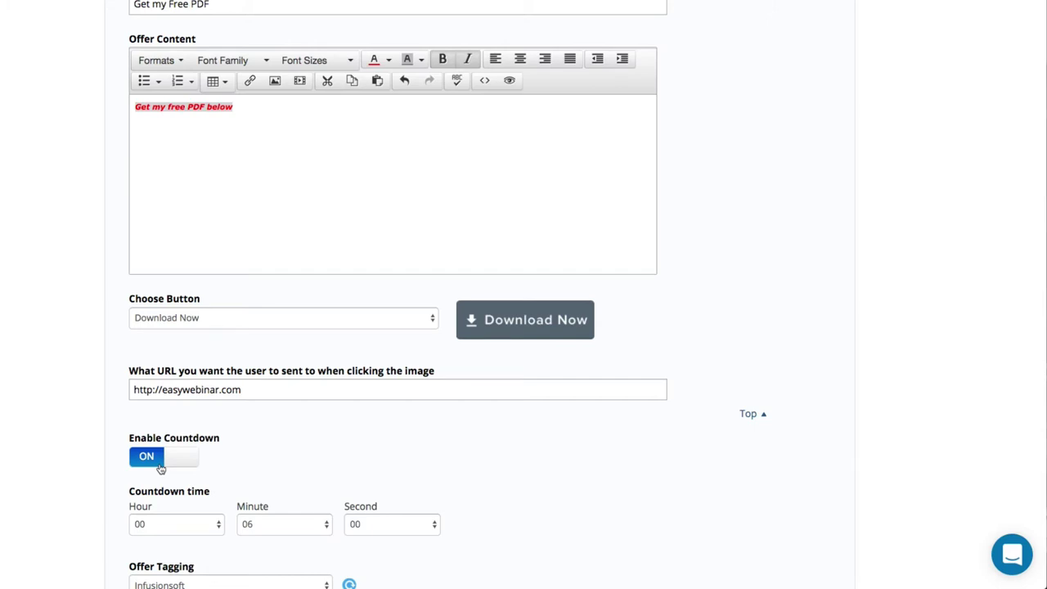
pyautogui.scroll(4, 161, 463)
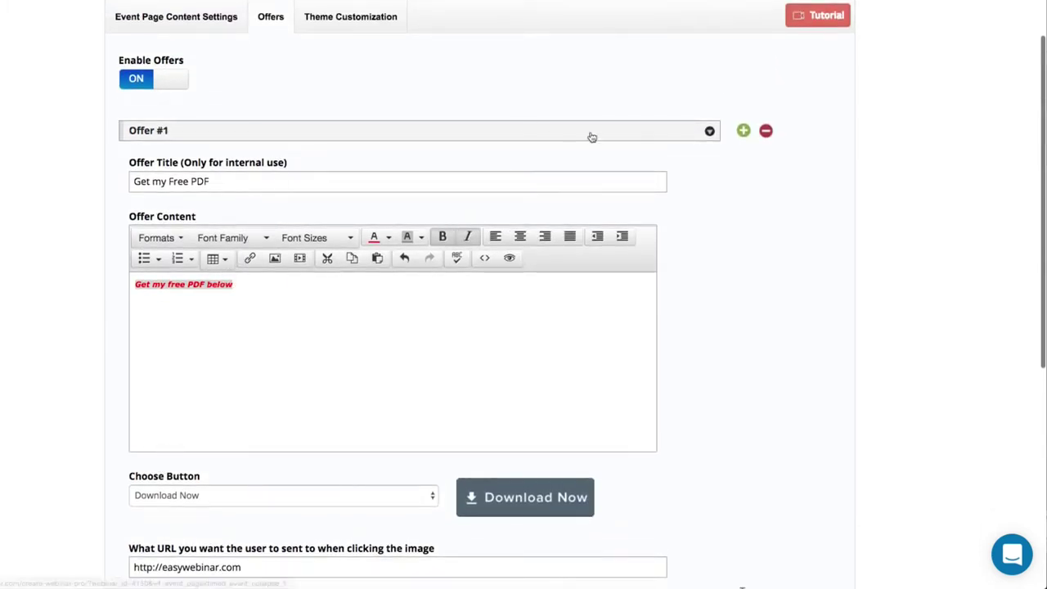
# Add Offer #2 titled 'Get Access Now to EasyWebinar' and begin its content.
pyautogui.click(747, 131)
pyautogui.scroll(-15, 744, 306)
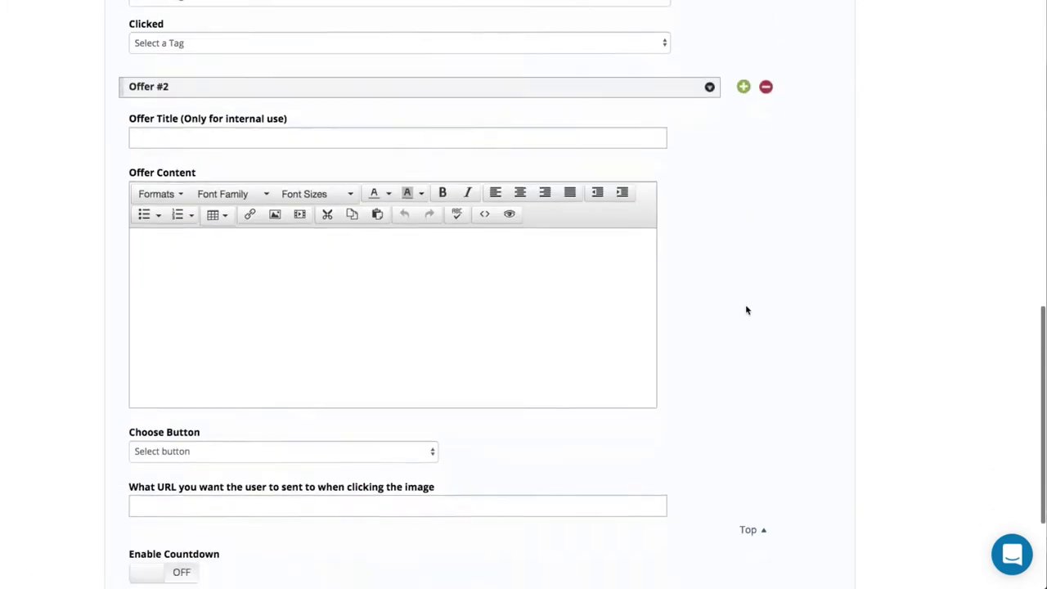
pyautogui.scroll(6, 352, 276)
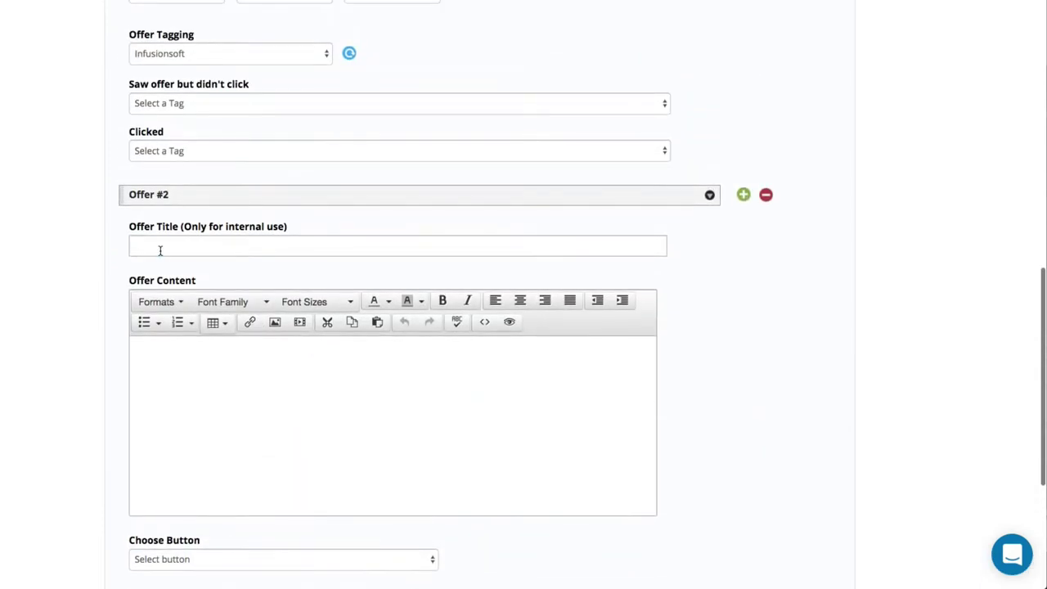
pyautogui.click(160, 250)
pyautogui.write('Get Acce')
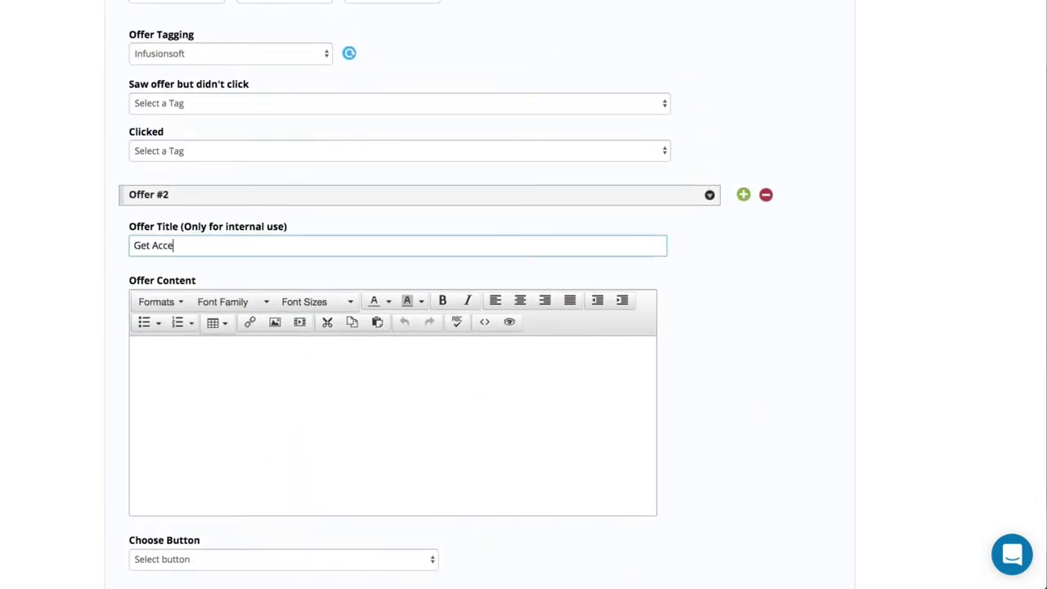
pyautogui.write('ss Now to Easywe')
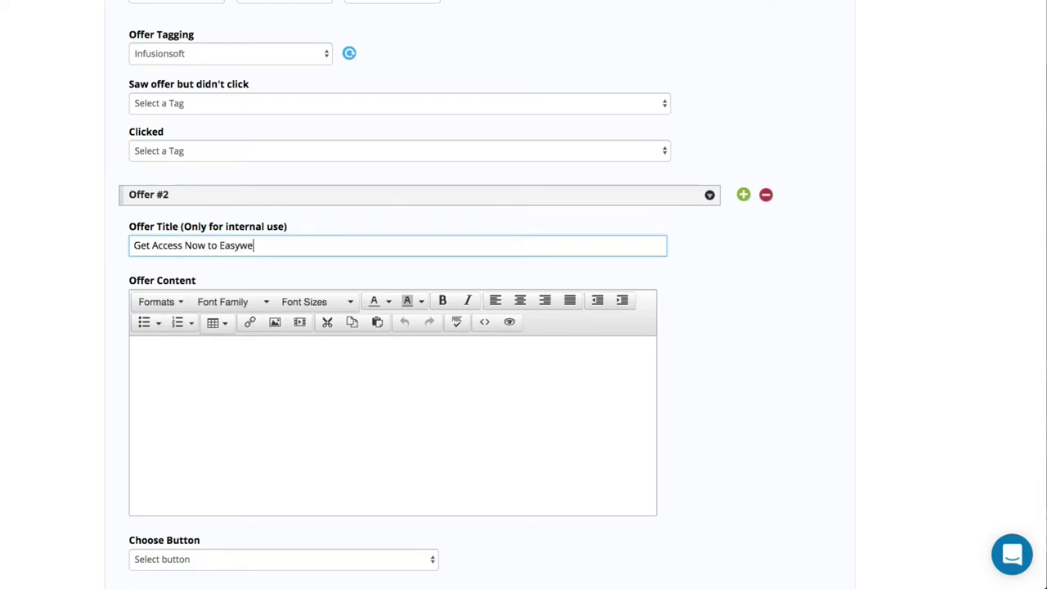
pyautogui.press('BackSpace')
pyautogui.write('WEbin')
pyautogui.press('BackSpace')
pyautogui.press('BackSpace')
pyautogui.write('ebinar')
pyautogui.click(166, 366)
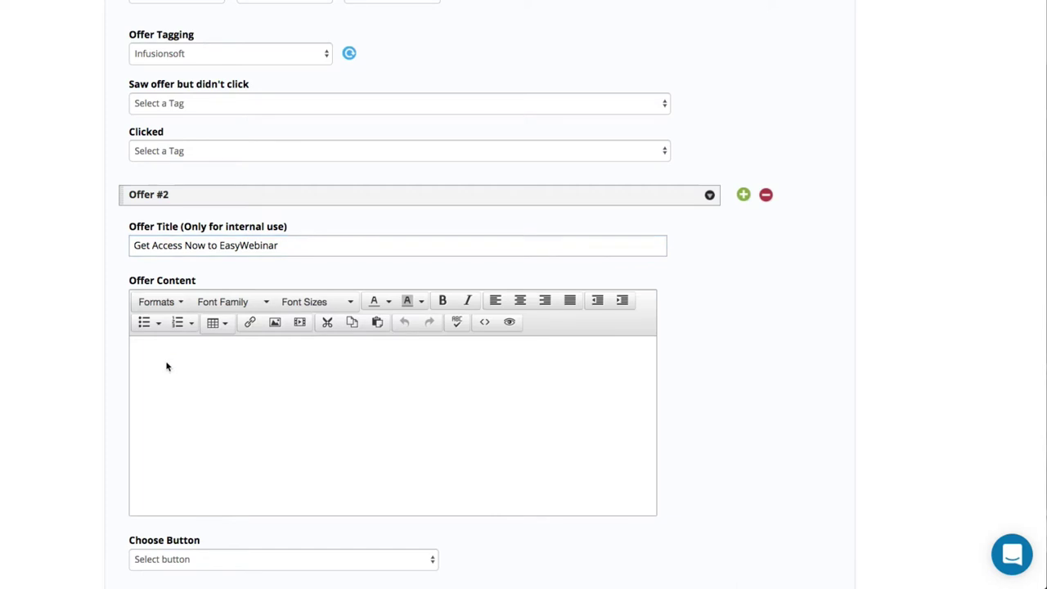
pyautogui.write('Get access now.')
pyautogui.scroll(-2, 173, 507)
pyautogui.click(174, 495)
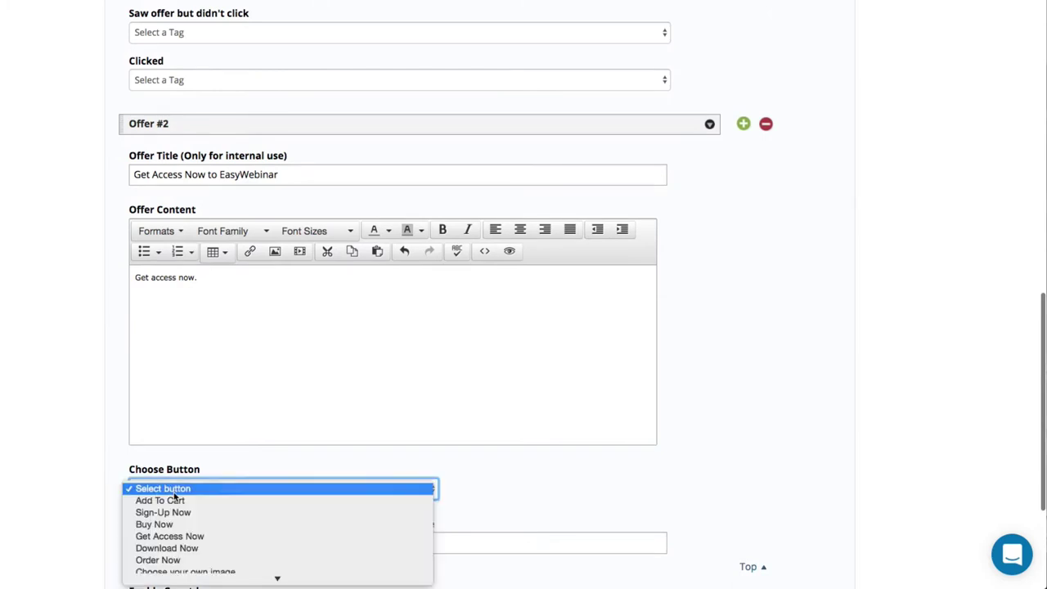
pyautogui.scroll(-2, 175, 496)
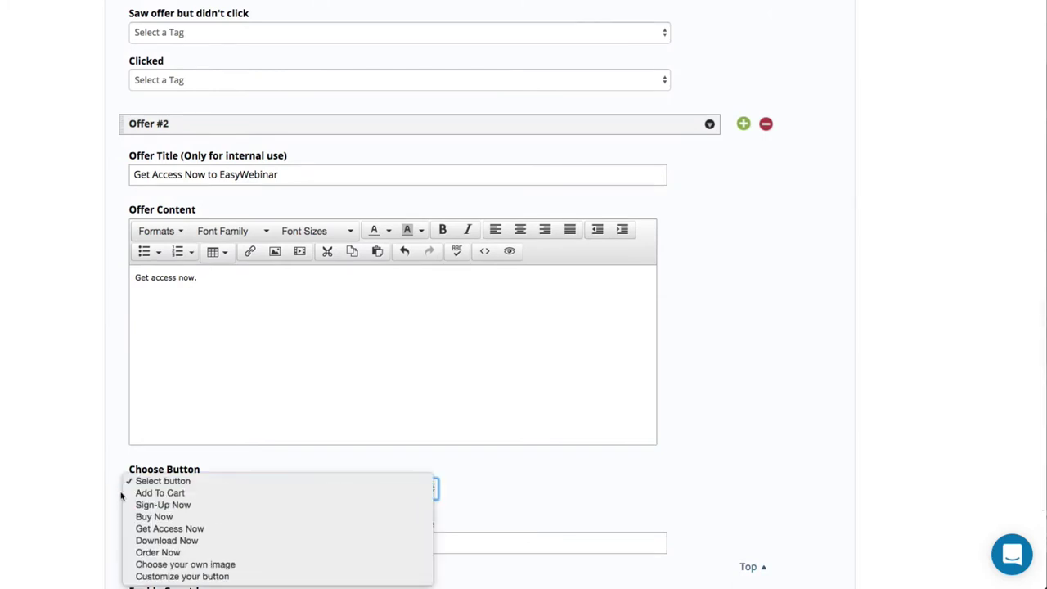
pyautogui.click(166, 576)
pyautogui.scroll(-5, 66, 518)
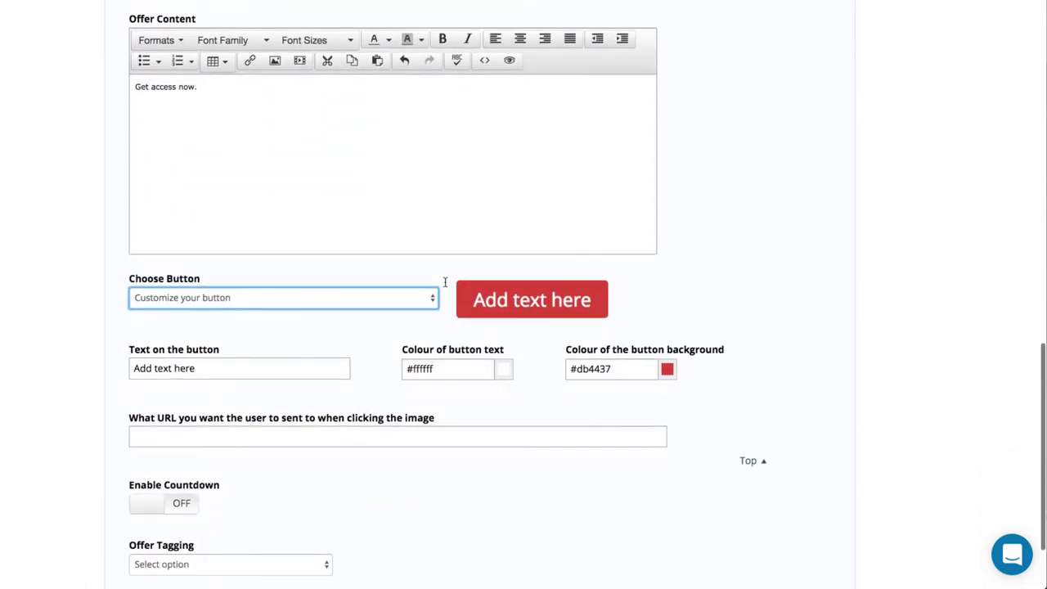
pyautogui.tripleClick(212, 367)
pyautogui.write('Get ')
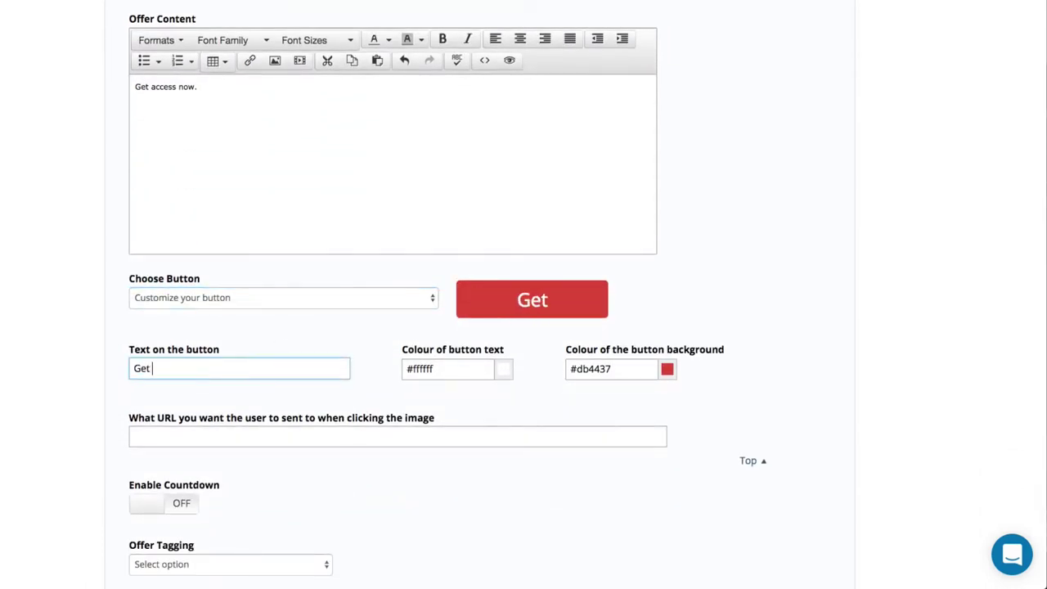
pyautogui.write('Acces')
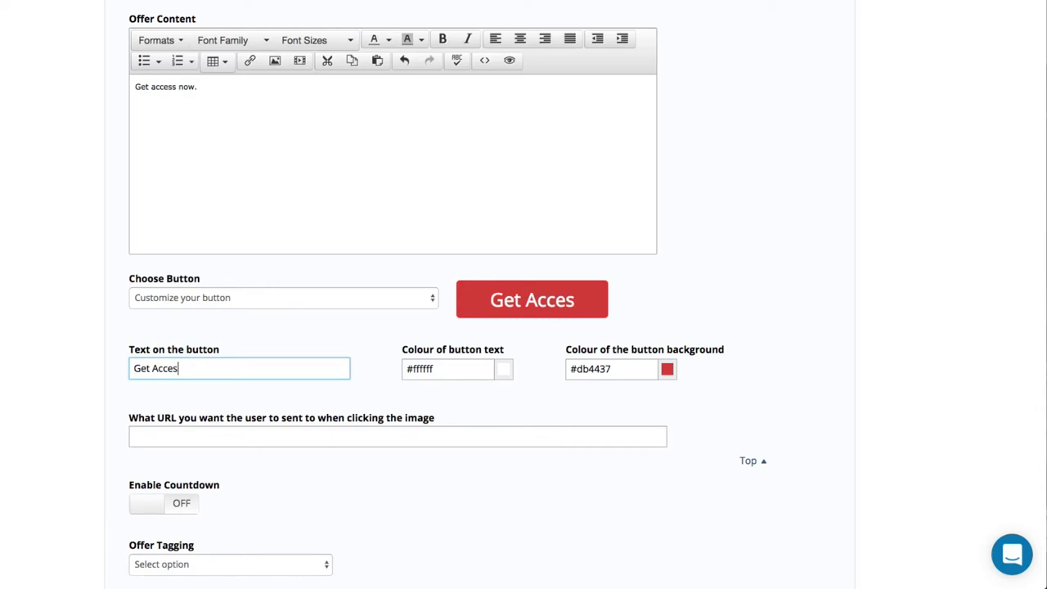
pyautogui.write('s Now')
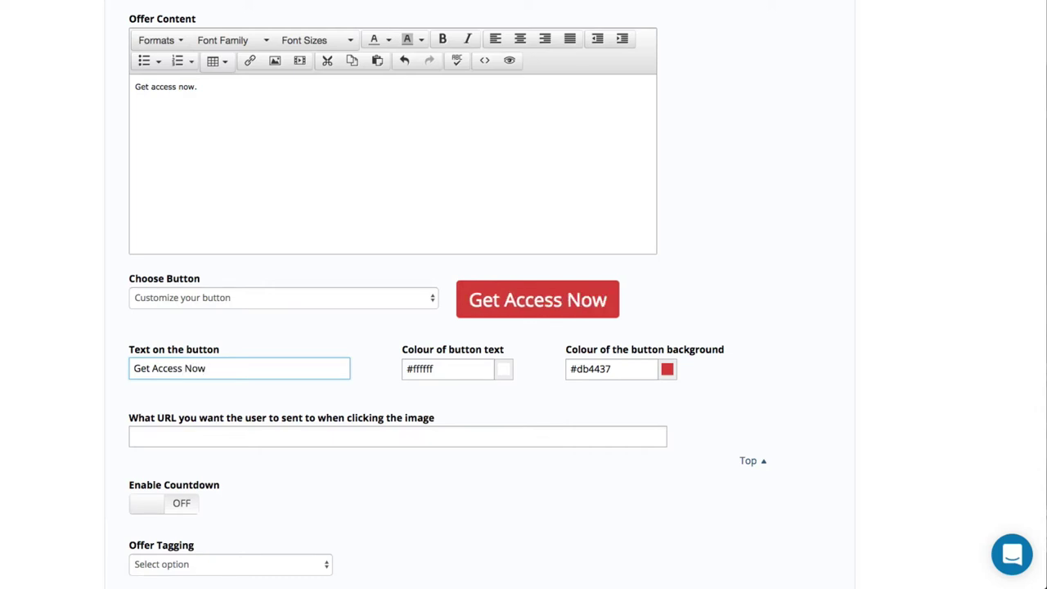
pyautogui.click(211, 426)
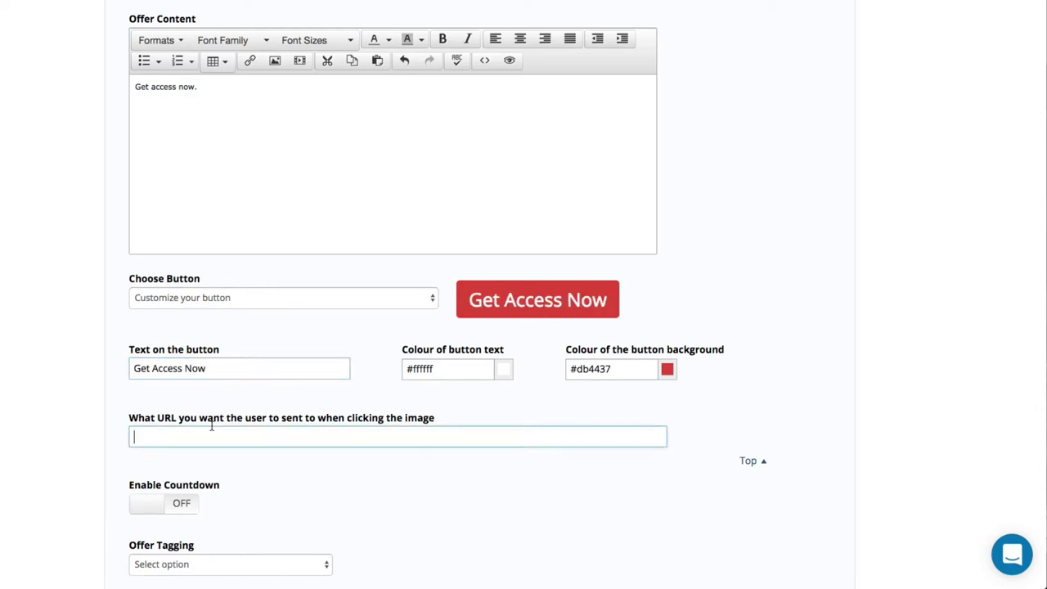
pyautogui.write('http://easywebinar.com')
pyautogui.scroll(-3, 158, 505)
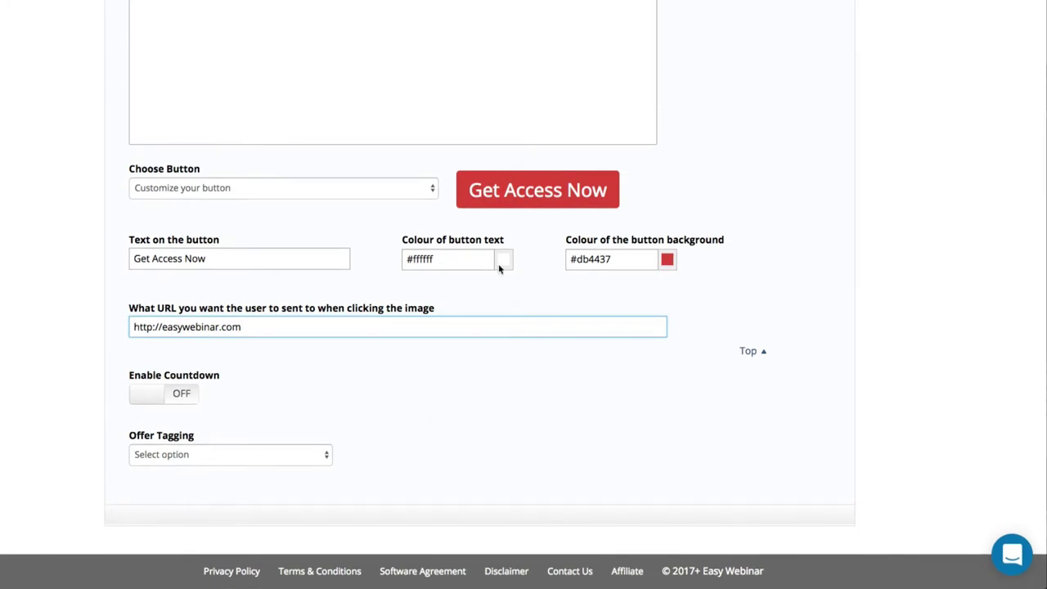
pyautogui.scroll(5, 518, 201)
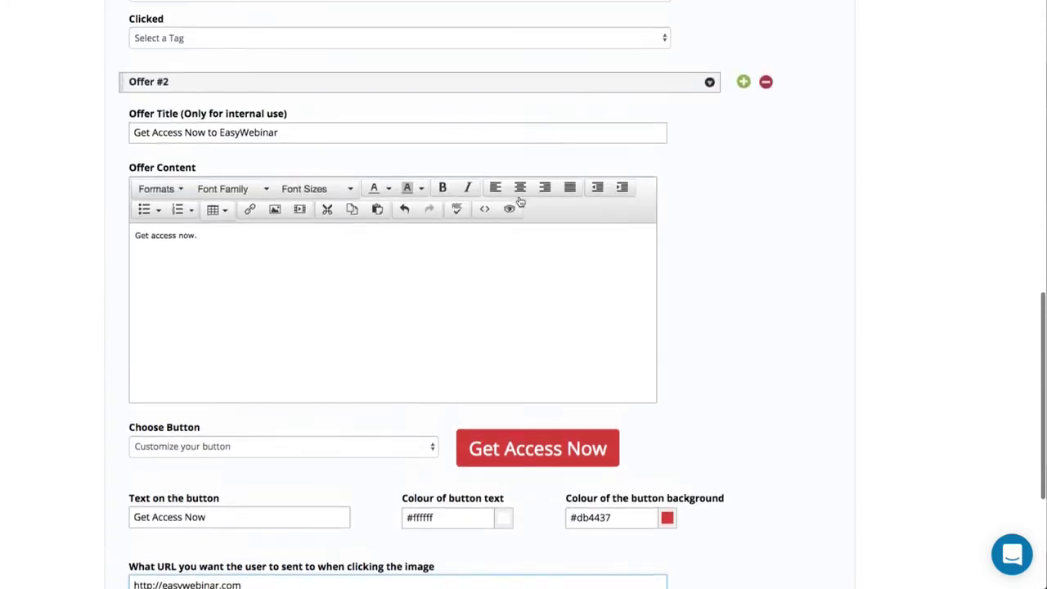
pyautogui.scroll(10, 518, 201)
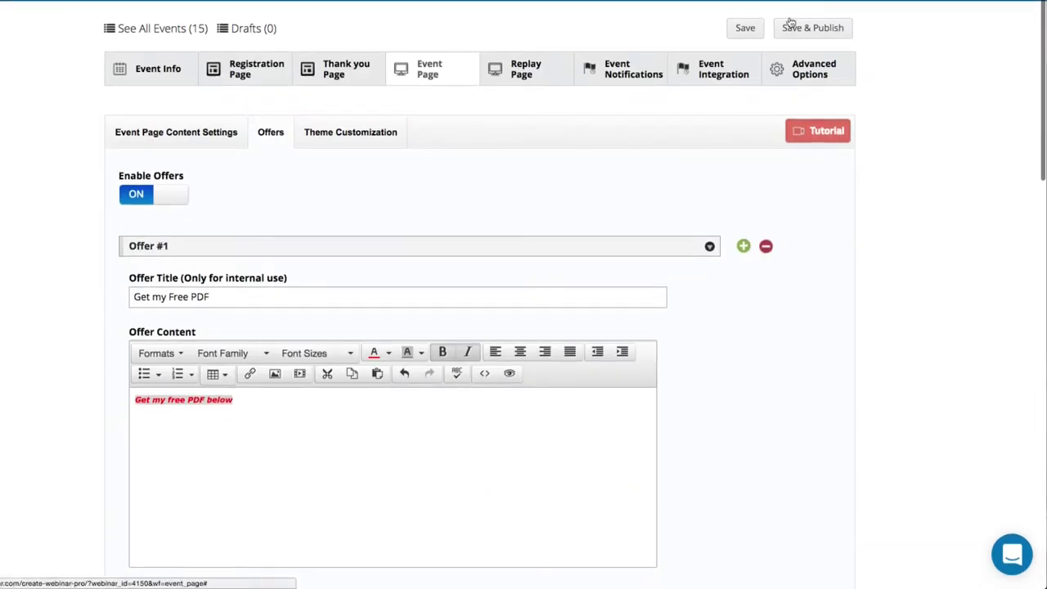
# Save & Publish the event, then broadcast the 'Get Access Now to EasyWebinar' offer in the live room.
pyautogui.click(818, 30)
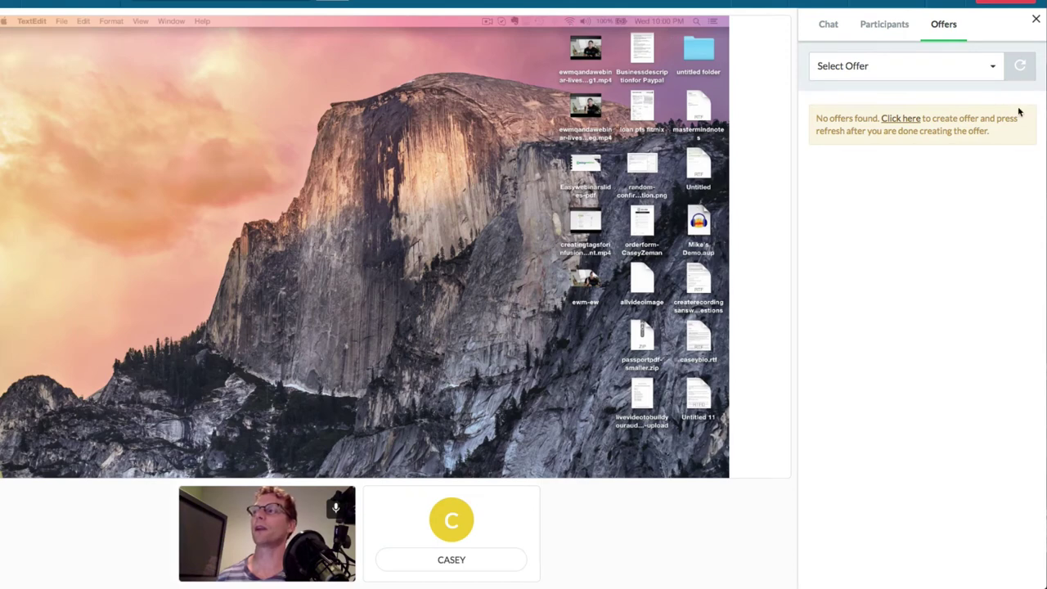
pyautogui.click(1015, 67)
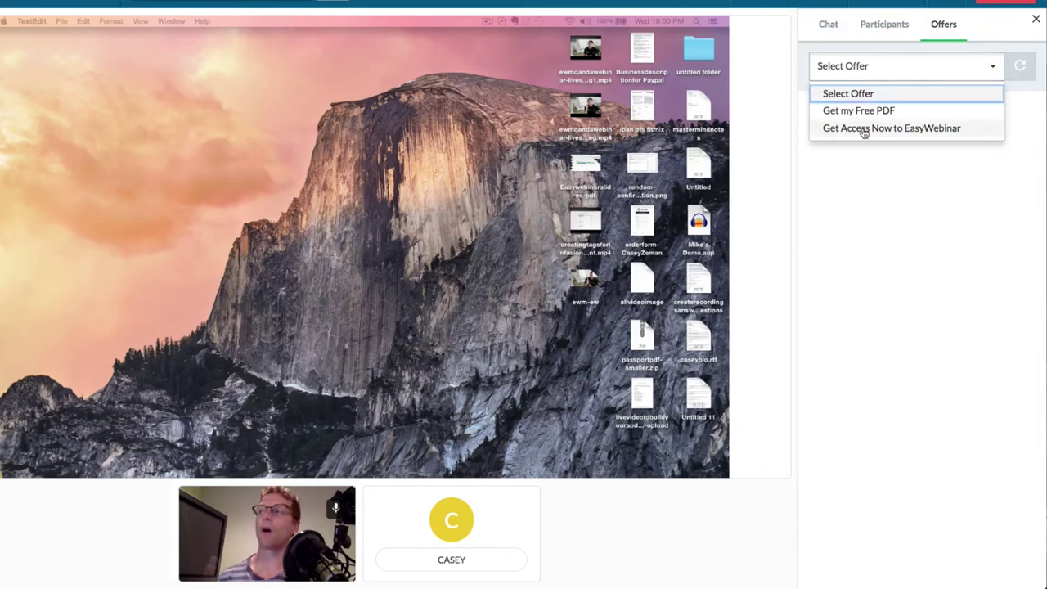
pyautogui.click(864, 130)
pyautogui.click(926, 212)
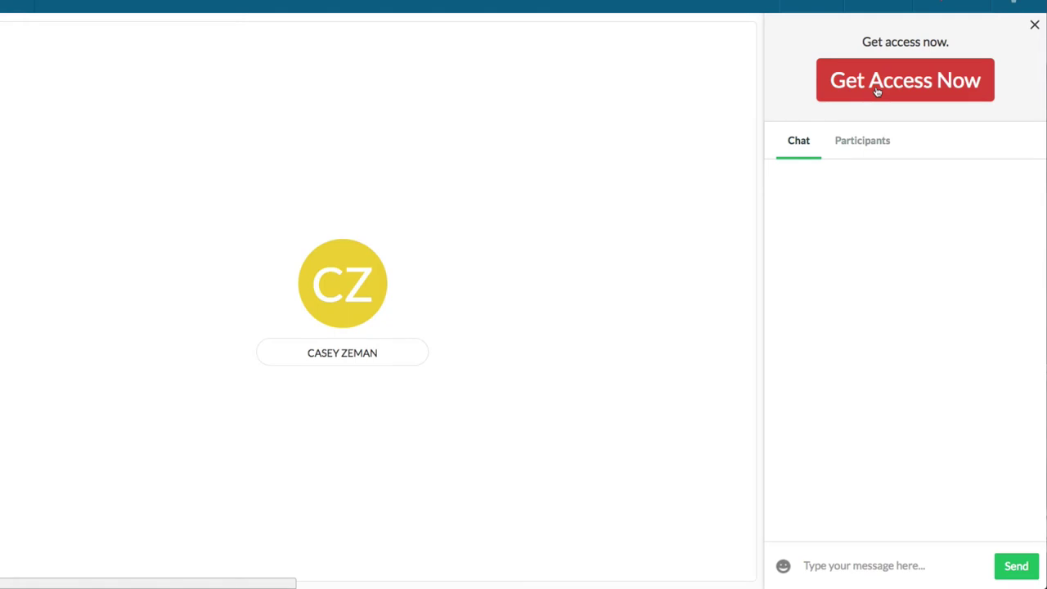
# Confirm the Get Access Now offer opens the EasyWebinar site, then remove the offer.
pyautogui.click(876, 91)
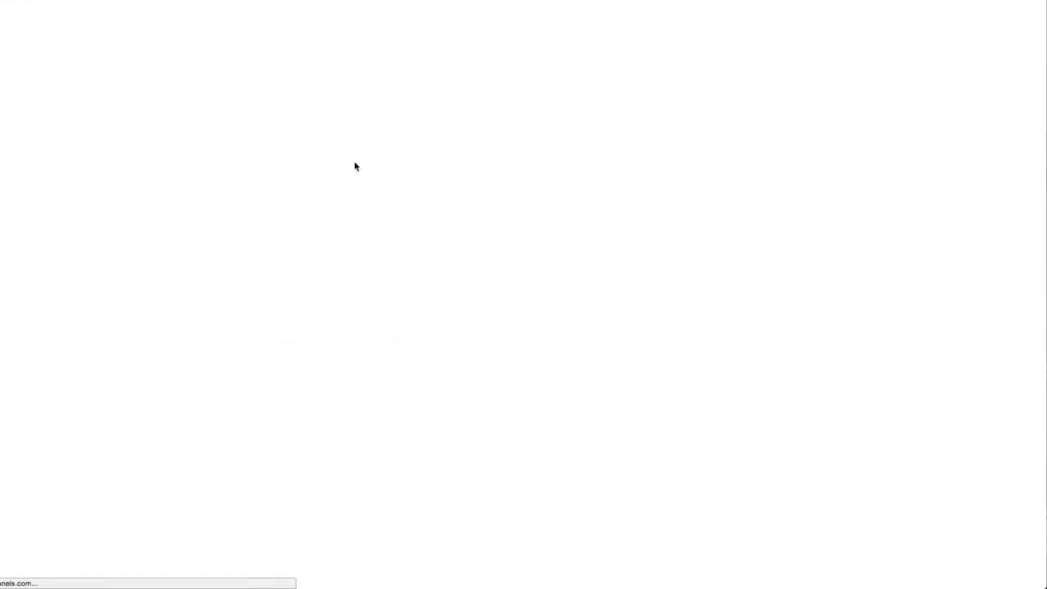
pyautogui.scroll(-1, 355, 329)
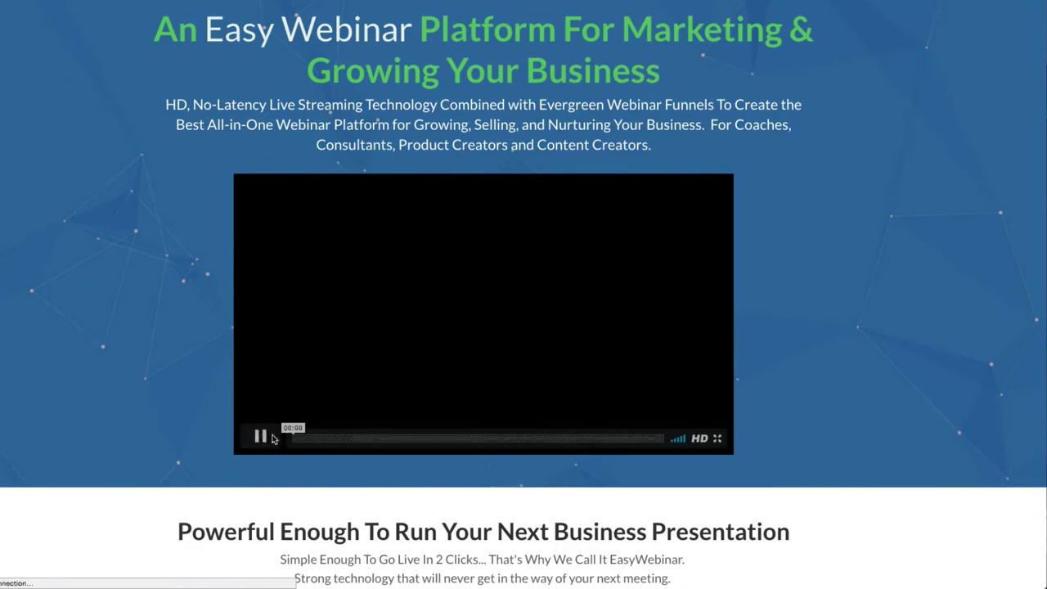
pyautogui.click(261, 435)
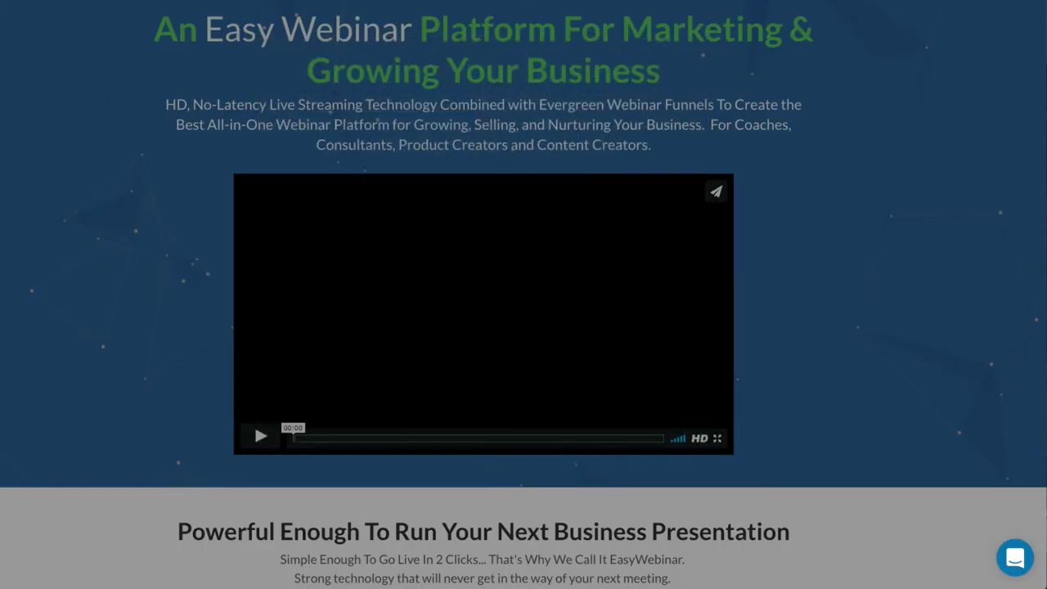
pyautogui.press('super+w')
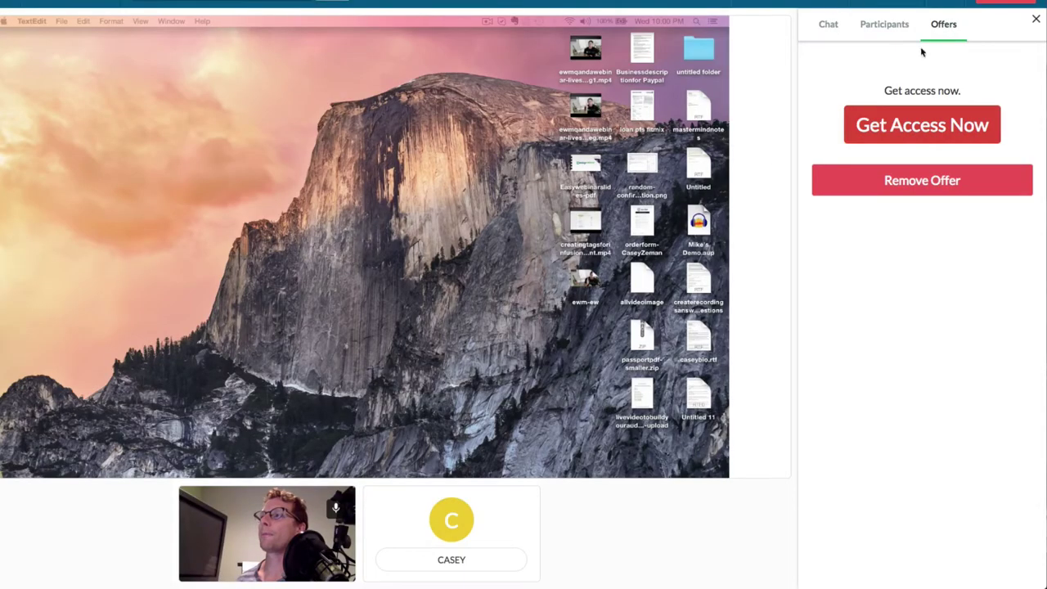
pyautogui.click(916, 190)
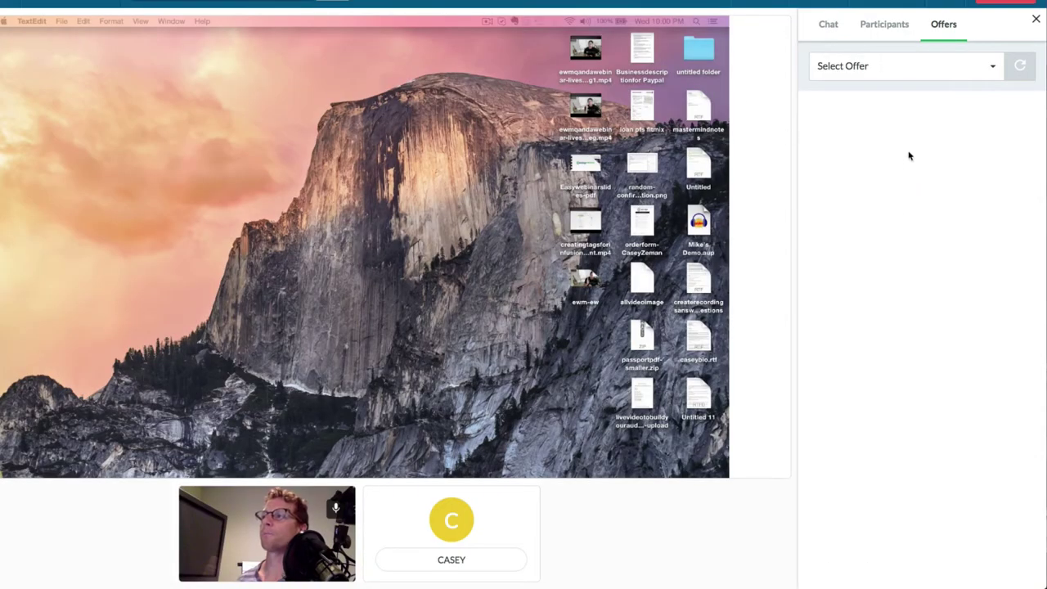
# Post 'Hey there Everyone How are you?' in the webinar chat.
pyautogui.click(827, 35)
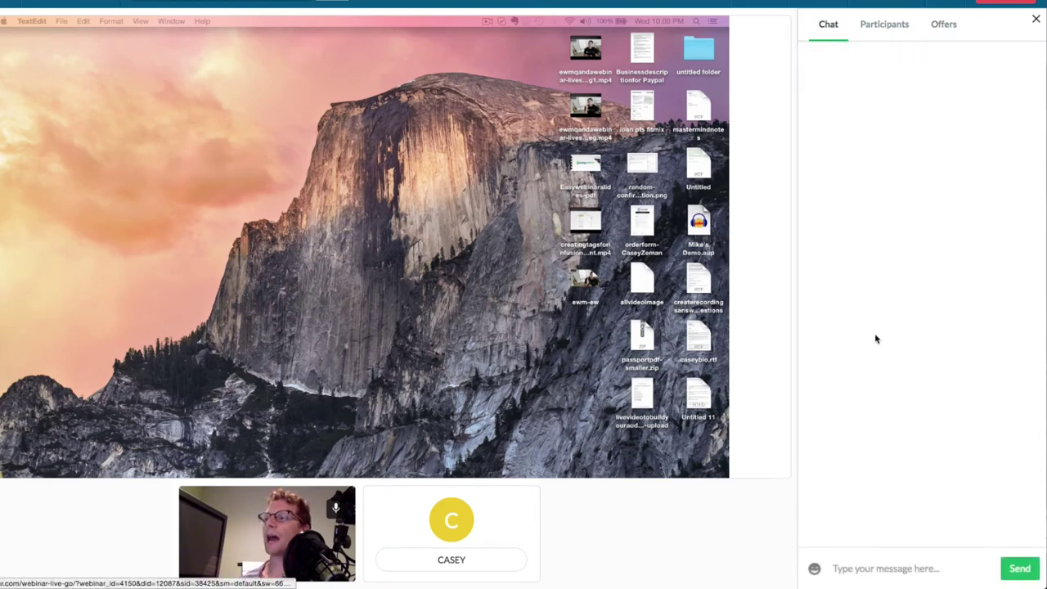
pyautogui.click(848, 572)
pyautogui.write('Hey')
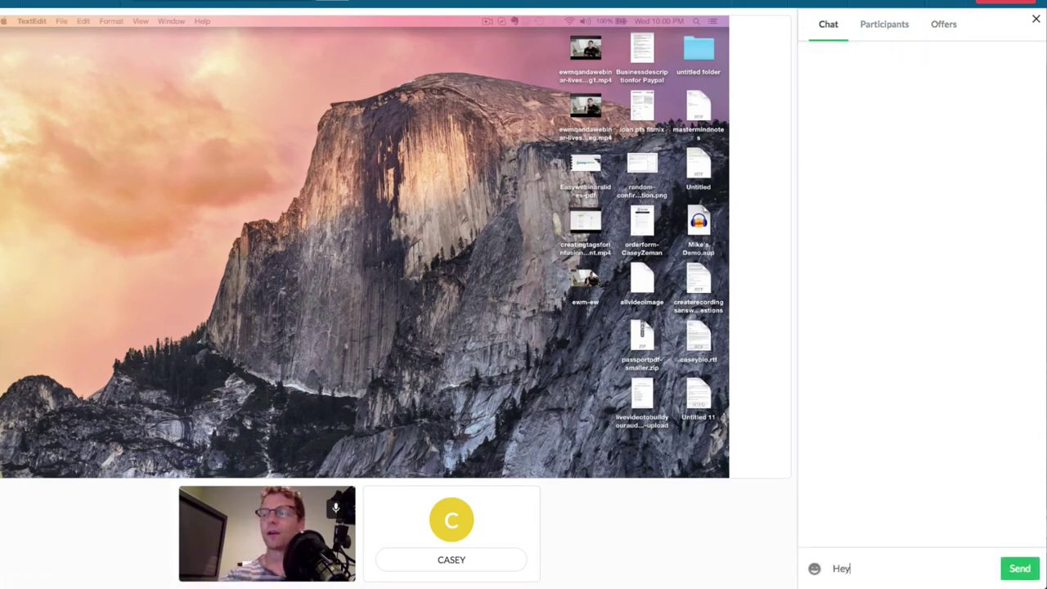
pyautogui.write(' there Everyone How are you?')
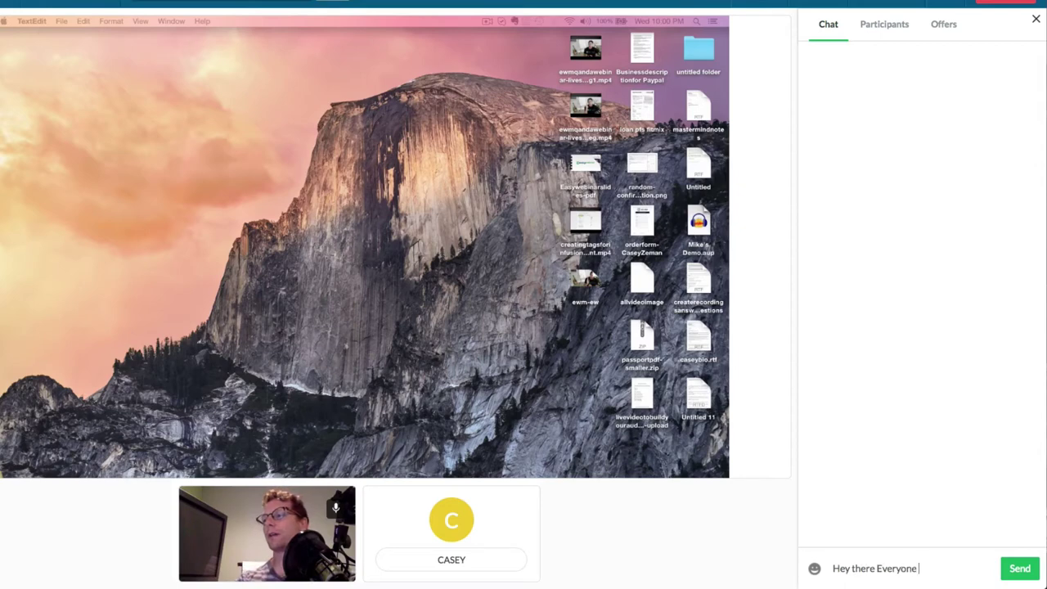
pyautogui.press('Return')
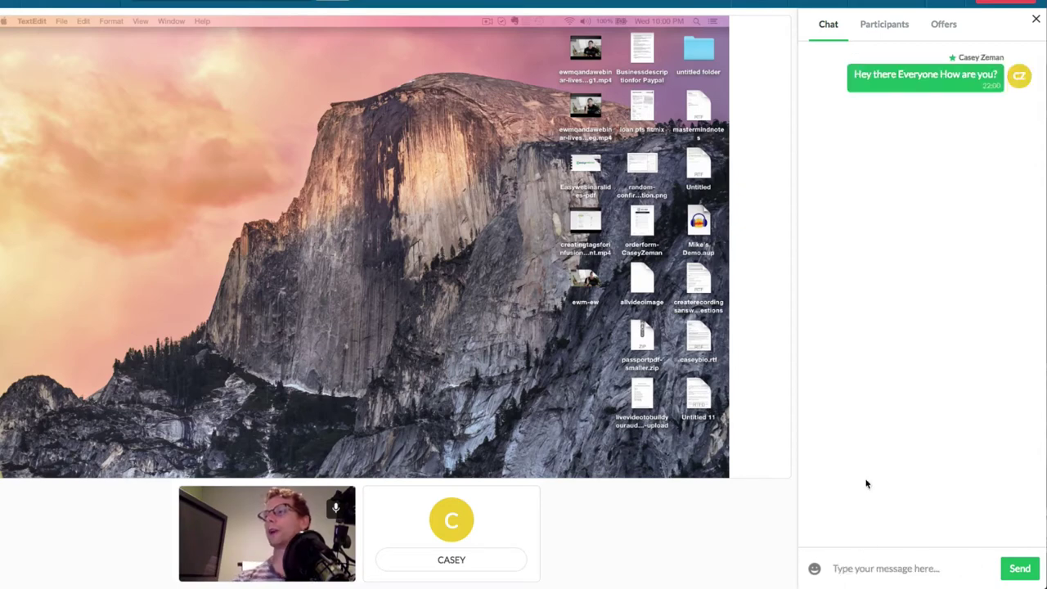
# Send an emoji and the reply 'Hey Casey this looks great!', then bring up the End Event confirmation.
pyautogui.click(815, 568)
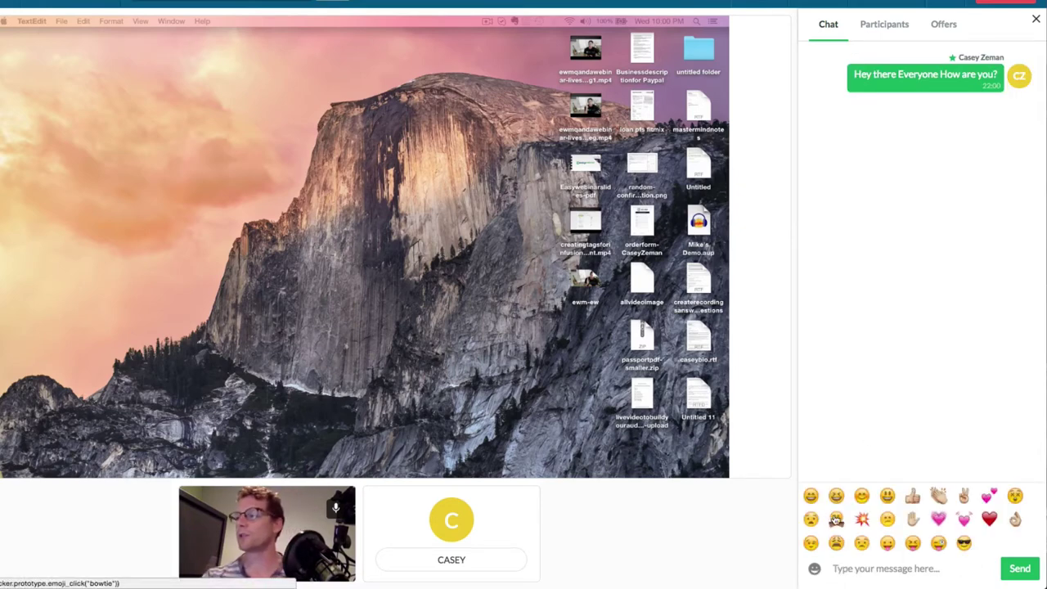
pyautogui.click(836, 519)
pyautogui.click(1020, 568)
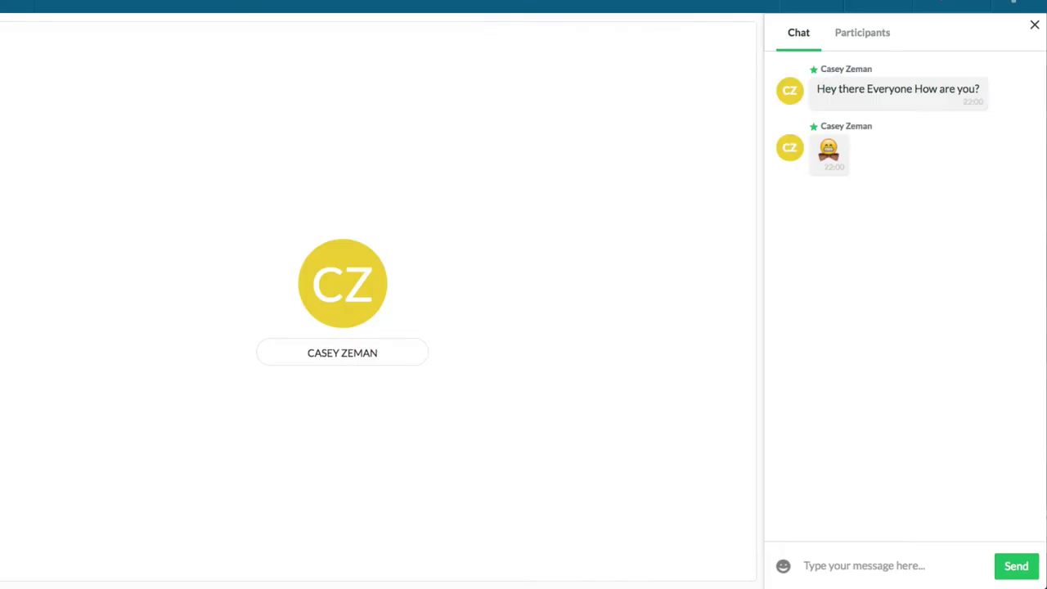
pyautogui.write('He')
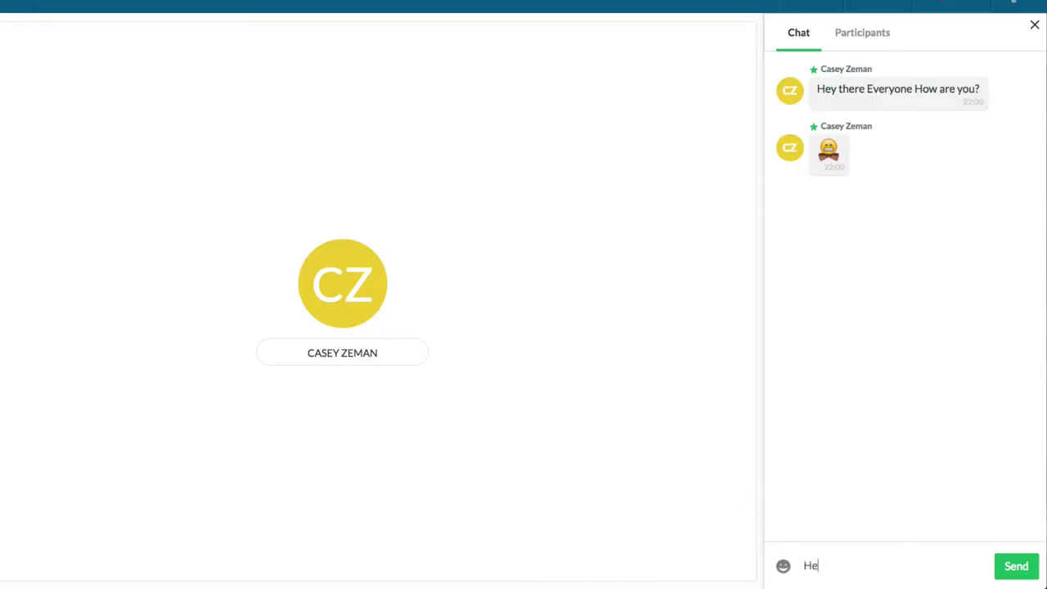
pyautogui.write('y Casey this looks great!')
pyautogui.press('Return')
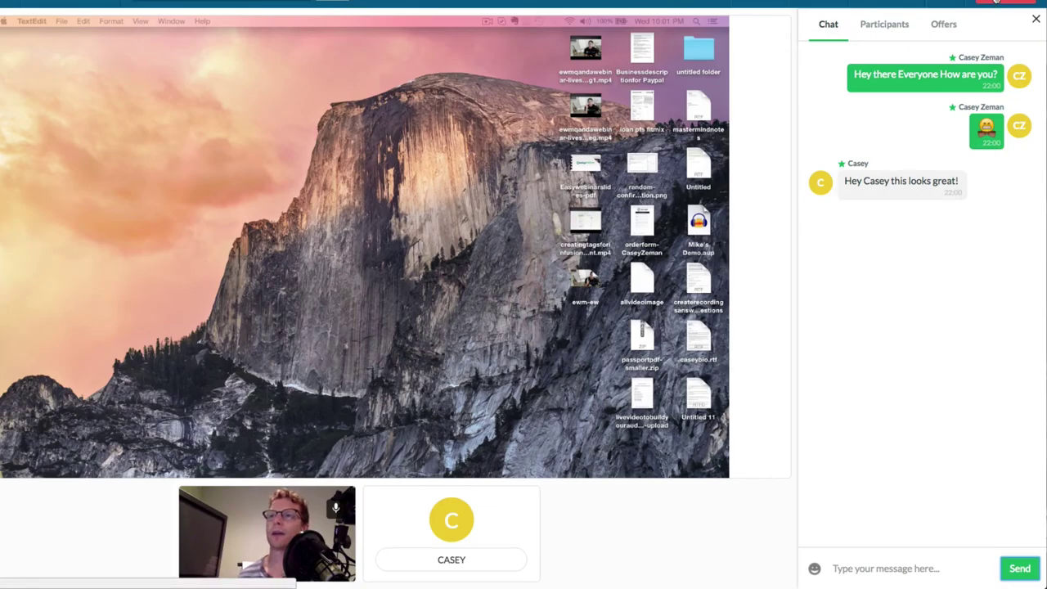
pyautogui.click(995, 2)
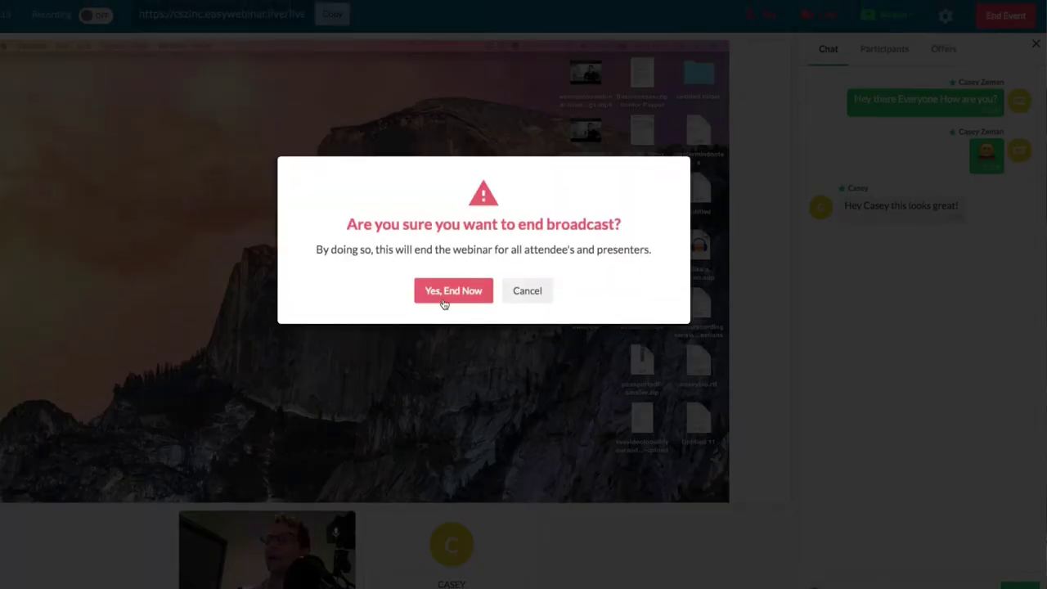
# End the broadcast with 'Yes, End Now' and return to the events dashboard.
pyautogui.click(446, 296)
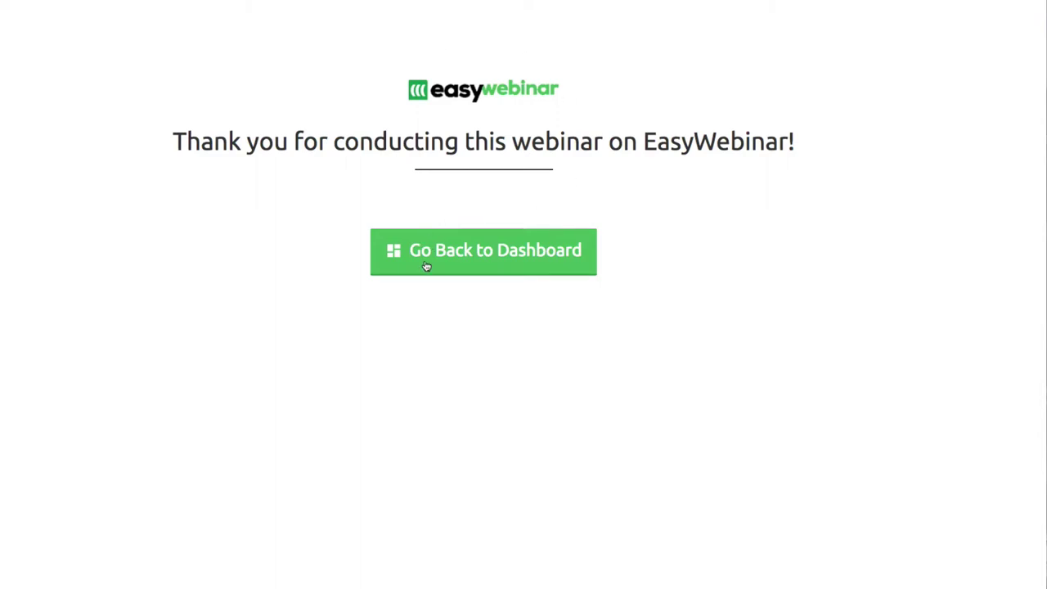
pyautogui.click(425, 264)
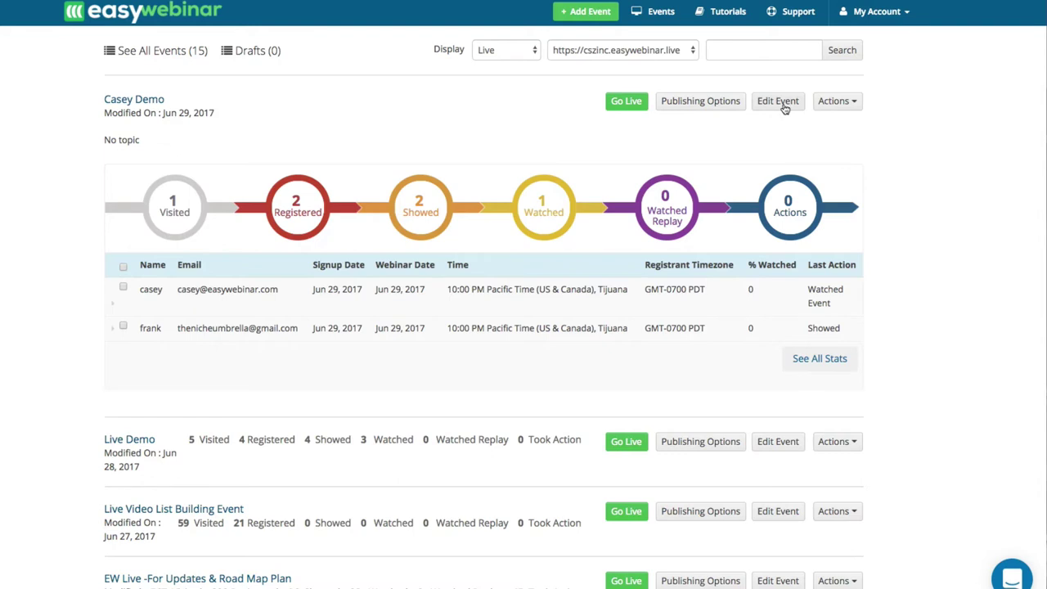
# Make Casey Demo an Evergreen event using a selected fixed time zone.
pyautogui.click(777, 101)
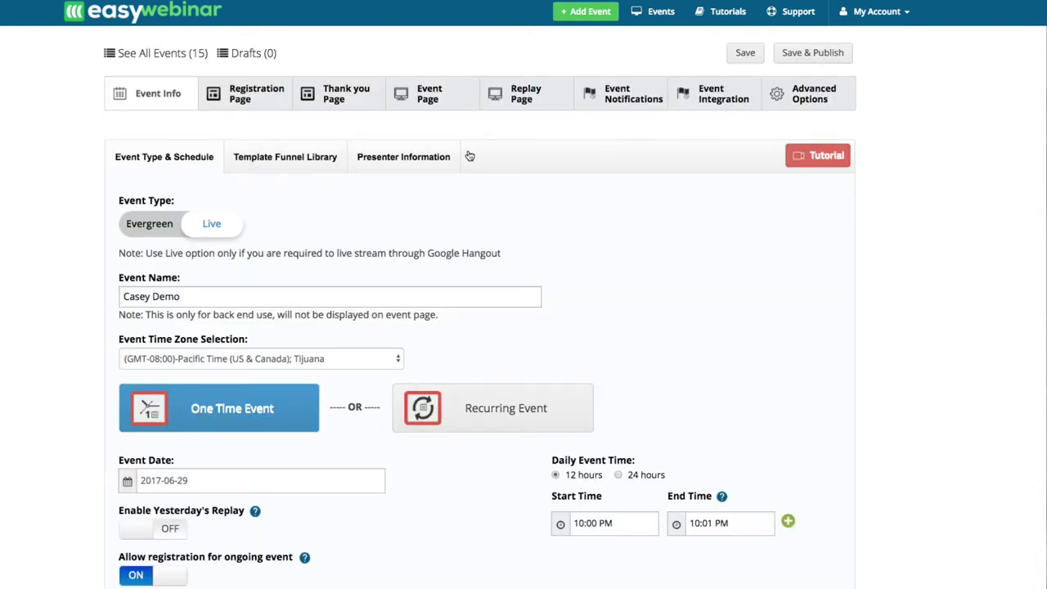
pyautogui.click(154, 230)
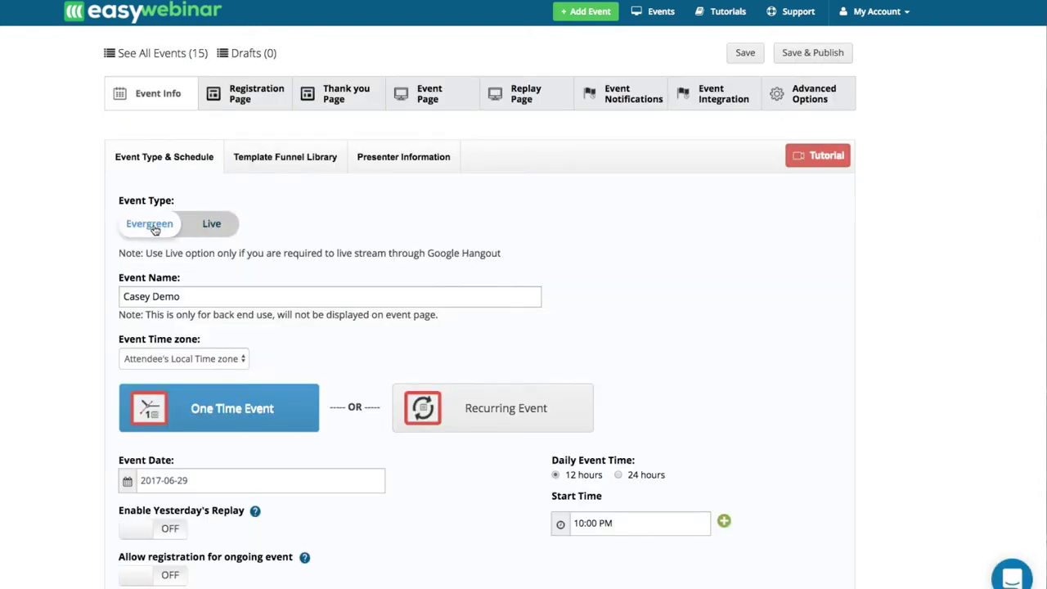
pyautogui.click(219, 229)
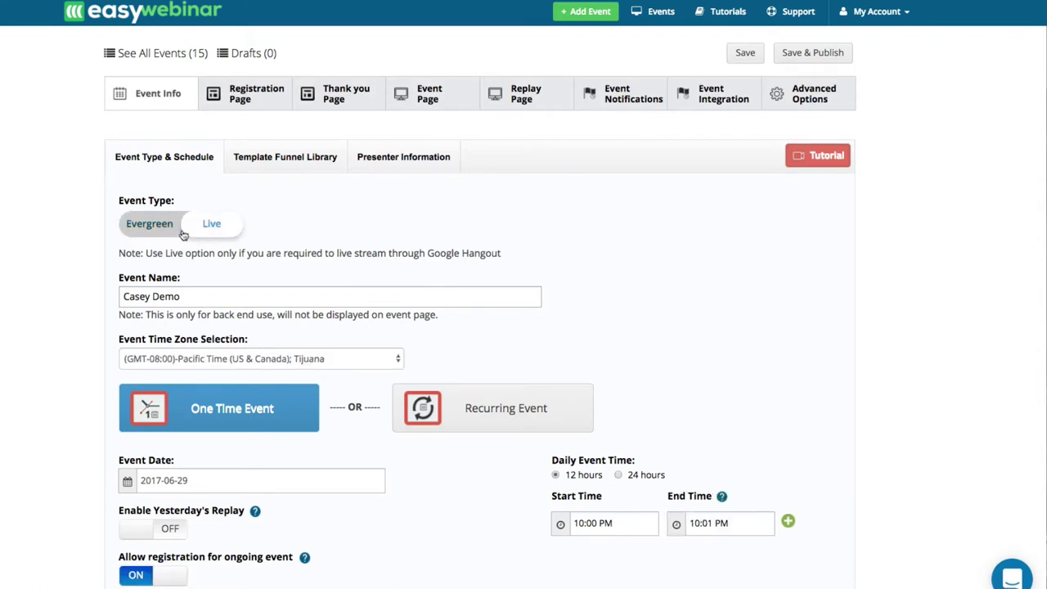
pyautogui.click(147, 233)
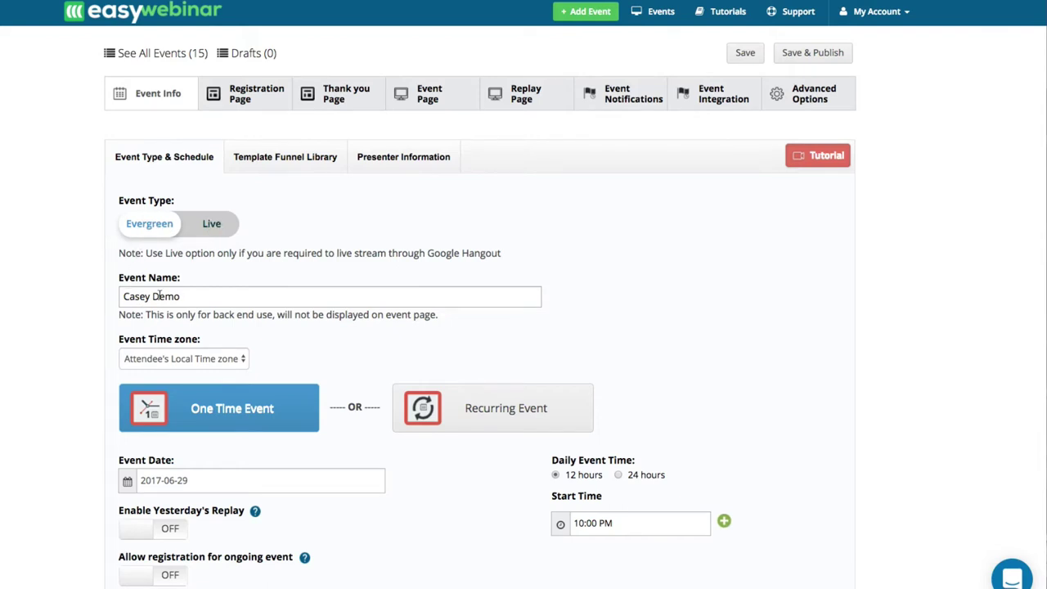
pyautogui.scroll(-2, 159, 296)
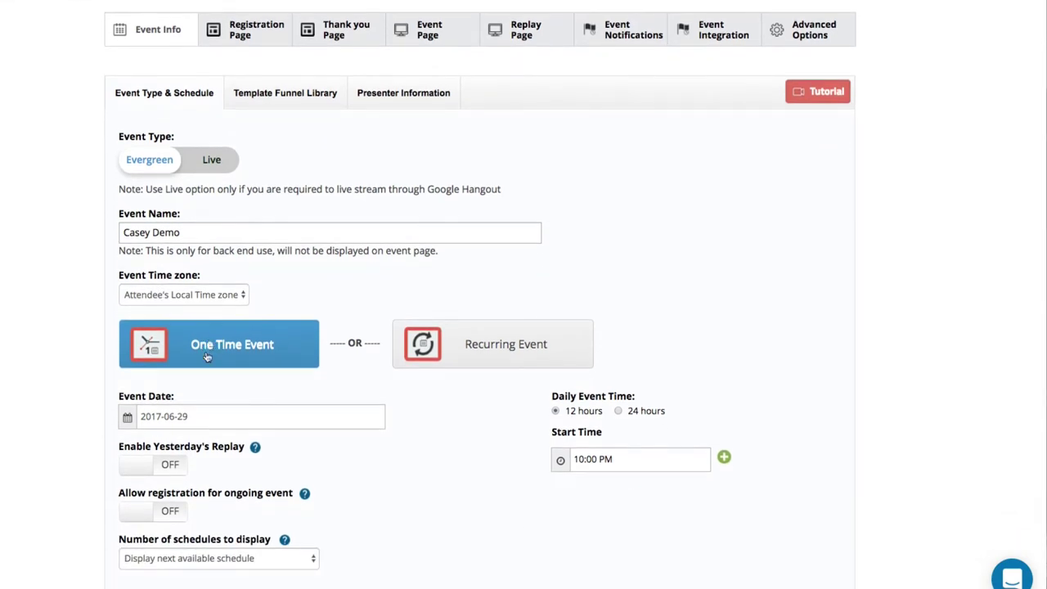
pyautogui.click(181, 296)
pyautogui.click(179, 308)
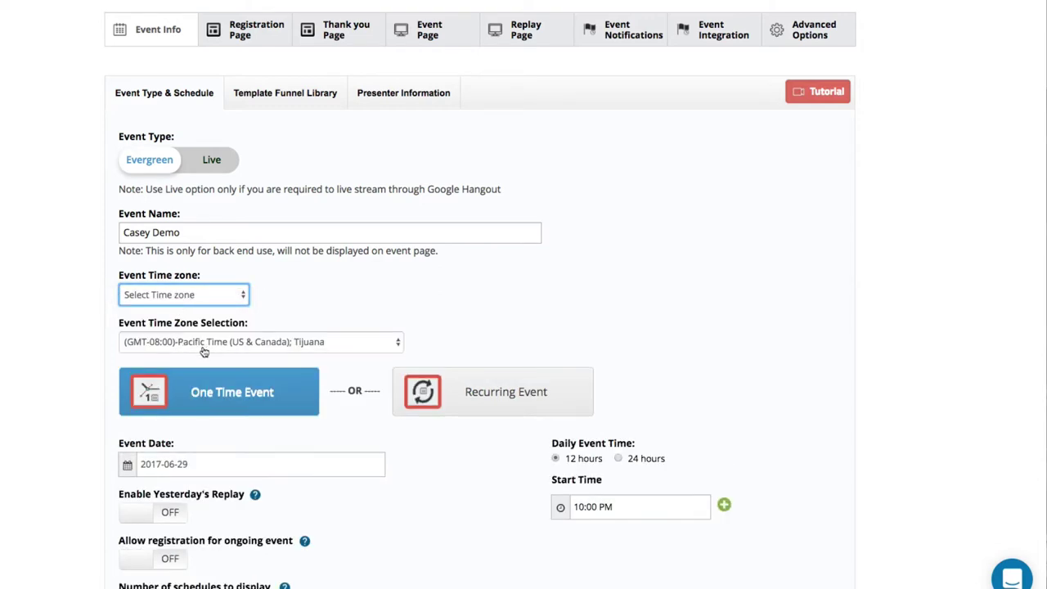
# Leave yesterday's replay off and allow registration for the ongoing event.
pyautogui.scroll(-3, 192, 408)
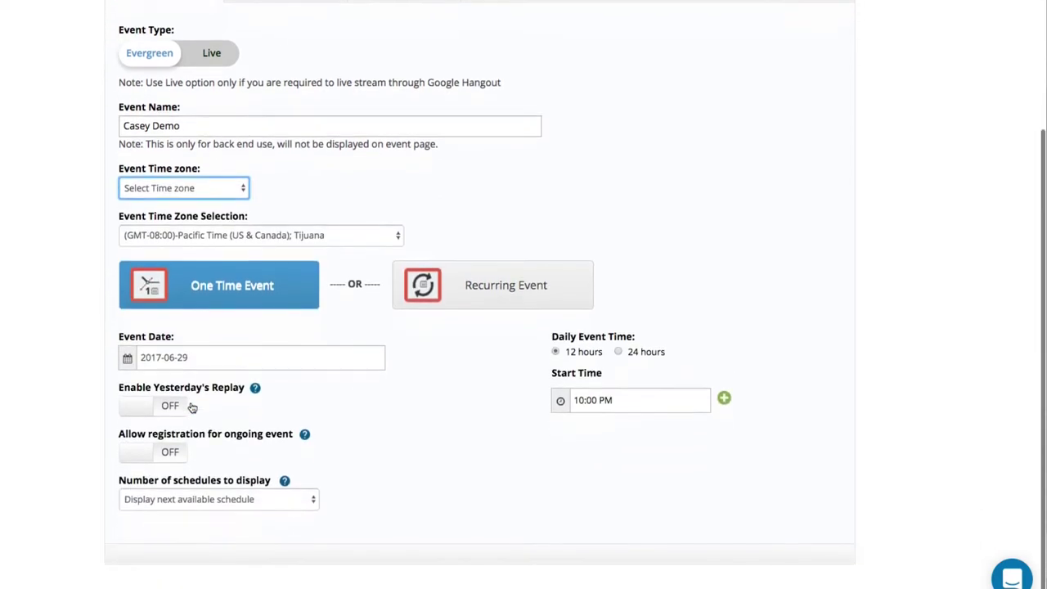
pyautogui.scroll(2, 408, 376)
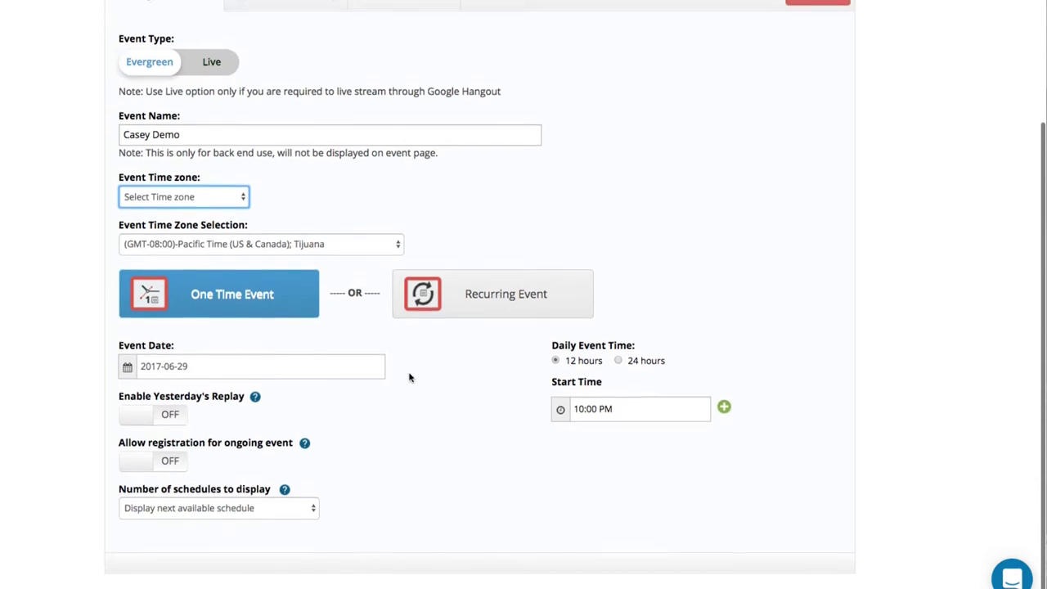
pyautogui.scroll(-1, 409, 377)
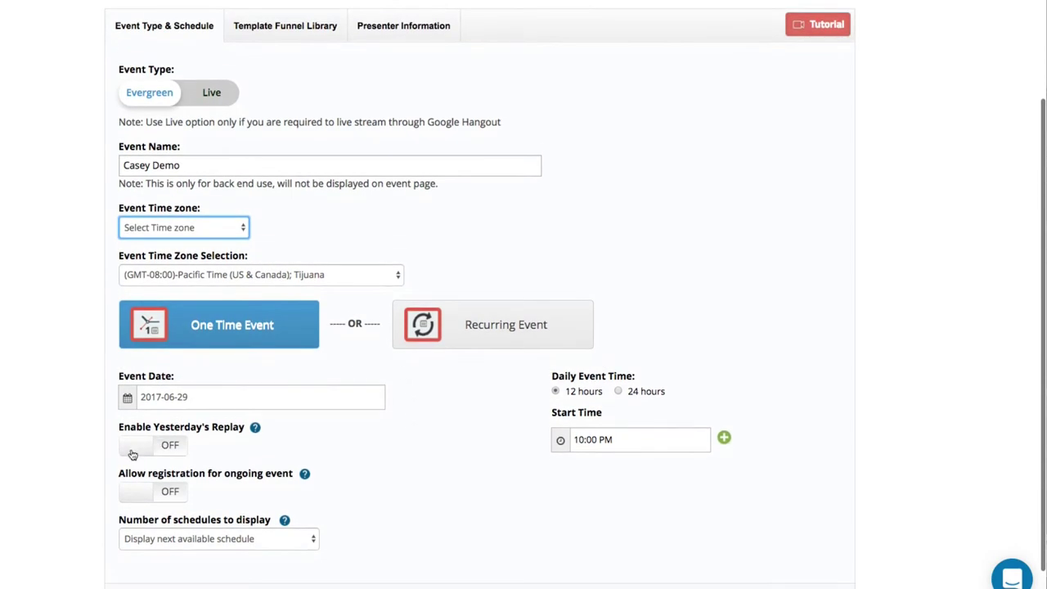
pyautogui.click(156, 443)
pyautogui.click(160, 445)
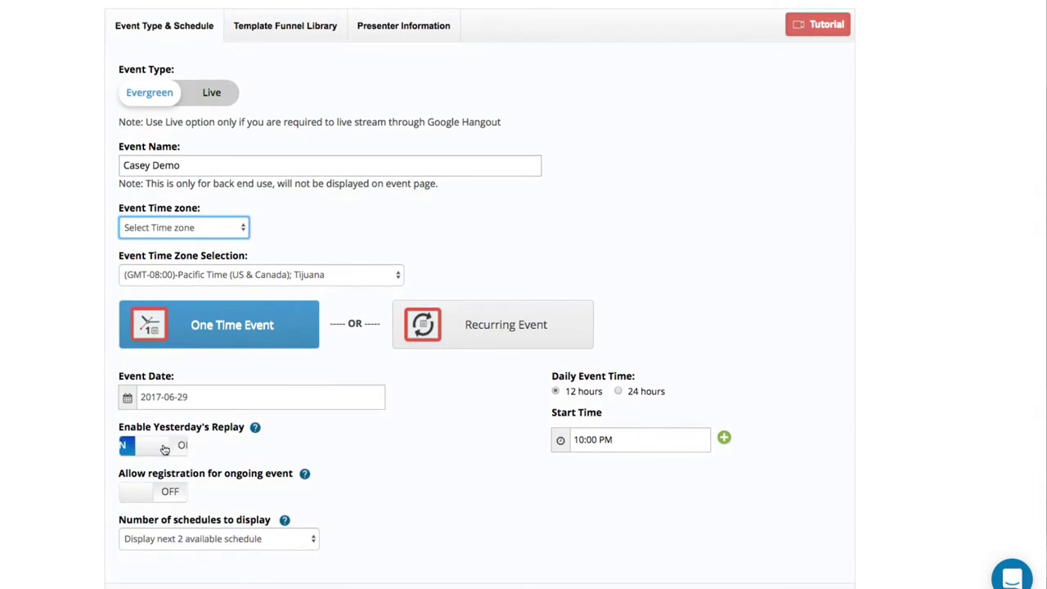
pyautogui.click(174, 487)
pyautogui.scroll(4, 491, 483)
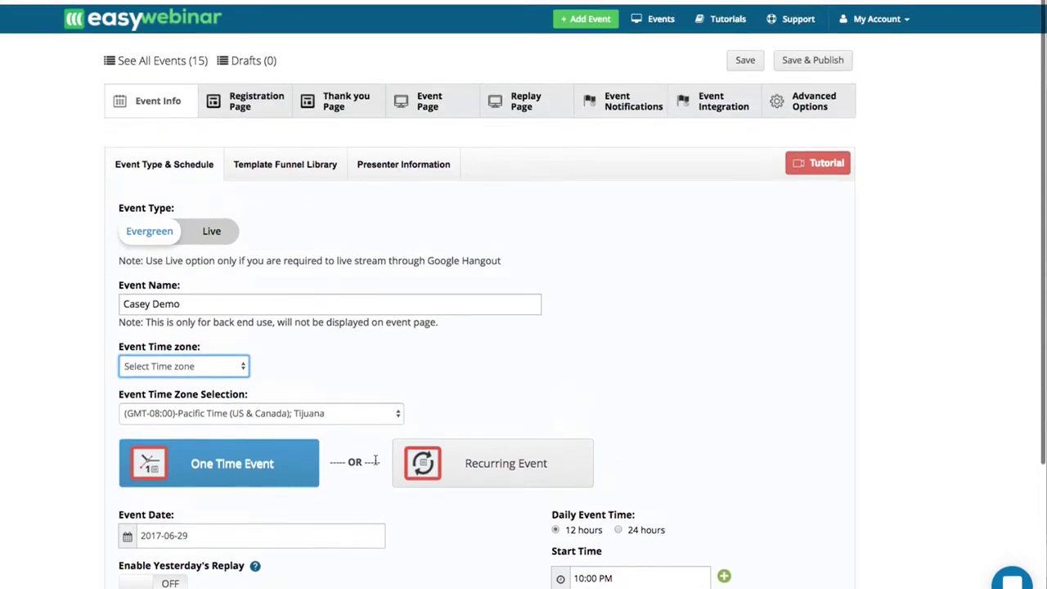
# Set the start time to 10:30 PM, then try Save & Publish and open the flagged Event Page.
pyautogui.click(588, 573)
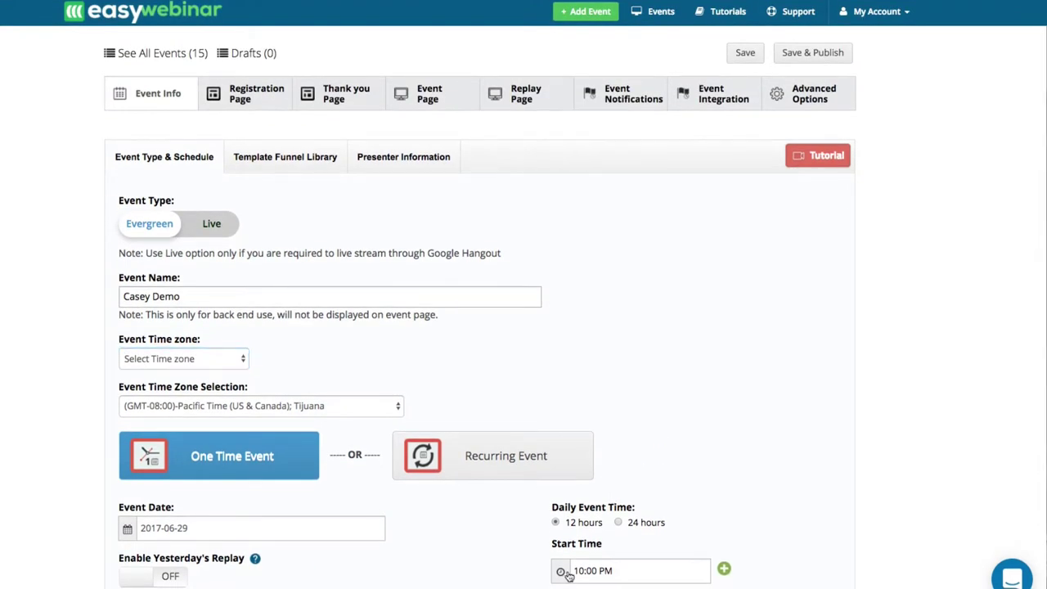
pyautogui.scroll(-5, 588, 532)
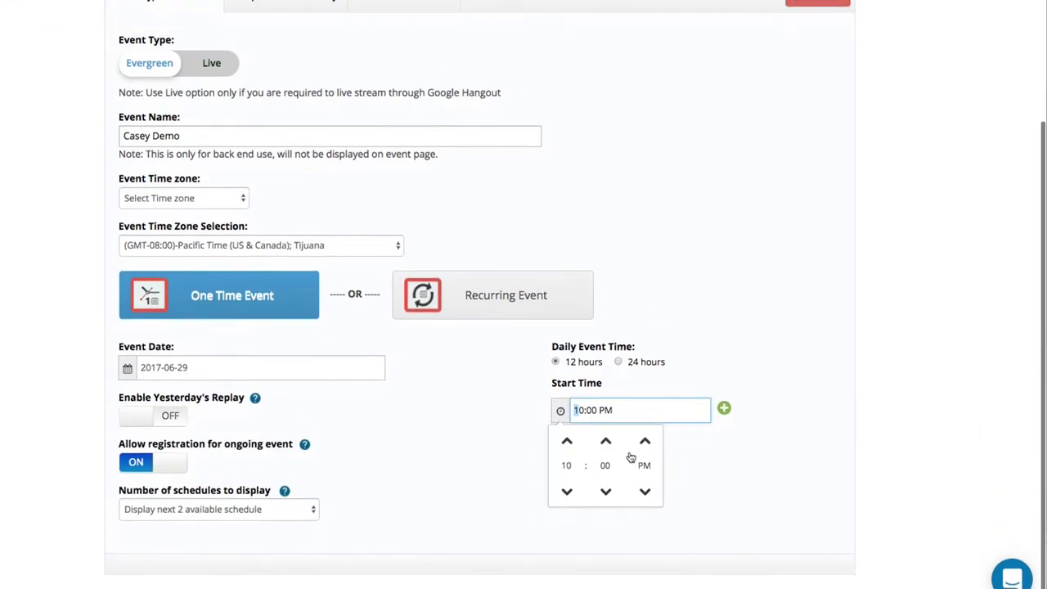
pyautogui.click(605, 441)
pyautogui.click(714, 360)
pyautogui.scroll(5, 717, 351)
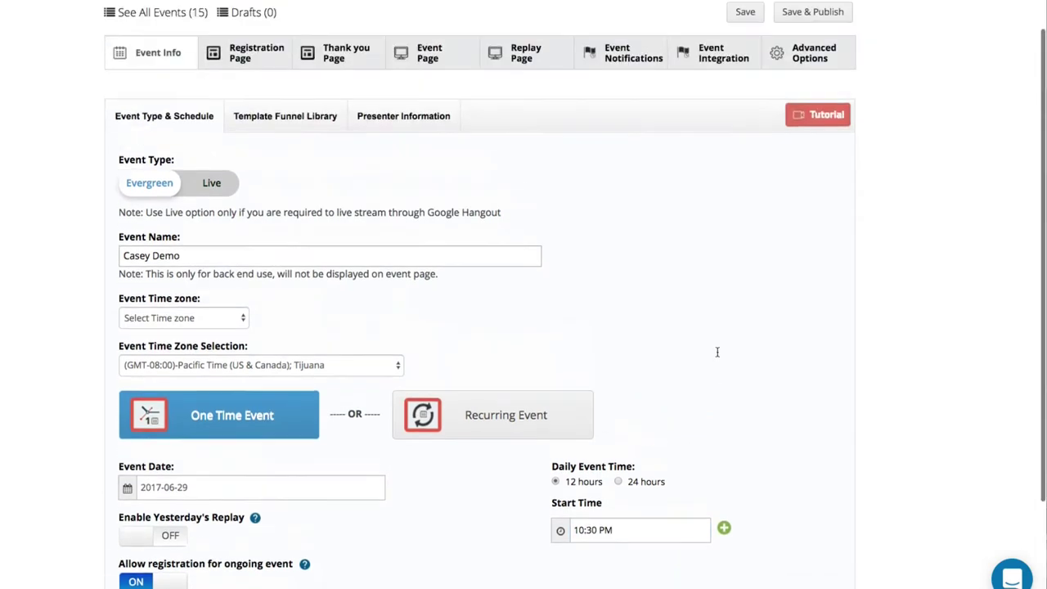
pyautogui.click(805, 53)
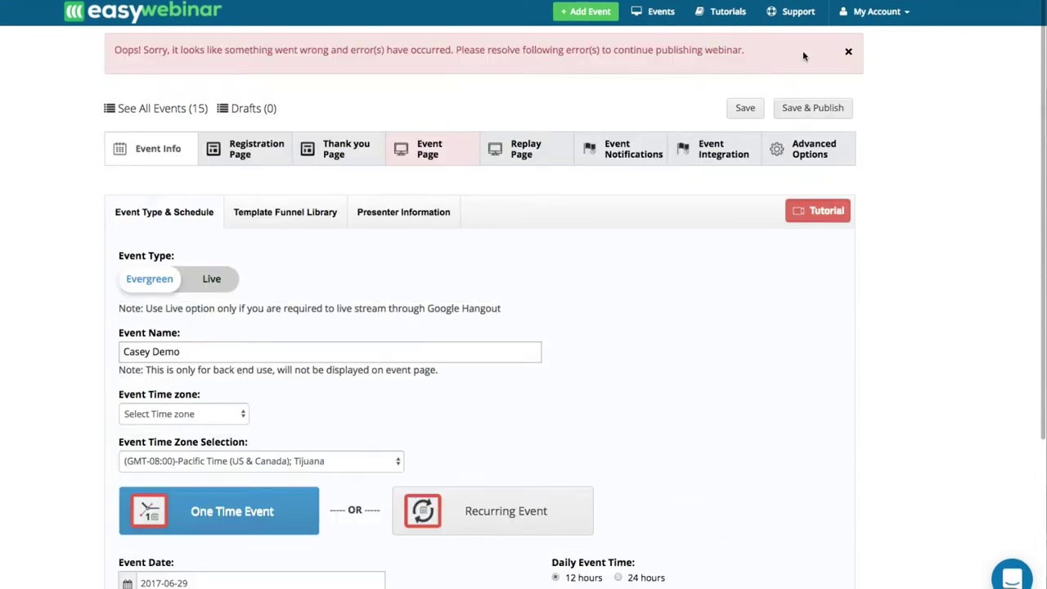
pyautogui.click(431, 152)
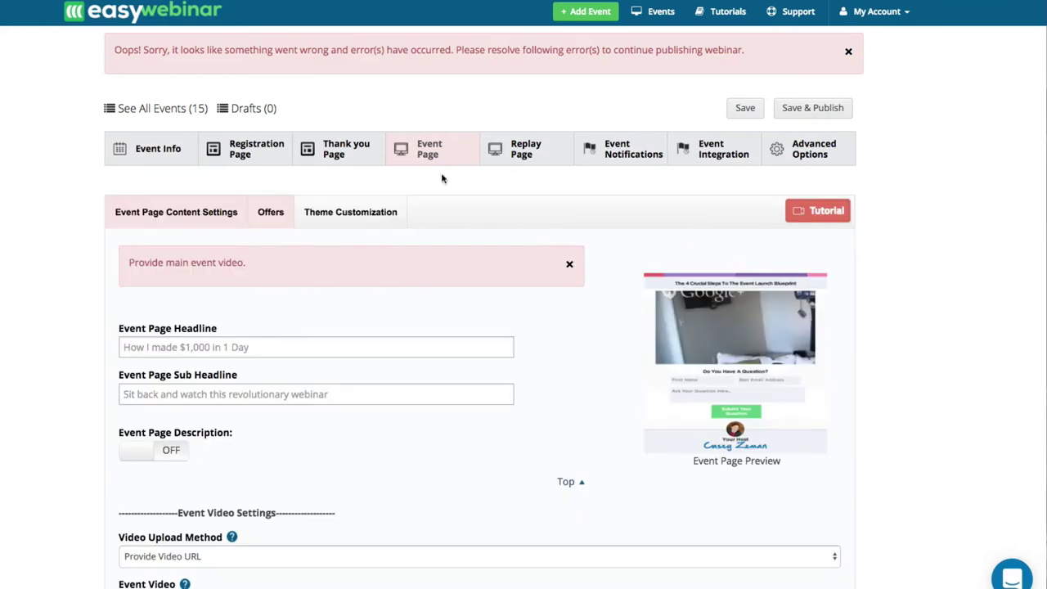
# Dismiss the 'Provide main event video' notice and return to the Event Info schedule settings.
pyautogui.tripleClick(151, 260)
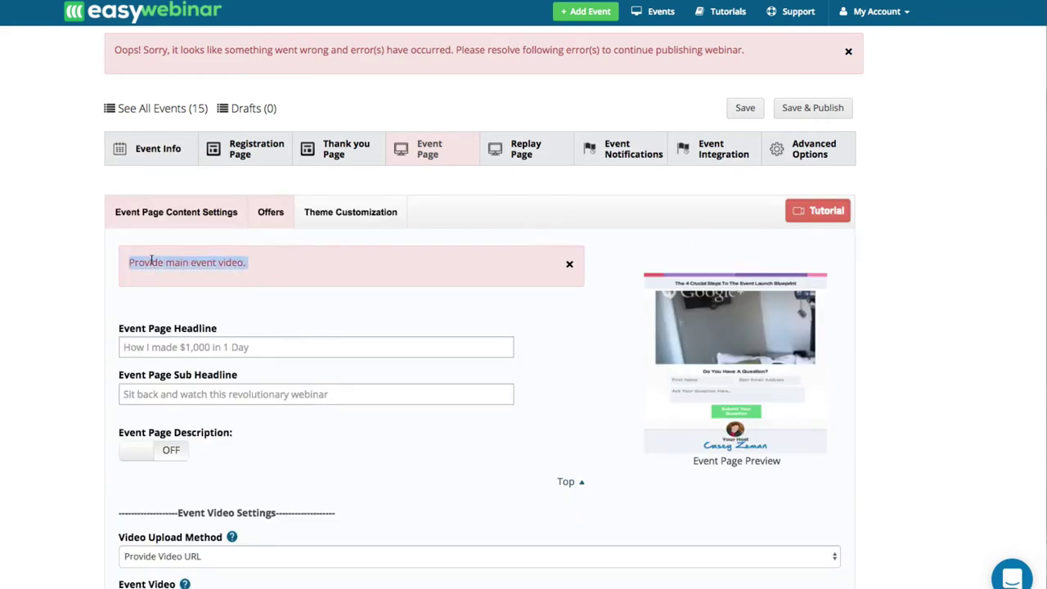
pyautogui.click(569, 264)
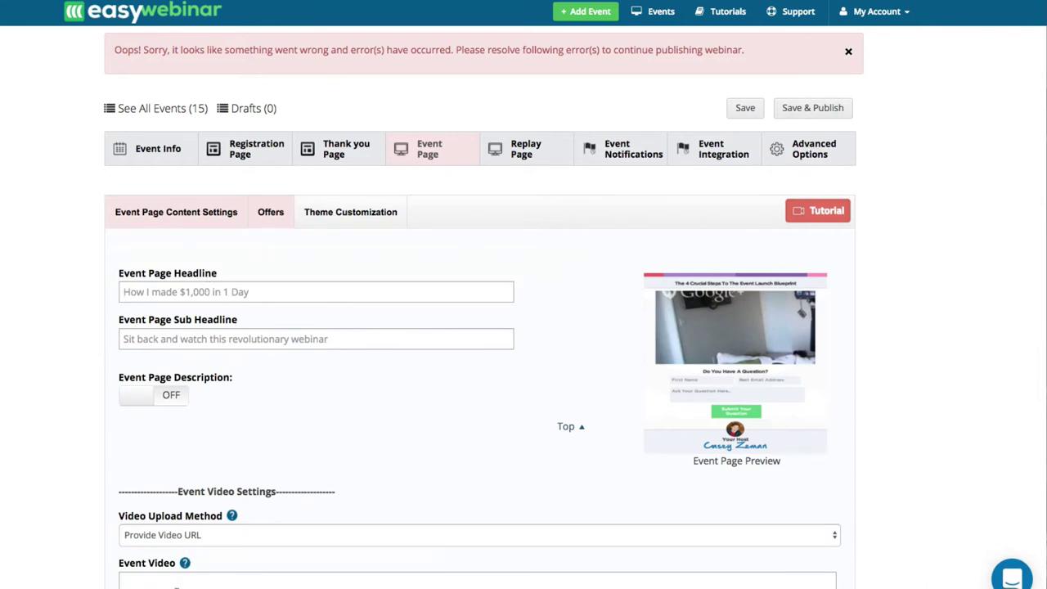
pyautogui.click(188, 151)
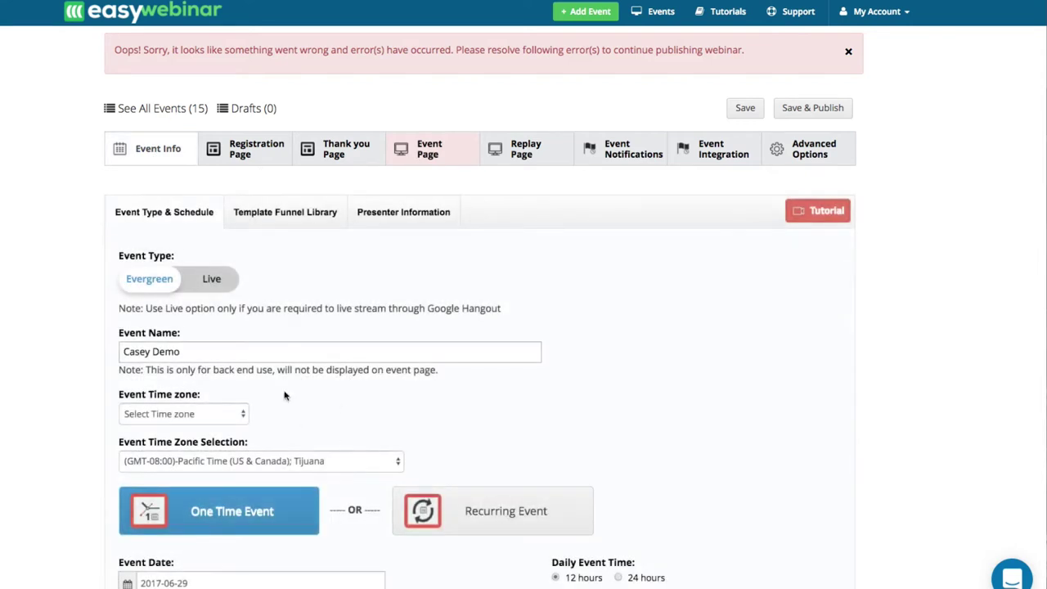
pyautogui.scroll(-3, 296, 372)
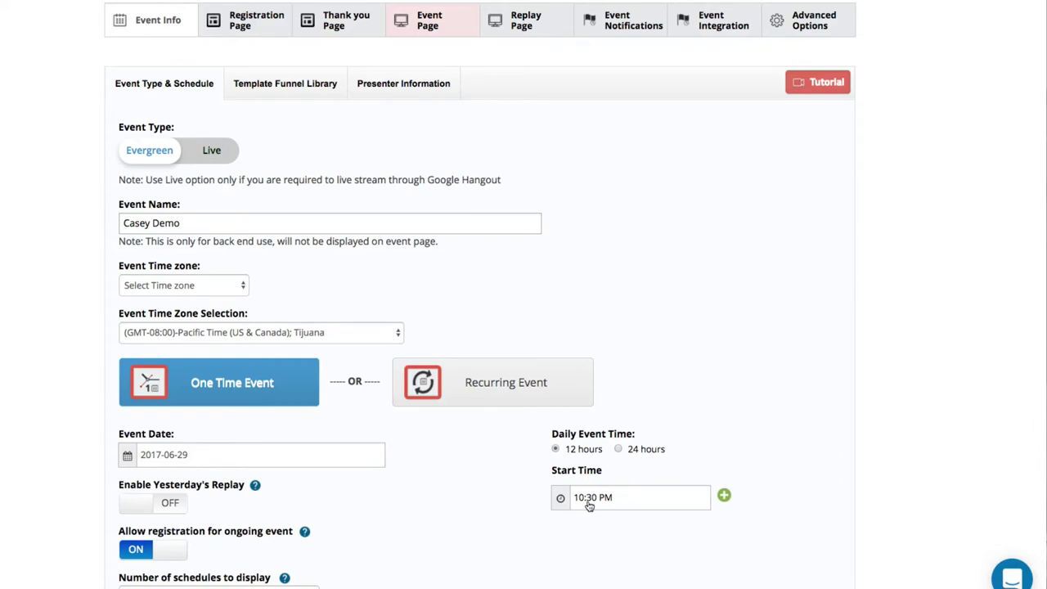
# Apply the Double Presenters Theme and turn on presenter info for the event.
pyautogui.click(288, 90)
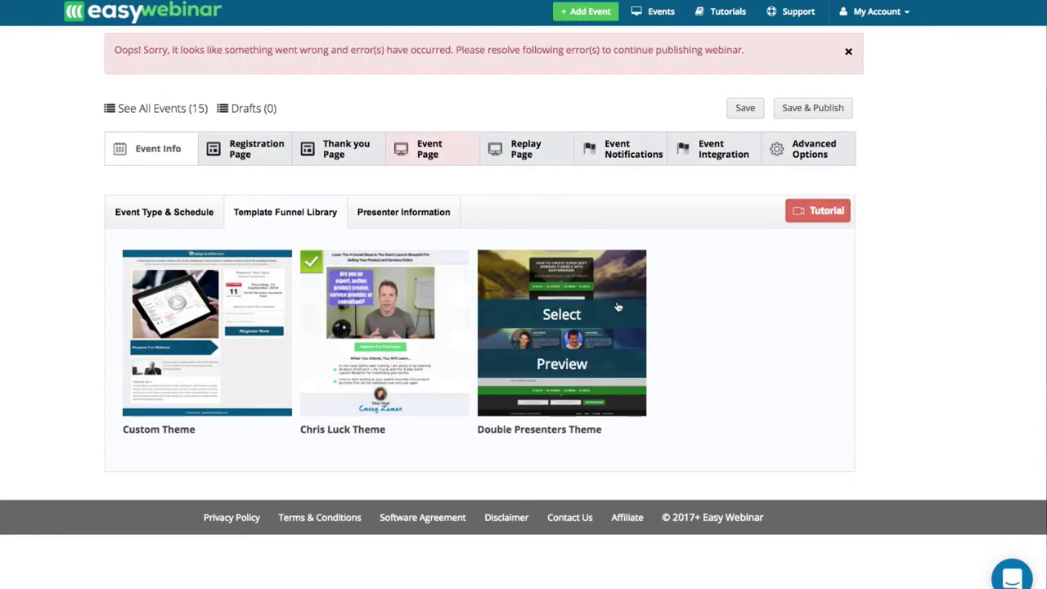
pyautogui.click(570, 317)
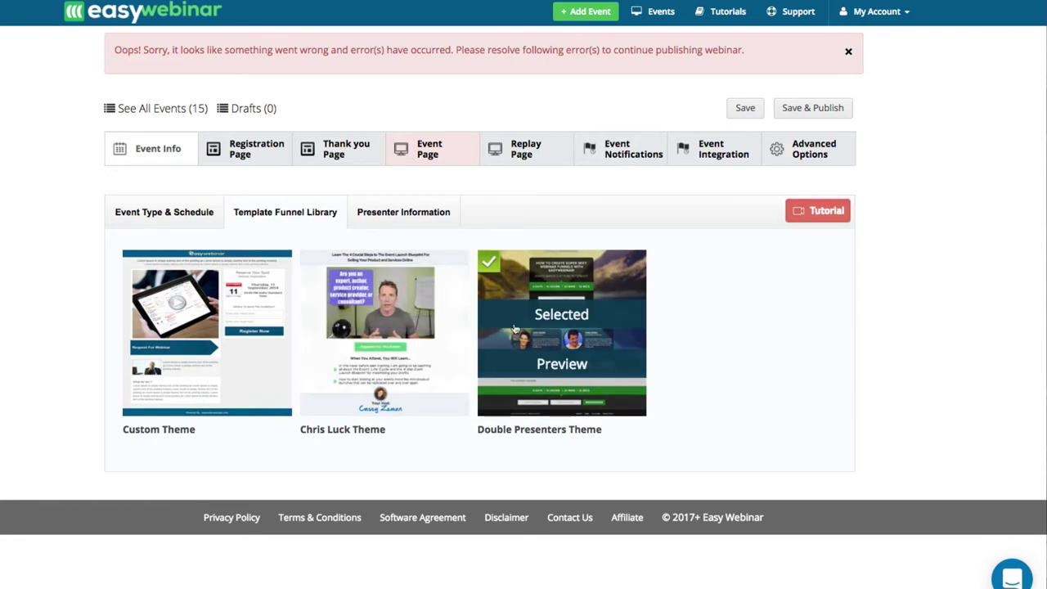
pyautogui.click(399, 220)
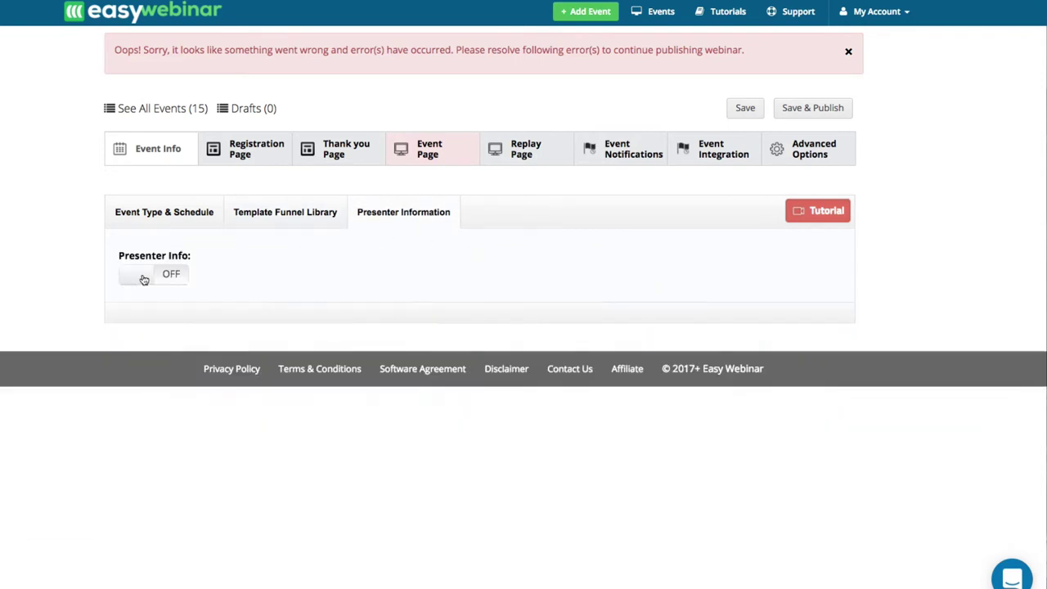
pyautogui.click(144, 280)
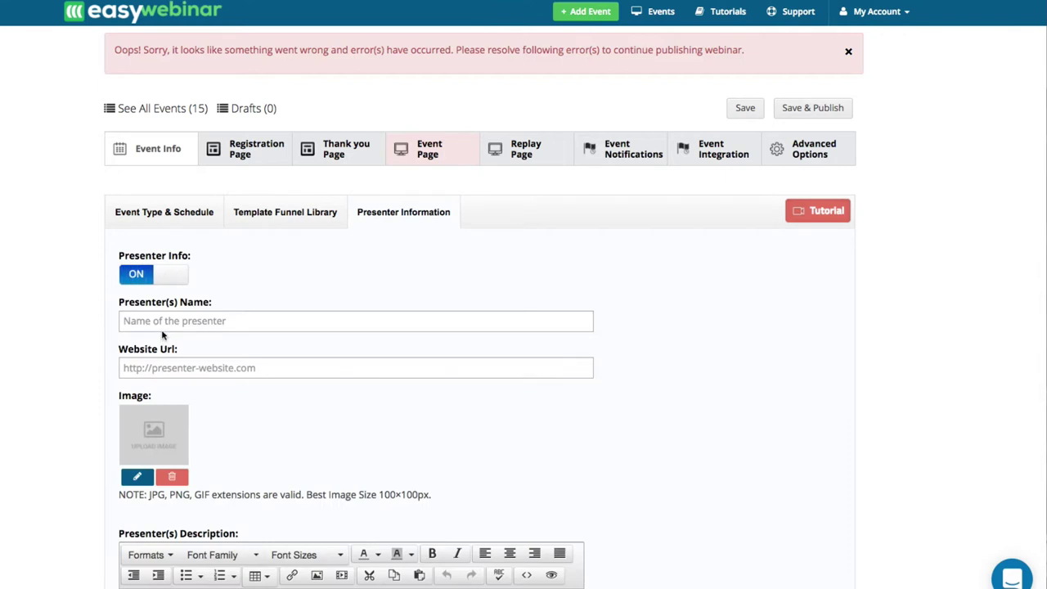
# Set the circular green-shirt photo from the Image Library as the presenter image.
pyautogui.click(135, 478)
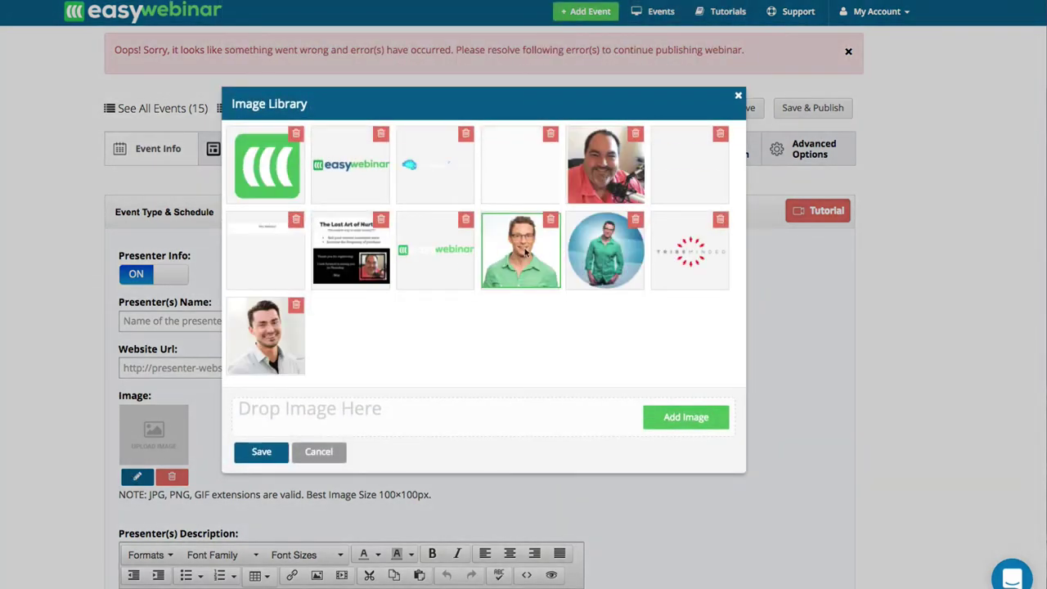
pyautogui.click(605, 249)
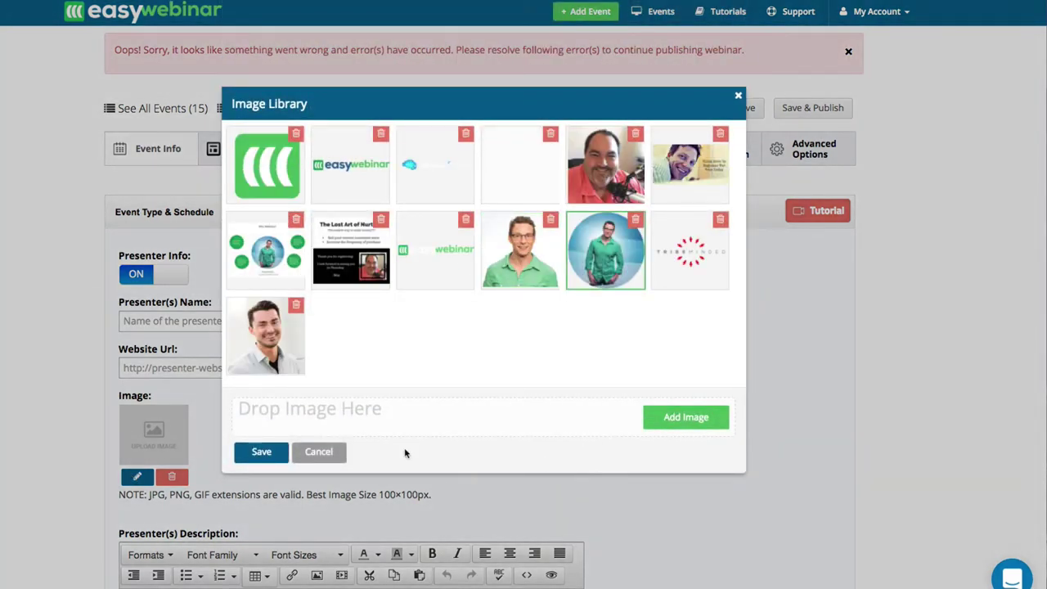
pyautogui.click(262, 454)
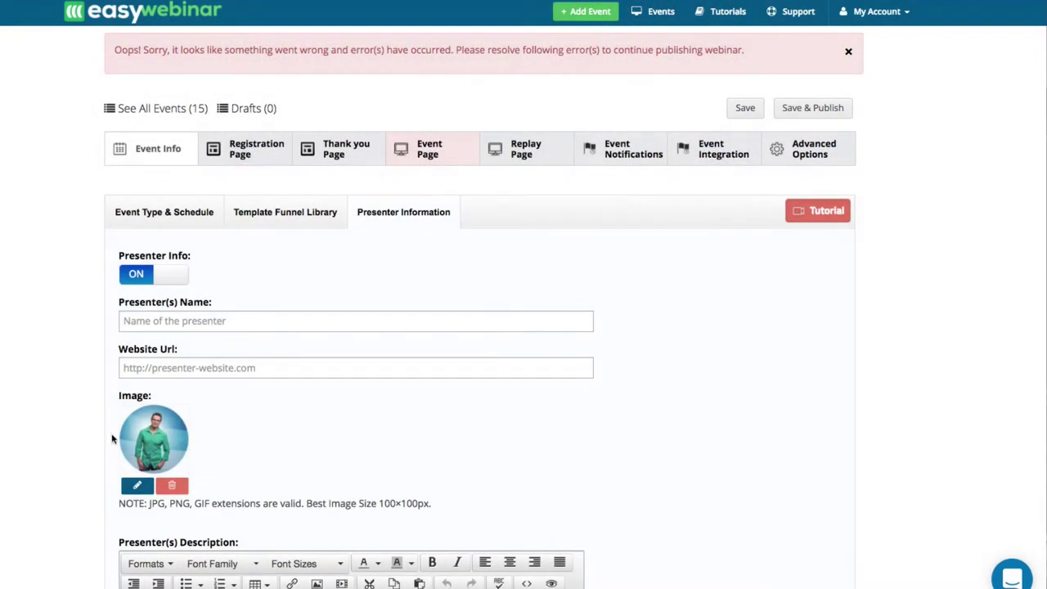
pyautogui.scroll(-3, 196, 503)
pyautogui.click(177, 460)
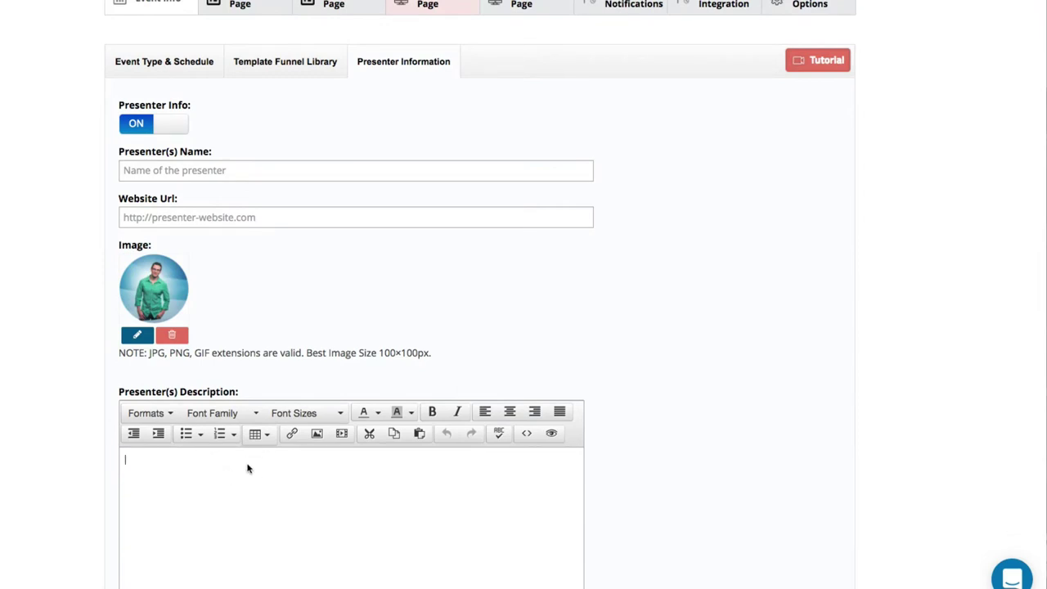
# Switch Other Presenter Info on for a second presenter.
pyautogui.scroll(-4, 193, 461)
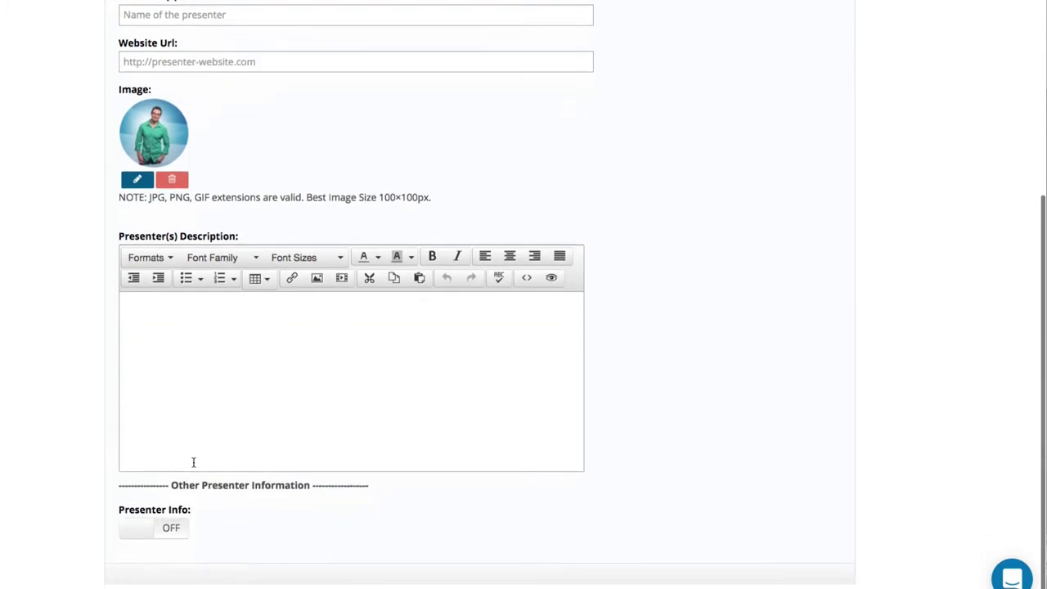
pyautogui.click(137, 494)
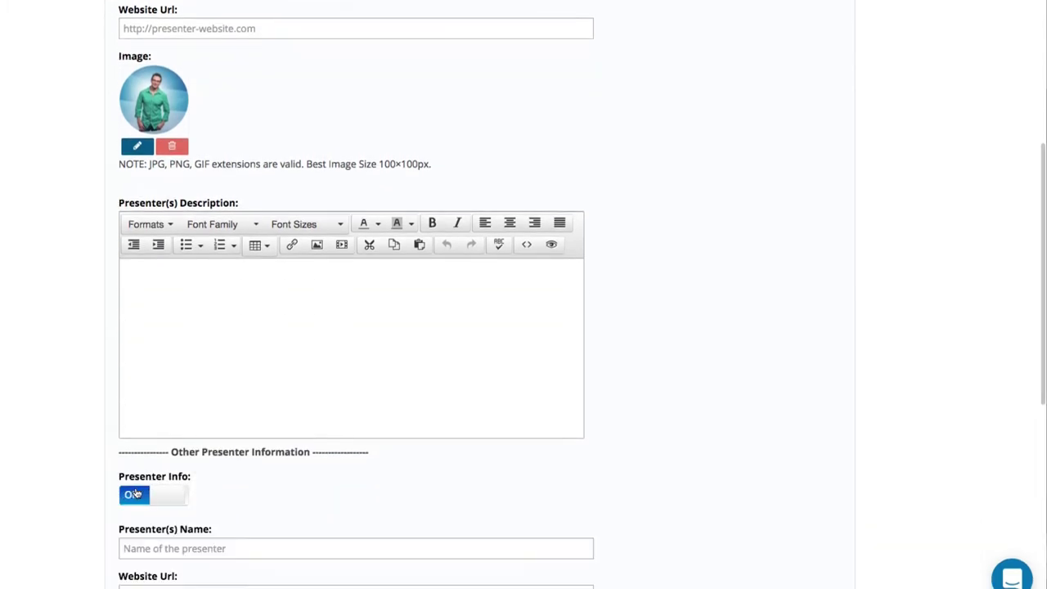
pyautogui.scroll(-10, 137, 493)
pyautogui.scroll(16, 136, 491)
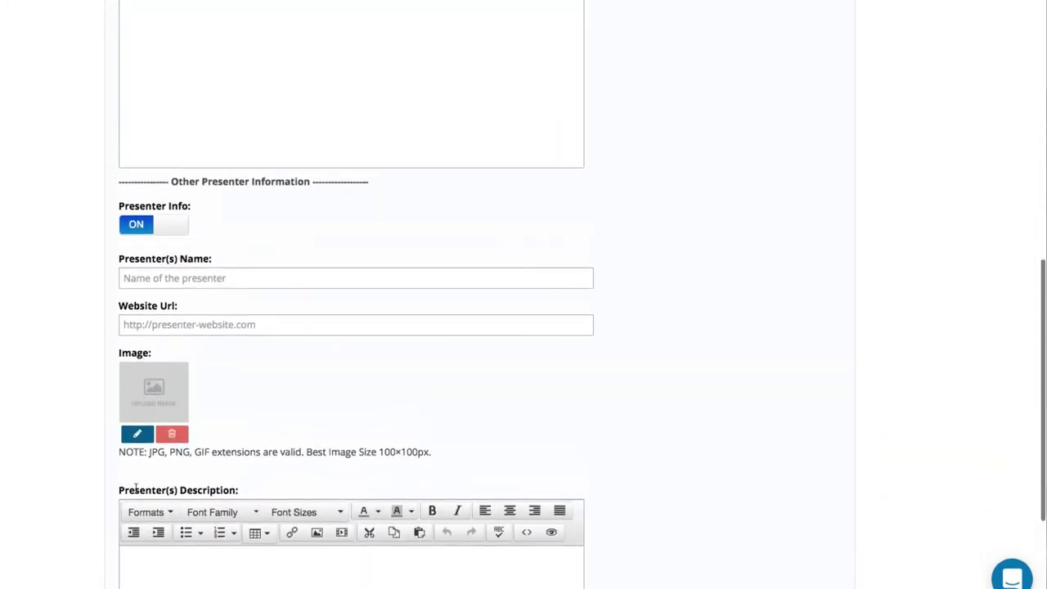
pyautogui.scroll(-1, 137, 488)
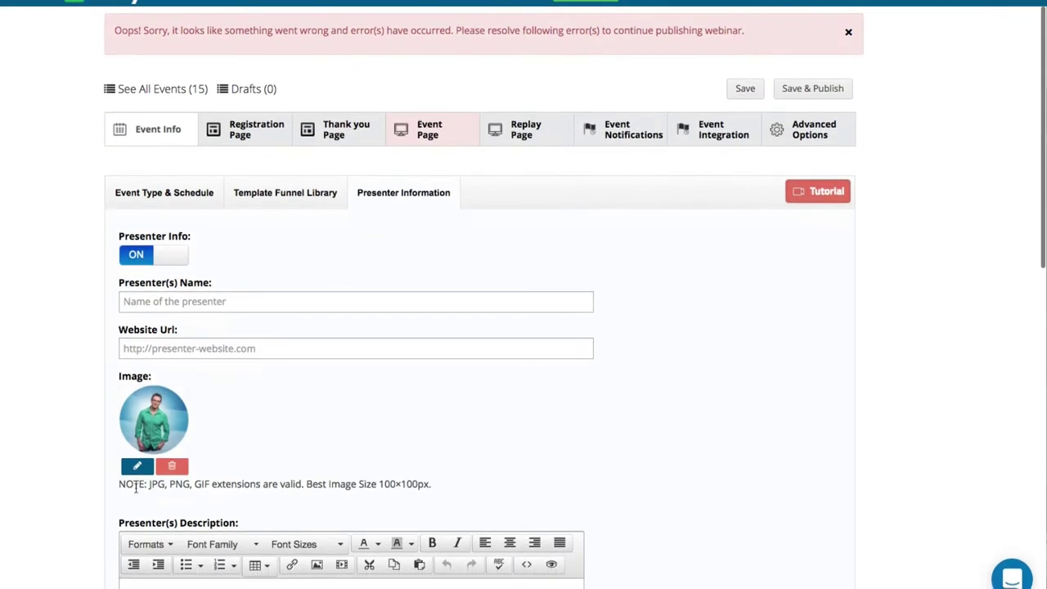
# Choose the easywebinar logo as the Registration Page's Theme Customization header logo.
pyautogui.click(346, 142)
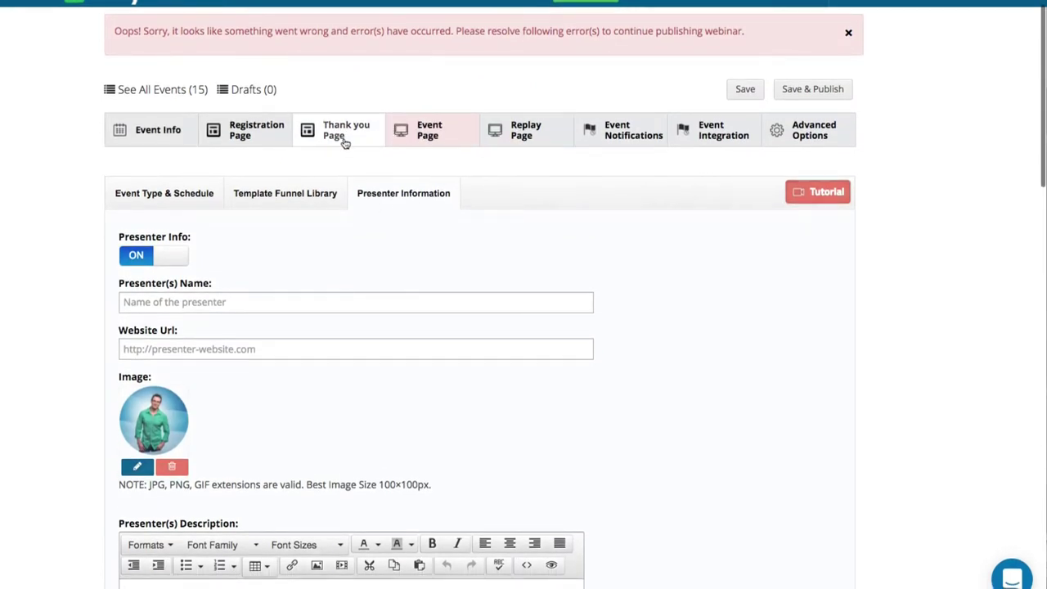
pyautogui.click(243, 143)
pyautogui.click(172, 255)
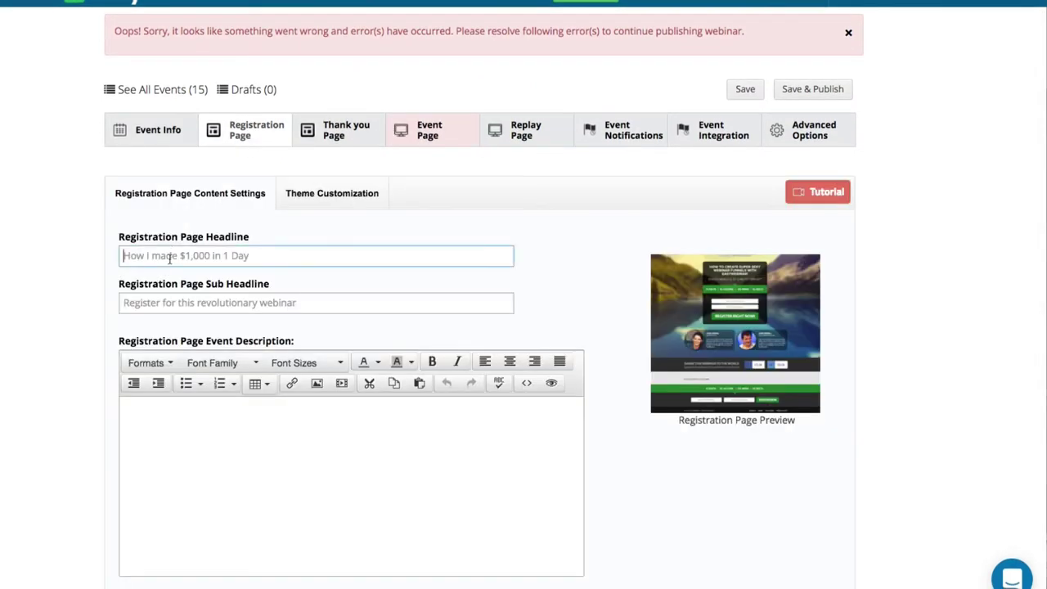
pyautogui.scroll(-3, 176, 297)
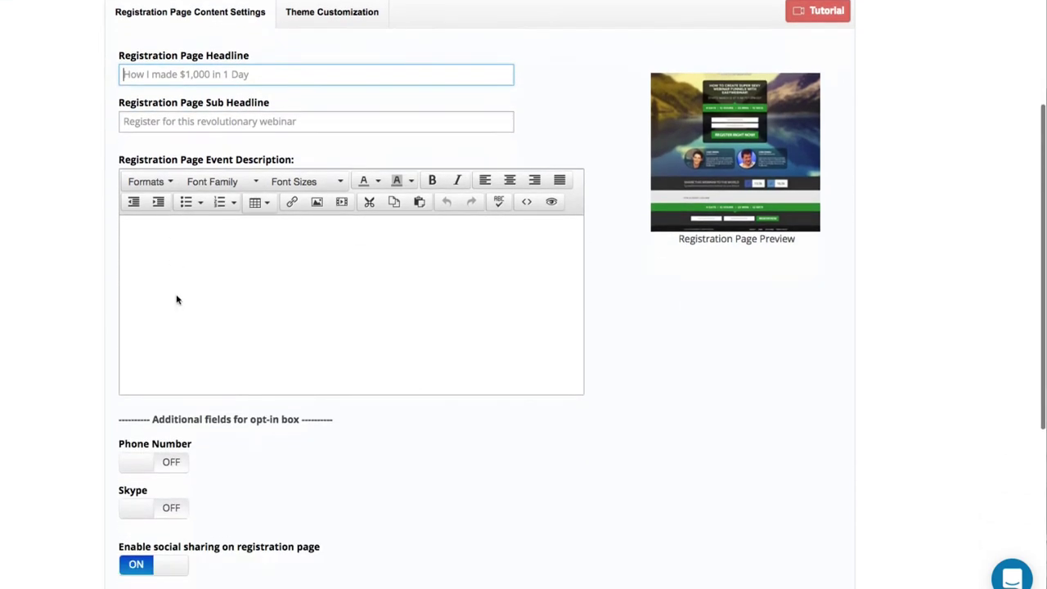
pyautogui.scroll(-3, 182, 249)
pyautogui.scroll(-3, 182, 249)
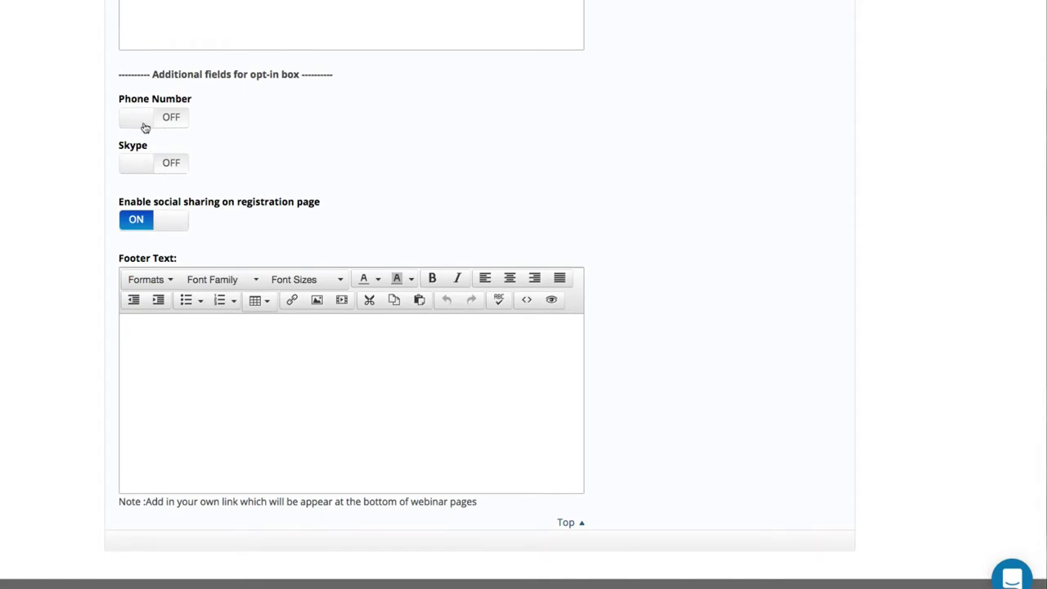
pyautogui.scroll(3, 177, 145)
pyautogui.scroll(7, 178, 146)
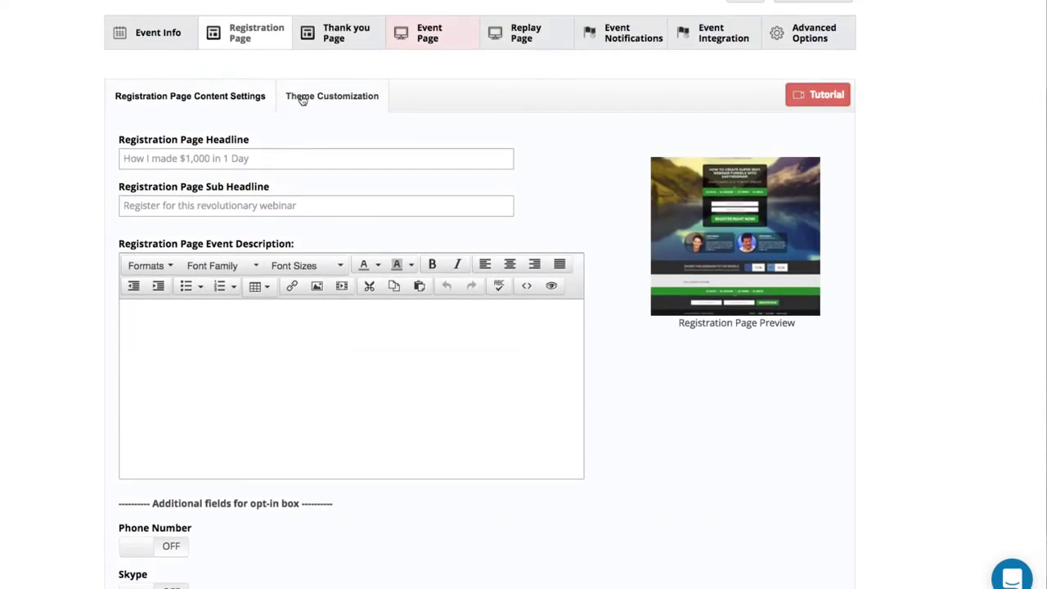
pyautogui.click(299, 99)
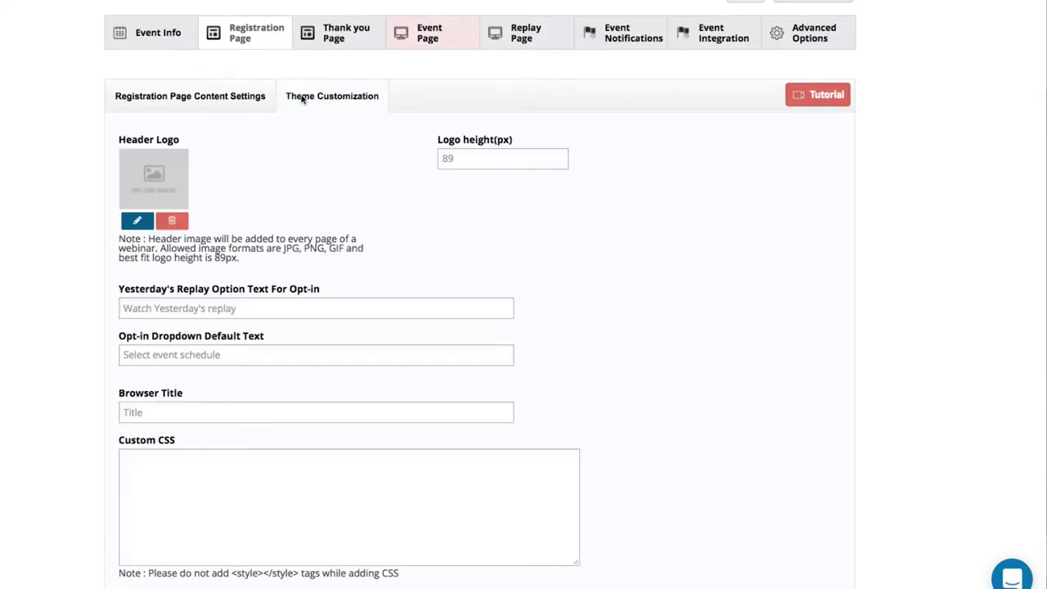
pyautogui.click(137, 221)
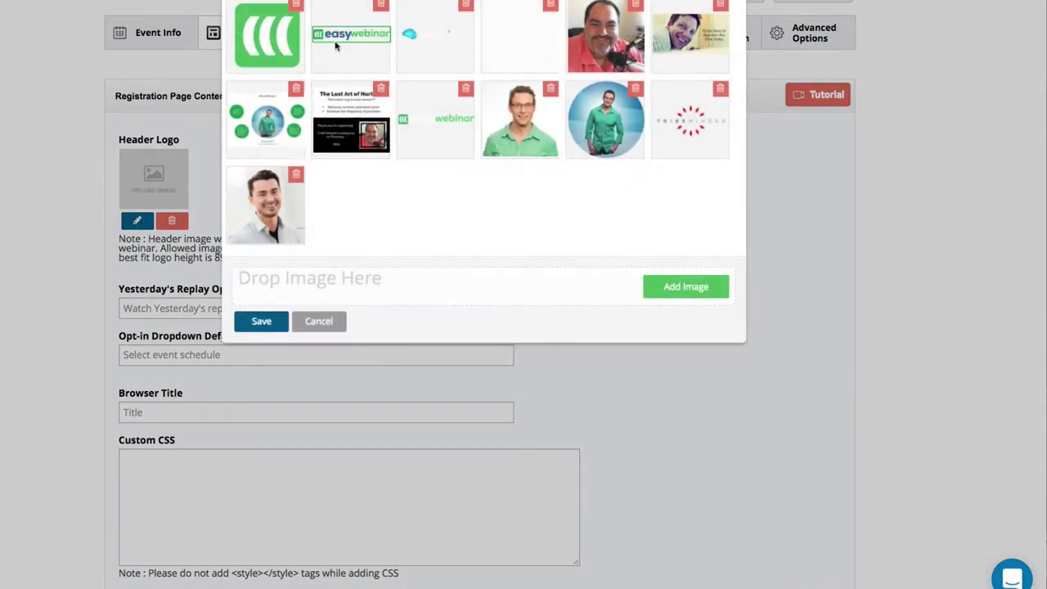
pyautogui.click(280, 322)
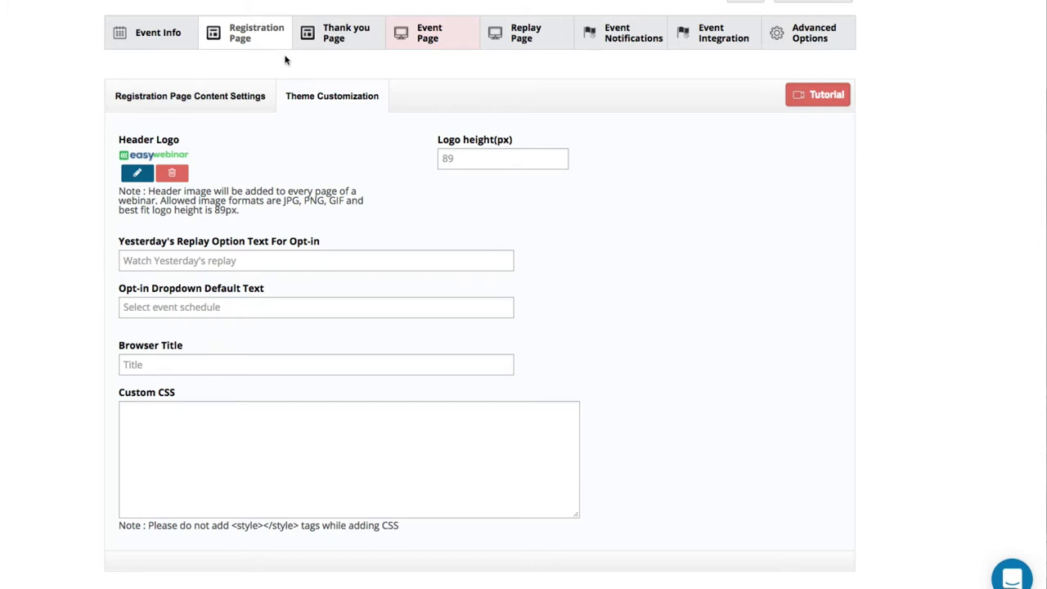
# Enable Share Incentives for attendees on the Thank you Page, then view the Event Page settings.
pyautogui.click(335, 45)
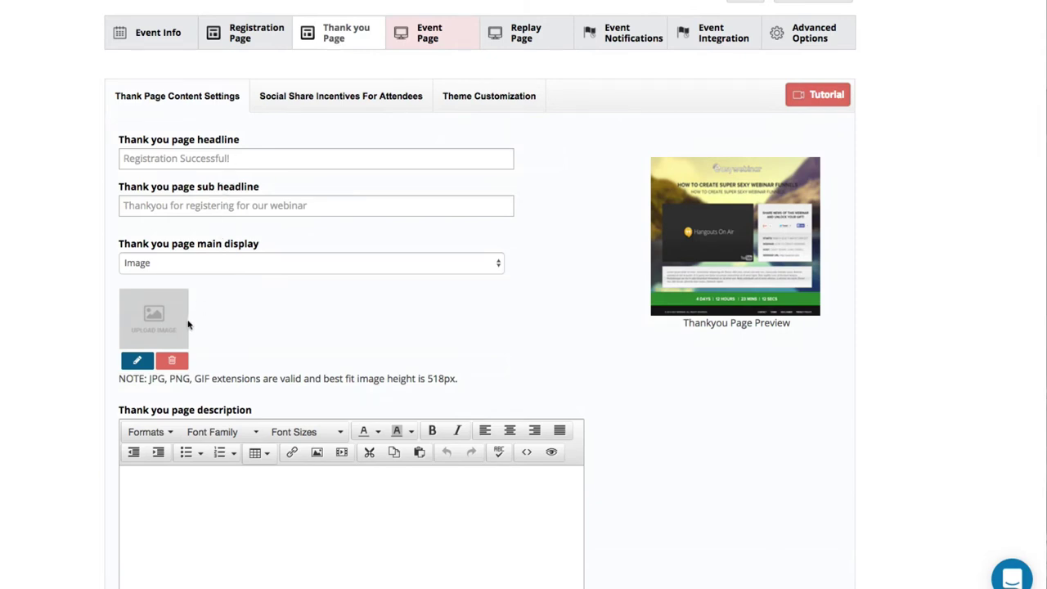
pyautogui.click(335, 102)
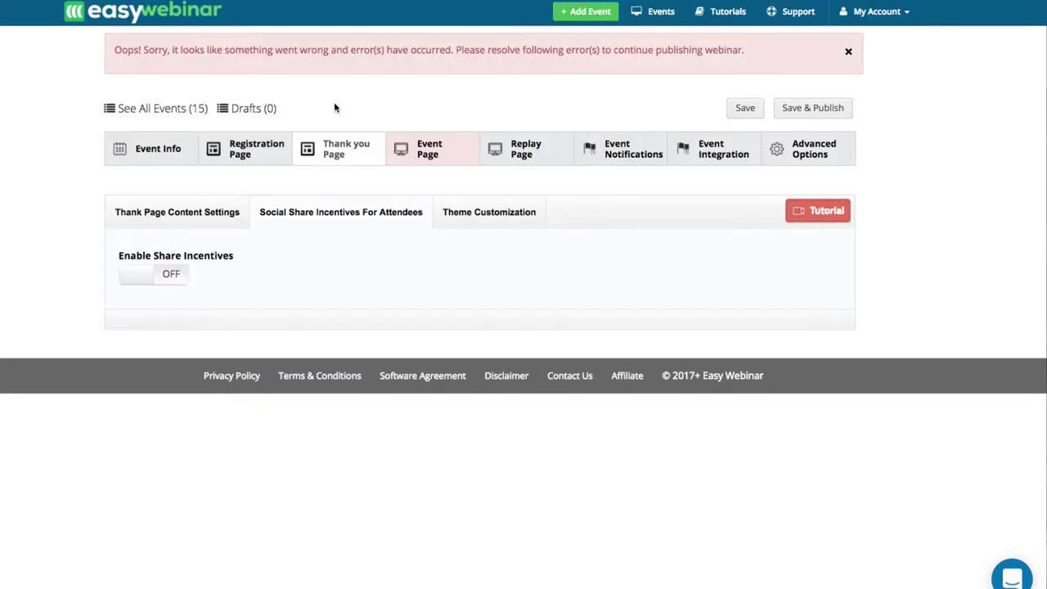
pyautogui.click(137, 284)
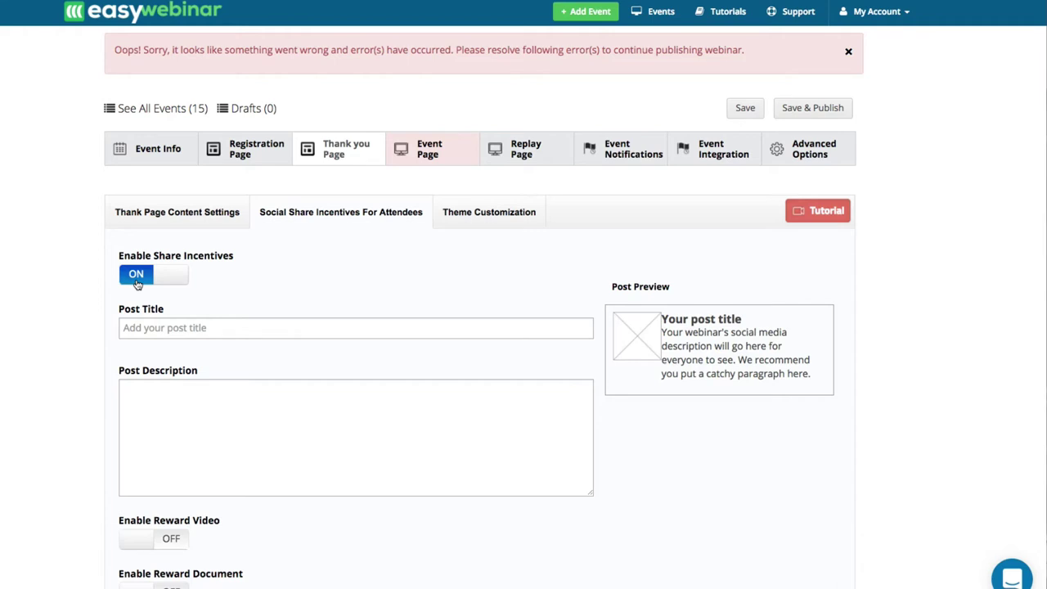
pyautogui.click(415, 147)
pyautogui.scroll(-1, 270, 367)
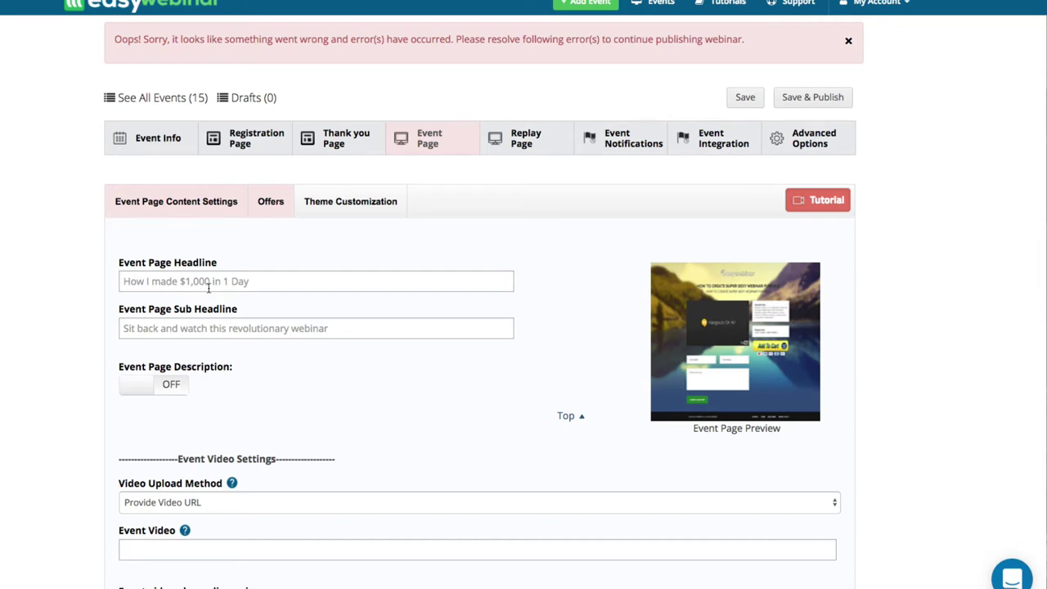
# Keep Provide Video URL as the Event Video's upload method.
pyautogui.click(209, 282)
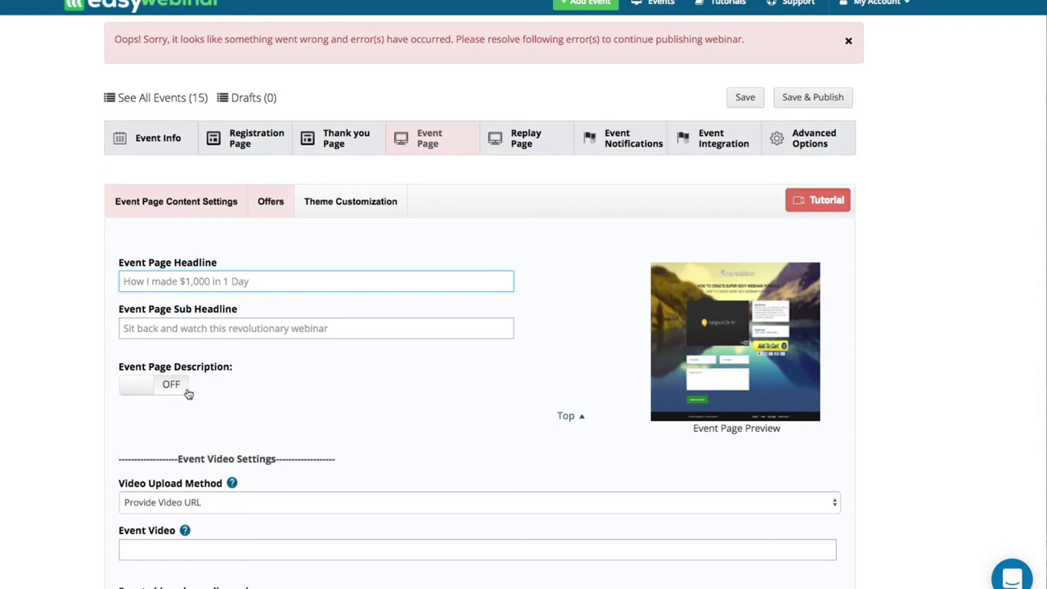
pyautogui.scroll(-1, 189, 397)
pyautogui.click(186, 456)
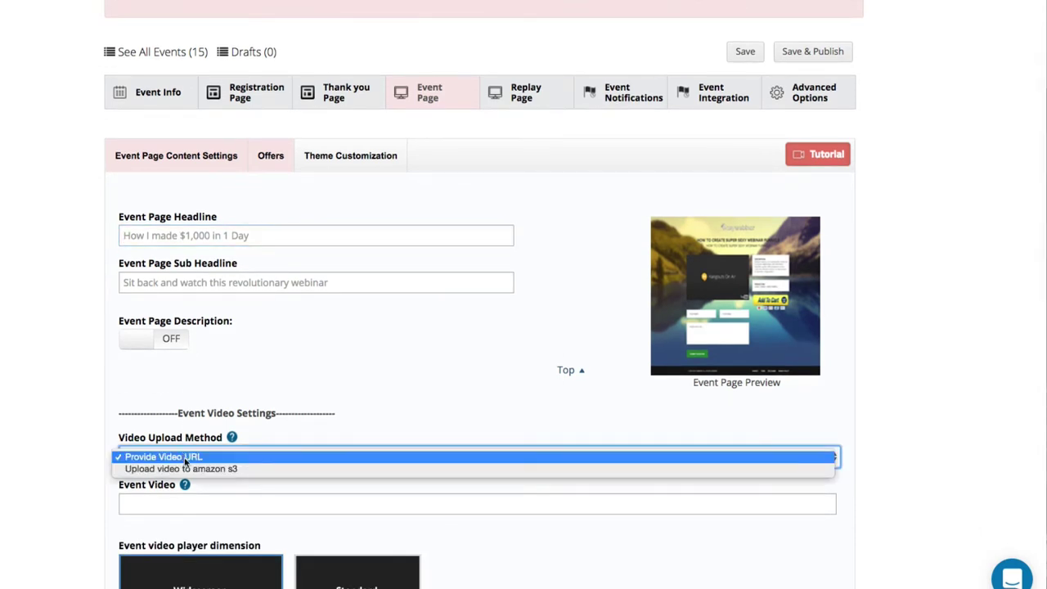
pyautogui.click(168, 501)
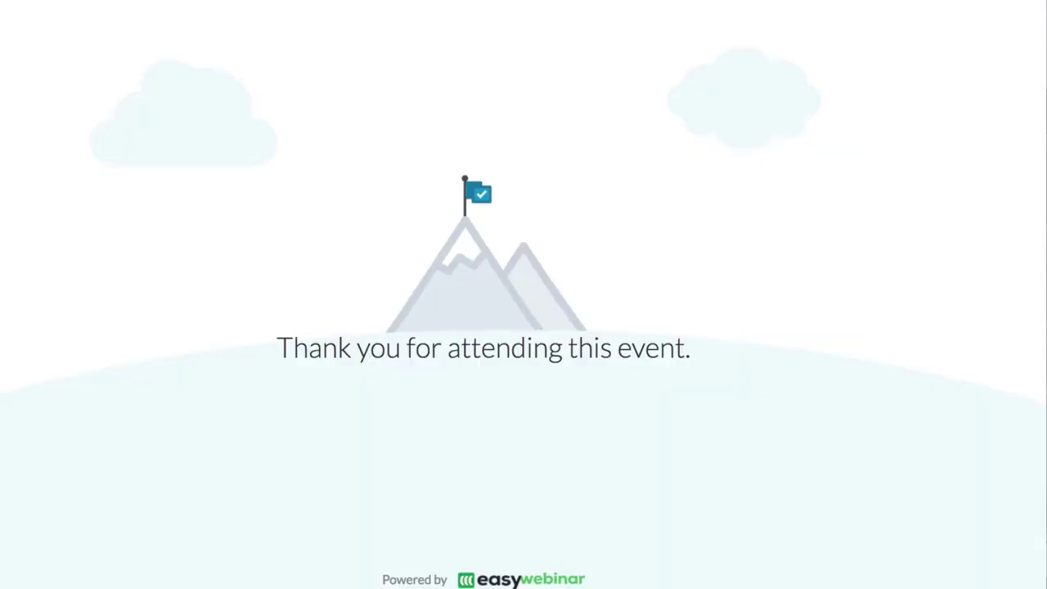
# Navigate Chrome to youtube.com, correcting the misspelled address.
pyautogui.write('yotube')
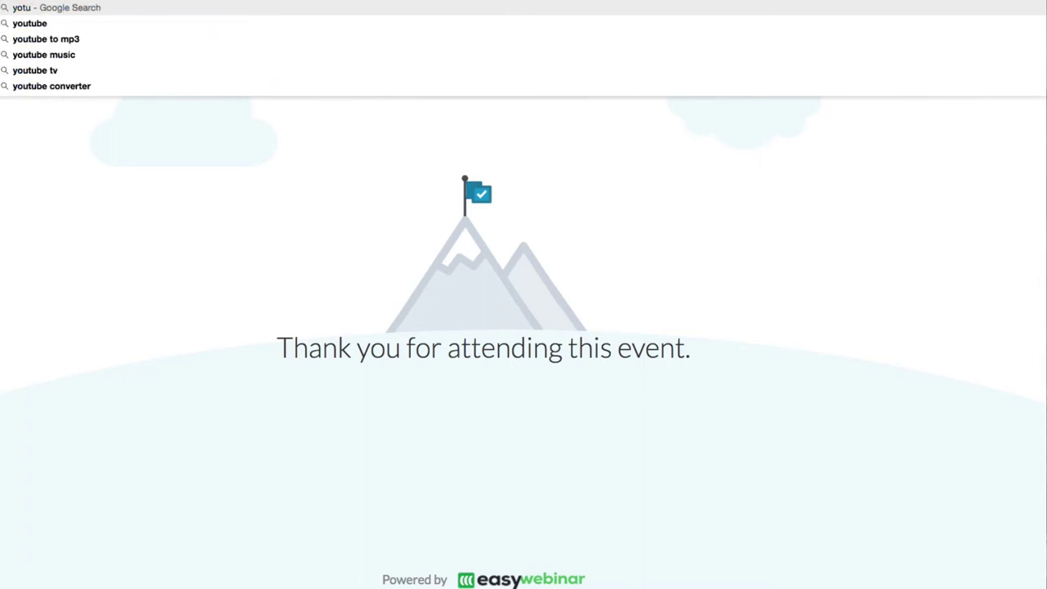
pyautogui.press('BackSpace')
pyautogui.press('BackSpace')
pyautogui.press('BackSpace')
pyautogui.press('BackSpace')
pyautogui.write('utube.co')
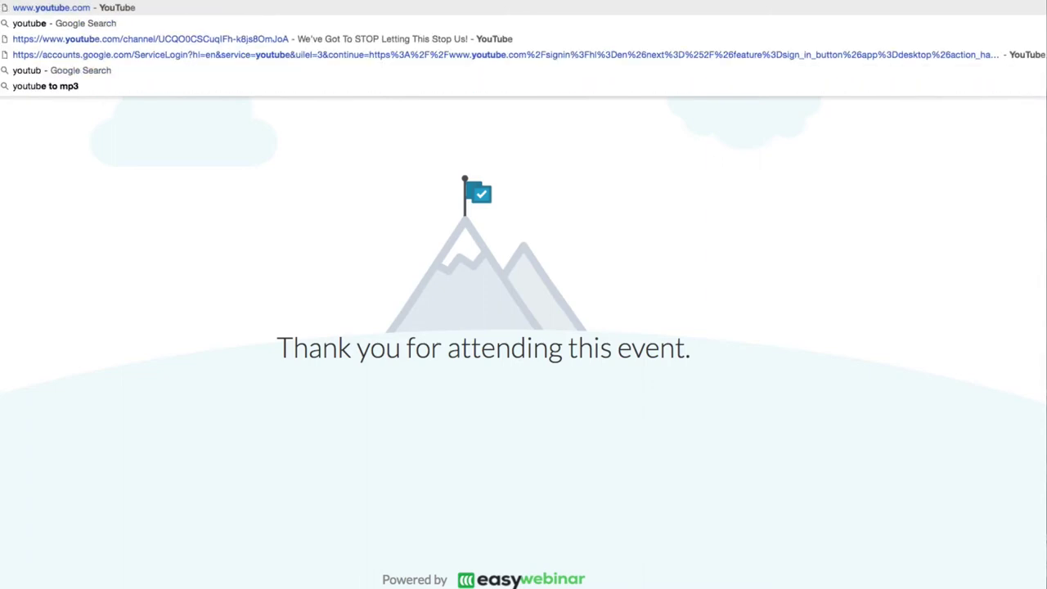
pyautogui.write('m')
pyautogui.press('Return')
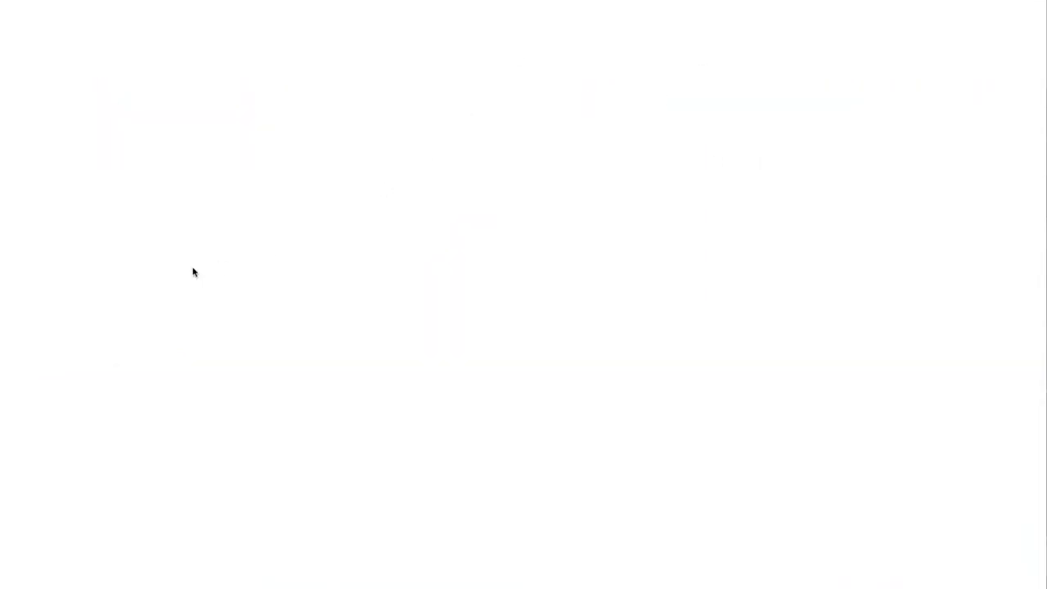
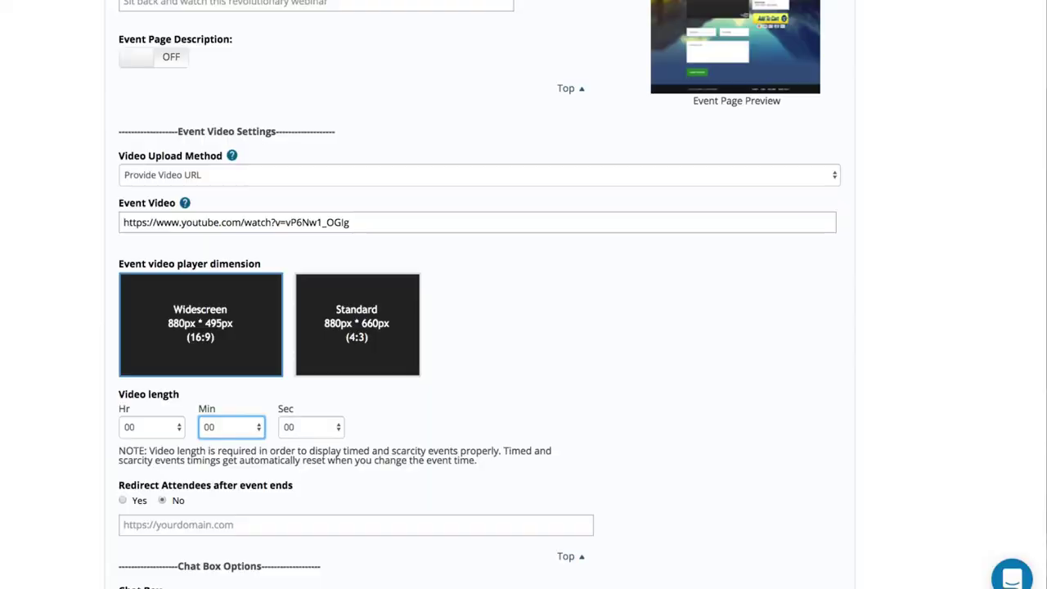
# Set the event video length to 01 min 01 sec.
pyautogui.click(218, 428)
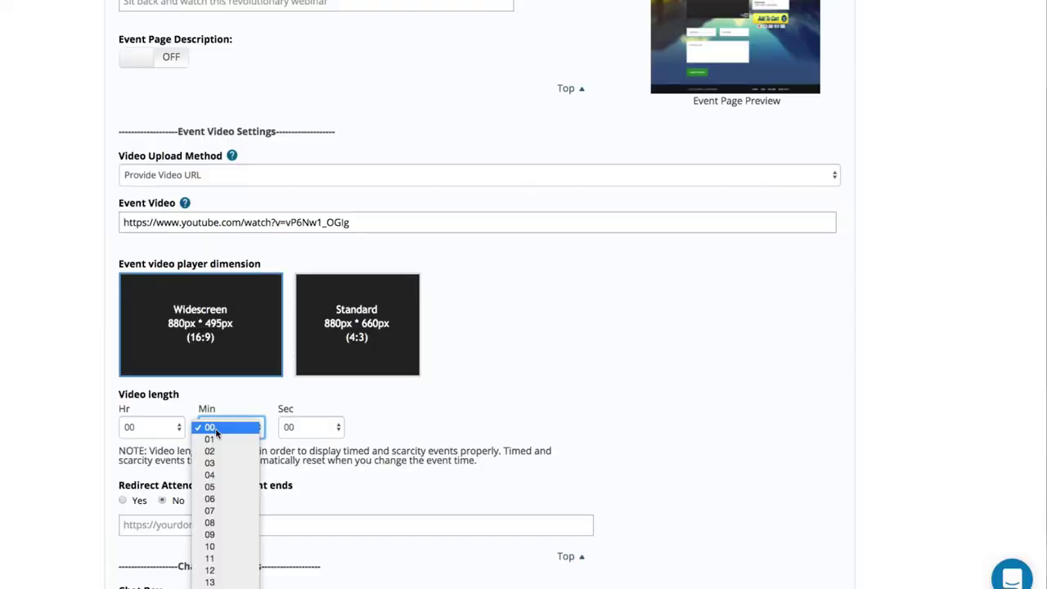
pyautogui.click(217, 439)
pyautogui.click(305, 426)
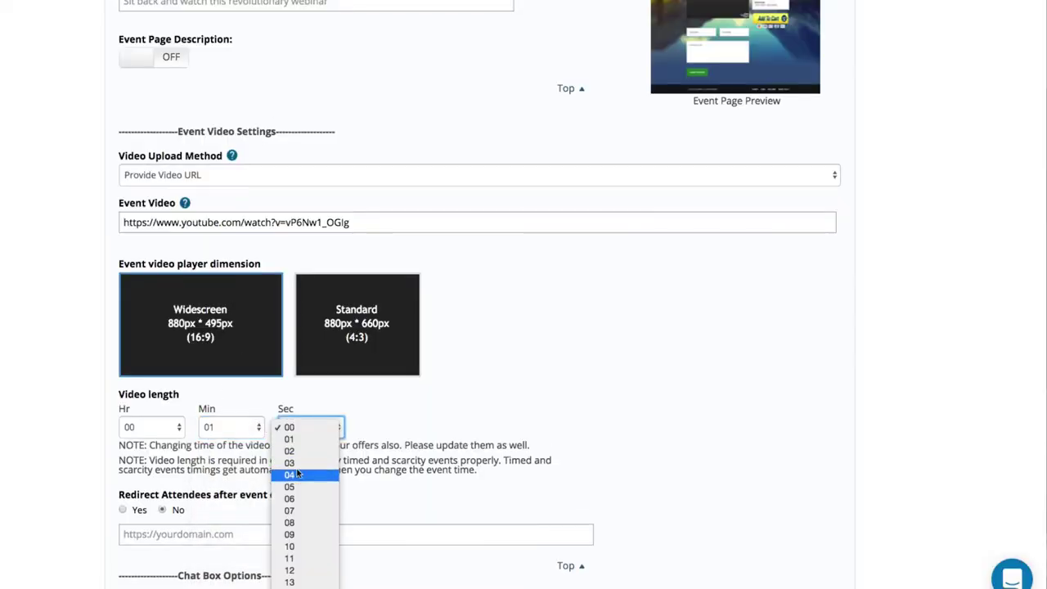
pyautogui.click(296, 439)
pyautogui.click(157, 540)
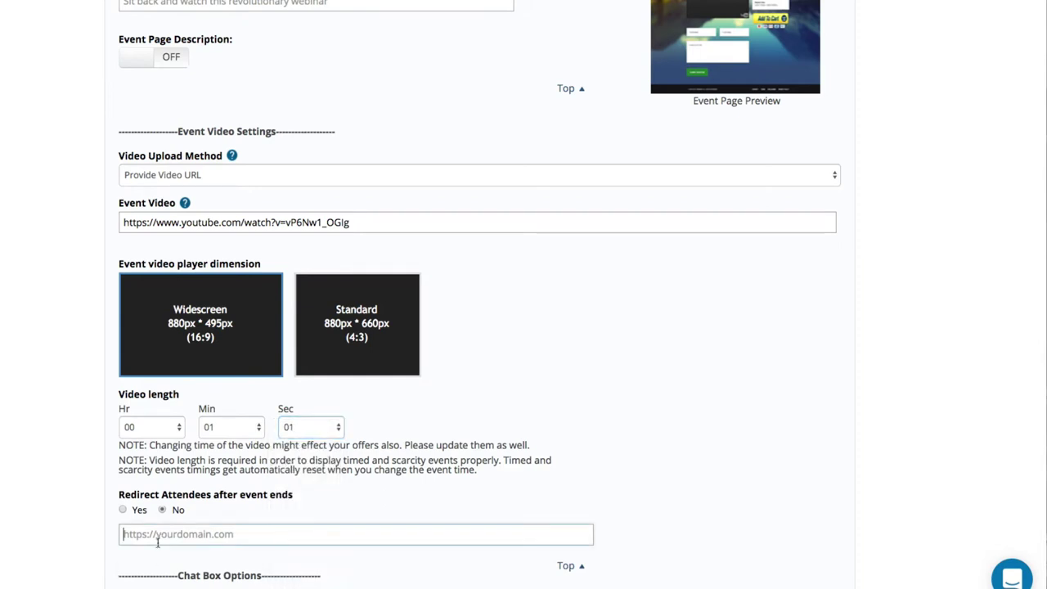
pyautogui.click(123, 510)
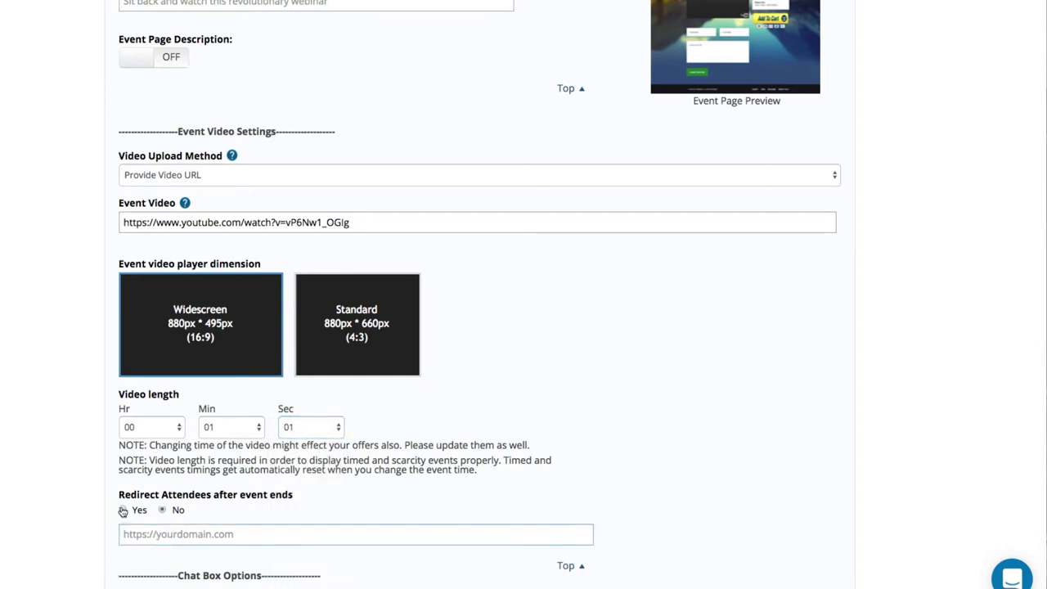
pyautogui.click(160, 542)
pyautogui.write('http://as')
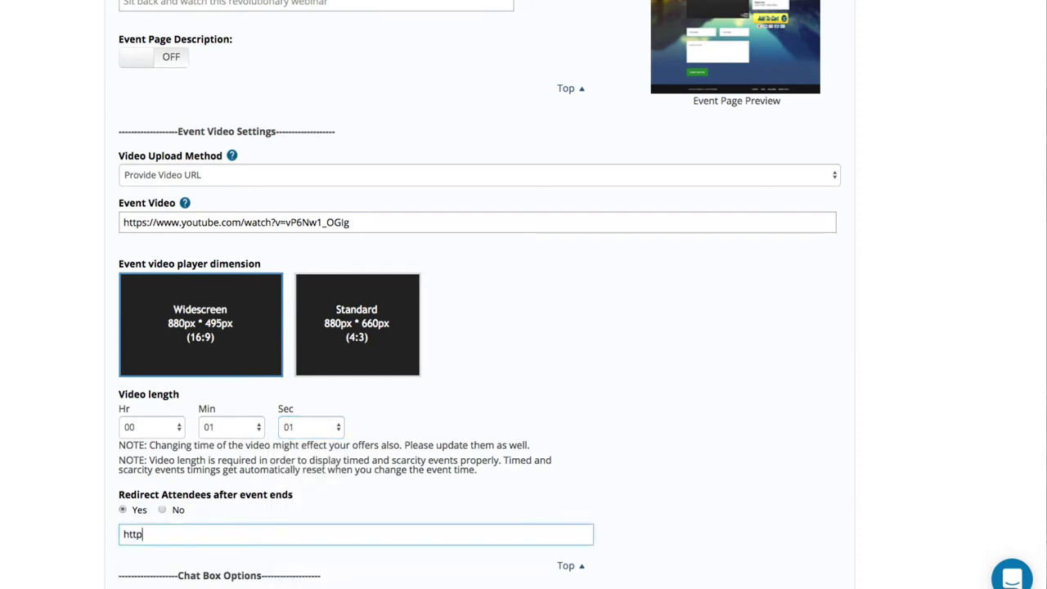
pyautogui.press('BackSpace')
pyautogui.press('BackSpace')
pyautogui.write('easywebinar.com')
# Use a Contact Box chat with a question e-mail address, and turn Show Attendees off.
pyautogui.scroll(-5, 131, 523)
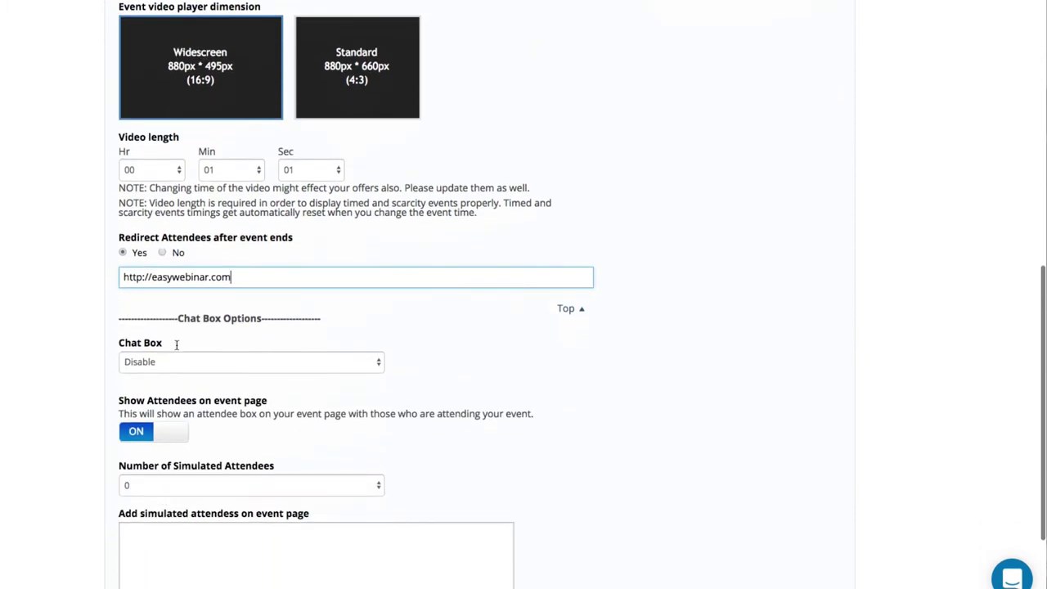
pyautogui.click(178, 368)
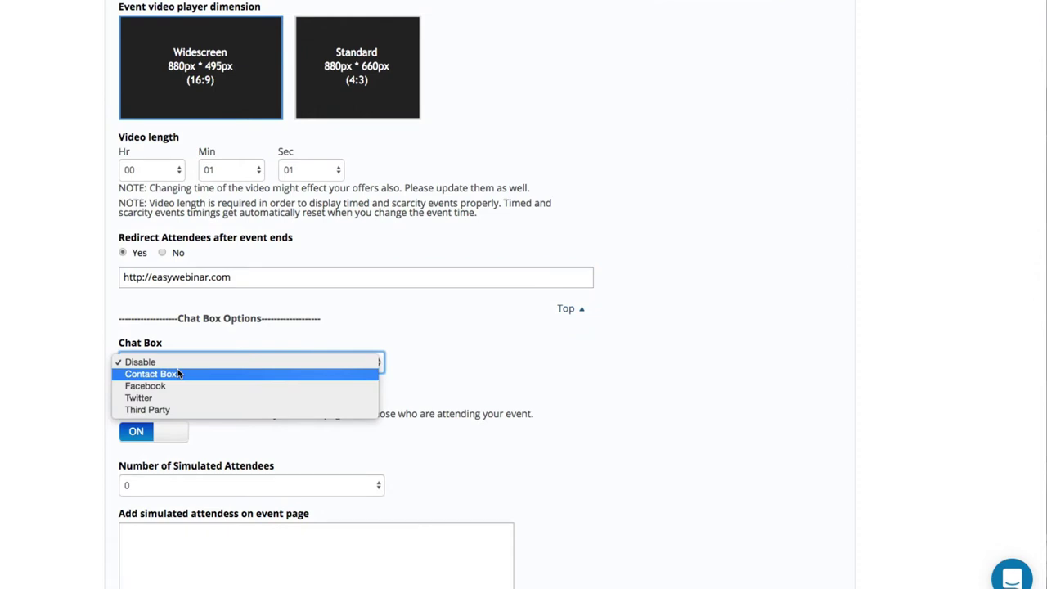
pyautogui.click(178, 373)
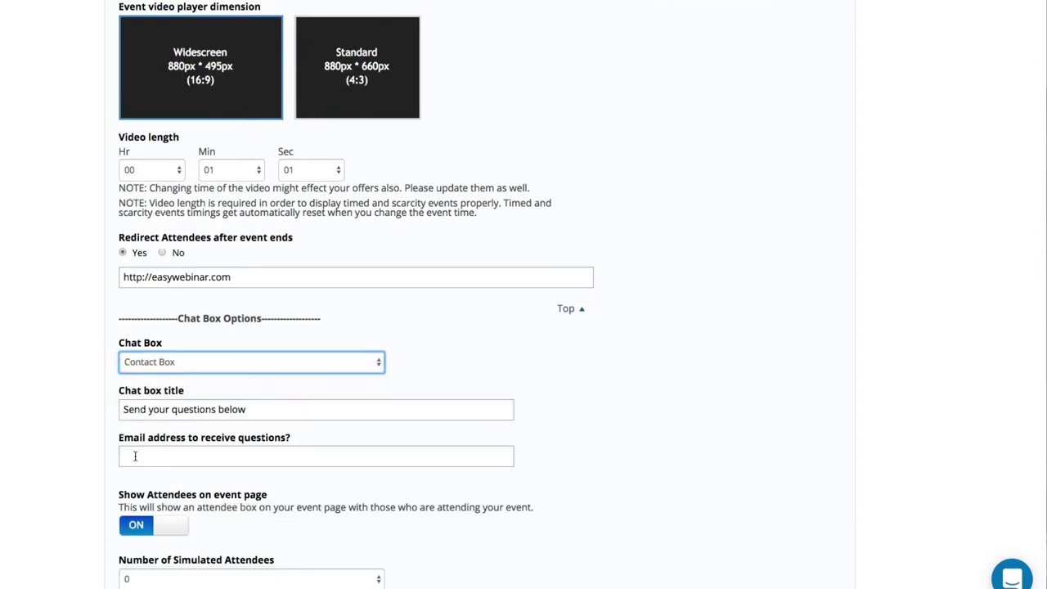
pyautogui.click(144, 461)
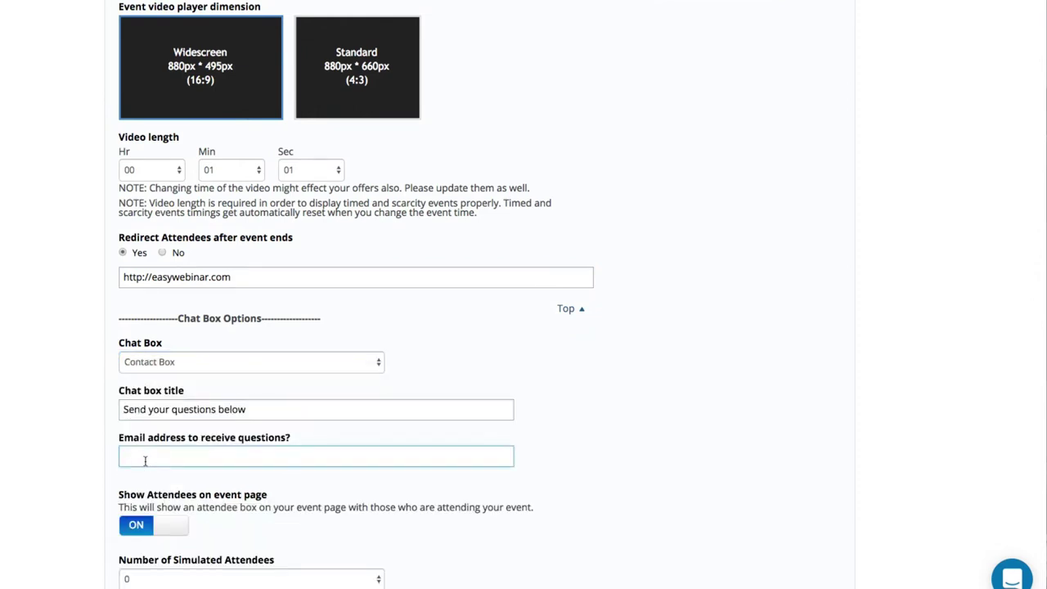
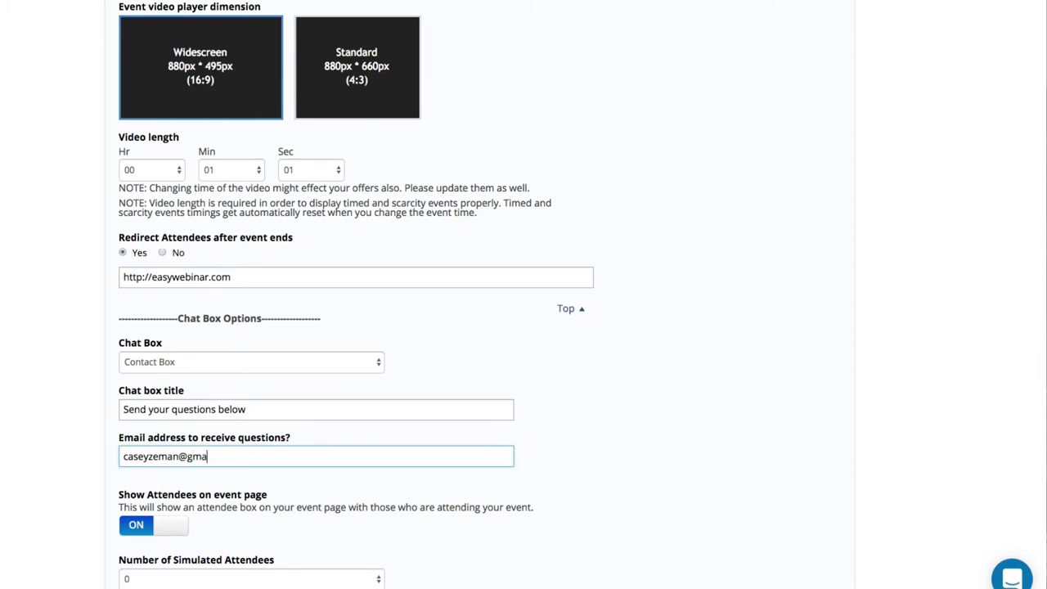
pyautogui.scroll(-3, 157, 499)
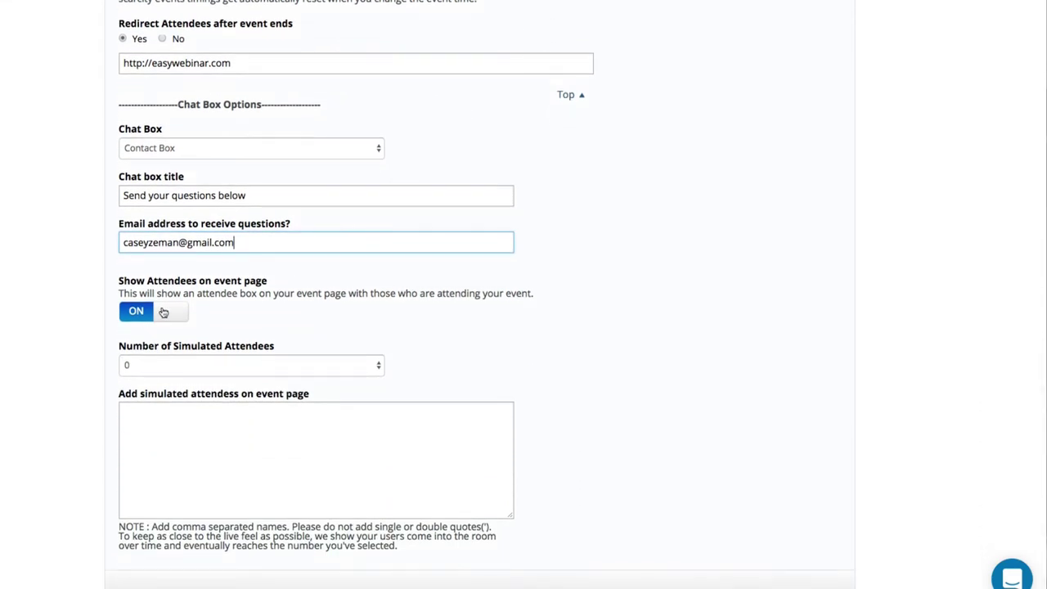
pyautogui.click(163, 310)
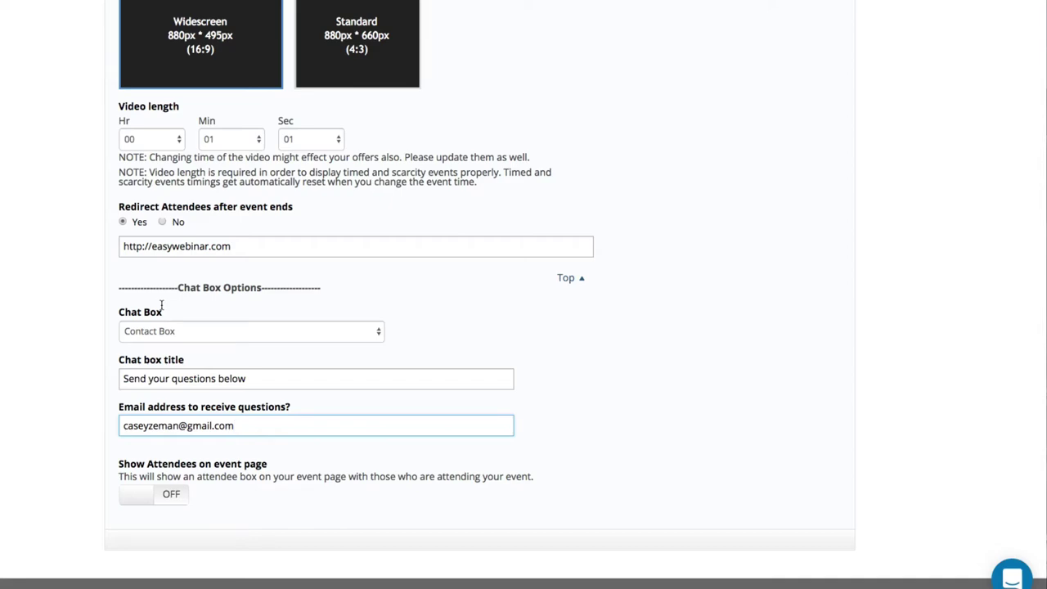
pyautogui.scroll(10, 161, 305)
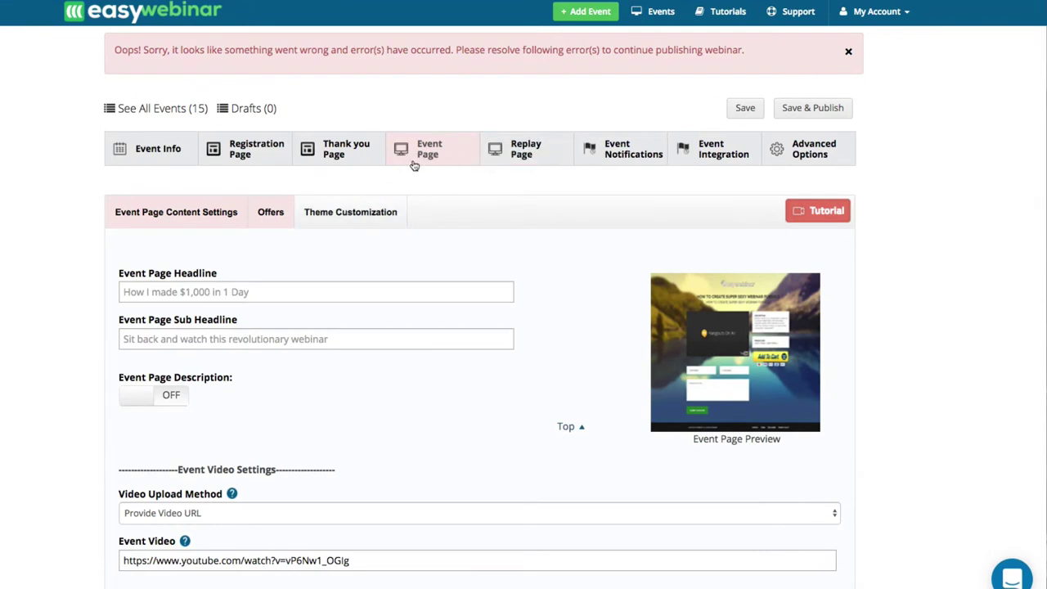
# On the Replay Page, try evergreen 3 days, then set a Specific Date expiry of June 30, 2017.
pyautogui.click(500, 154)
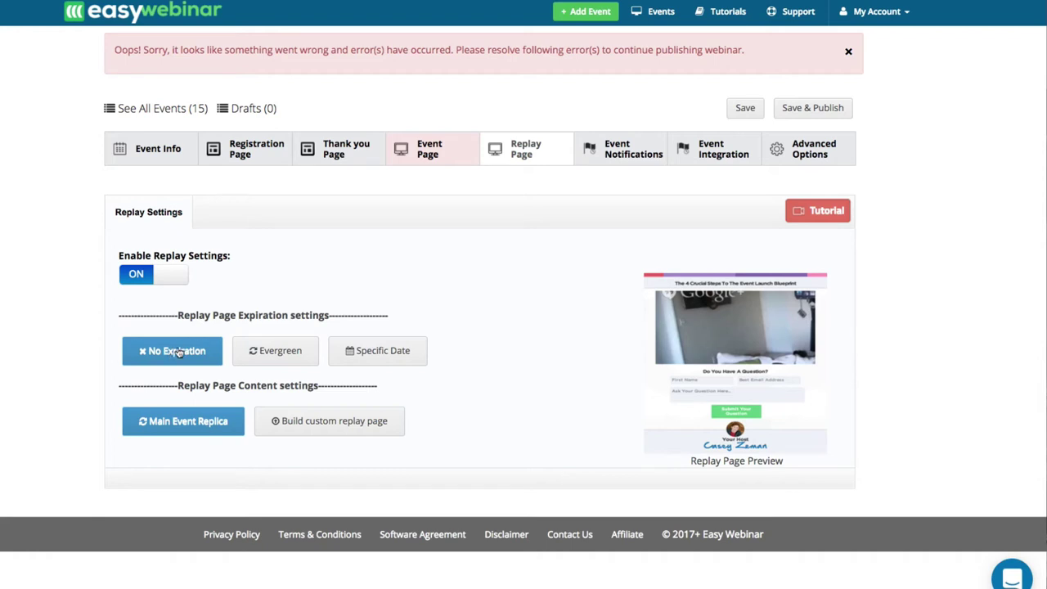
pyautogui.click(252, 350)
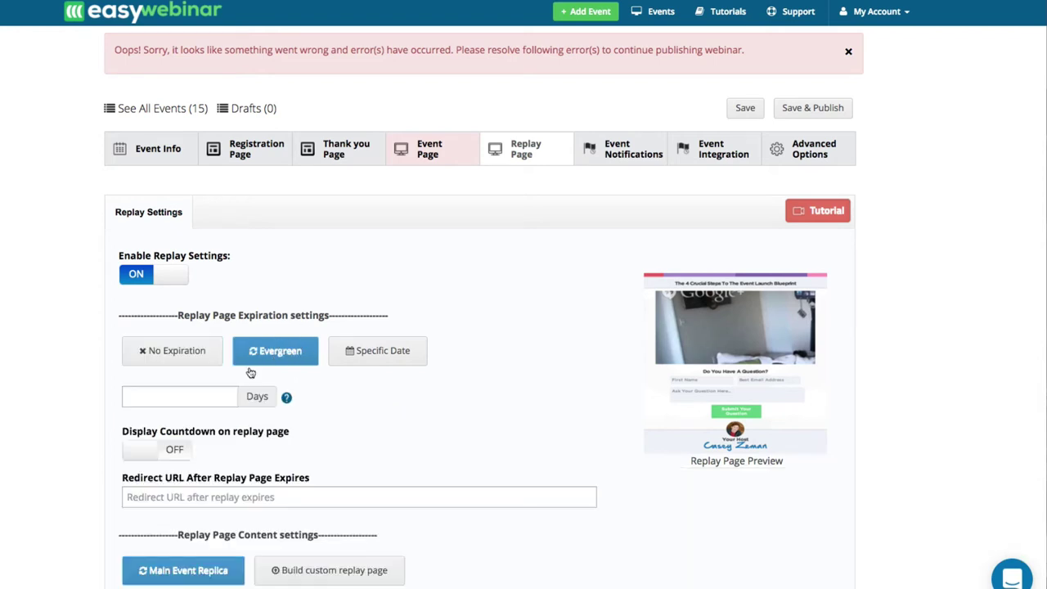
pyautogui.click(211, 397)
pyautogui.write('3')
pyautogui.click(400, 358)
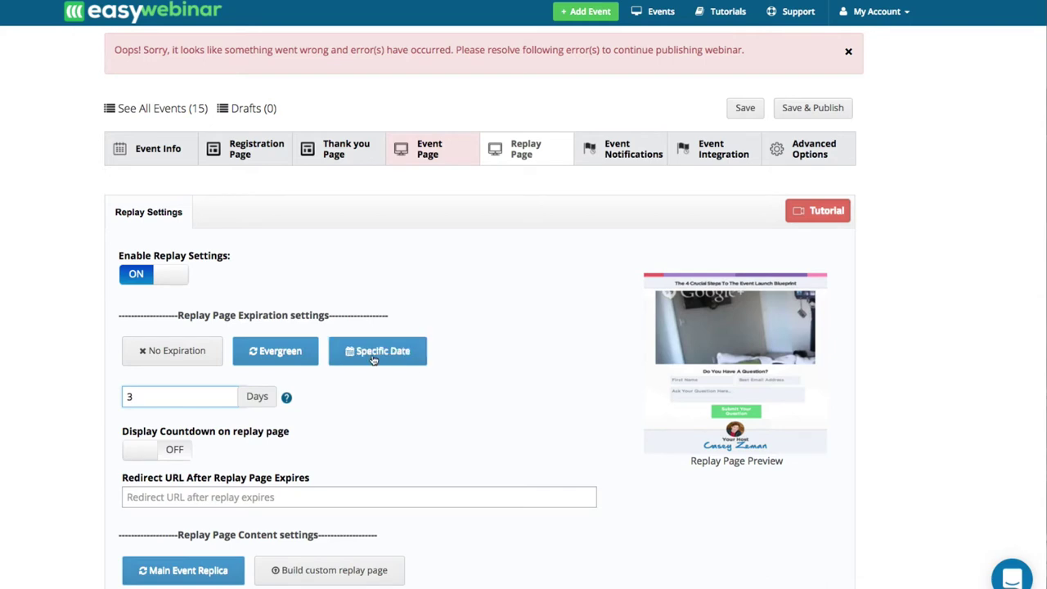
pyautogui.click(206, 398)
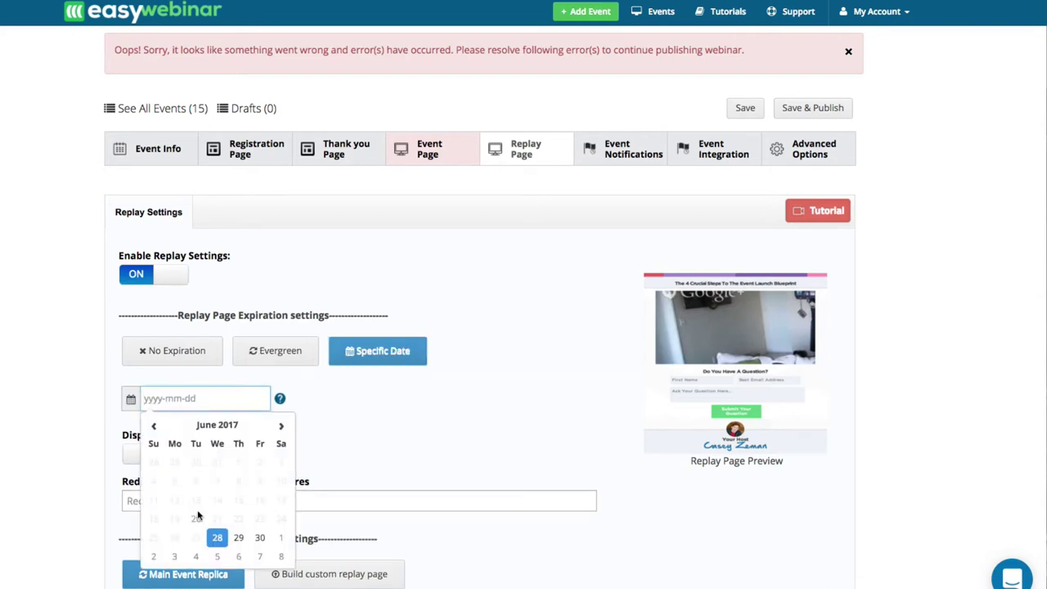
pyautogui.click(259, 537)
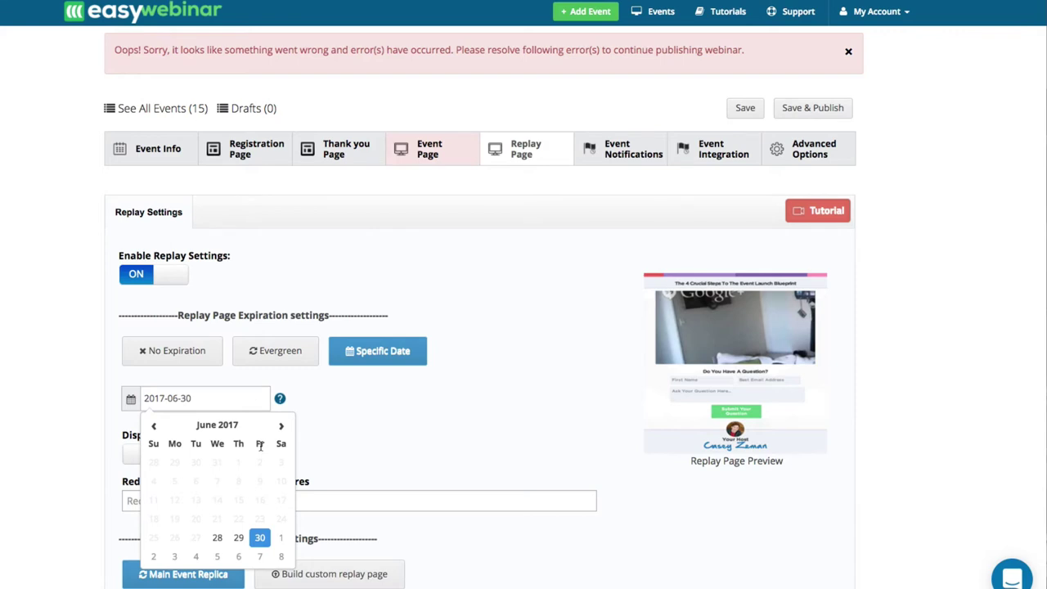
pyautogui.click(346, 409)
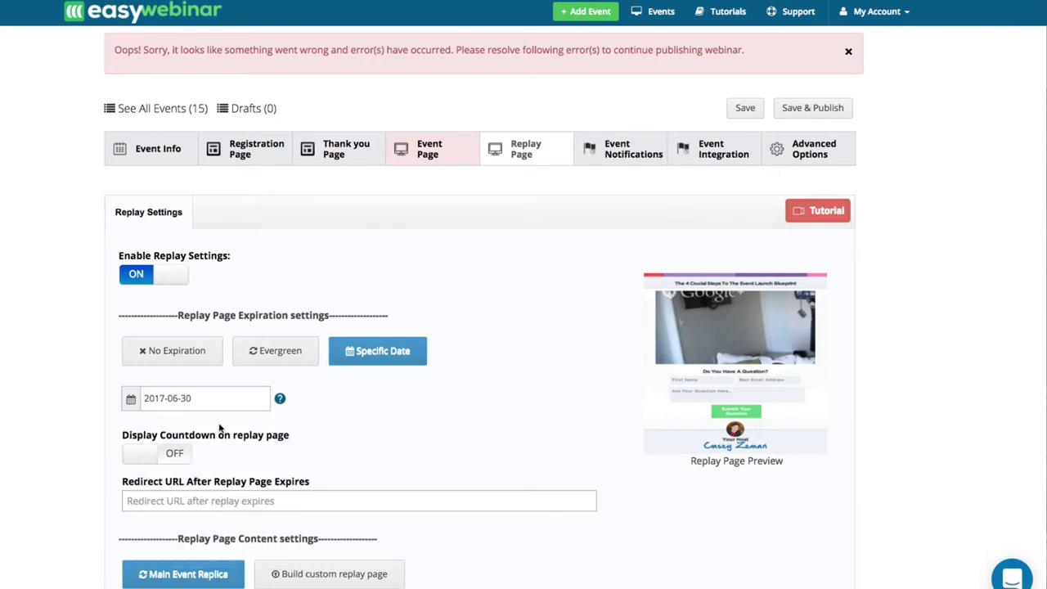
pyautogui.click(141, 455)
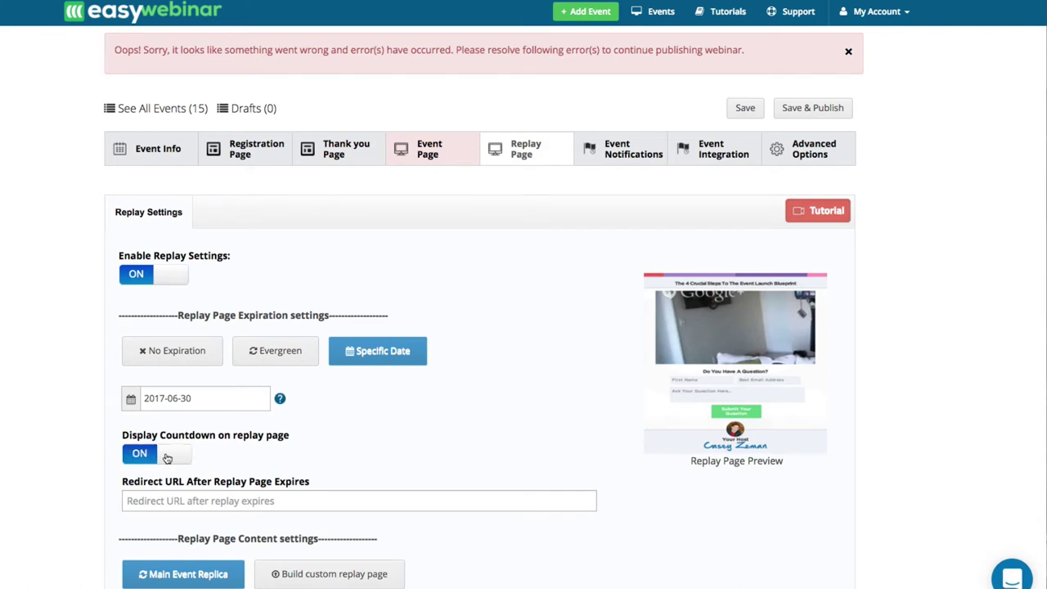
pyautogui.scroll(-1, 167, 458)
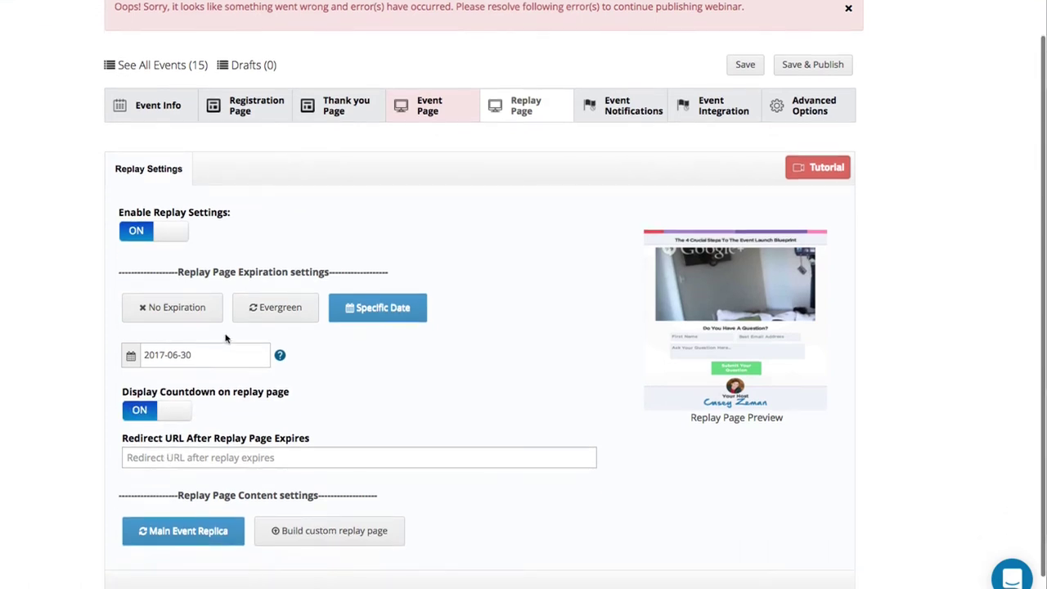
pyautogui.click(224, 457)
pyautogui.write('htt')
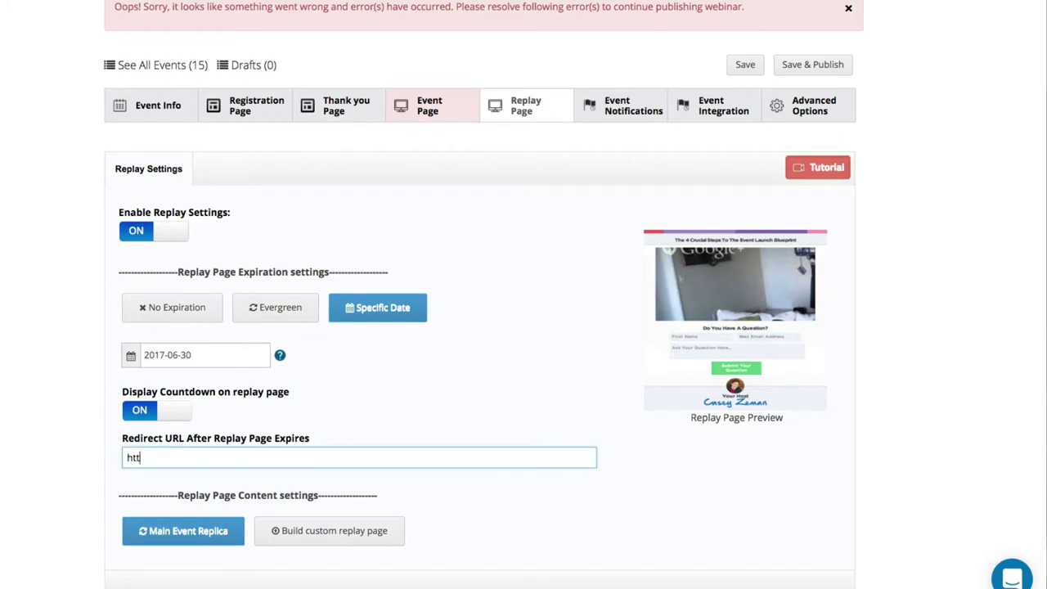
pyautogui.write('p://easywebinar.com')
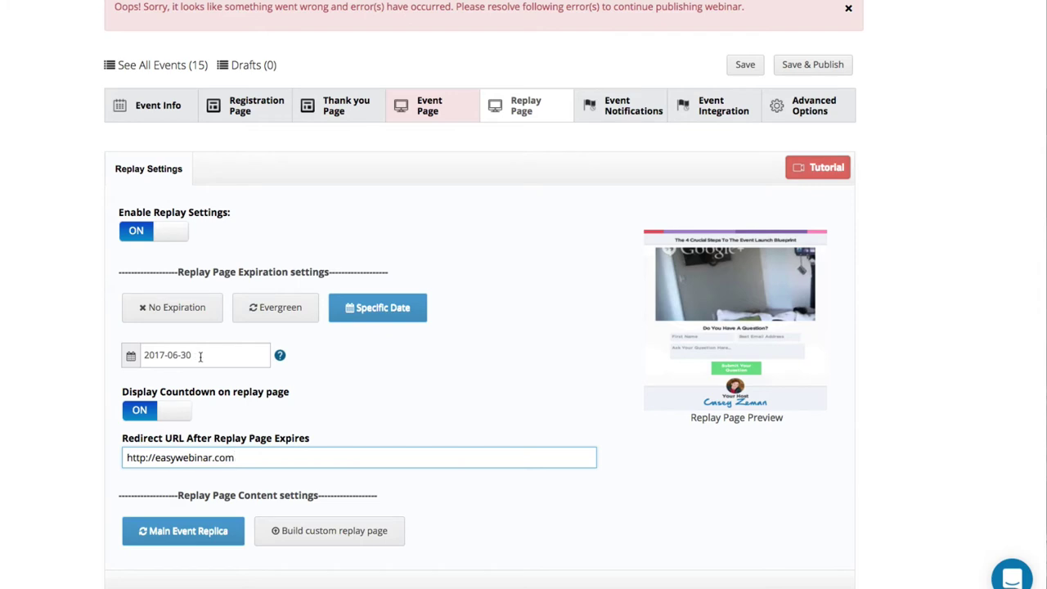
# Switch replay expiry back to Evergreen 3 days and go to Event Notifications.
pyautogui.click(267, 317)
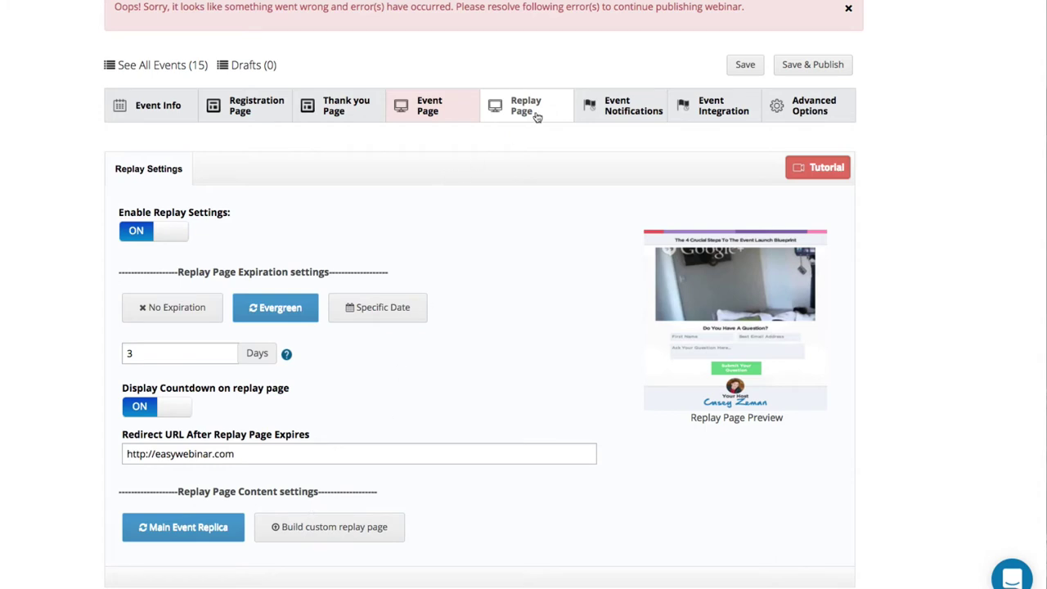
pyautogui.click(589, 110)
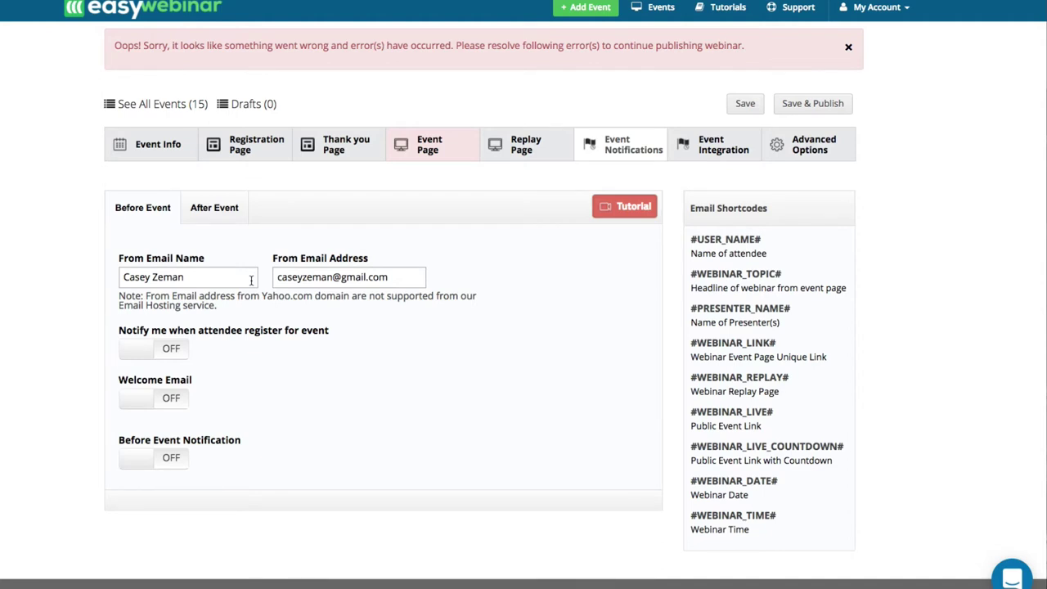
# Enable the welcome email with subject 'Hey Thanks for Registering!'.
pyautogui.click(201, 208)
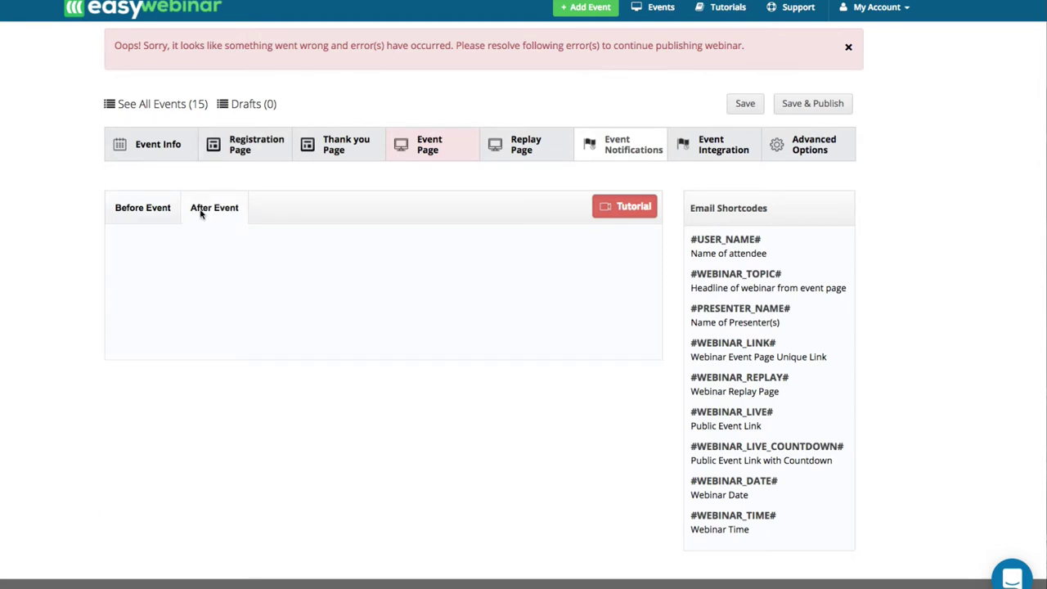
pyautogui.click(155, 219)
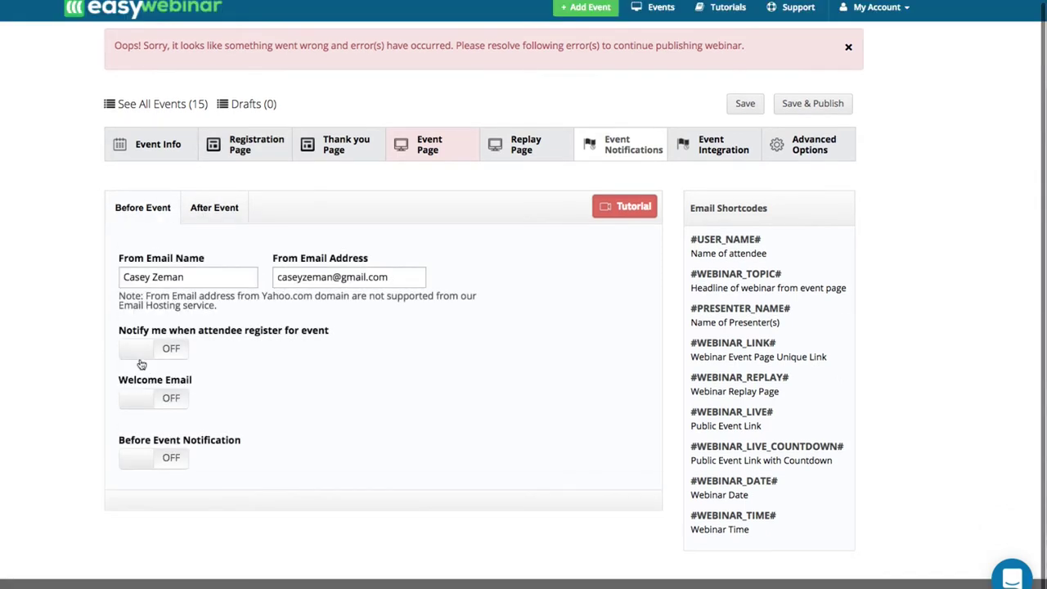
pyautogui.click(143, 397)
pyautogui.scroll(-1, 175, 435)
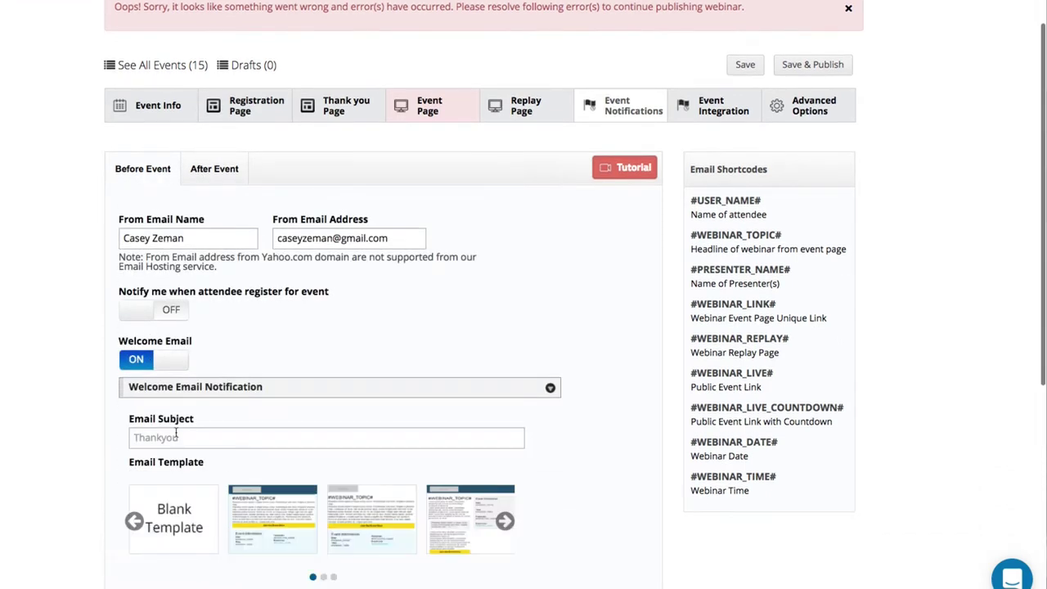
pyautogui.scroll(-3, 175, 433)
pyautogui.scroll(-4, 259, 383)
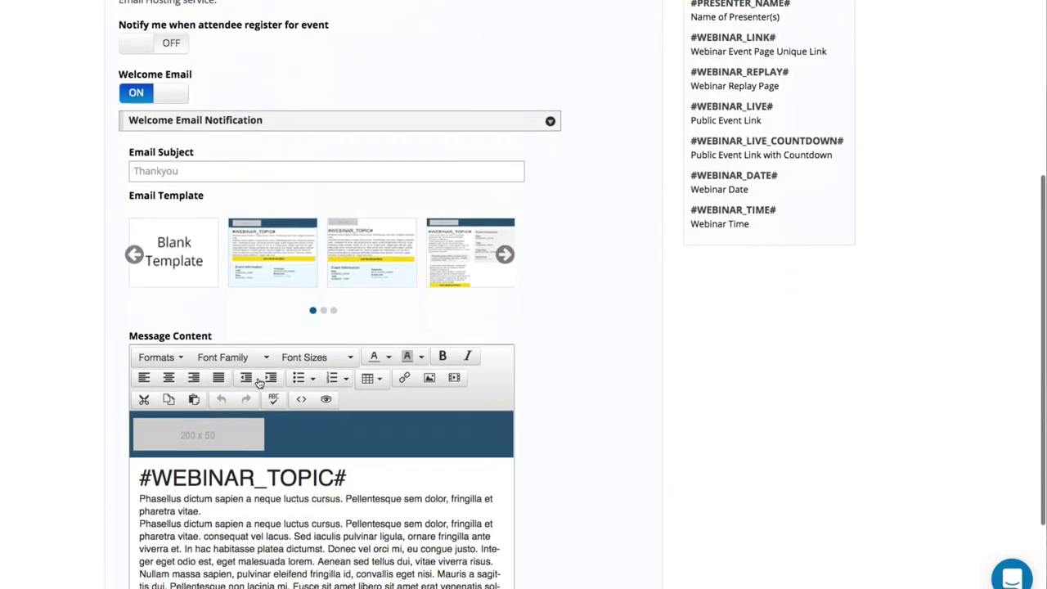
pyautogui.scroll(-1, 259, 383)
pyautogui.scroll(-3, 187, 451)
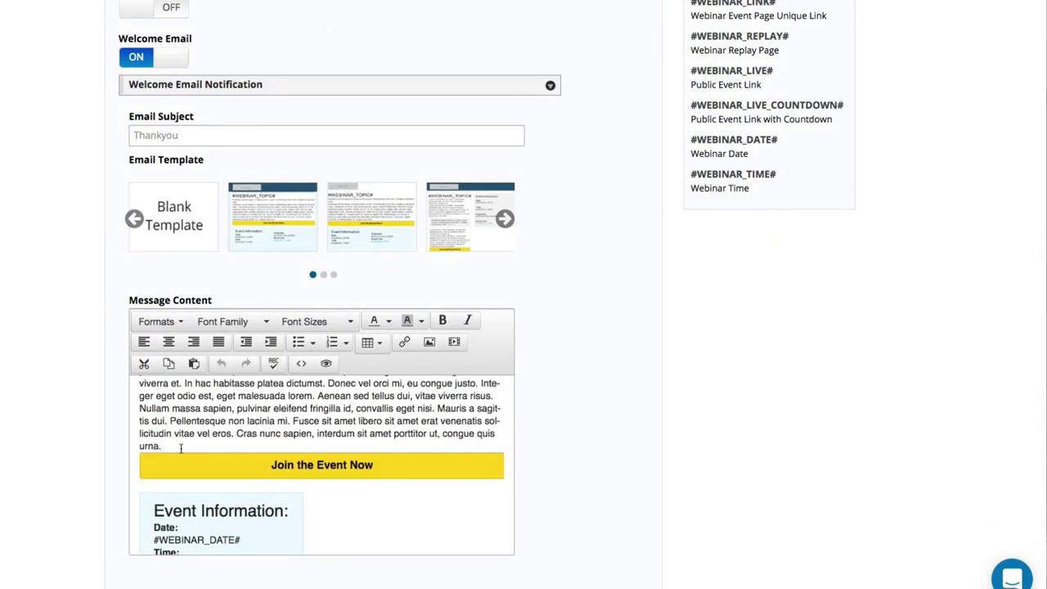
pyautogui.scroll(3, 172, 444)
pyautogui.scroll(2, 181, 344)
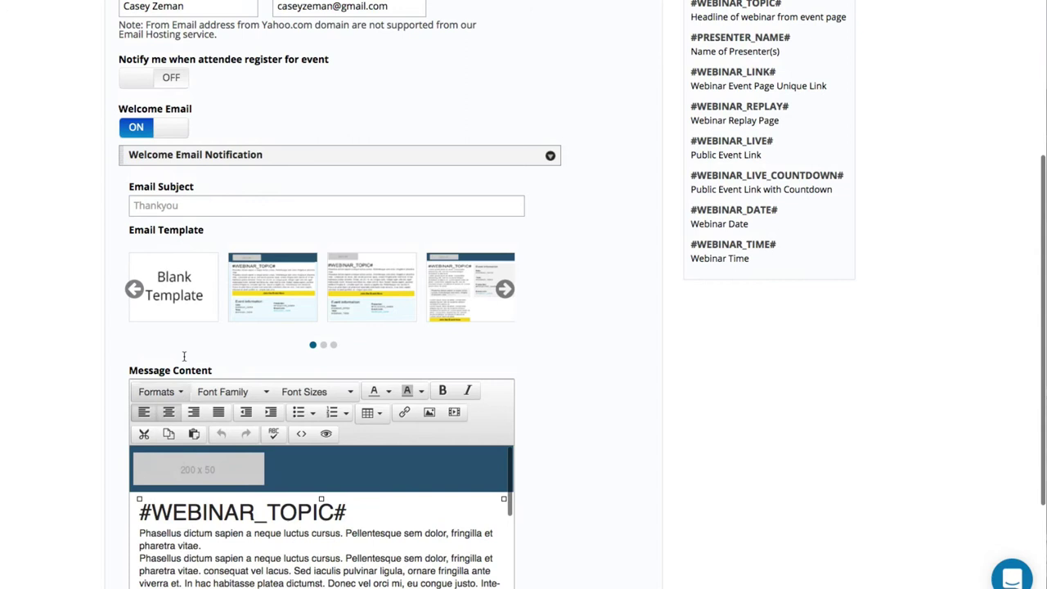
pyautogui.click(182, 206)
pyautogui.write('Hey ')
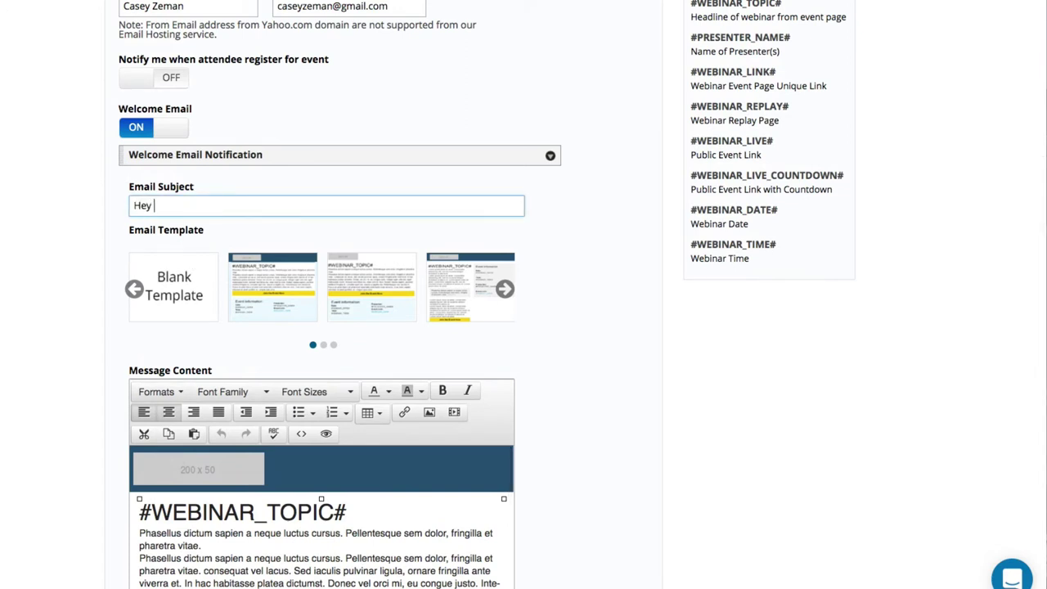
pyautogui.write('Thanks for Registere')
pyautogui.press('BackSpace')
pyautogui.press('BackSpace')
pyautogui.write('r')
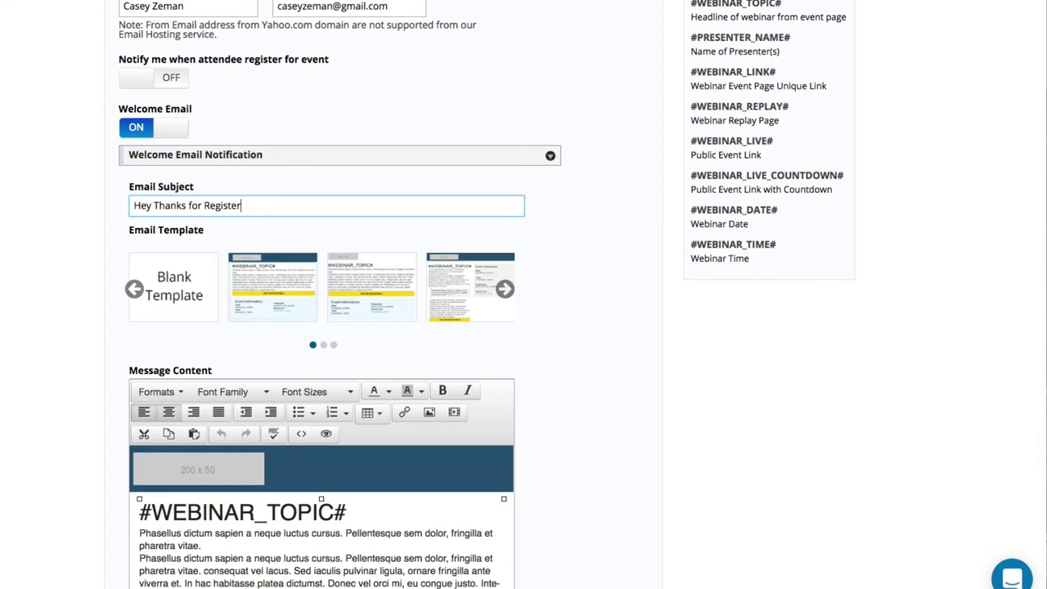
pyautogui.write('ing!')
# Turn the Before Event Notification toggle on.
pyautogui.scroll(-5, 178, 384)
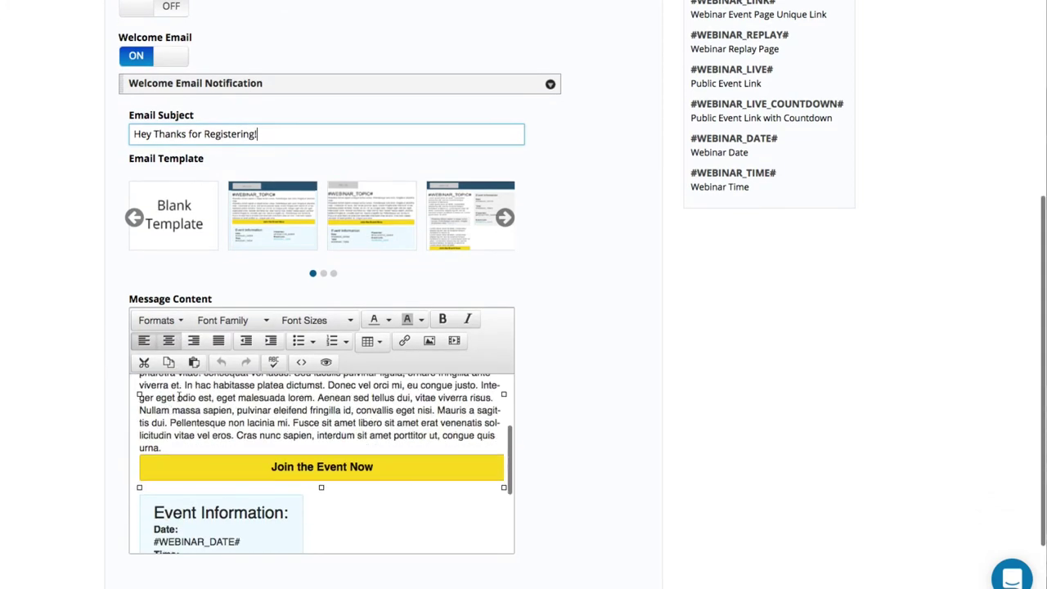
pyautogui.scroll(-4, 179, 395)
pyautogui.scroll(-3, 93, 452)
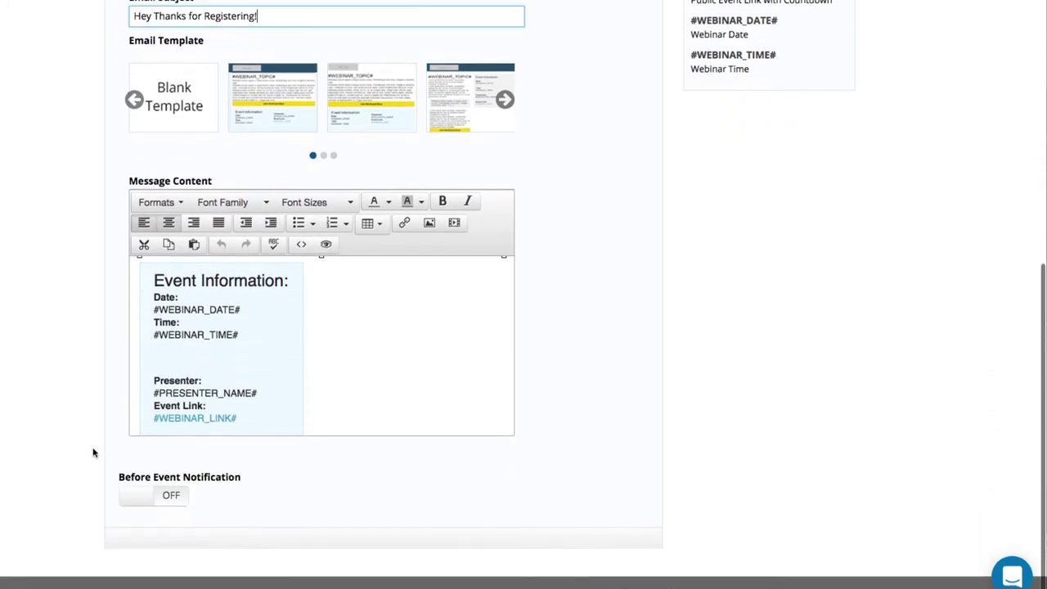
pyautogui.click(152, 500)
pyautogui.scroll(-3, 289, 502)
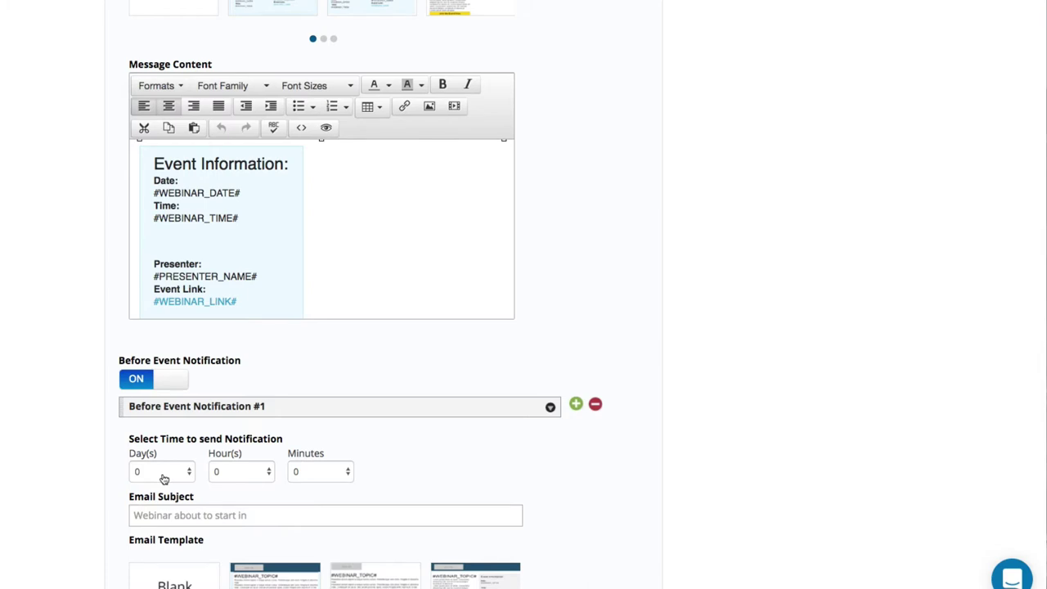
# Set reminder #1 to 2 days before, subject 'your event starts in 2 days...'.
pyautogui.click(161, 475)
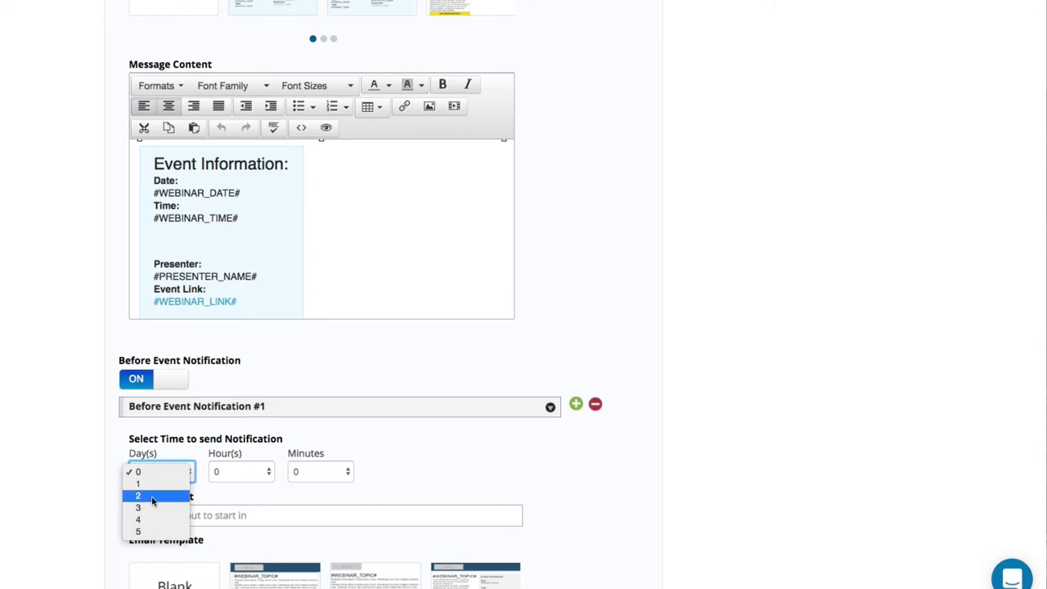
pyautogui.click(153, 496)
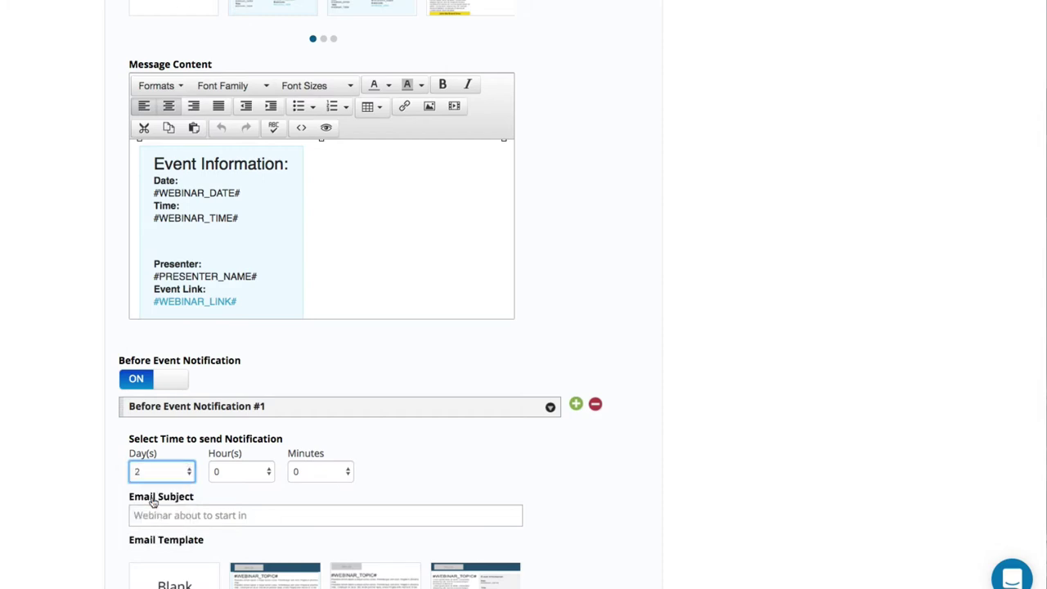
pyautogui.click(152, 508)
pyautogui.write('your ')
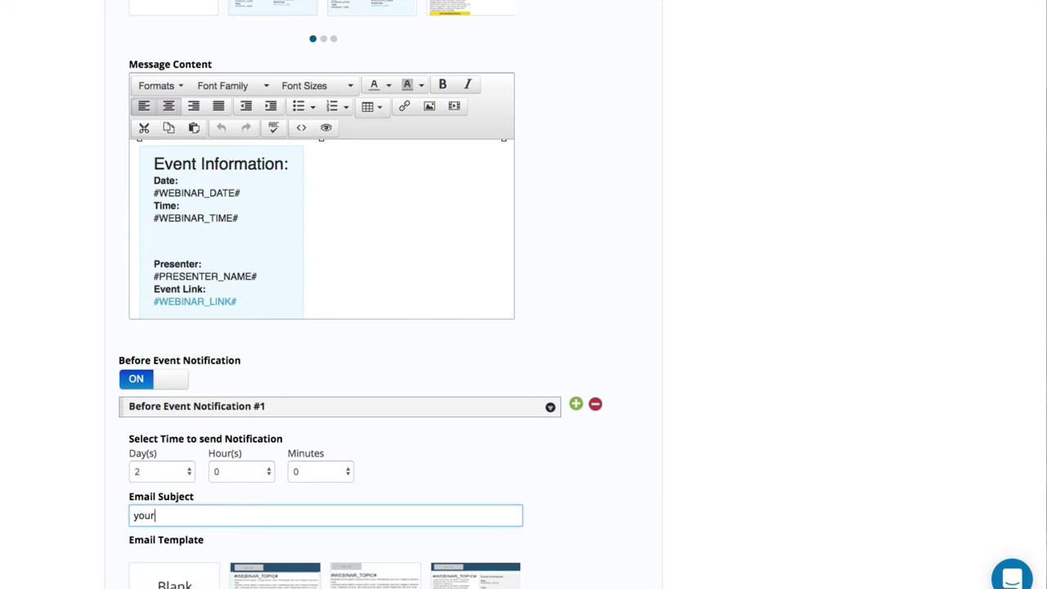
pyautogui.write('event starts in 2 days...')
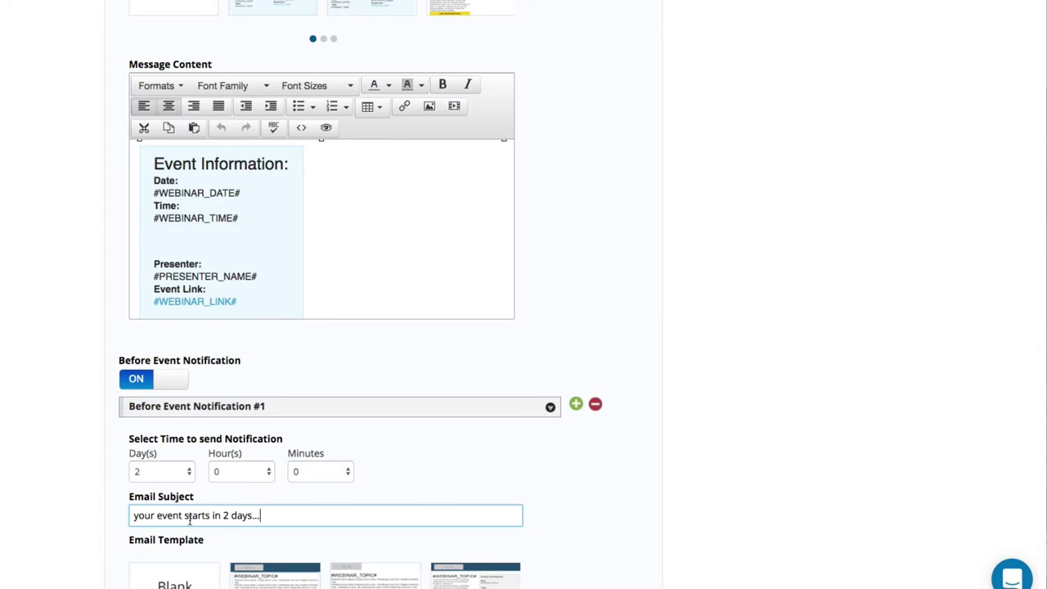
pyautogui.scroll(-5, 189, 519)
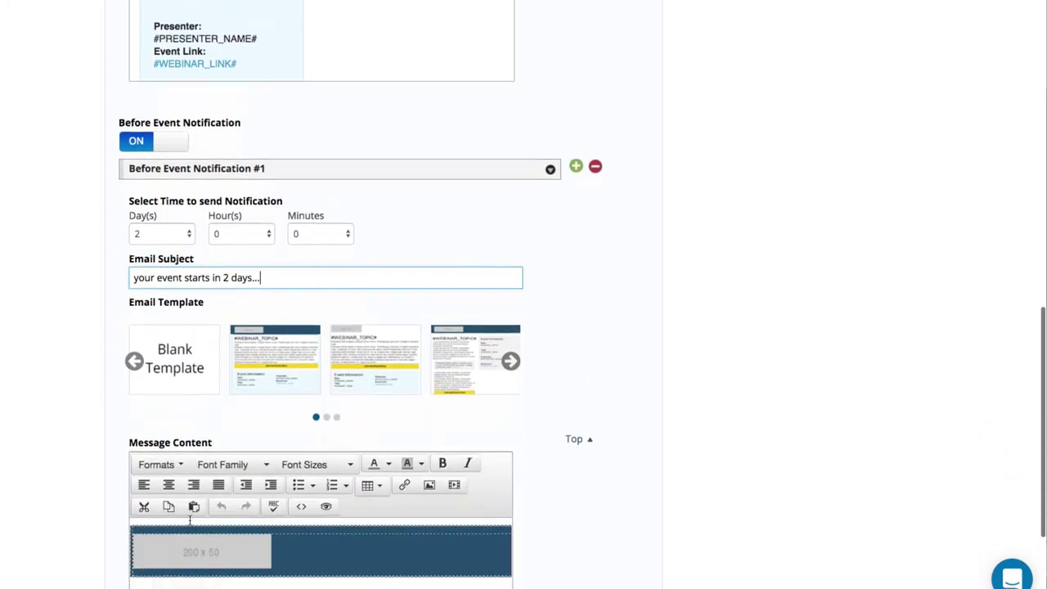
pyautogui.scroll(-3, 25, 417)
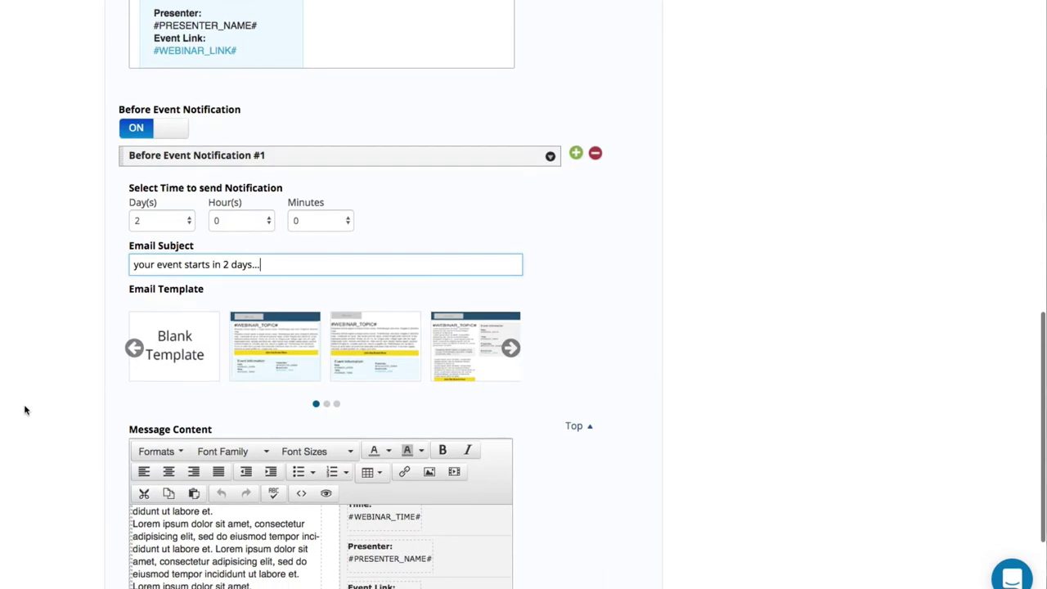
pyautogui.scroll(5, 25, 410)
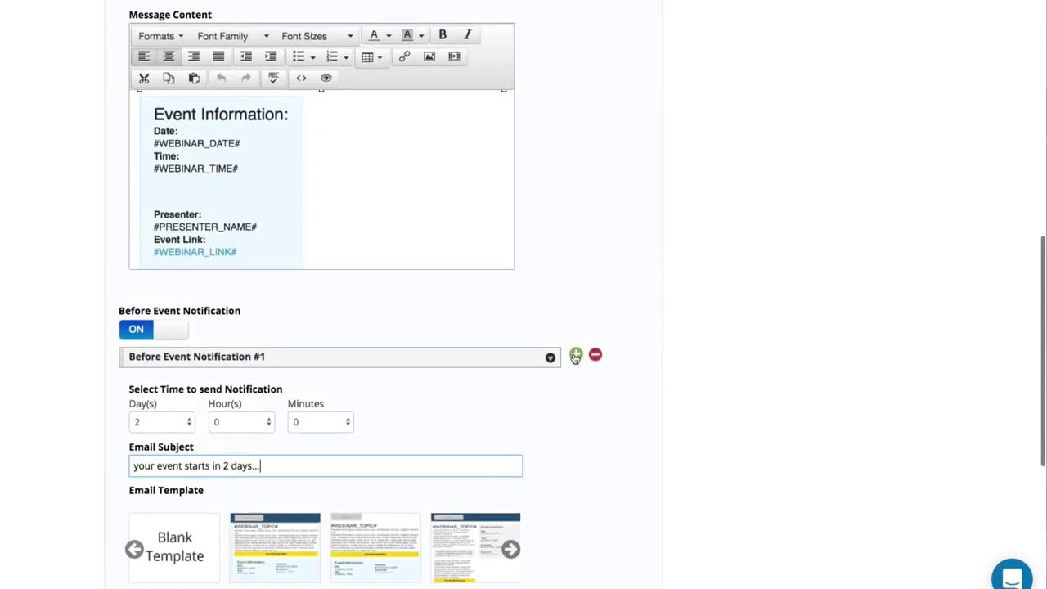
# Add reminder #2 sent 1 day before the event.
pyautogui.click(576, 356)
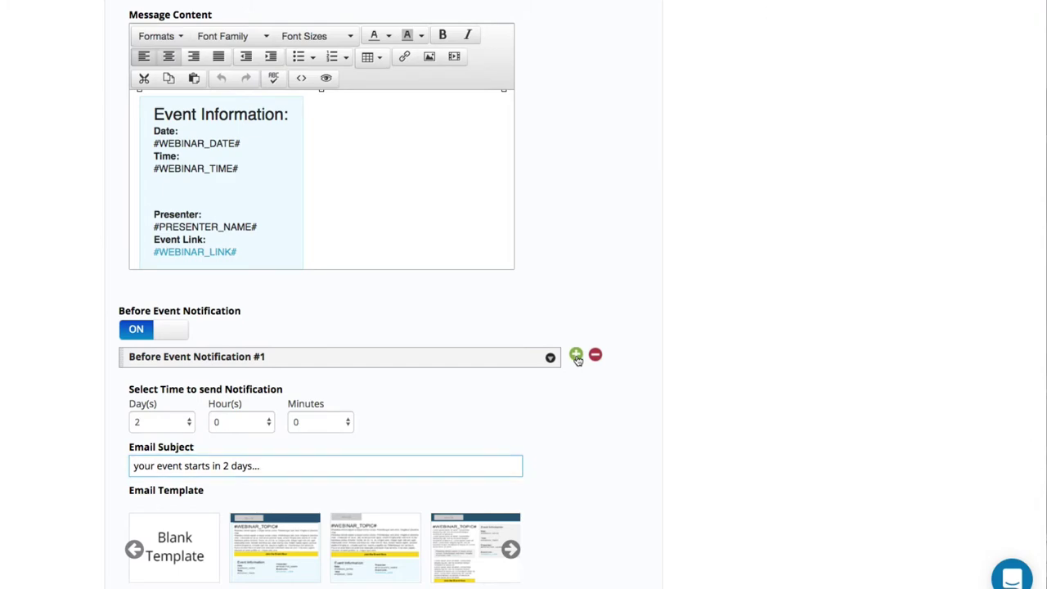
pyautogui.scroll(-5, 482, 430)
pyautogui.scroll(-3, 459, 424)
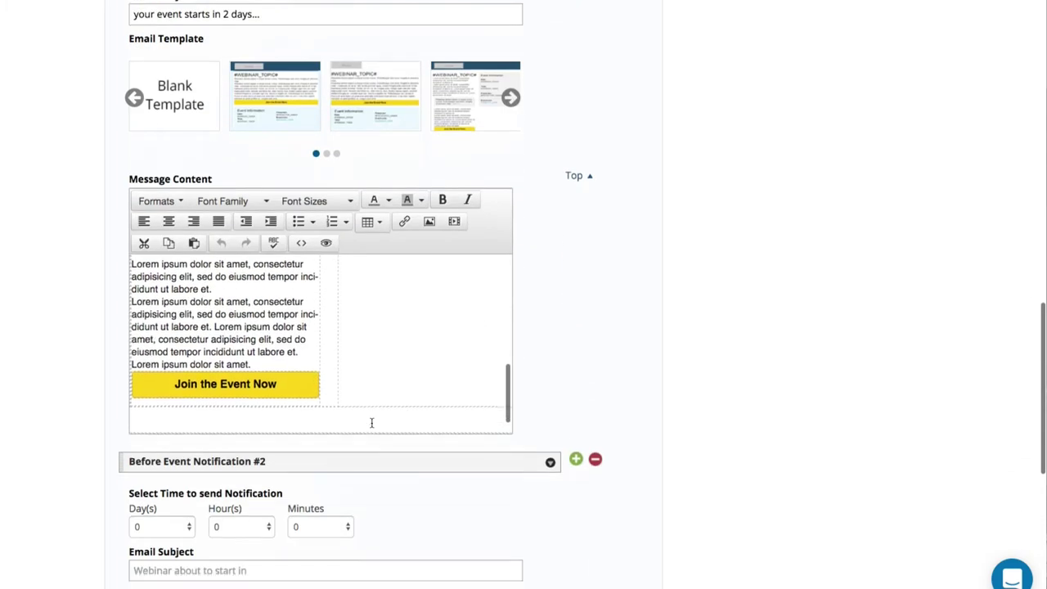
pyautogui.click(153, 350)
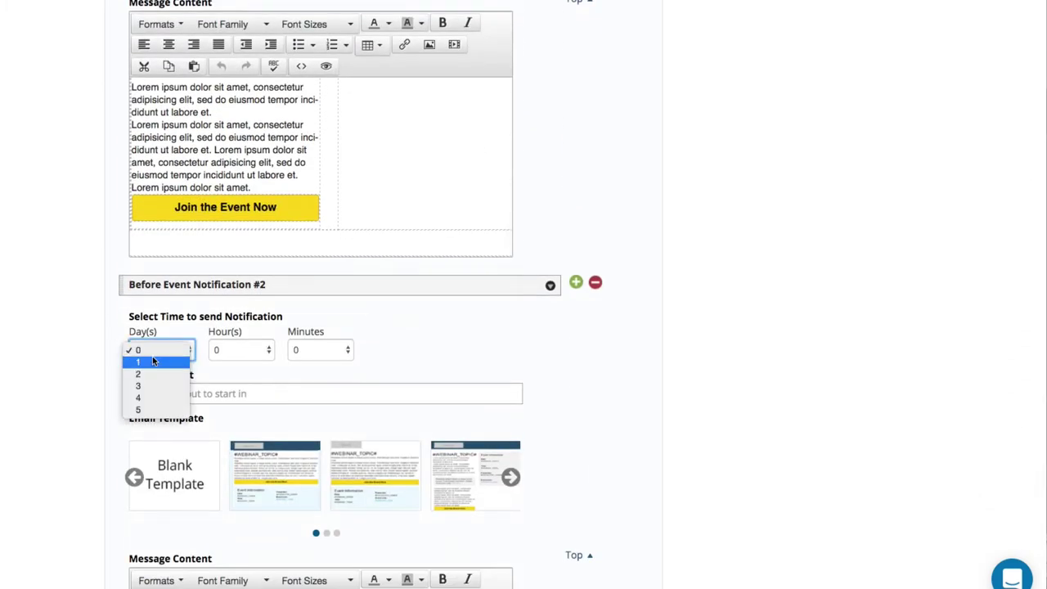
pyautogui.click(152, 361)
# Add reminder #3 sent 1 hour before, subject '1 hour before the event starts'.
pyautogui.click(575, 286)
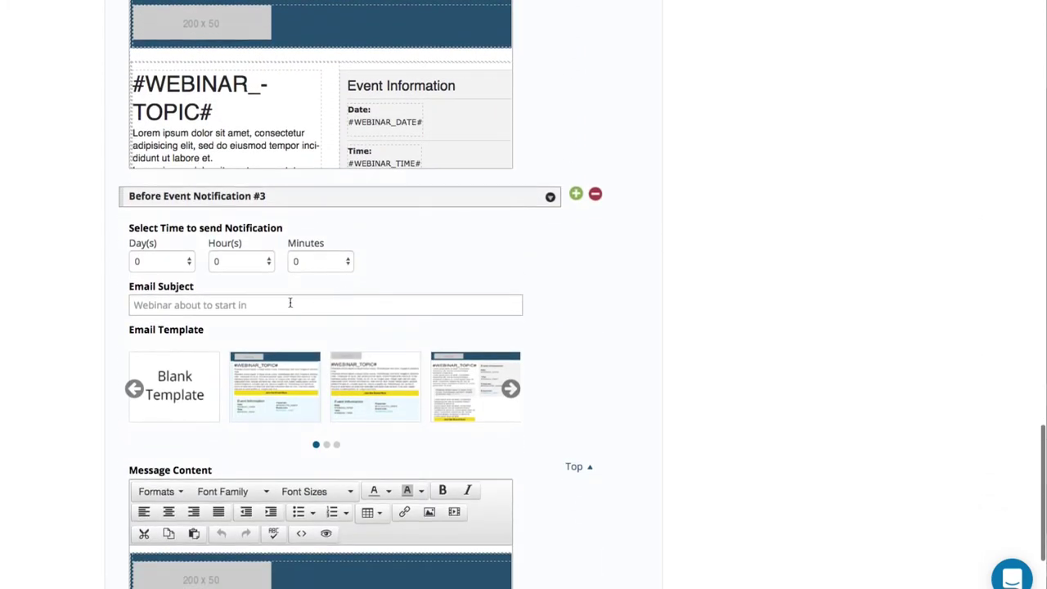
pyautogui.click(229, 304)
pyautogui.write('1')
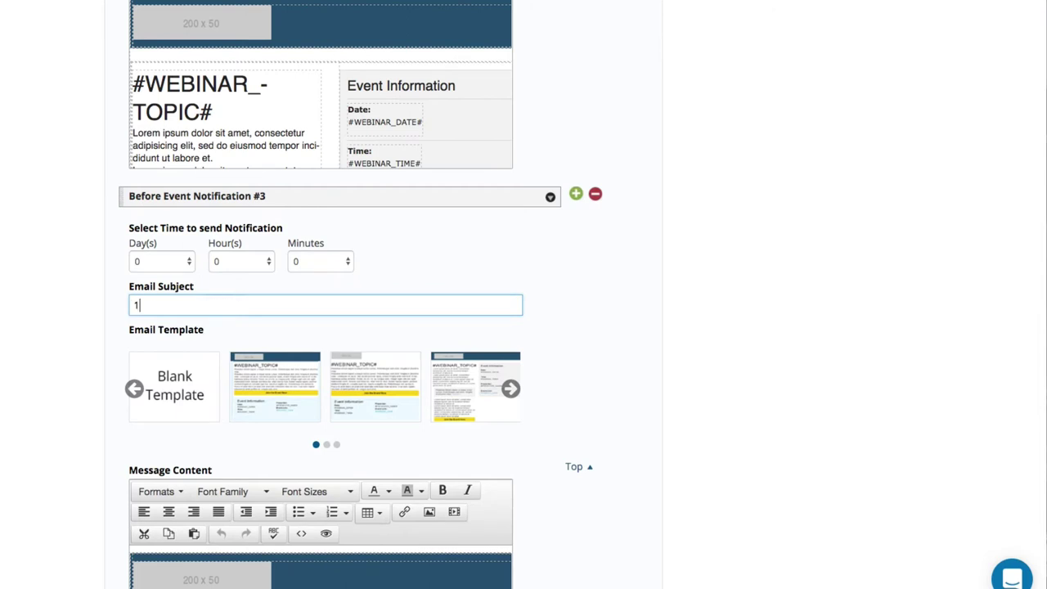
pyautogui.write(' hour before the event starts')
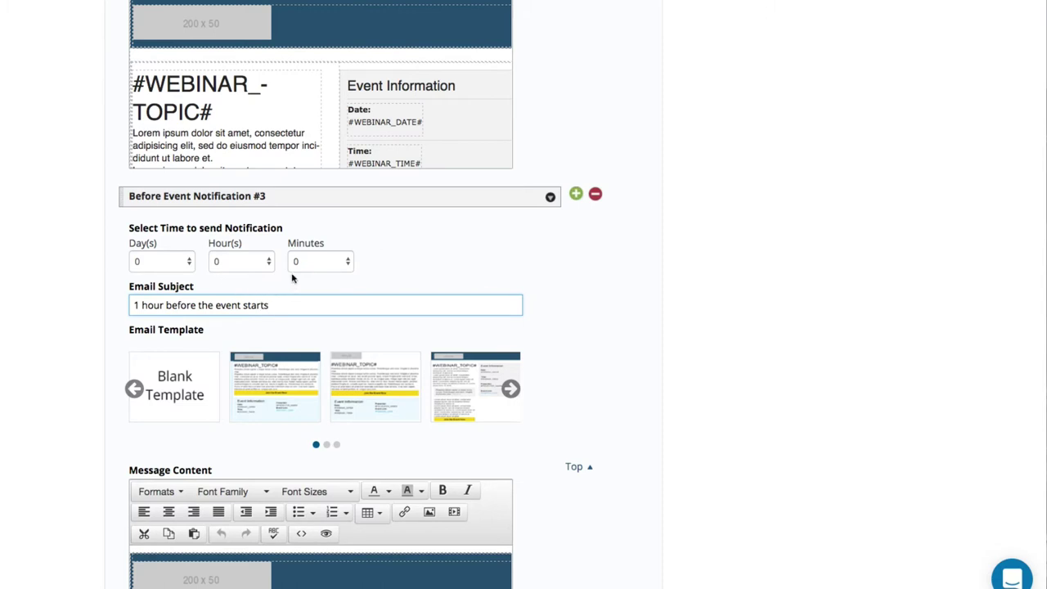
pyautogui.click(241, 261)
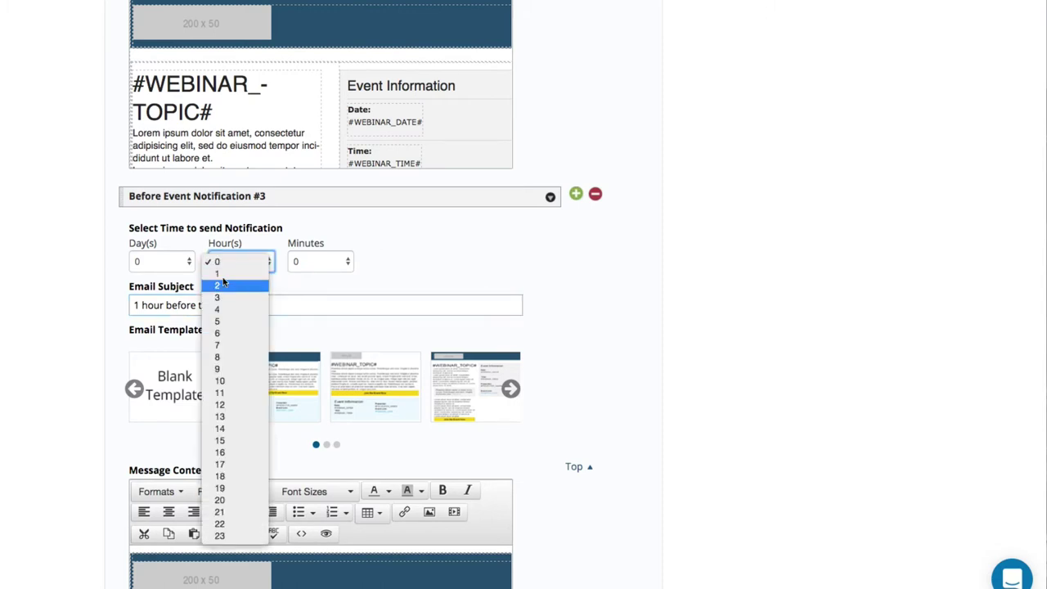
pyautogui.click(229, 282)
pyautogui.scroll(-1, 190, 481)
pyautogui.scroll(-3, 190, 481)
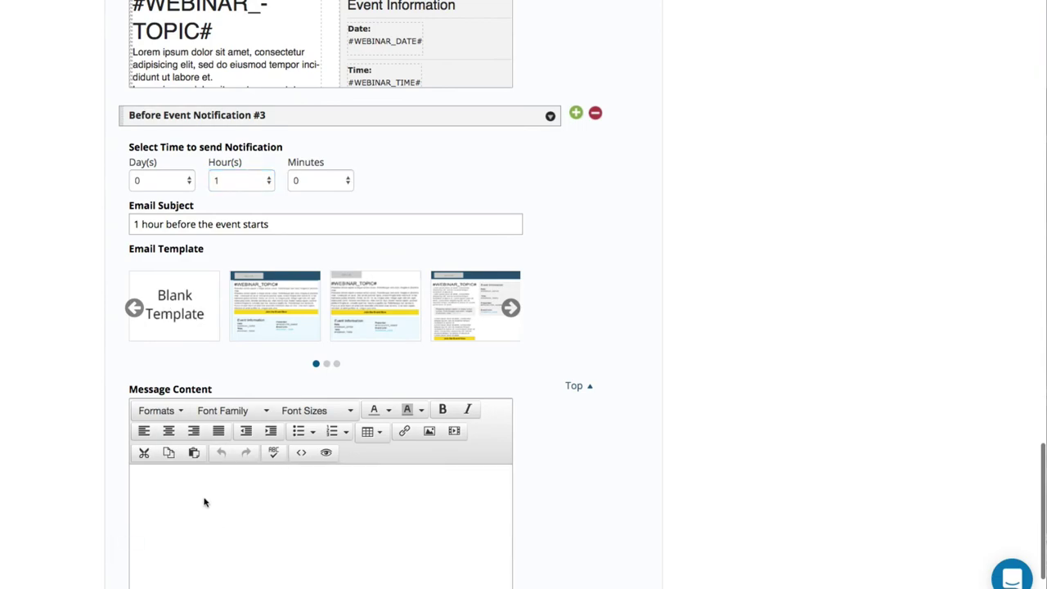
pyautogui.scroll(15, 727, 207)
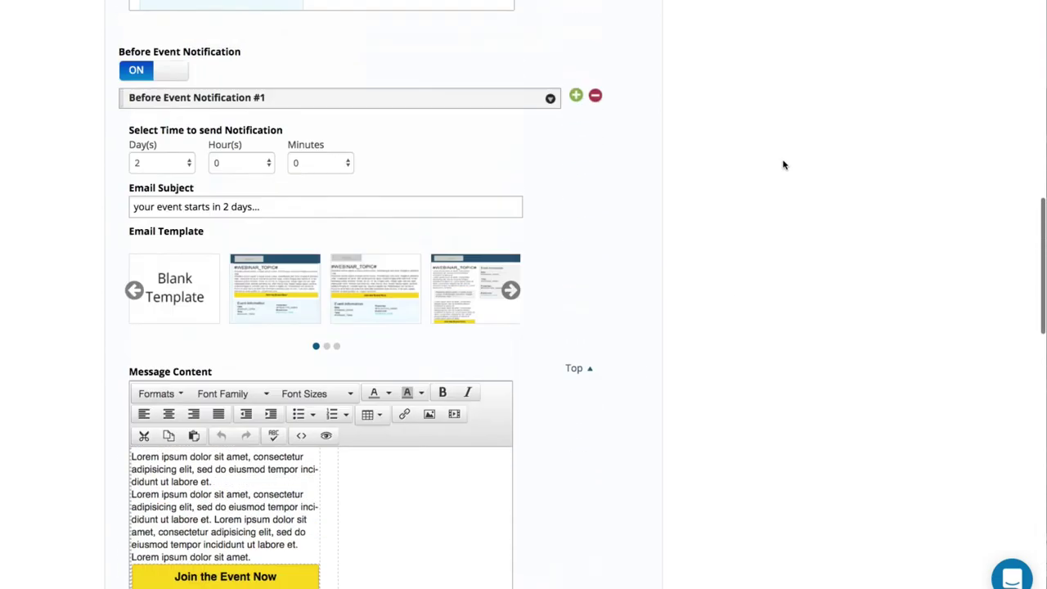
pyautogui.scroll(10, 783, 166)
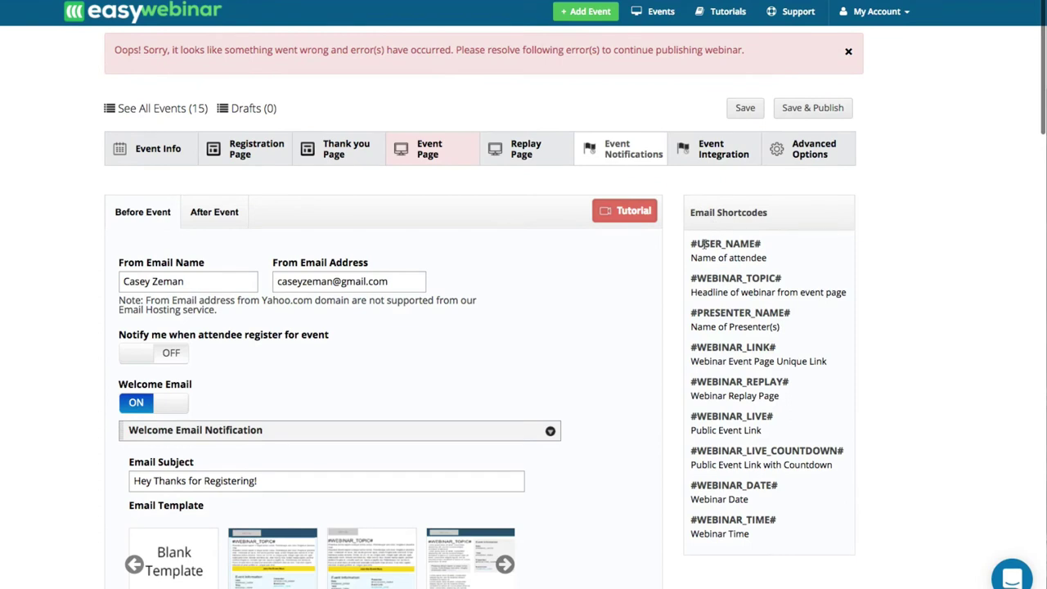
# Select and deselect the USER_NAME# shortcode, then show the After Event notification tab.
pyautogui.moveTo(697, 244); pyautogui.dragTo(782, 247)
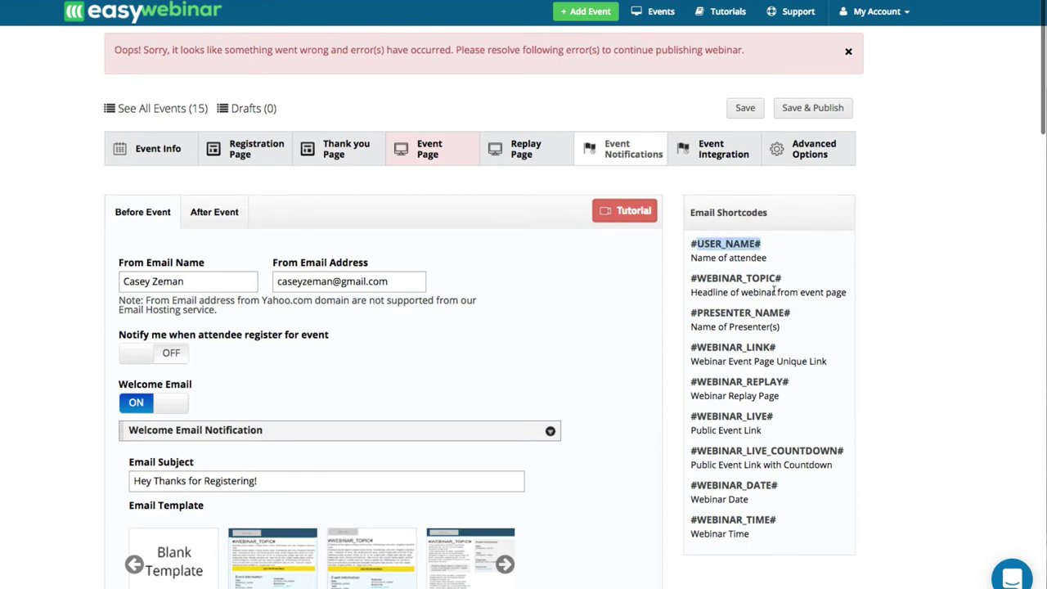
pyautogui.click(734, 280)
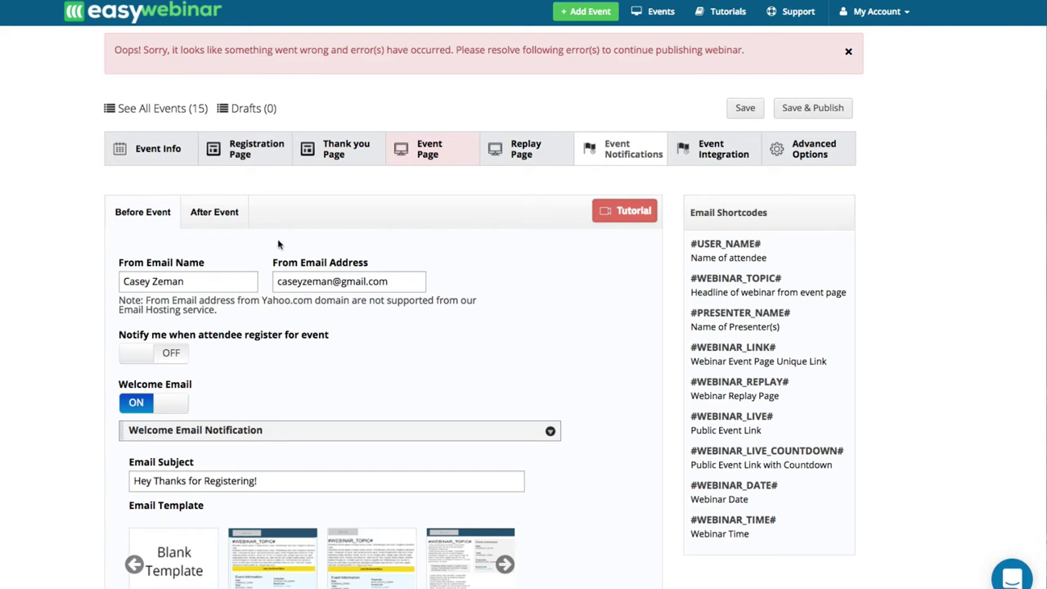
pyautogui.click(210, 222)
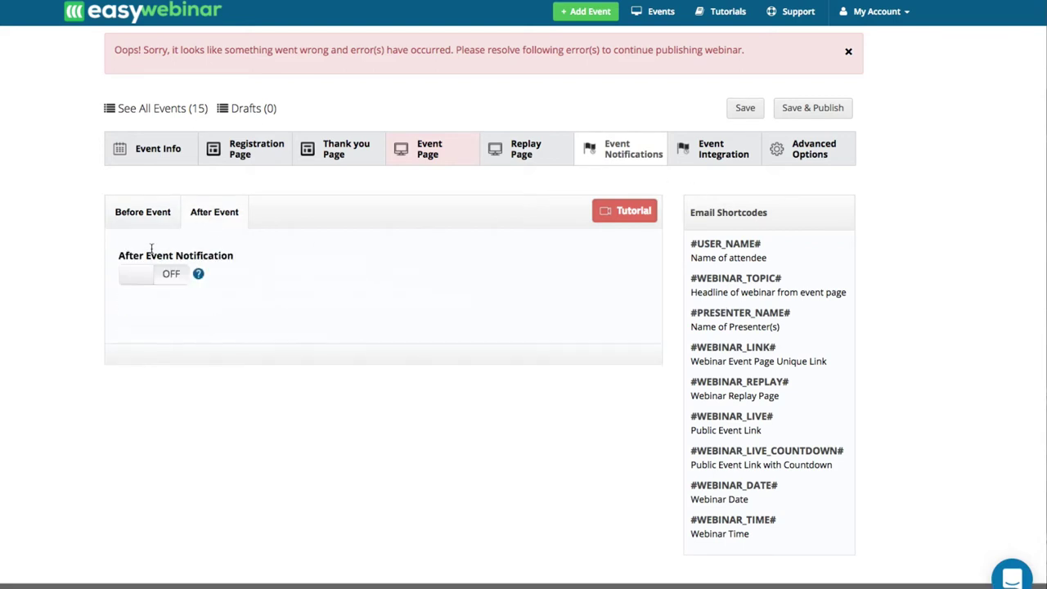
# Enable after-event email at 4 hours, subject 'The replay is up but only for a short period of time!'.
pyautogui.click(139, 278)
pyautogui.scroll(-5, 197, 395)
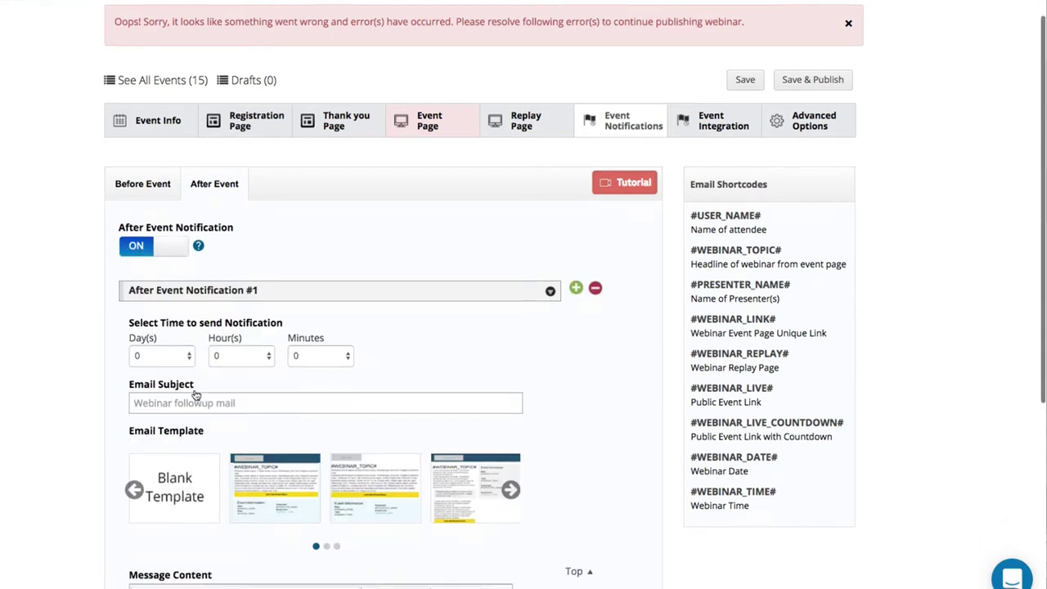
pyautogui.scroll(-10, 204, 421)
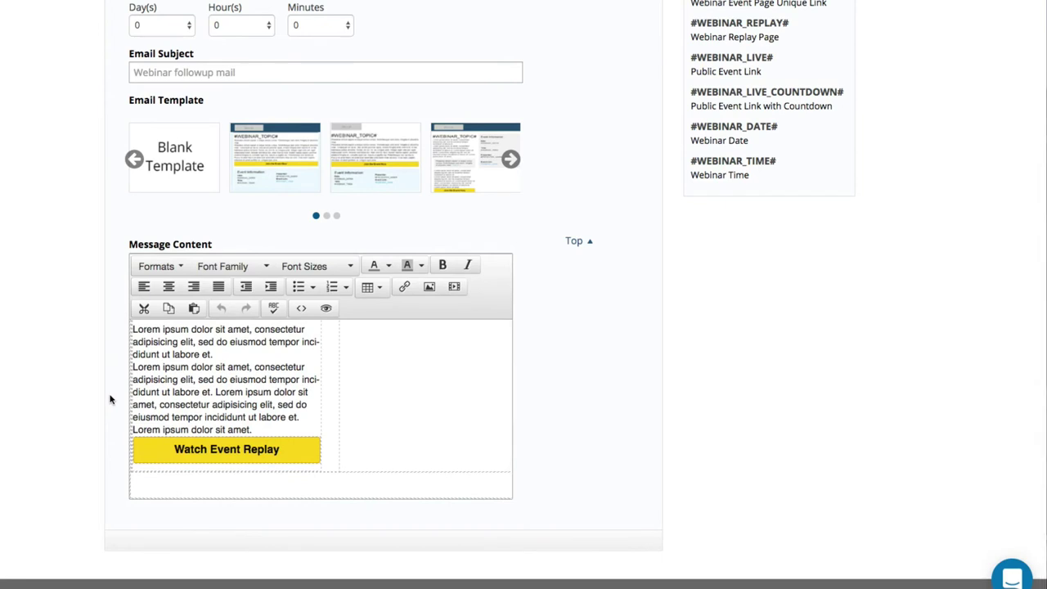
pyautogui.scroll(4, 110, 399)
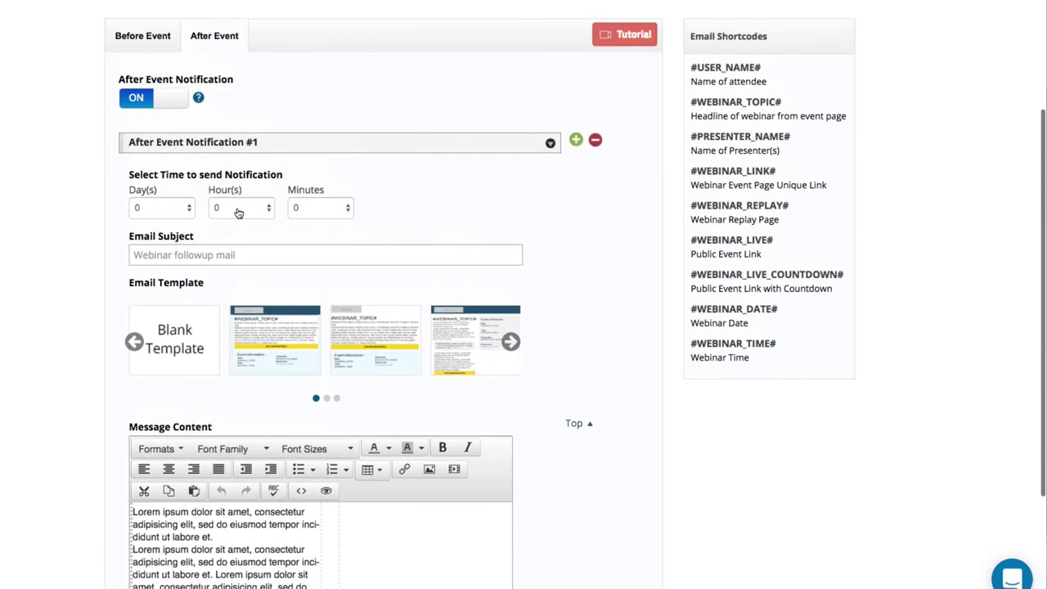
pyautogui.click(235, 210)
pyautogui.click(234, 256)
pyautogui.click(210, 254)
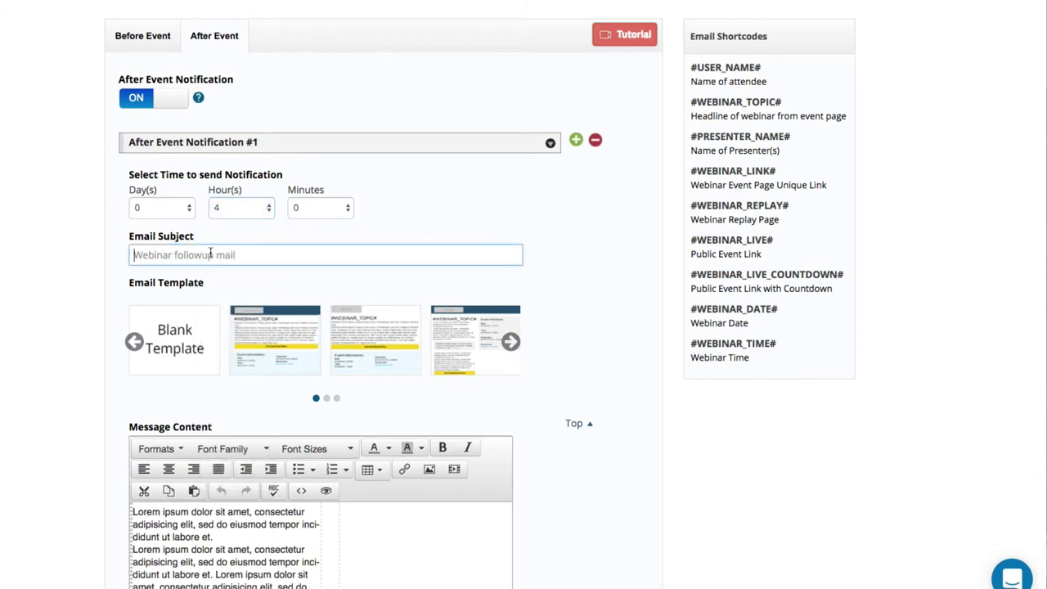
pyautogui.write('The re')
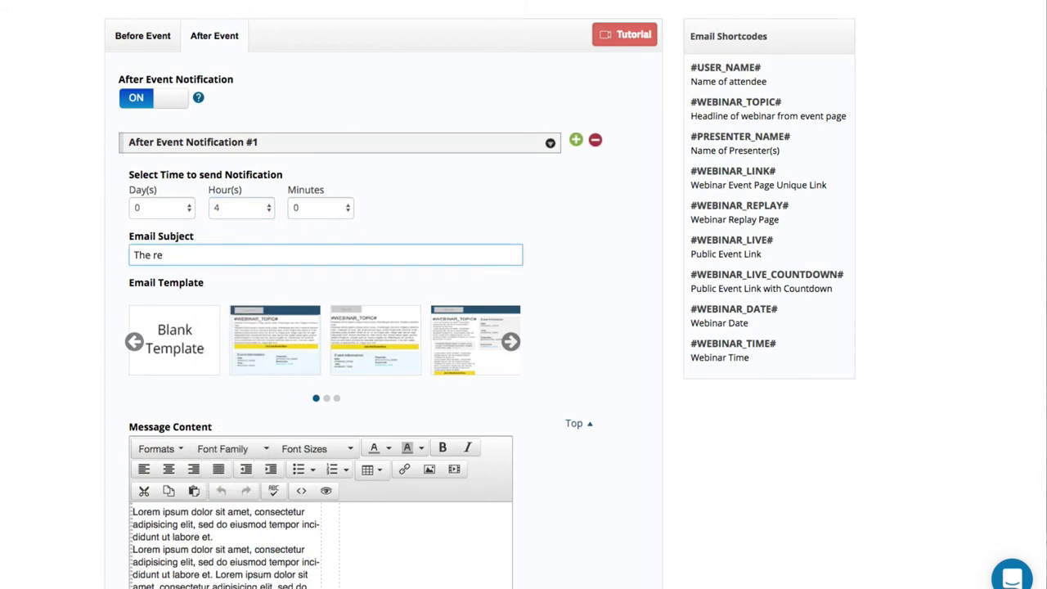
pyautogui.write('pay')
pyautogui.press('BackSpace')
pyautogui.write('lay is up but only for a s')
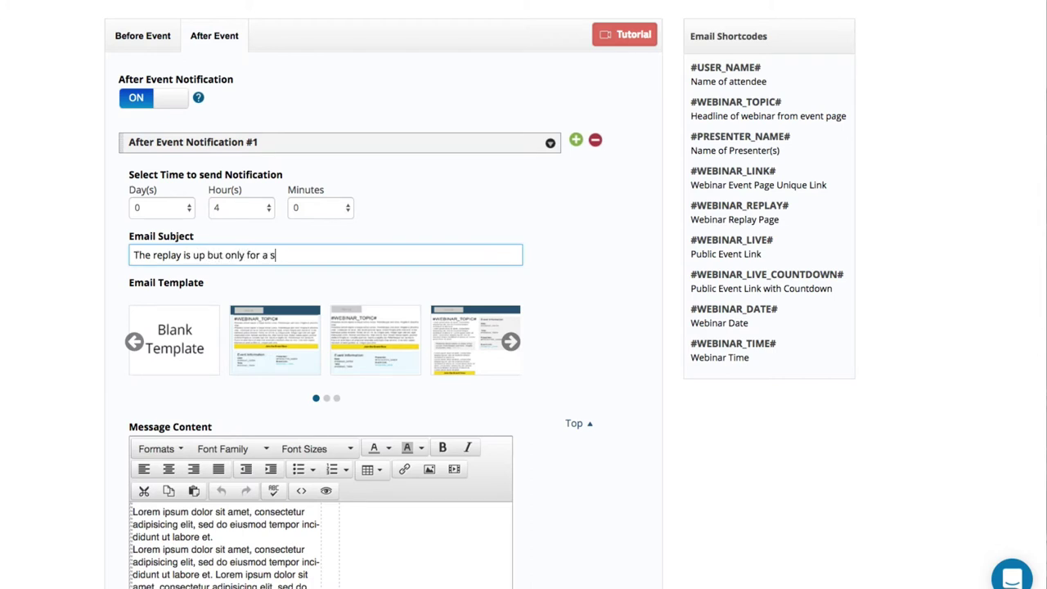
pyautogui.write('hort period of time!')
# Add After Event Notification #2 with the green + icon.
pyautogui.scroll(-3, 208, 273)
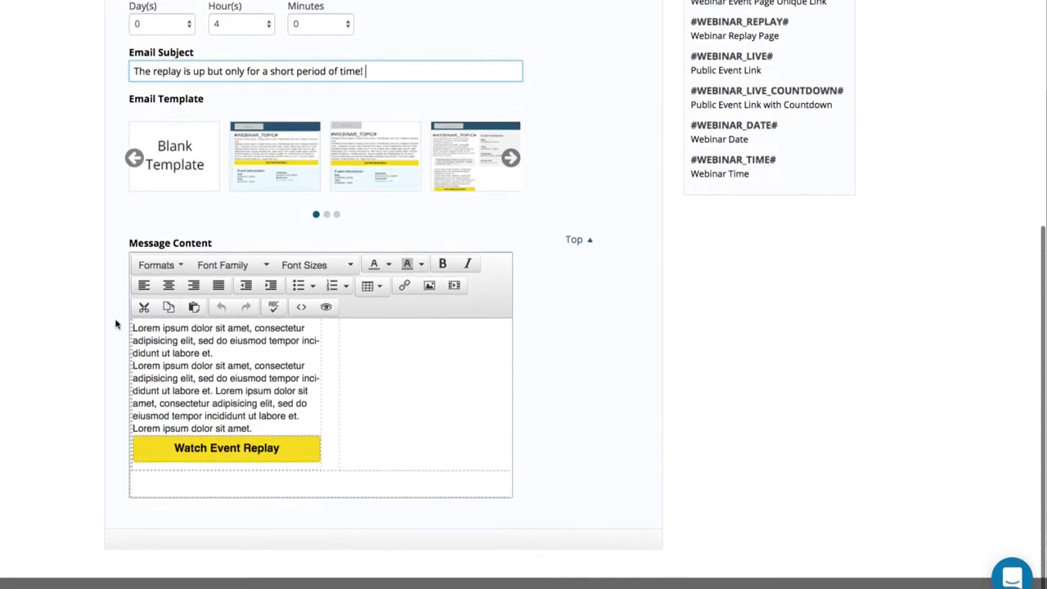
pyautogui.scroll(3, 433, 170)
pyautogui.click(576, 140)
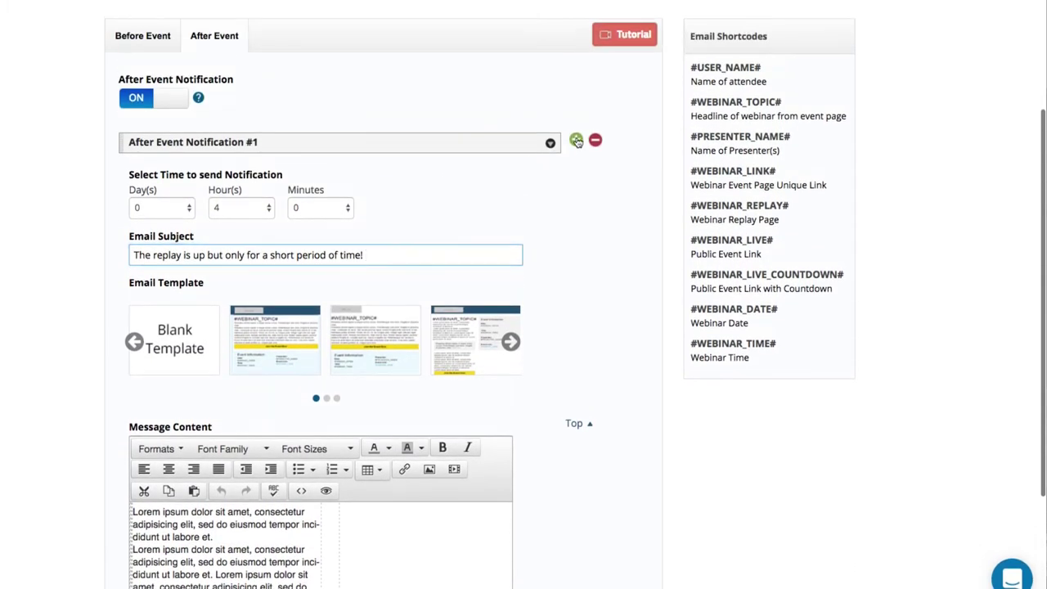
# Set notification #2 to 16 hours with subject 'The replay expires in 2 days'.
pyautogui.scroll(-8, 338, 157)
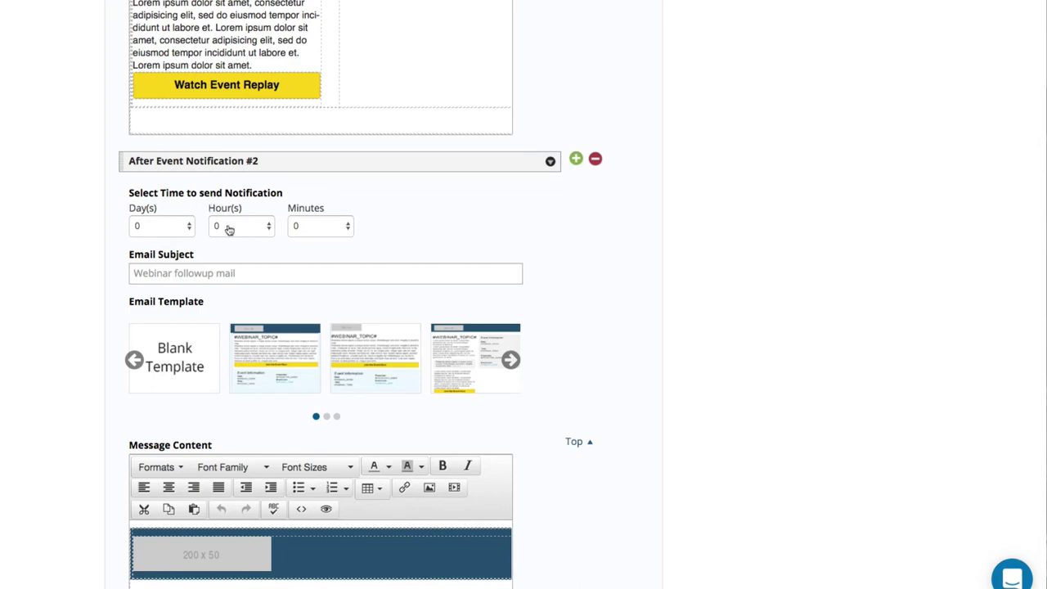
pyautogui.scroll(3, 183, 182)
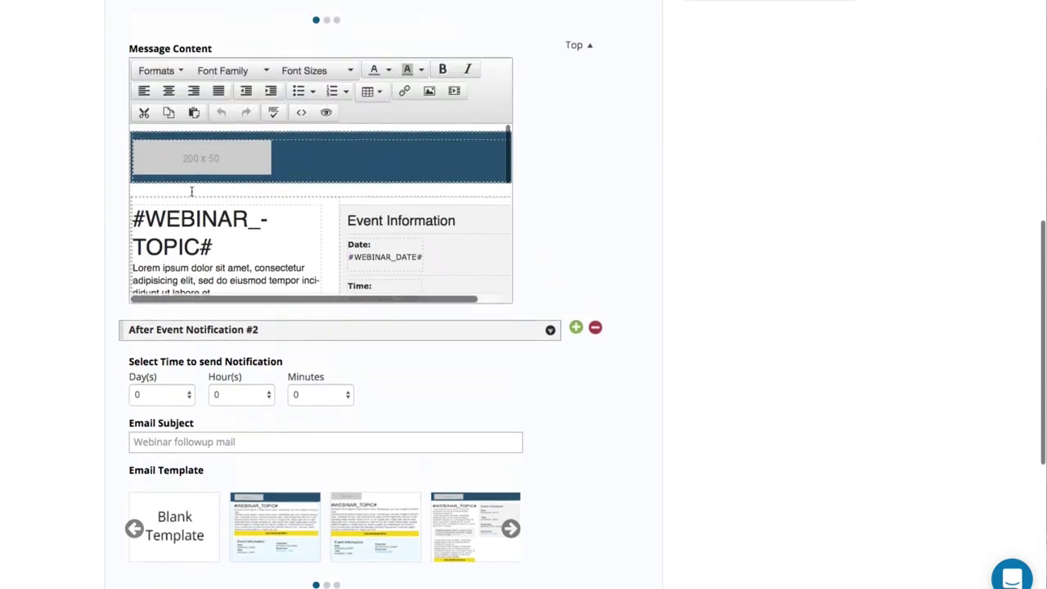
pyautogui.scroll(-1, 191, 190)
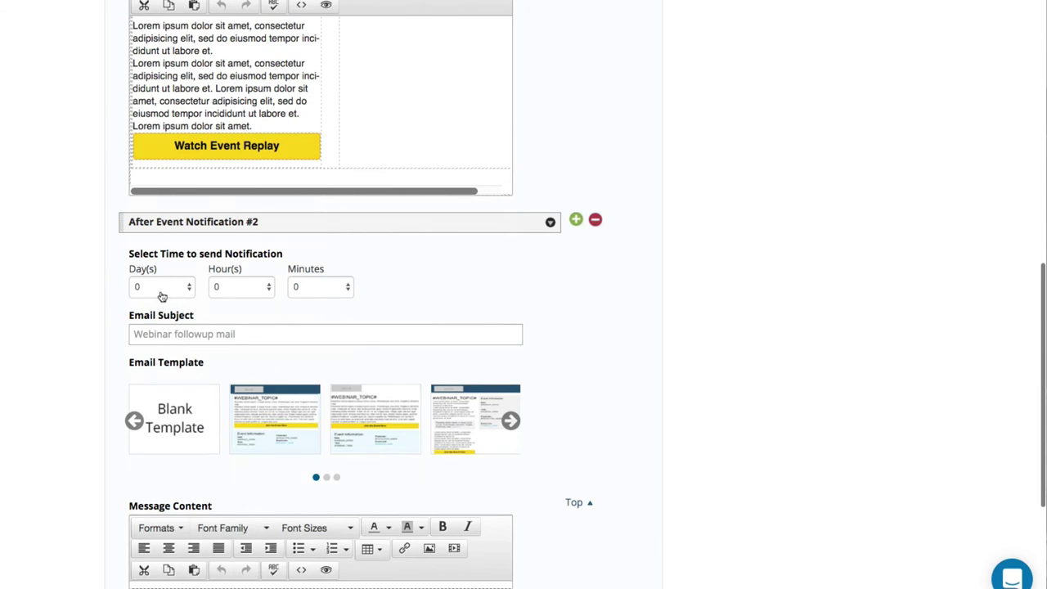
pyautogui.click(234, 292)
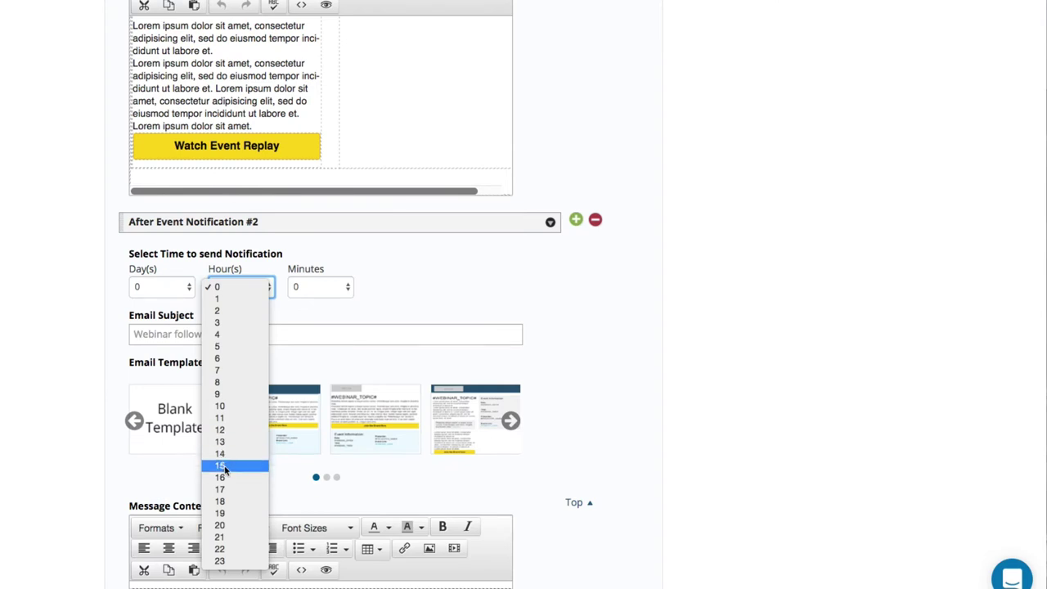
pyautogui.click(223, 478)
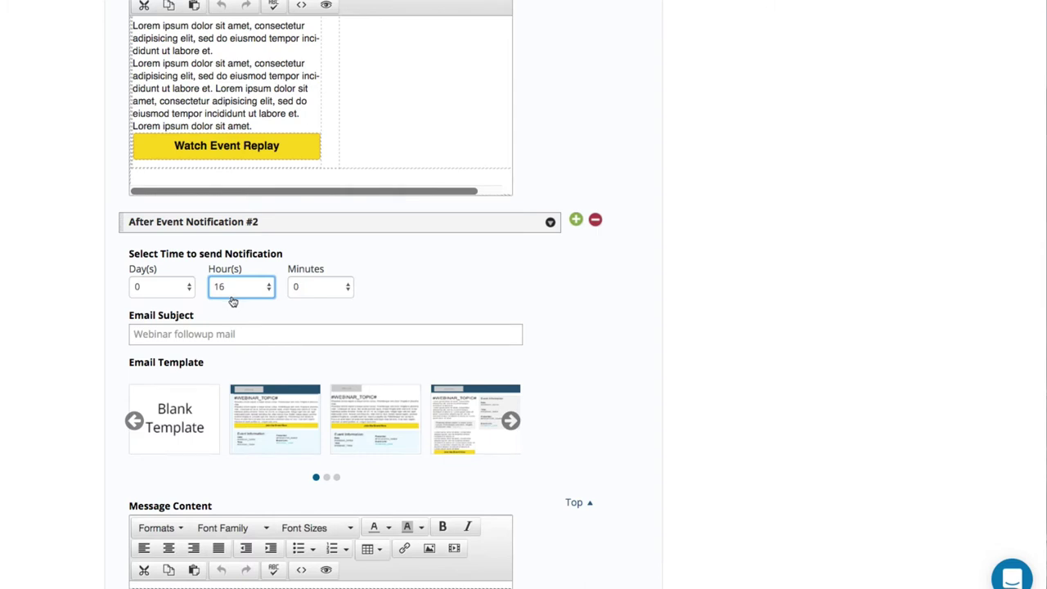
pyautogui.click(200, 325)
pyautogui.write('The ')
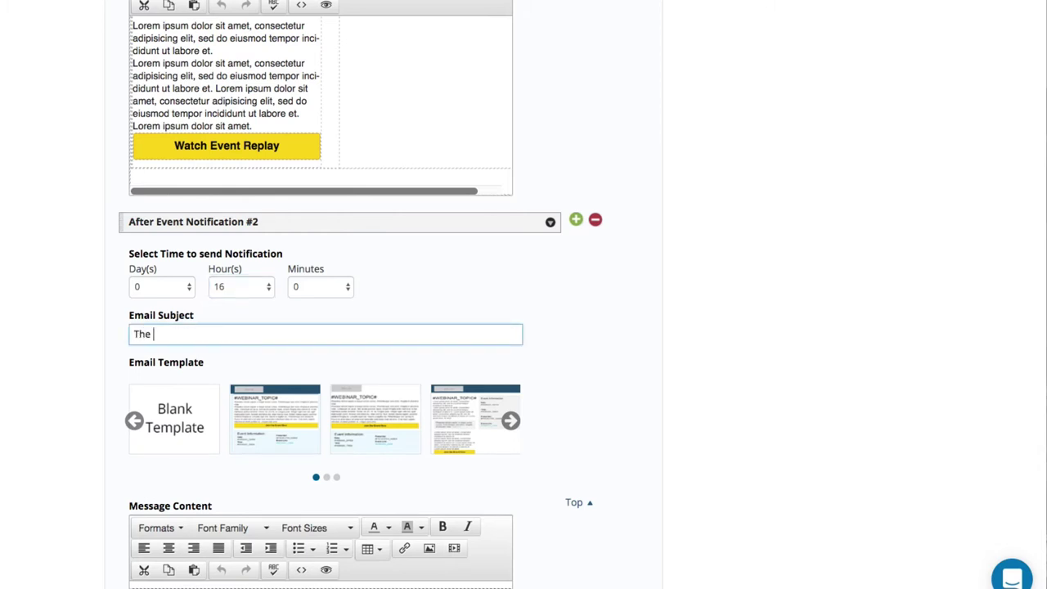
pyautogui.write('replay expires in 2 ')
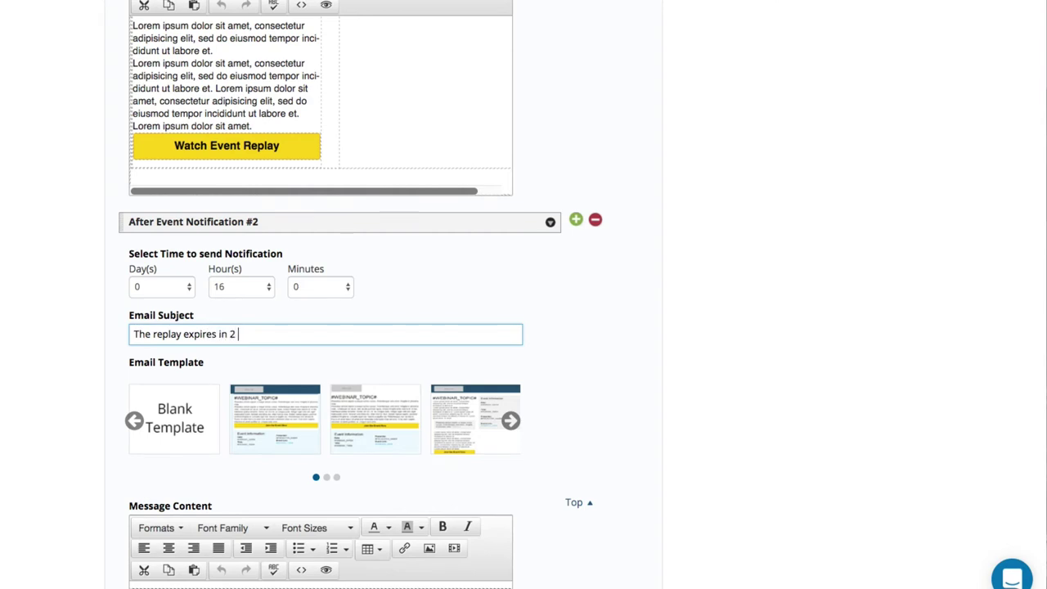
pyautogui.write('days')
# Add a third after-event notification.
pyautogui.scroll(-3, 189, 350)
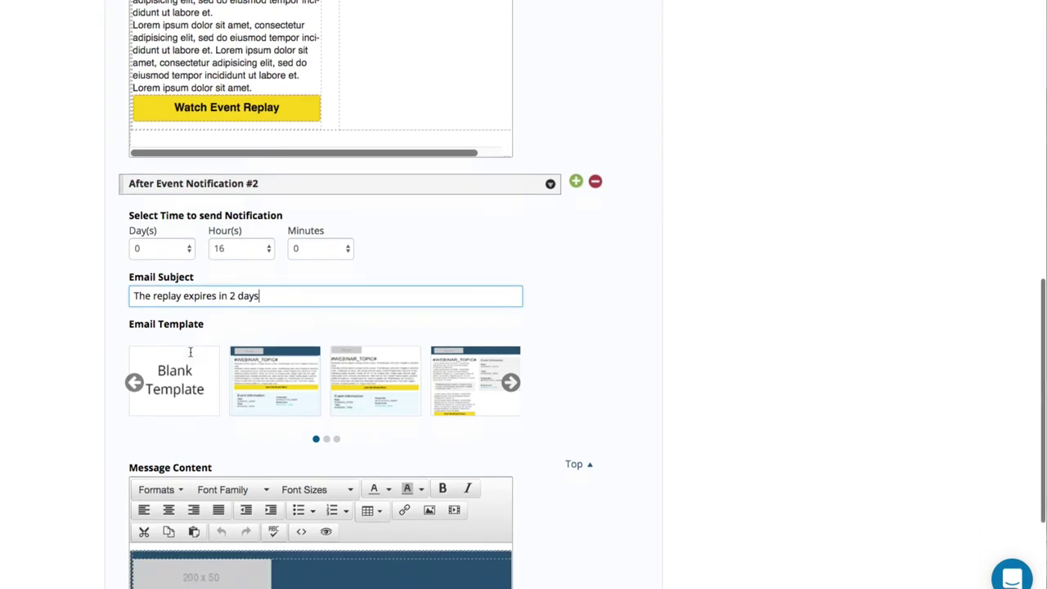
pyautogui.scroll(-3, 76, 422)
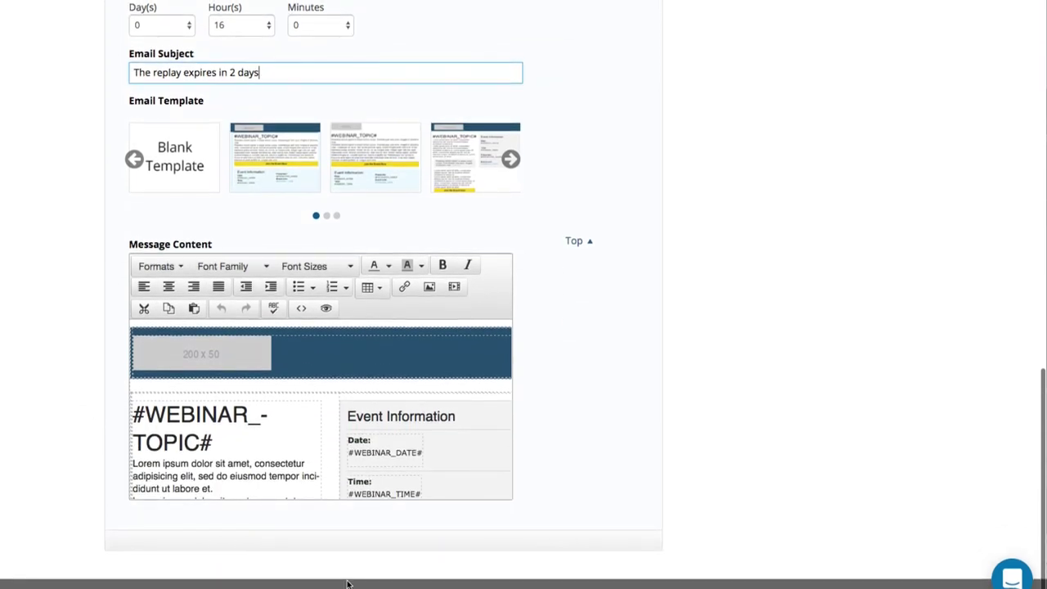
pyautogui.scroll(3, 537, 385)
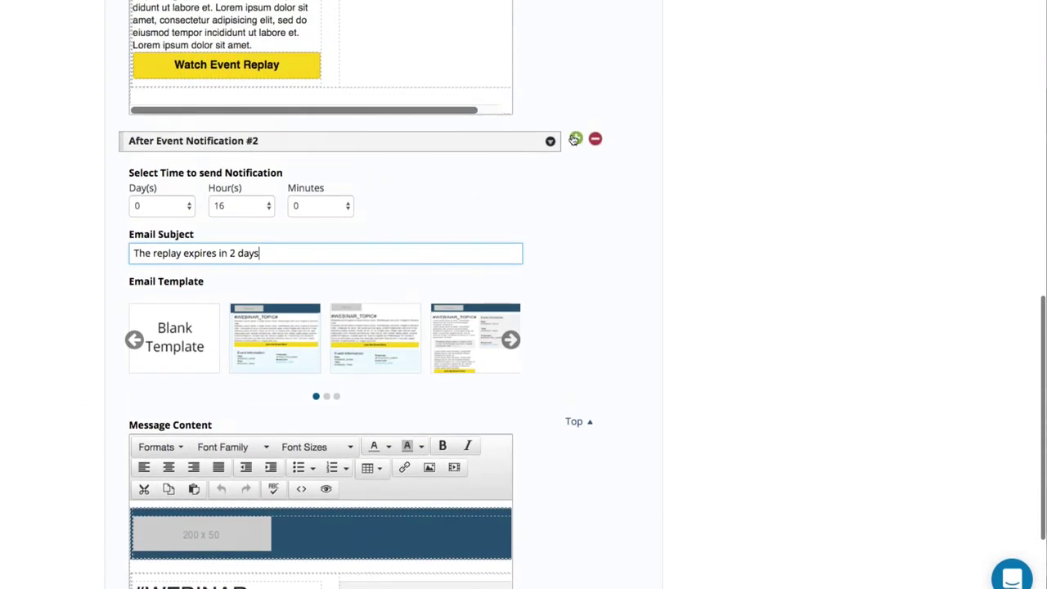
pyautogui.click(457, 286)
# Schedule notification #3 for 1 day and 16 hours.
pyautogui.scroll(-8, 408, 338)
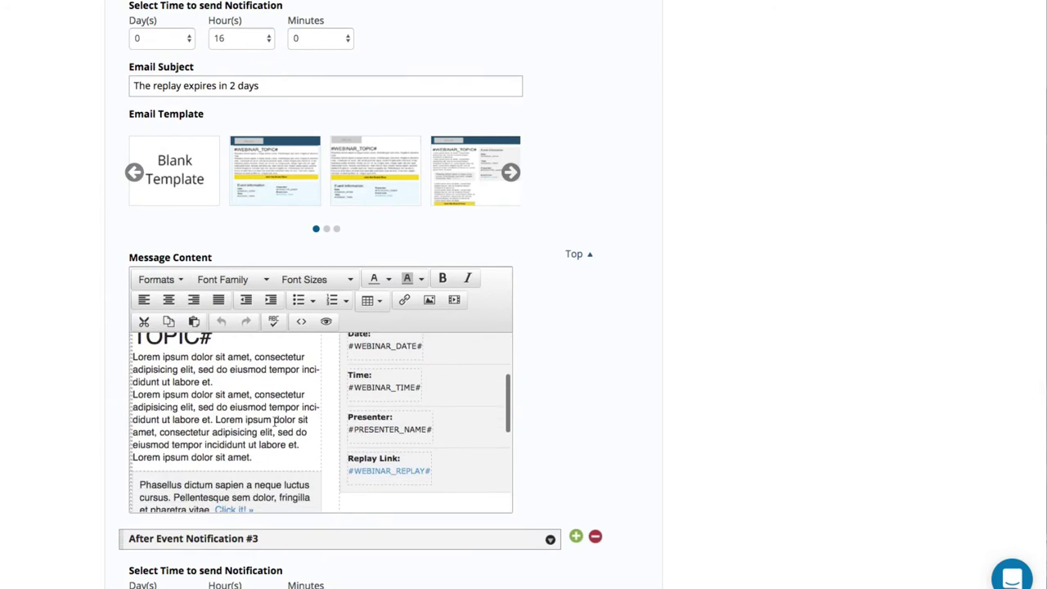
pyautogui.scroll(-3, 214, 517)
pyautogui.click(156, 453)
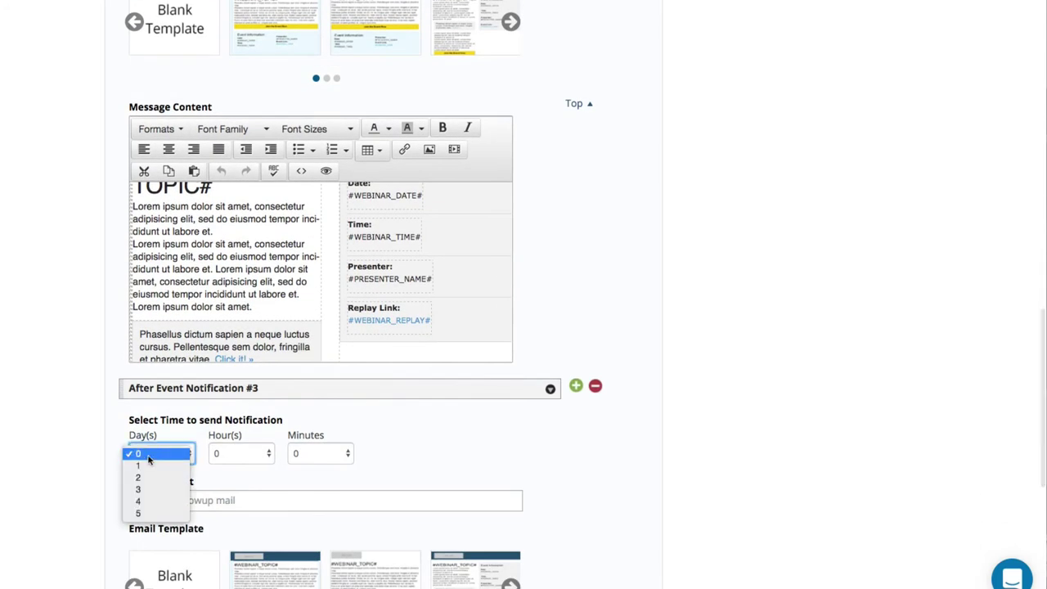
pyautogui.click(145, 465)
pyautogui.click(255, 455)
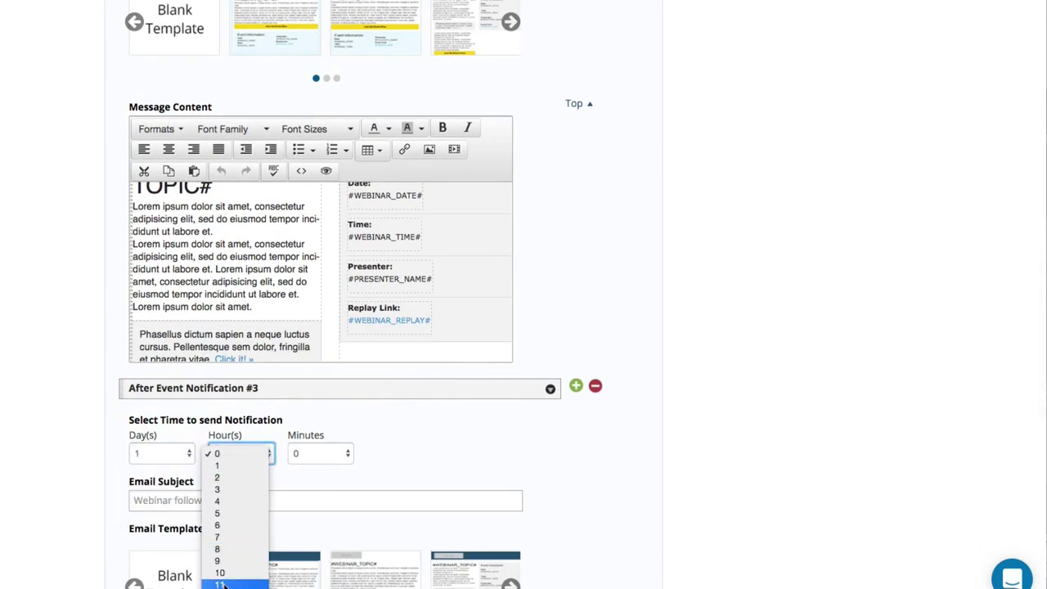
pyautogui.click(221, 516)
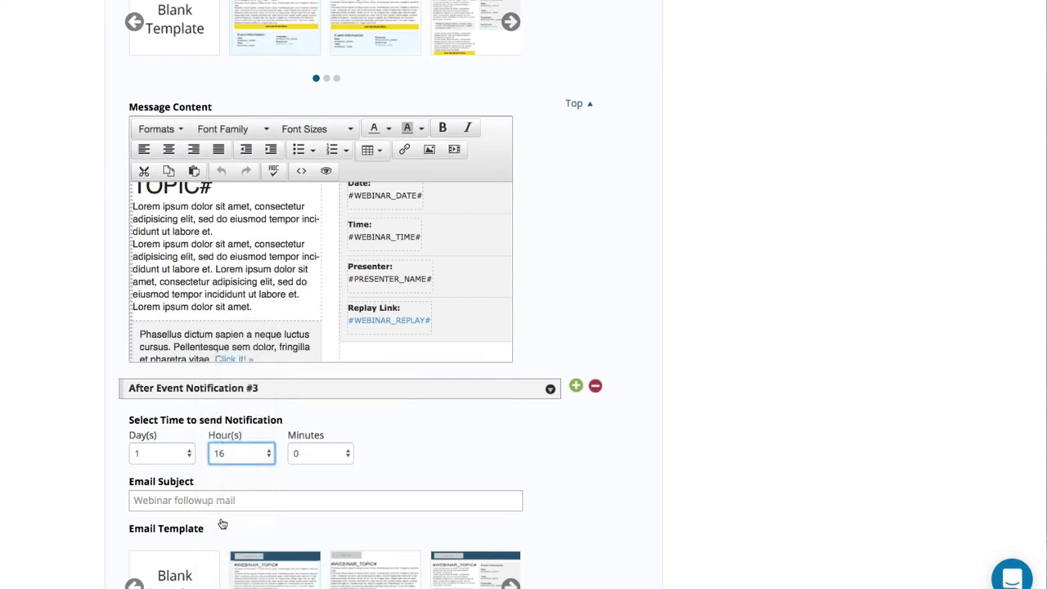
# Give notification #3 the subject '1 day before the replay expires...' and submit the settings.
pyautogui.click(198, 498)
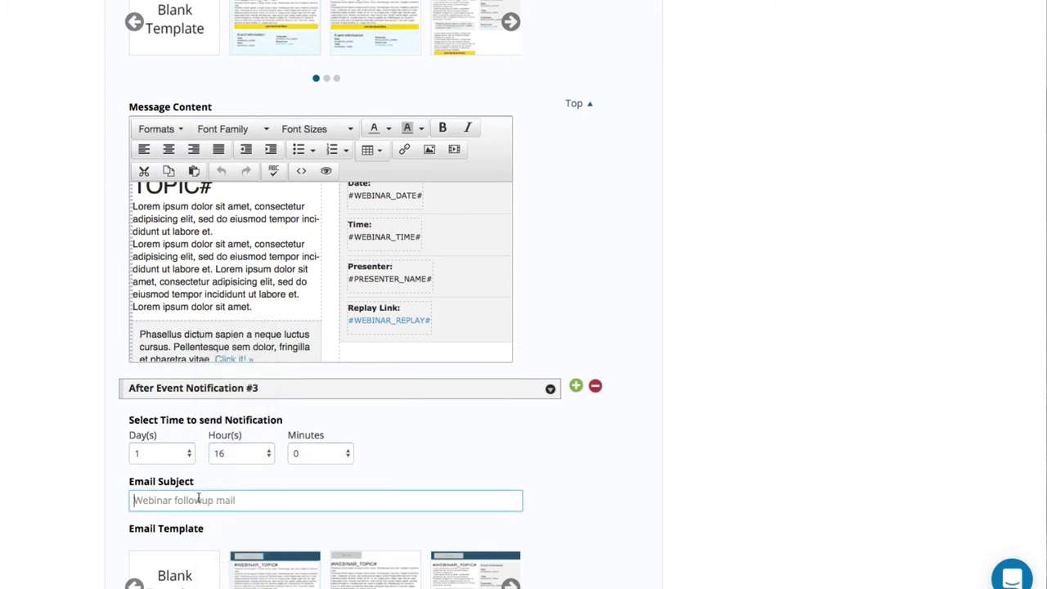
pyautogui.write('1 day bef')
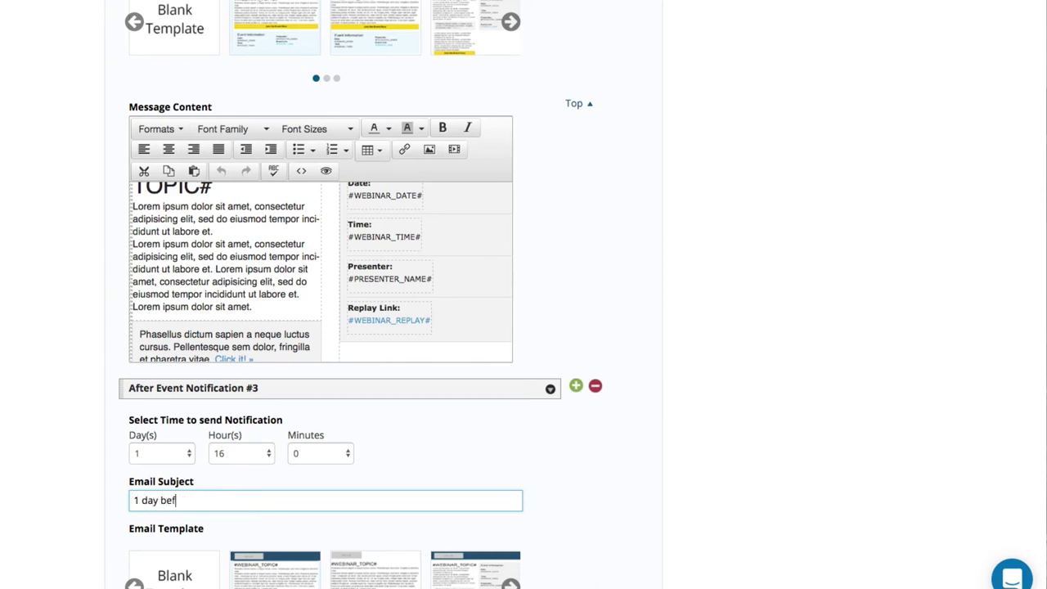
pyautogui.write('ore the replay exprie')
pyautogui.write('ires')
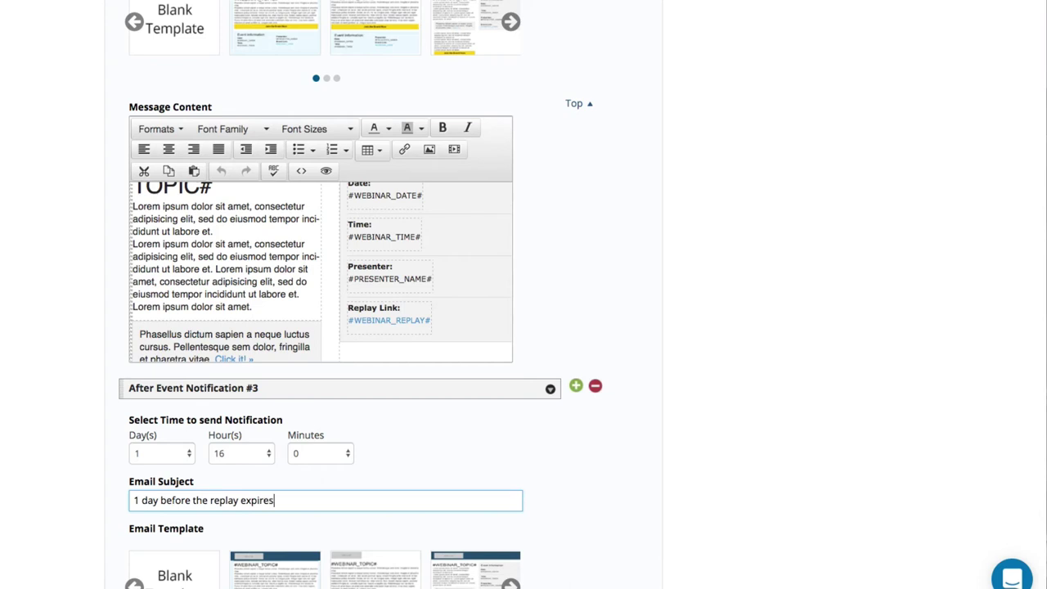
pyautogui.write('...')
pyautogui.scroll(-5, 202, 500)
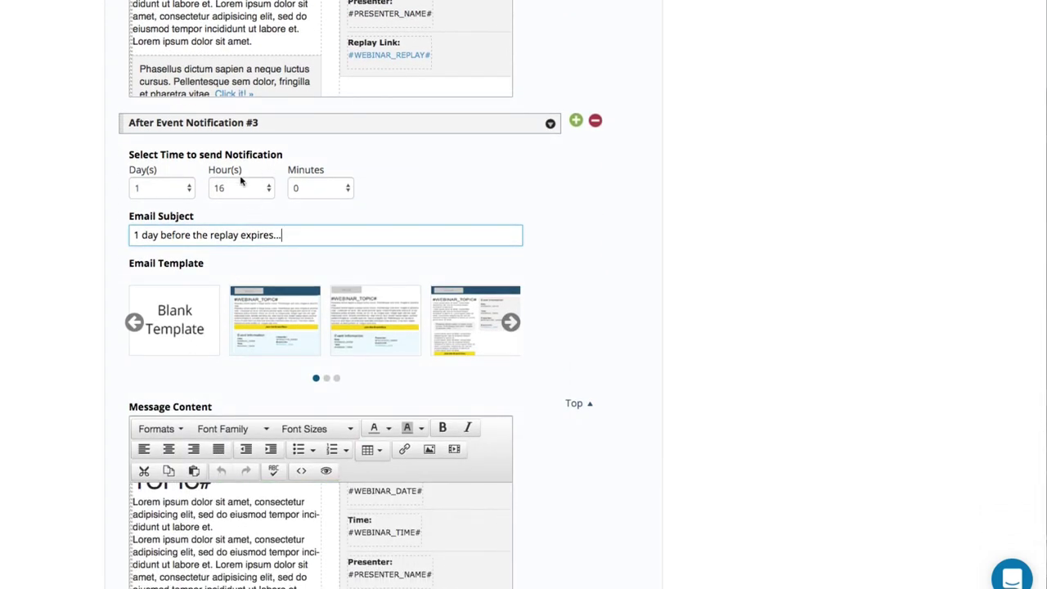
pyautogui.press('Return')
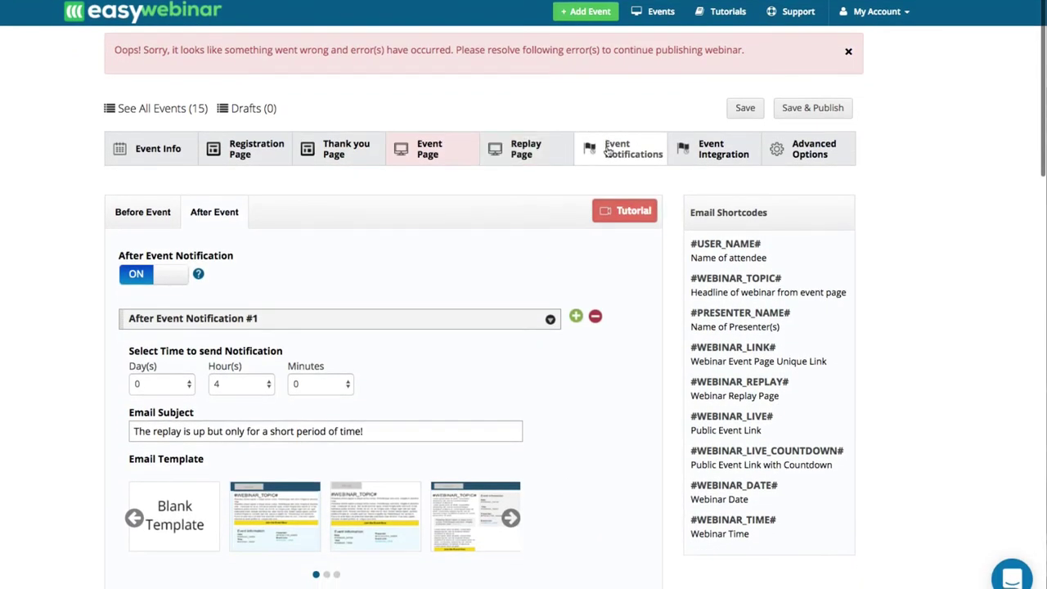
# On the Event Integration tab, open the Select autoresponder dropdown.
pyautogui.click(724, 145)
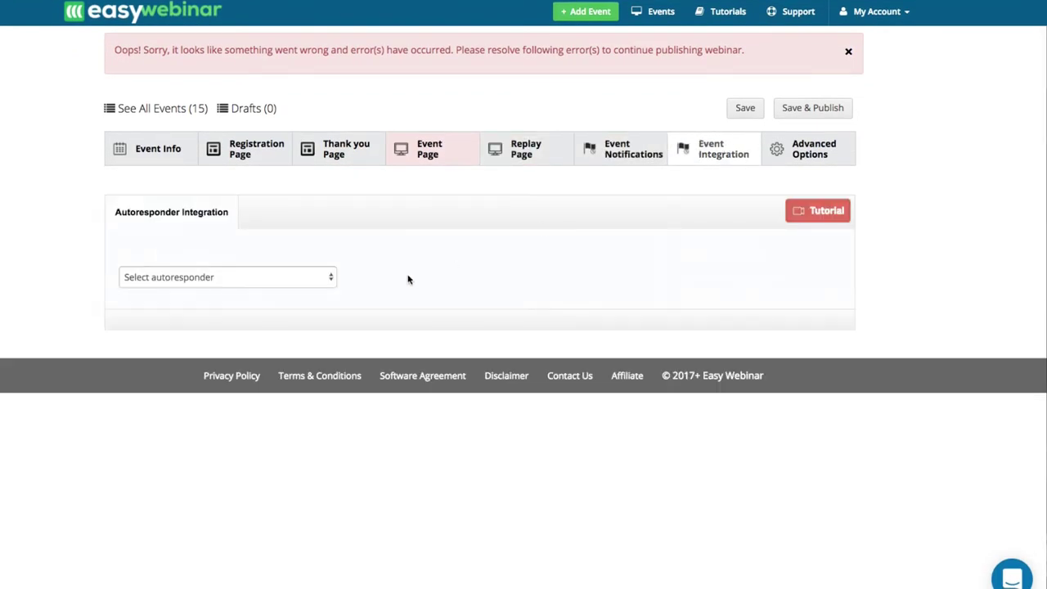
pyautogui.click(219, 278)
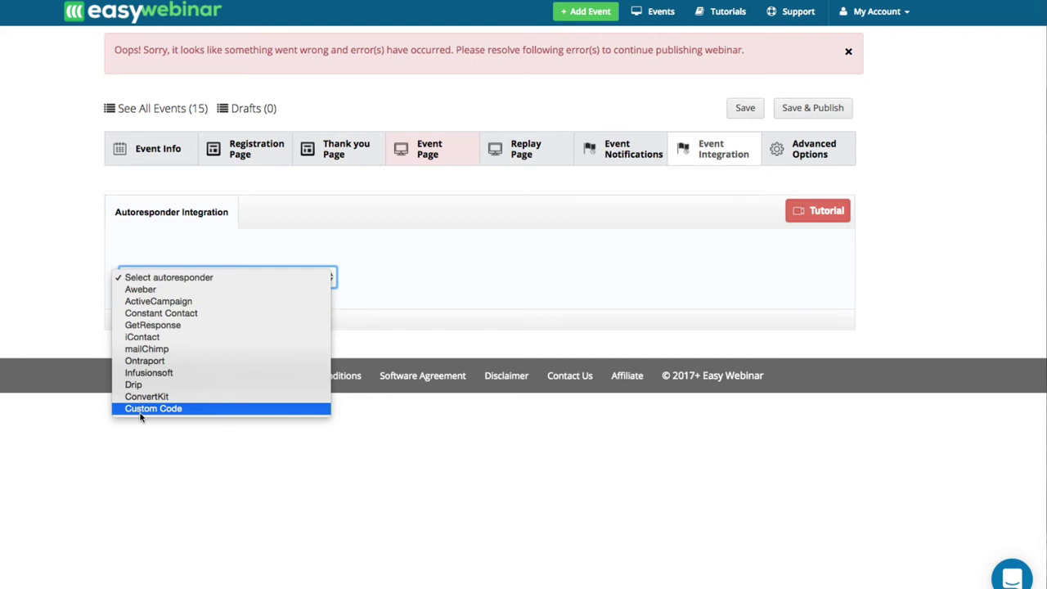
# Select Infusionsoft as autoresponder and assign the June 2017 registered, showed and No show tags.
pyautogui.click(144, 373)
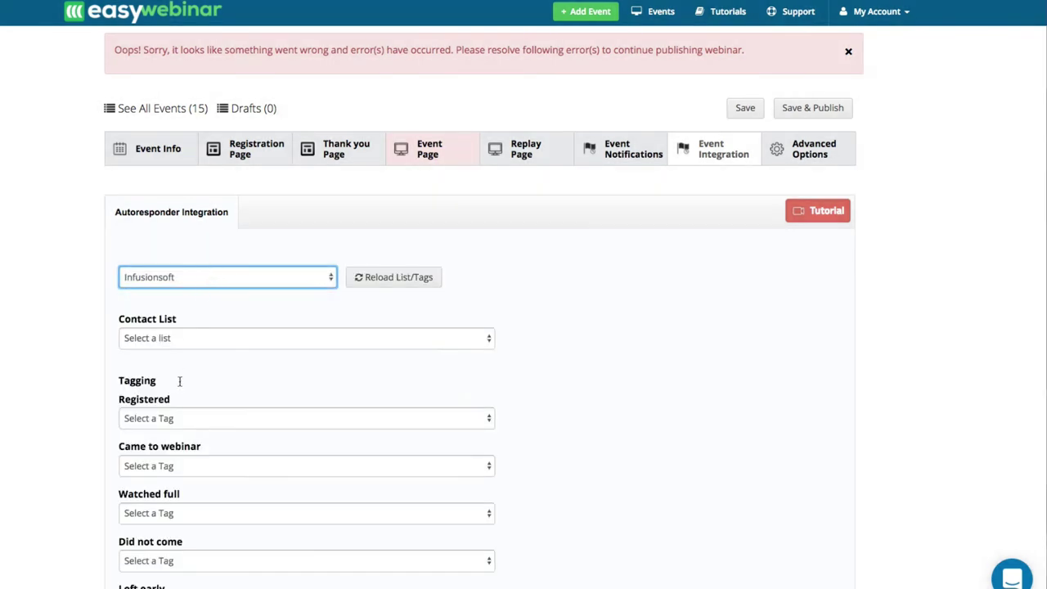
pyautogui.scroll(-1, 179, 381)
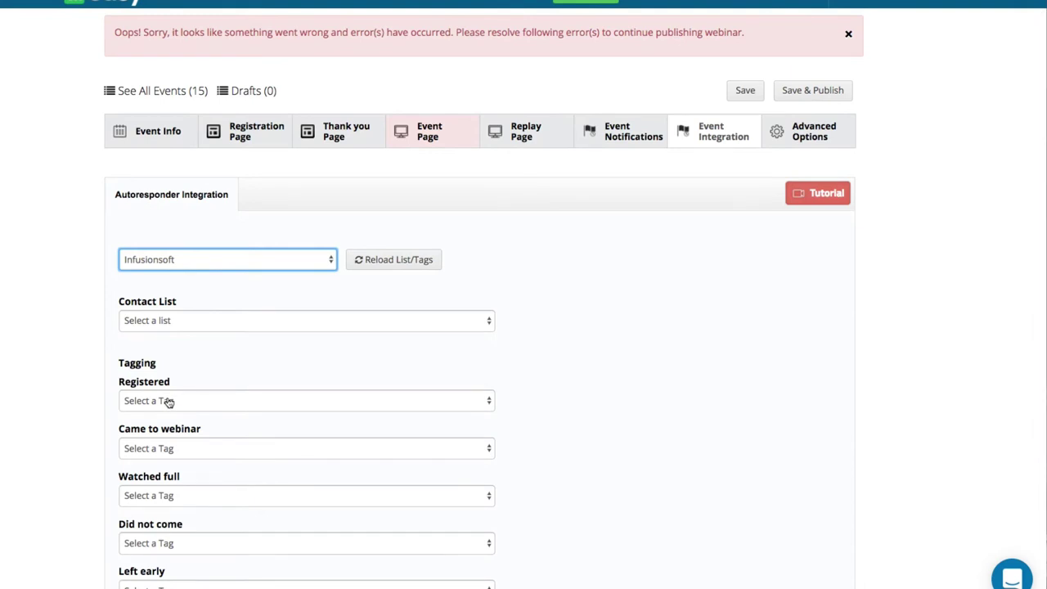
pyautogui.click(168, 401)
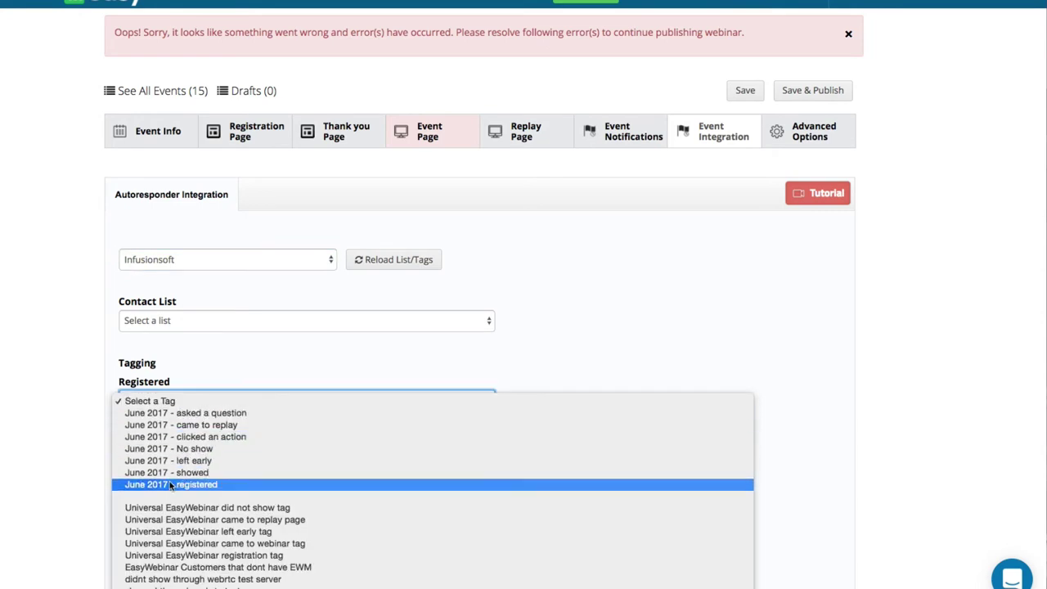
pyautogui.click(164, 484)
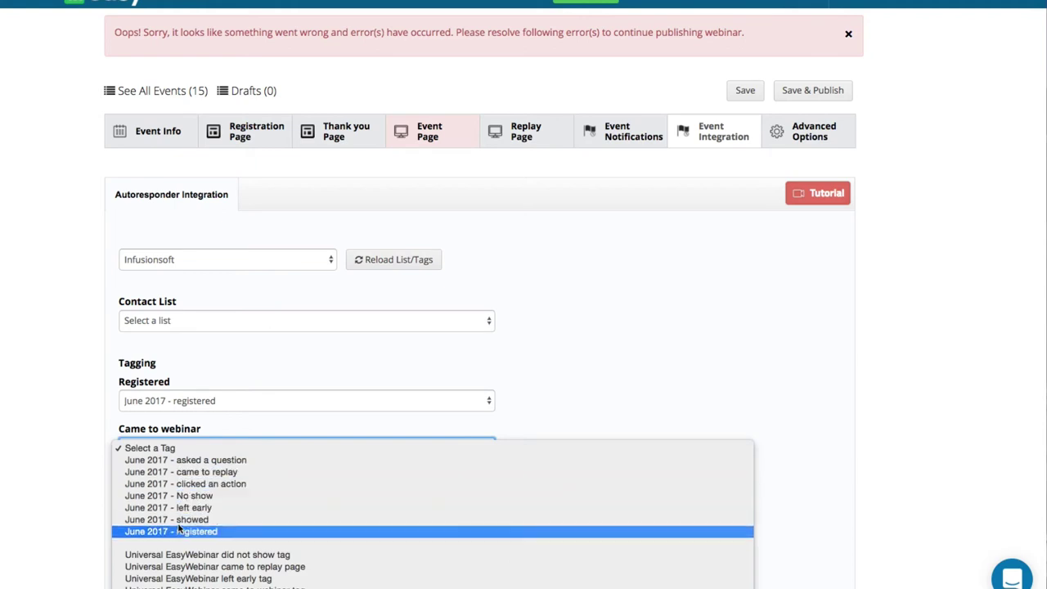
pyautogui.click(171, 519)
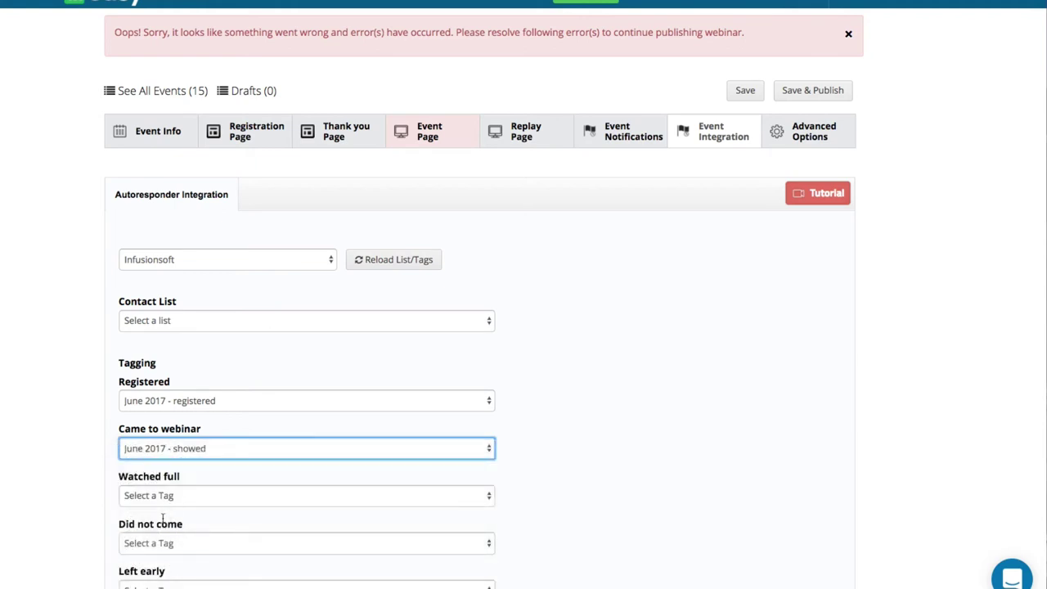
pyautogui.click(158, 544)
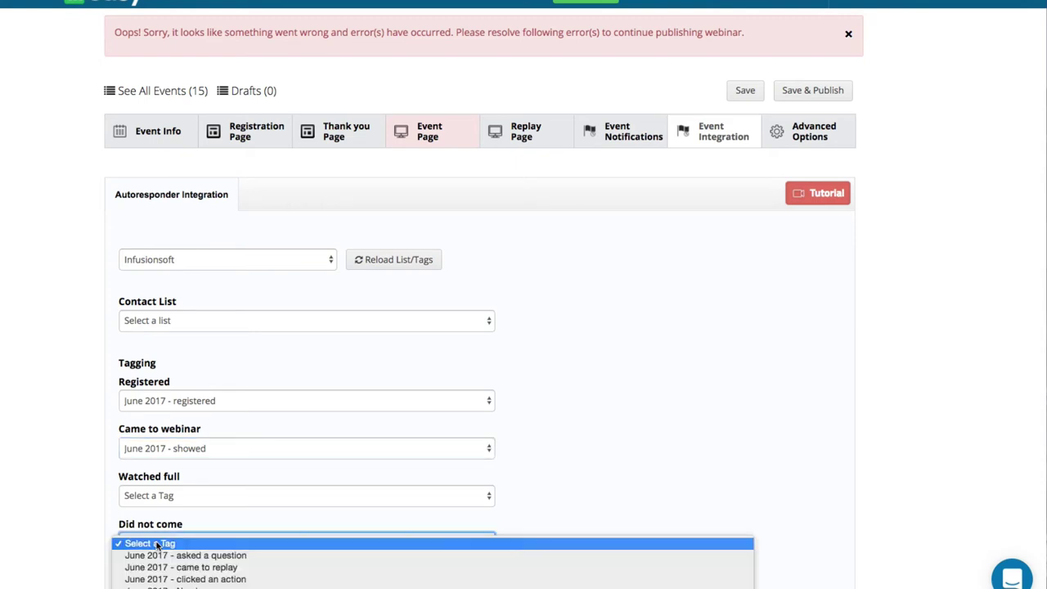
pyautogui.click(166, 580)
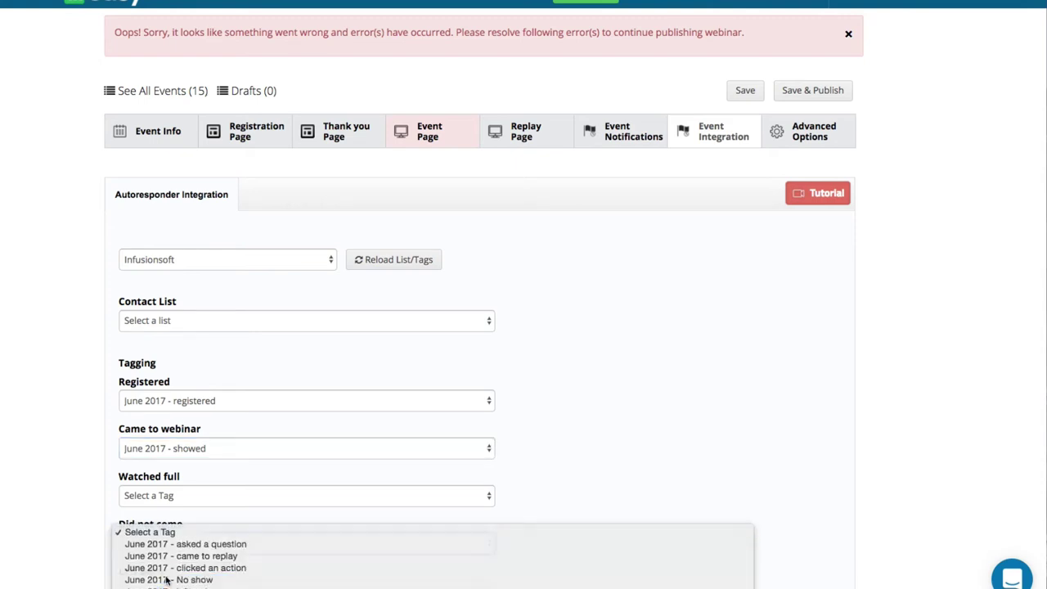
pyautogui.scroll(-3, 98, 524)
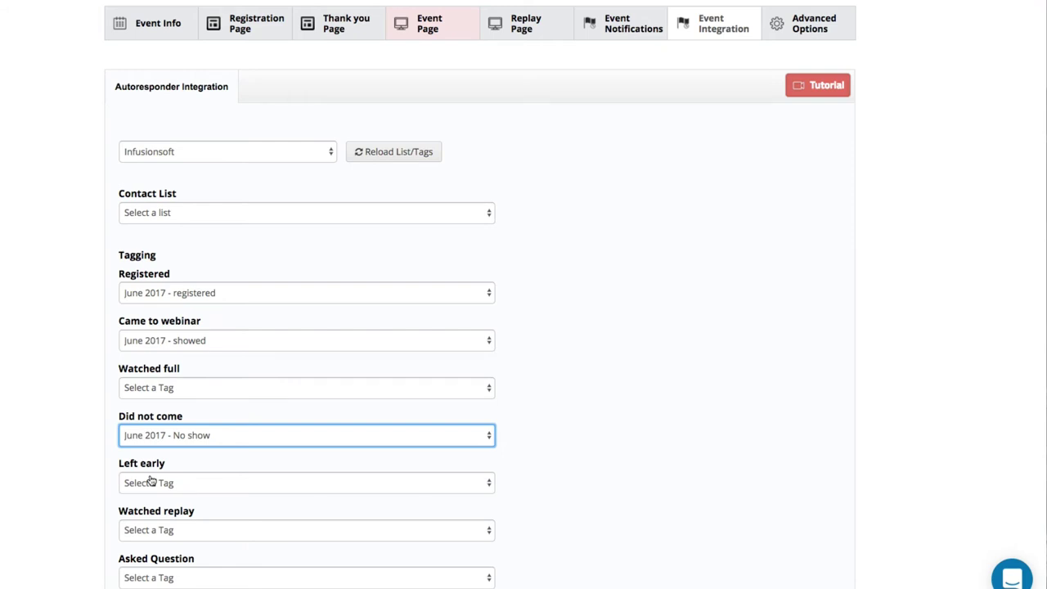
pyautogui.scroll(-2, 150, 481)
pyautogui.scroll(5, 150, 481)
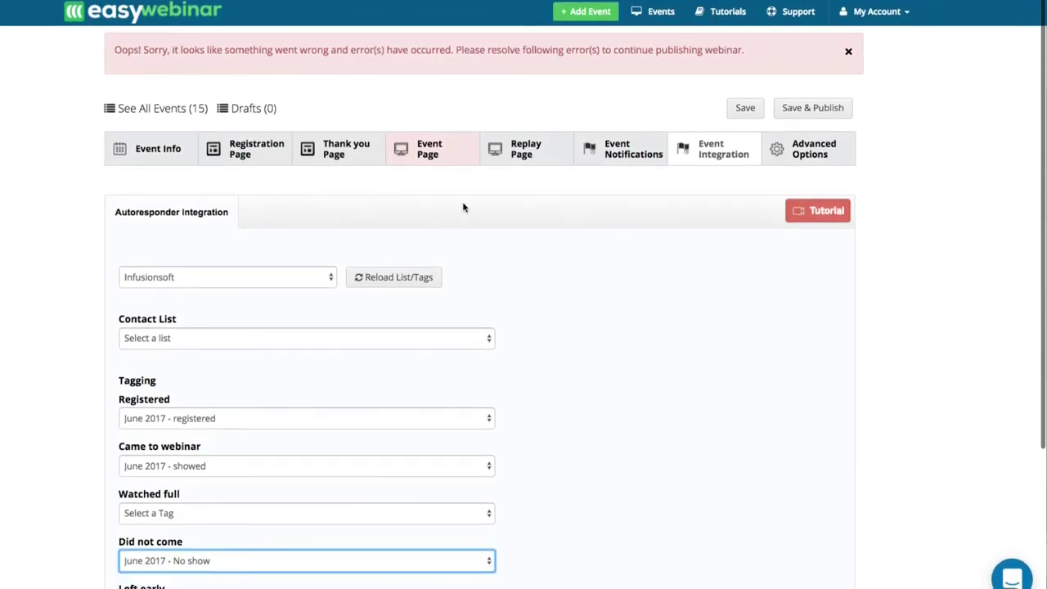
# Inspect the registration page link under Advanced Options > Rename Page URLs without editing, then view Countdown Page Settings.
pyautogui.click(810, 152)
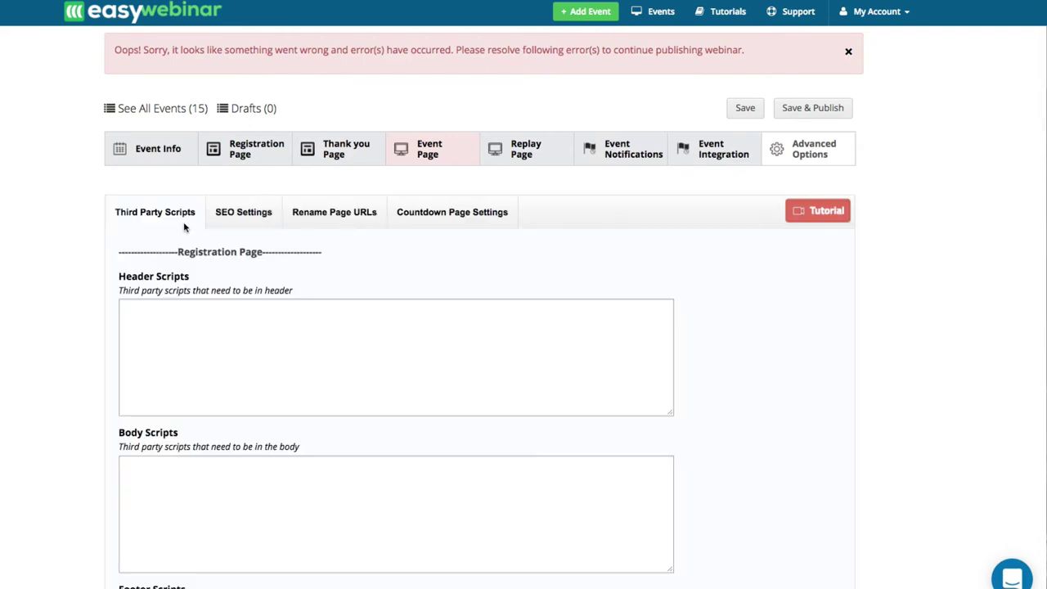
pyautogui.click(245, 226)
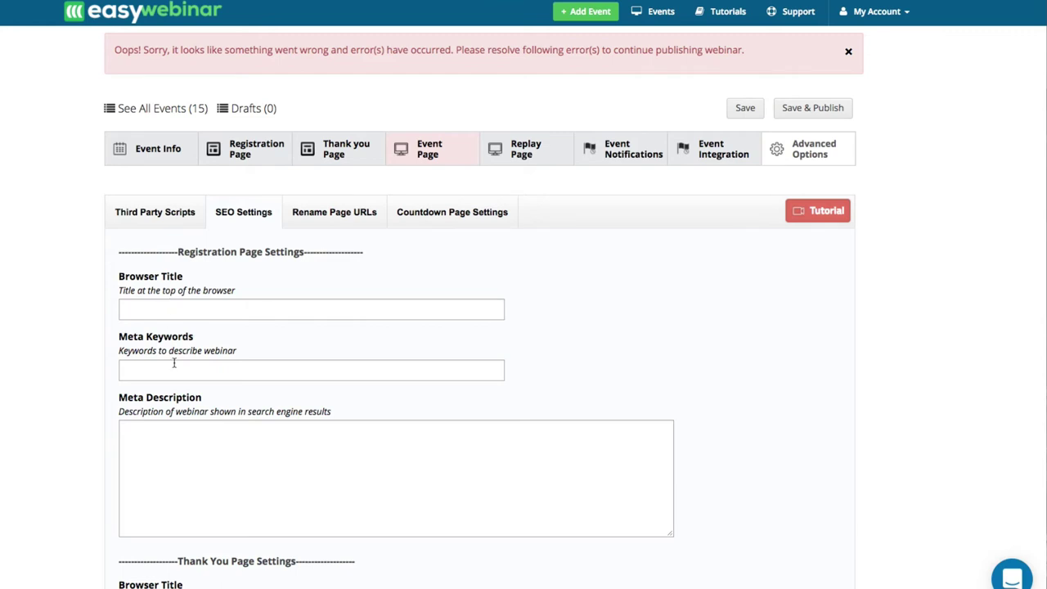
pyautogui.scroll(-1, 149, 425)
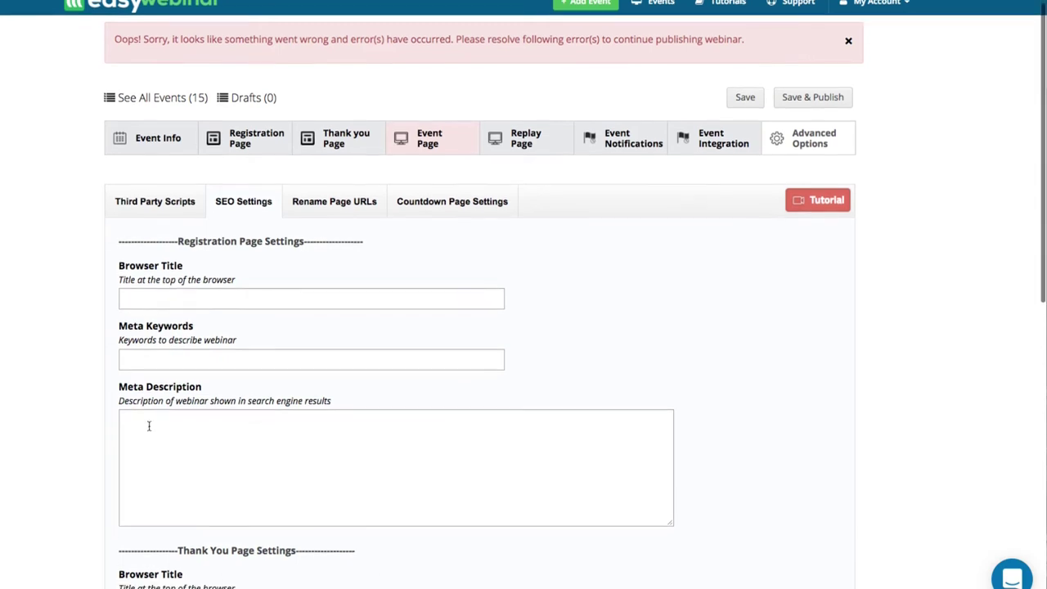
pyautogui.click(325, 196)
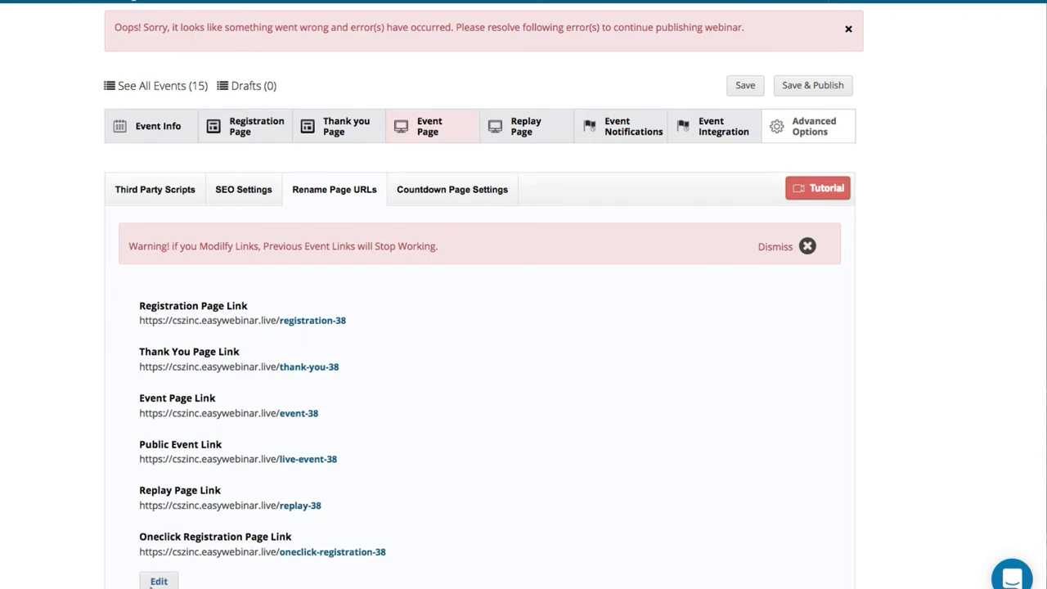
pyautogui.click(154, 579)
pyautogui.doubleClick(339, 324)
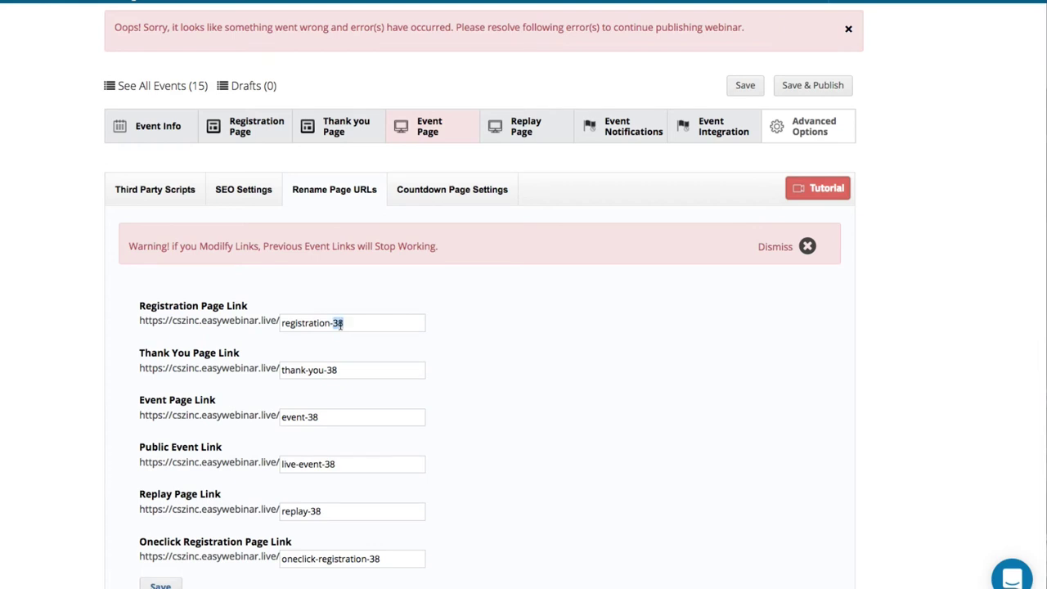
pyautogui.press('Return')
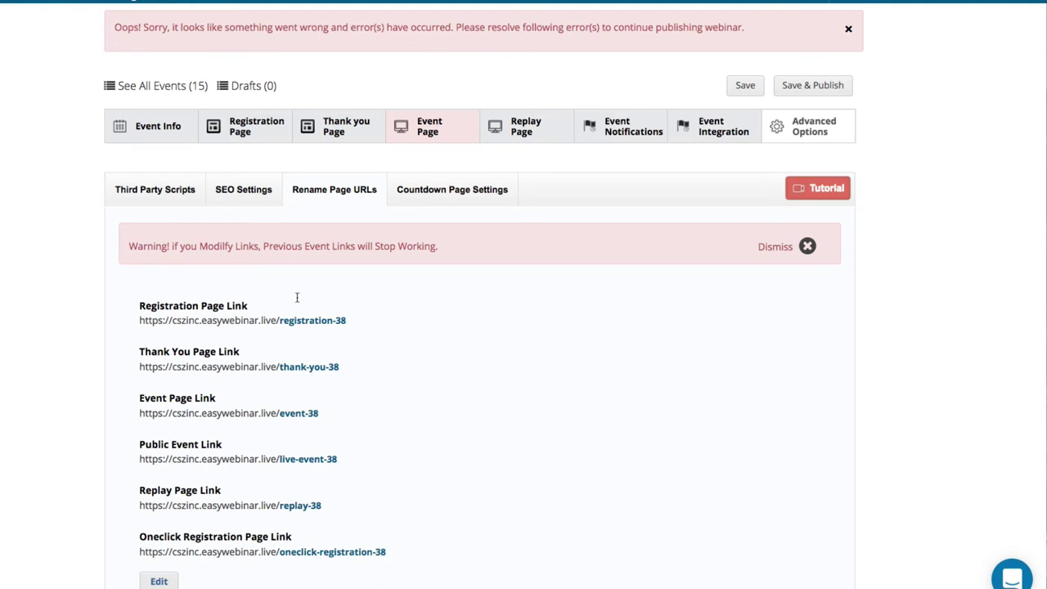
pyautogui.click(447, 204)
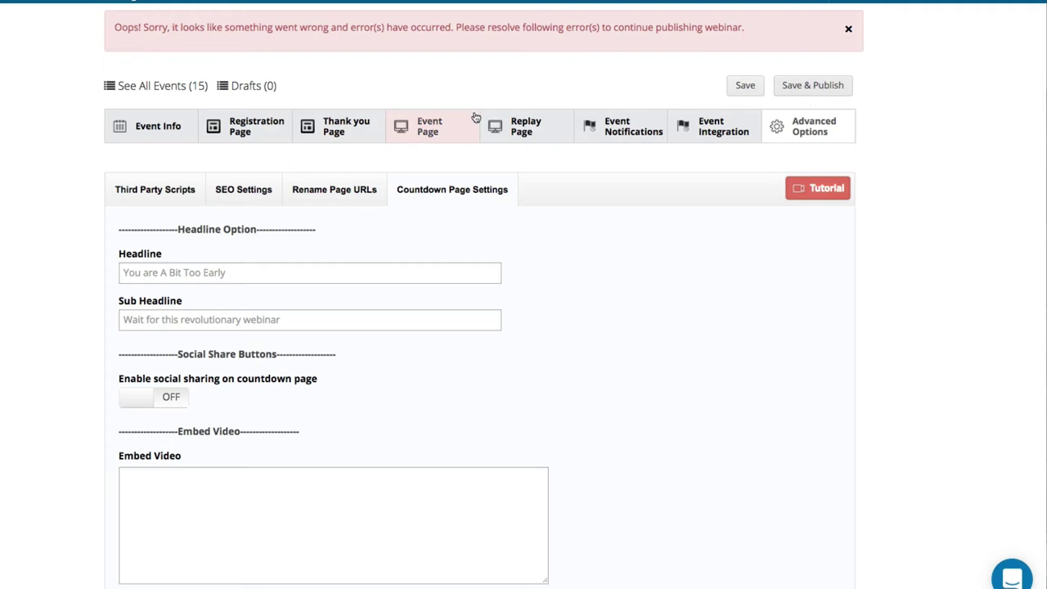
# Set Offer #1 on the event page to show at 00:00:05 and hide at 00:00:45.
pyautogui.click(449, 121)
pyautogui.scroll(-5, 303, 343)
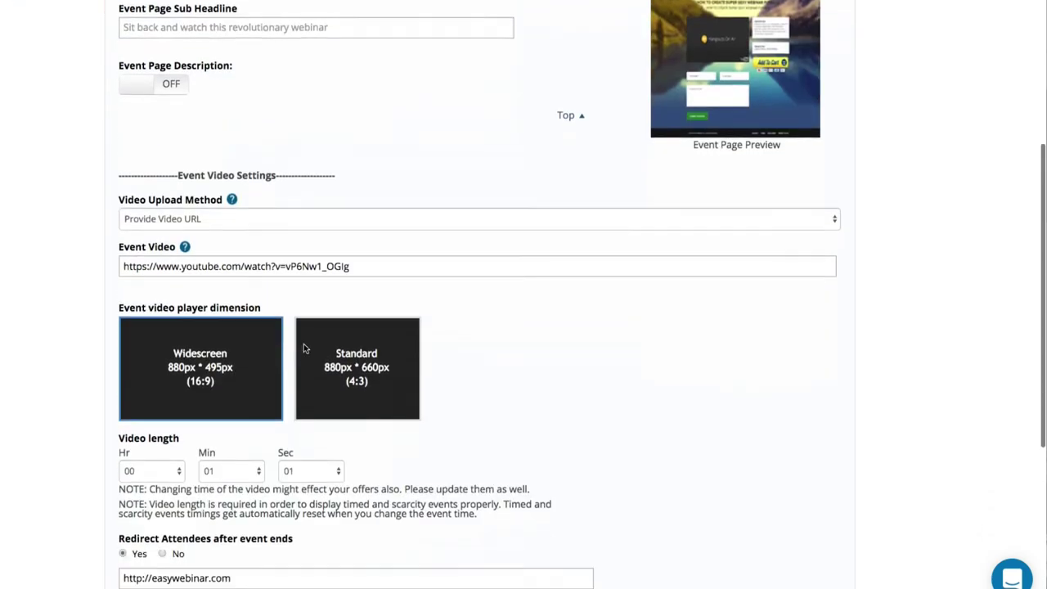
pyautogui.scroll(4, 289, 221)
pyautogui.scroll(-6, 273, 133)
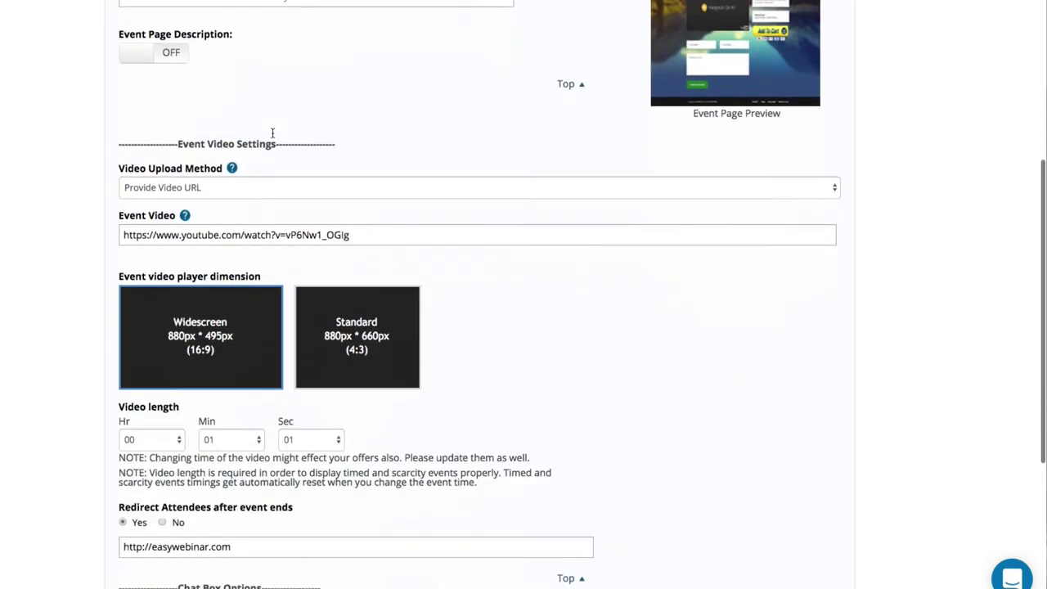
pyautogui.scroll(7, 163, 351)
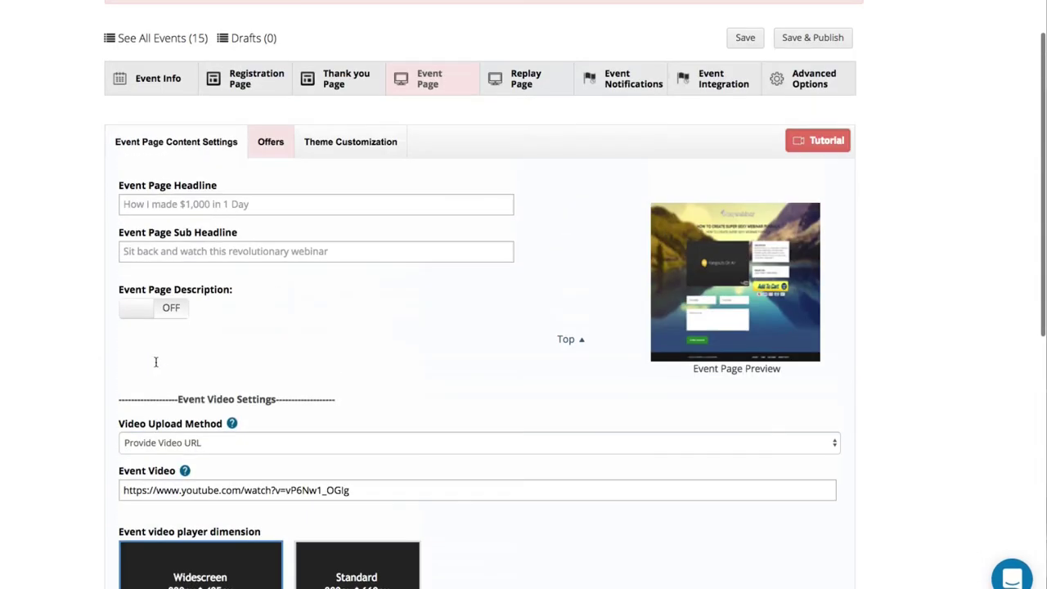
pyautogui.click(271, 147)
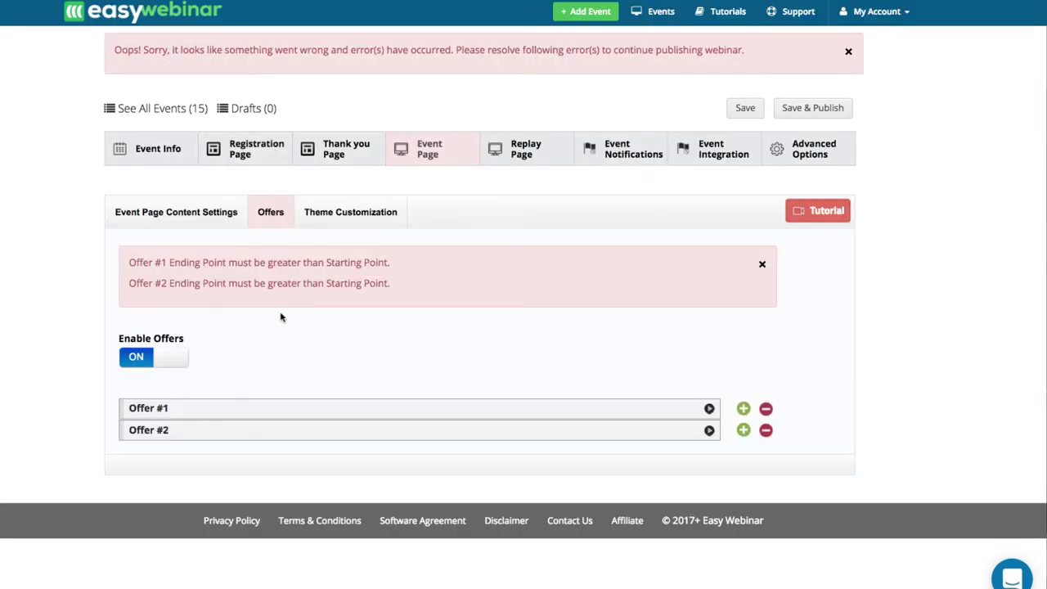
pyautogui.click(211, 428)
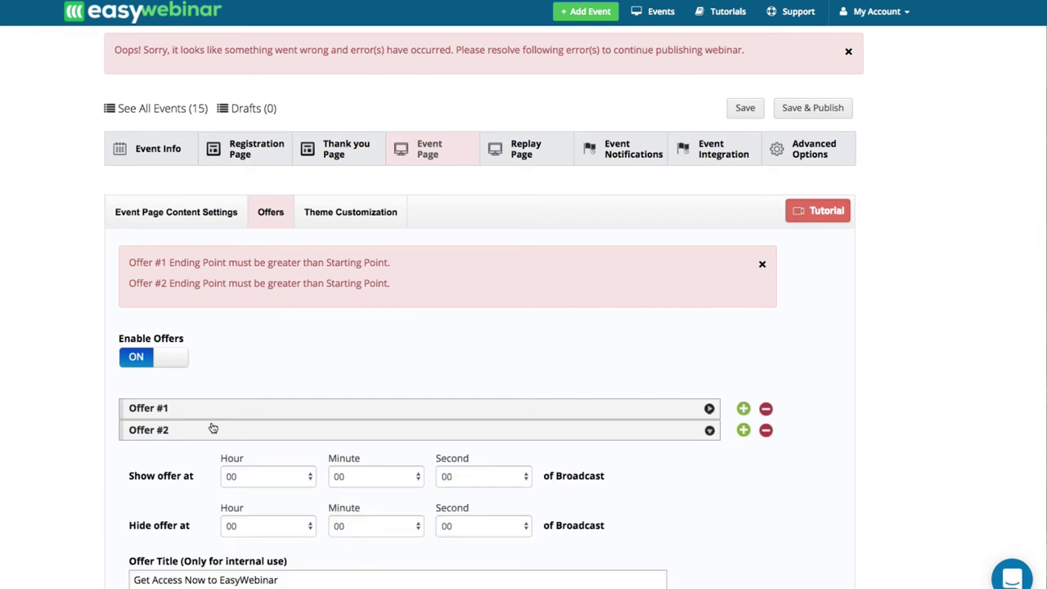
pyautogui.click(213, 411)
pyautogui.scroll(-3, 229, 458)
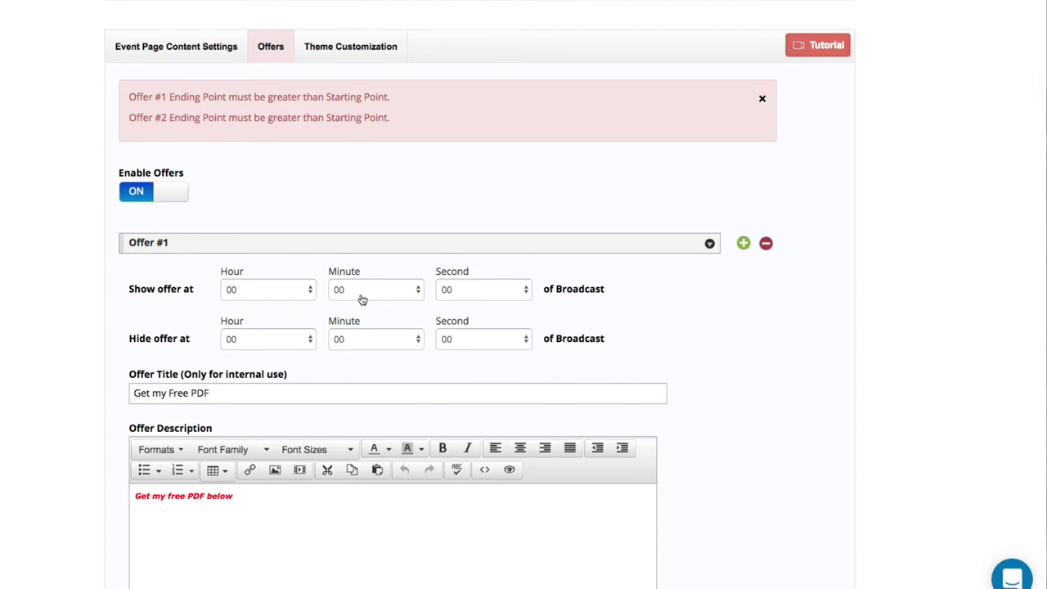
pyautogui.click(456, 288)
pyautogui.click(456, 349)
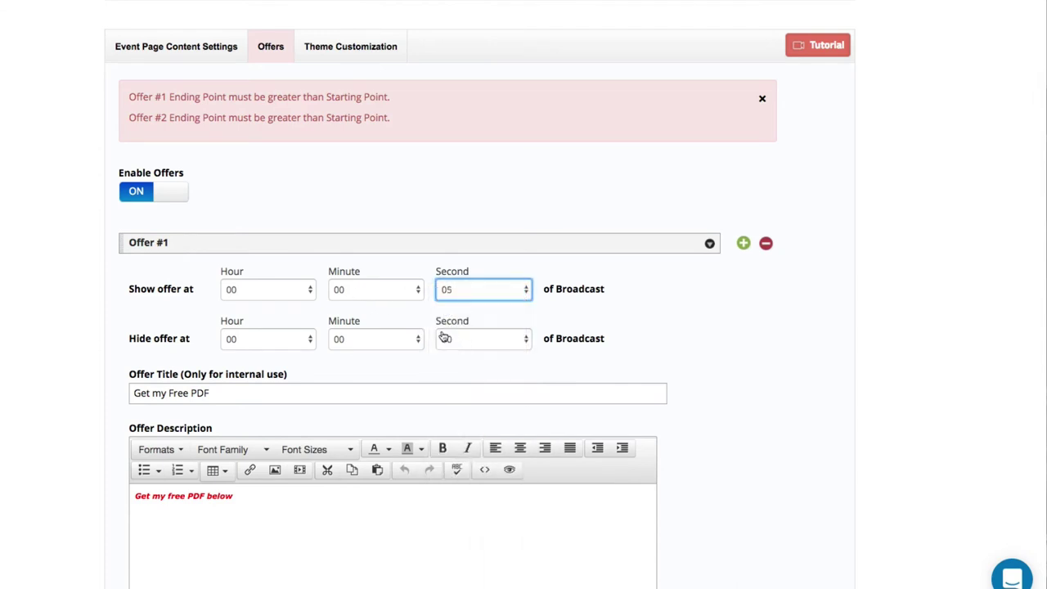
pyautogui.click(375, 343)
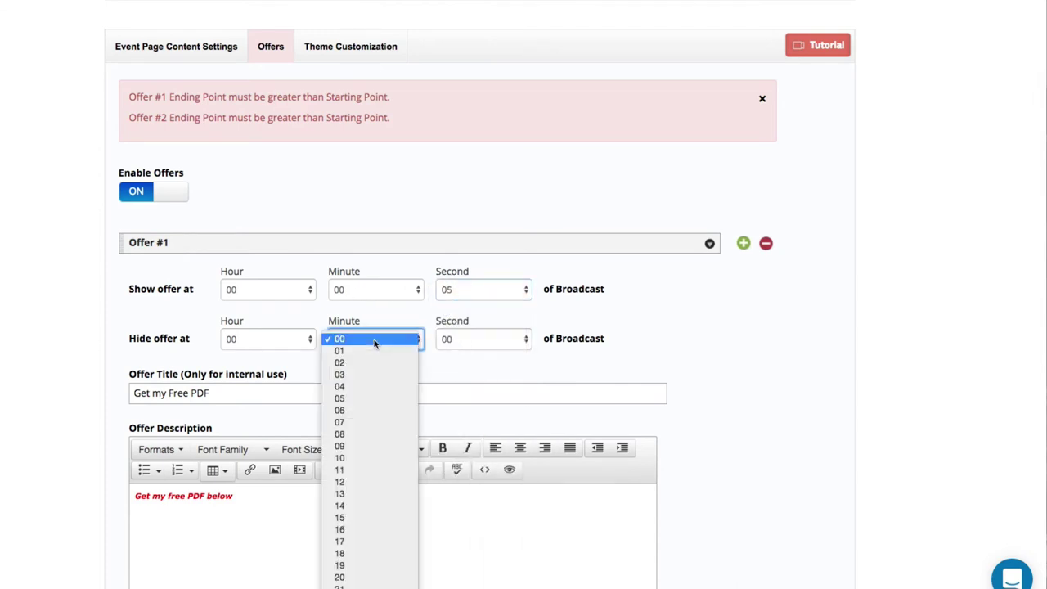
pyautogui.click(464, 347)
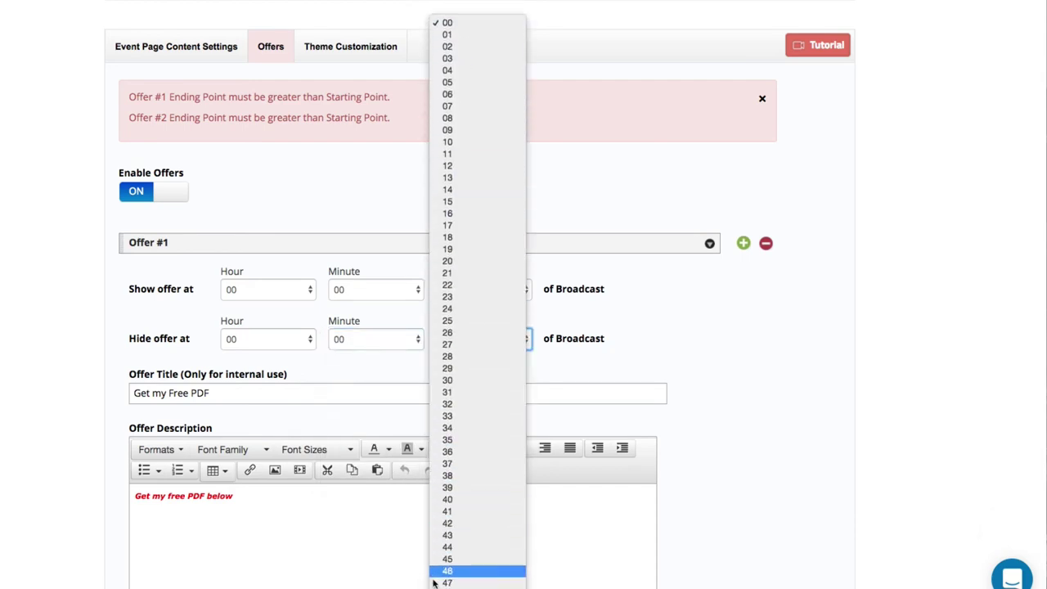
pyautogui.click(442, 559)
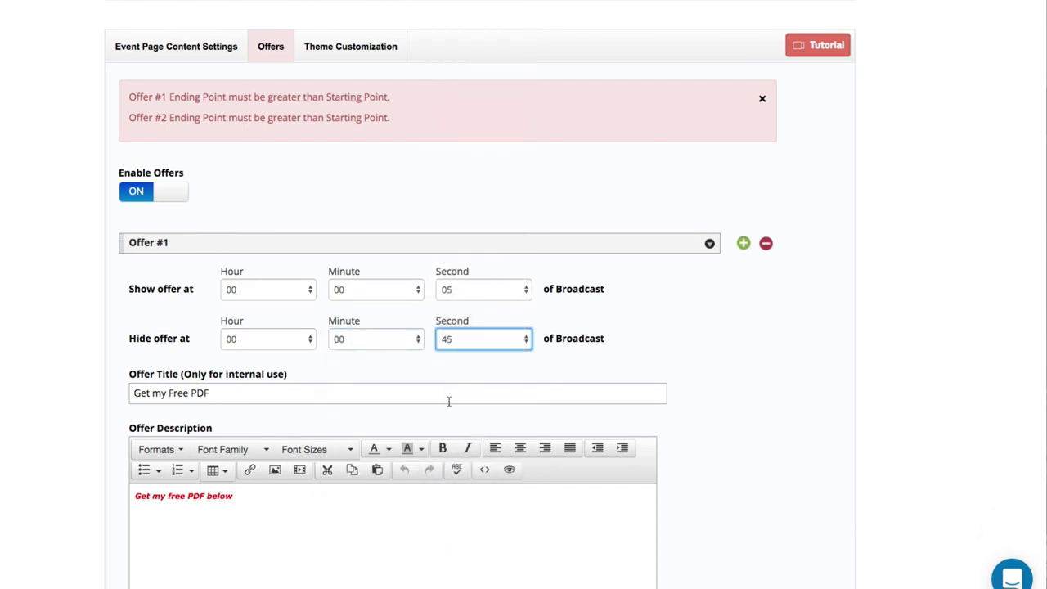
# Set Offer #2 to show at 00:00:08 and hide at 00:00:30.
pyautogui.scroll(-10, 448, 401)
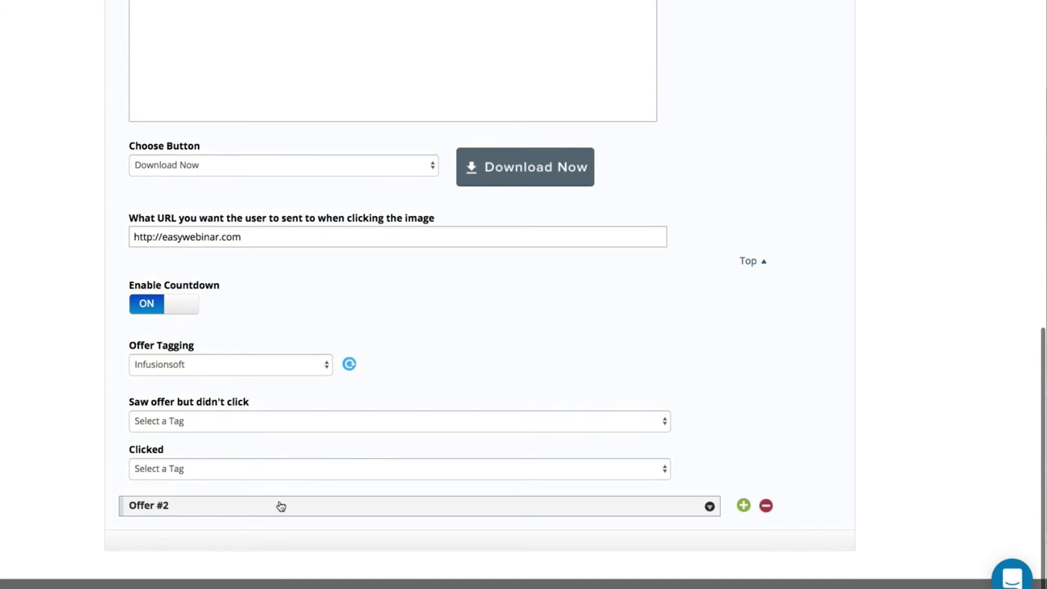
pyautogui.click(280, 506)
pyautogui.scroll(3, 278, 499)
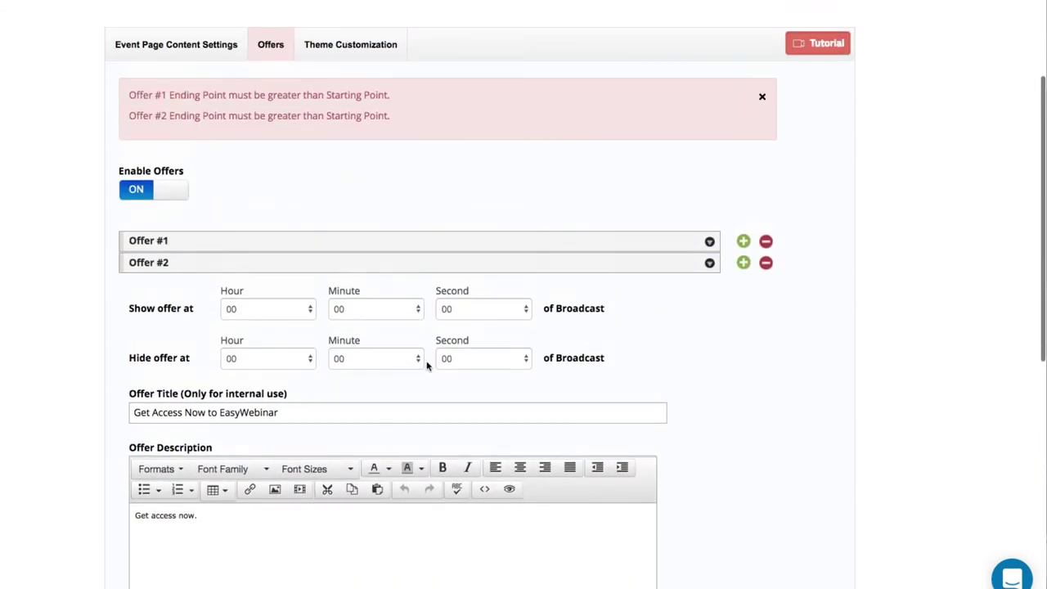
pyautogui.click(467, 309)
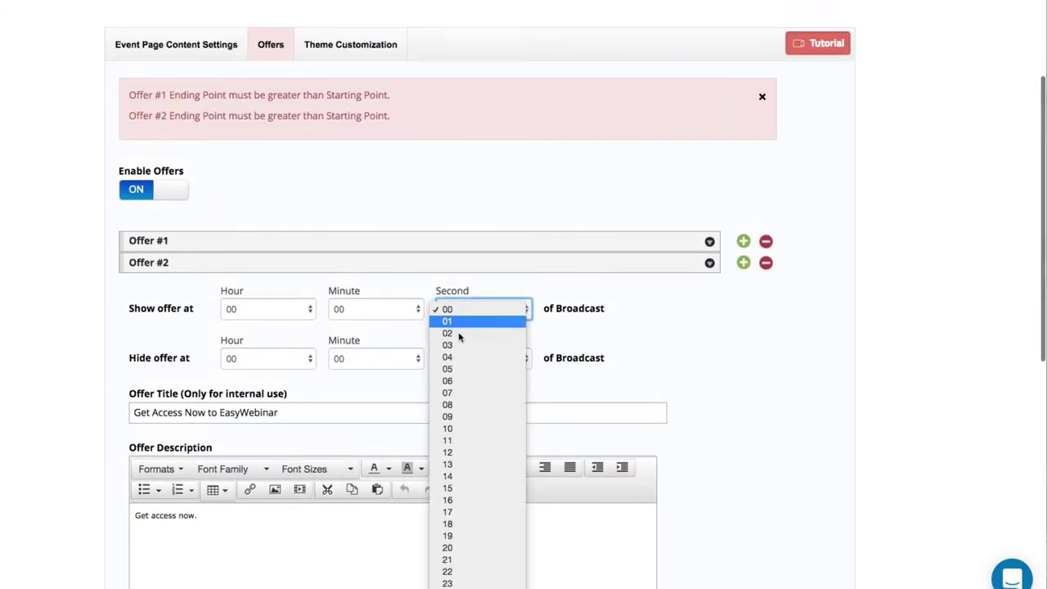
pyautogui.click(448, 407)
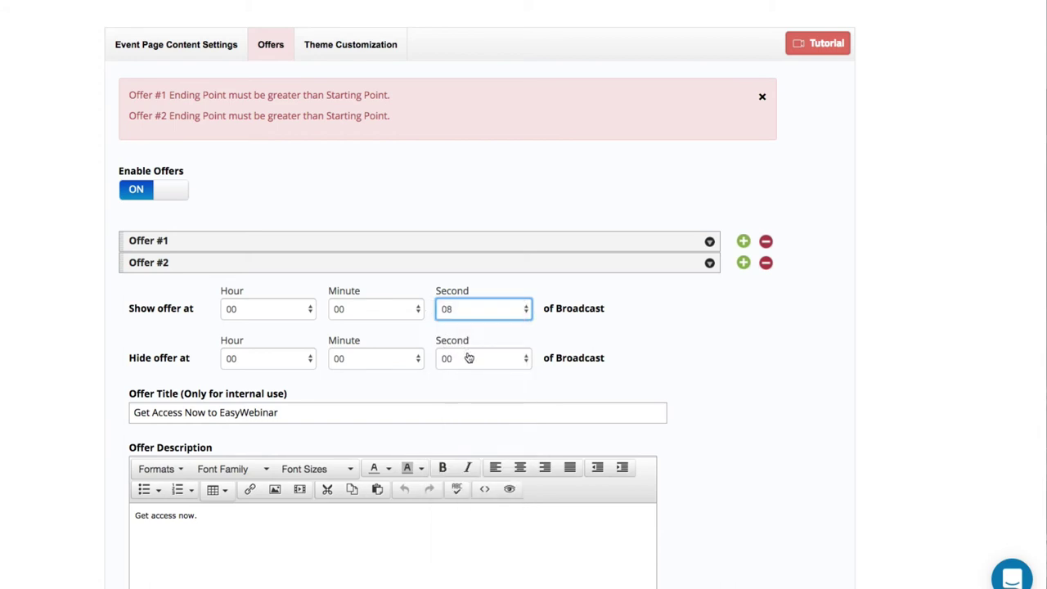
pyautogui.click(468, 358)
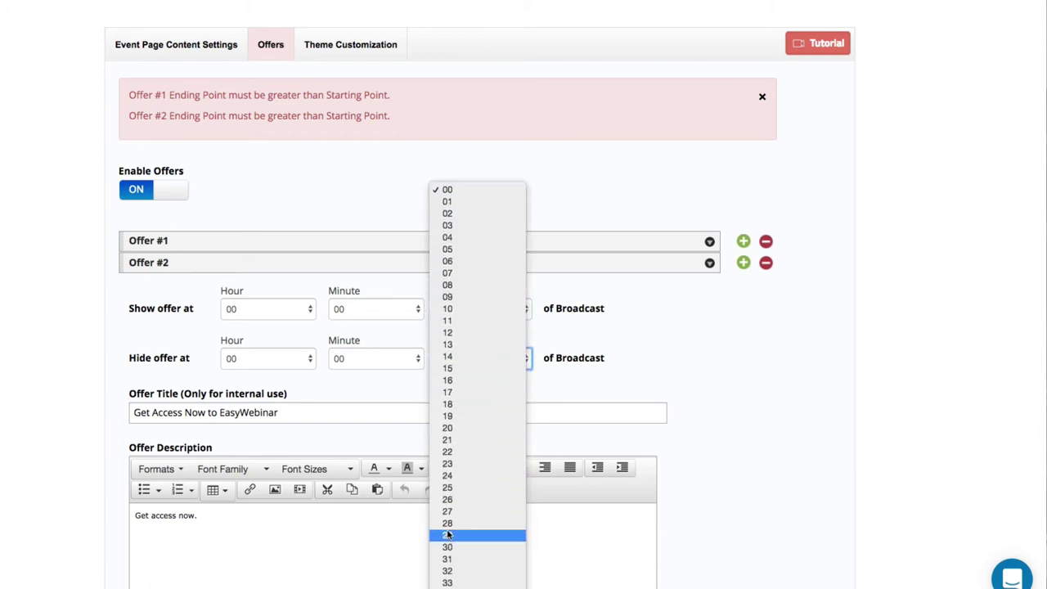
pyautogui.click(447, 547)
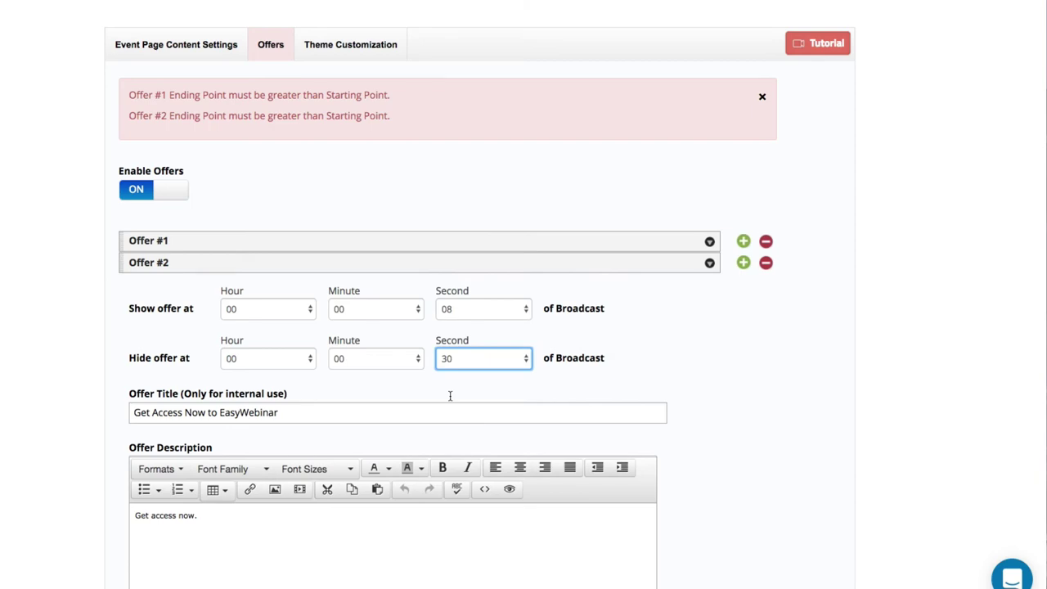
pyautogui.scroll(-5, 510, 397)
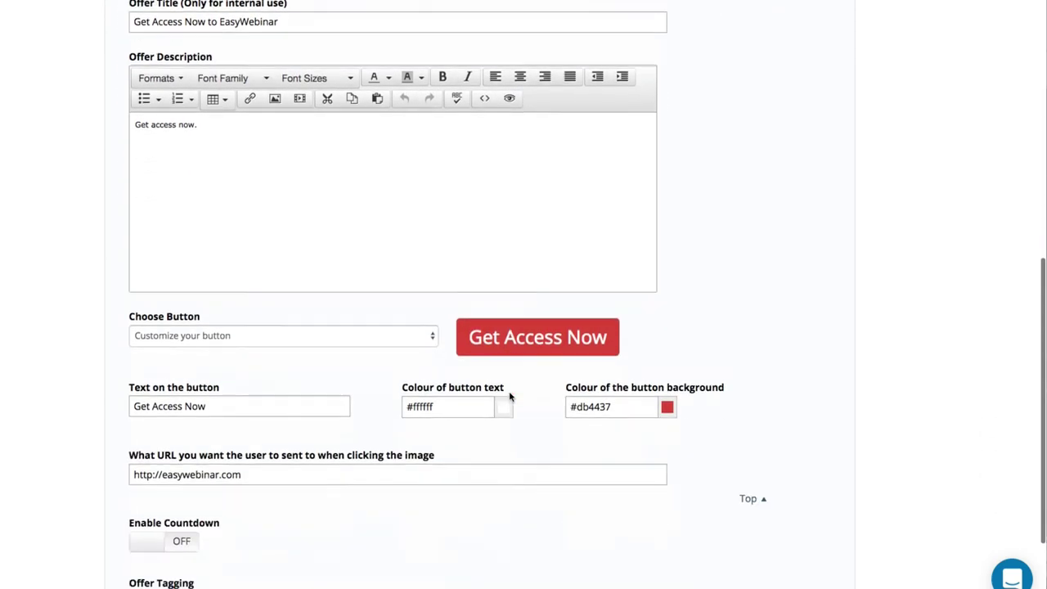
pyautogui.scroll(-2, 509, 397)
pyautogui.scroll(10, 510, 396)
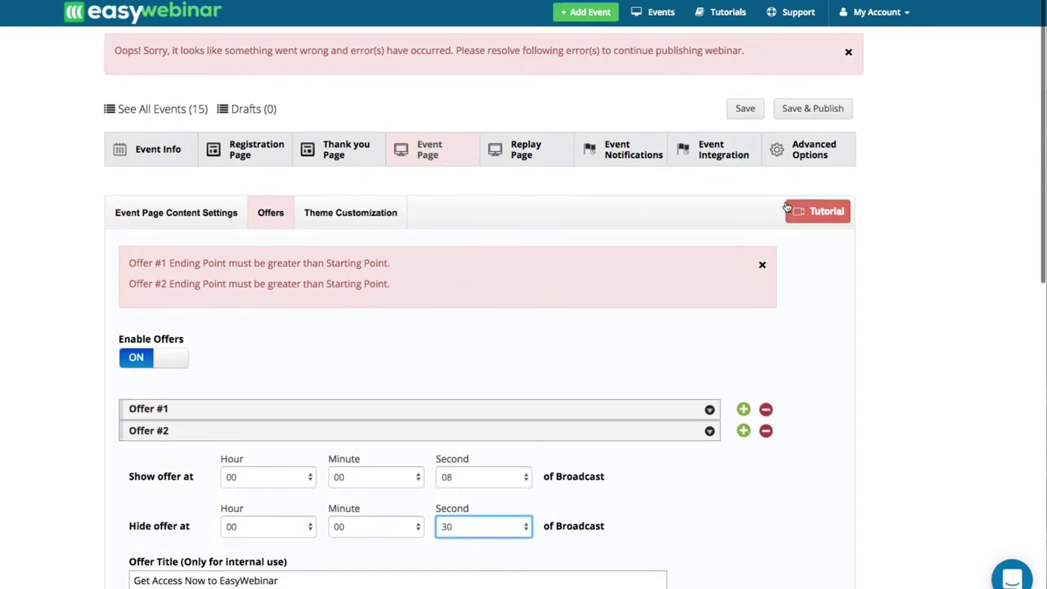
# Save and publish the webinar, then open its Registration Page Link.
pyautogui.click(812, 108)
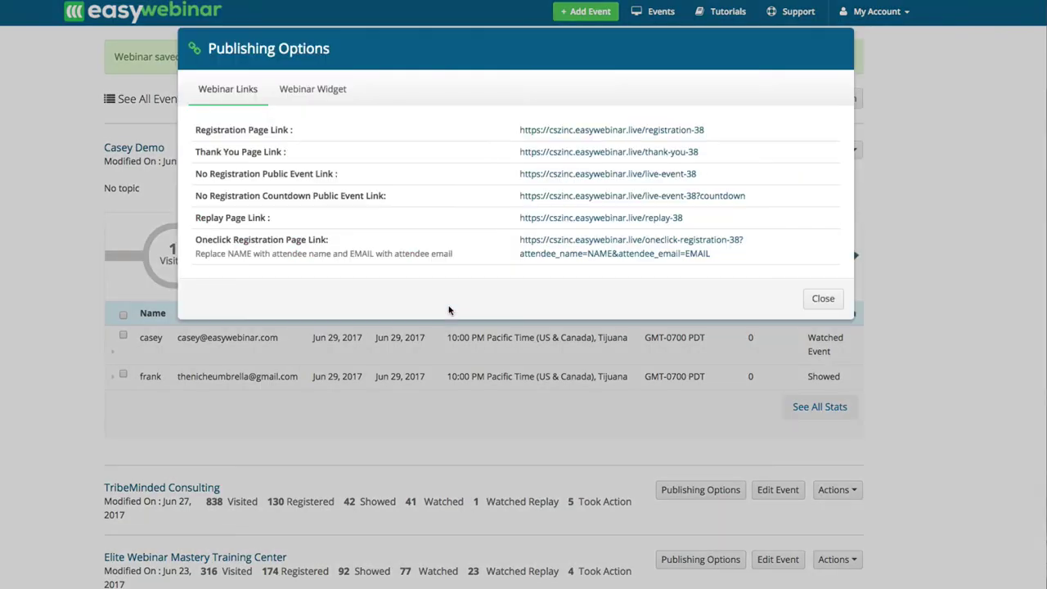
pyautogui.click(561, 134)
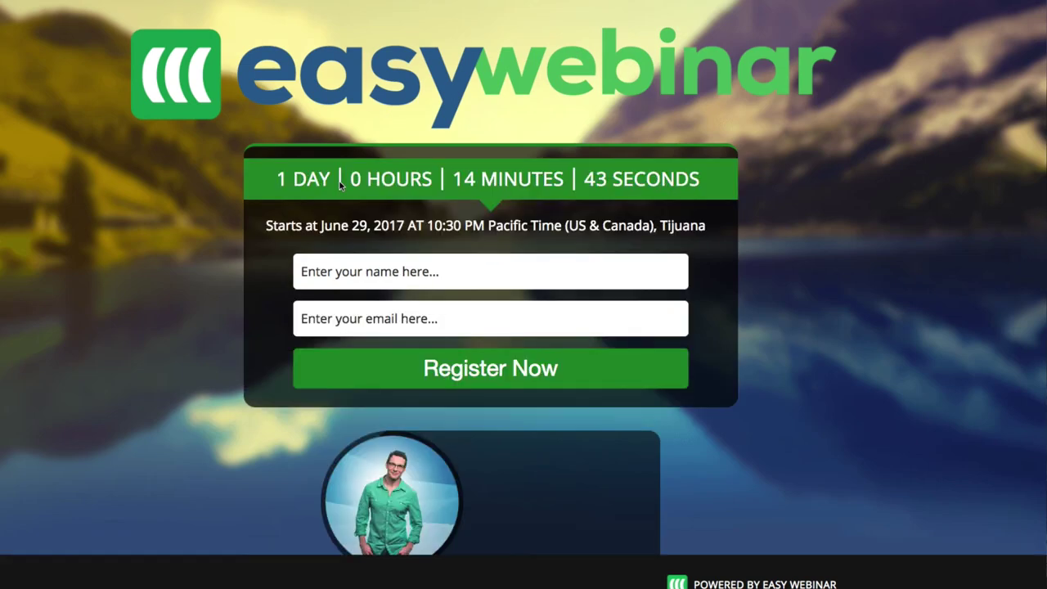
# Register a test attendee with a first name and Gmail address, then follow the confirmation's webinar link.
pyautogui.scroll(-3, 340, 185)
pyautogui.scroll(3, 341, 212)
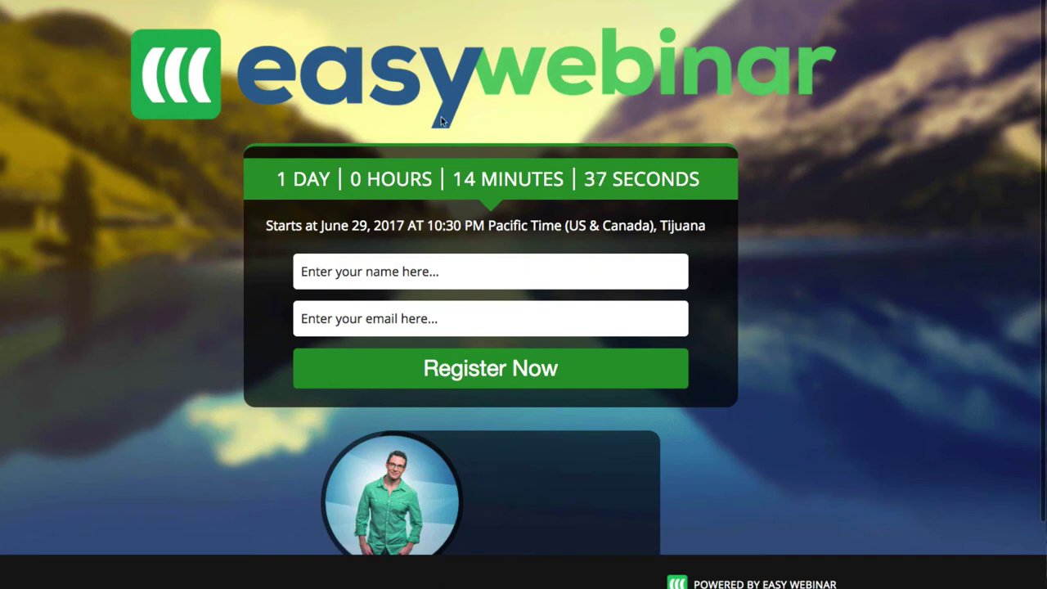
pyautogui.scroll(-3, 435, 362)
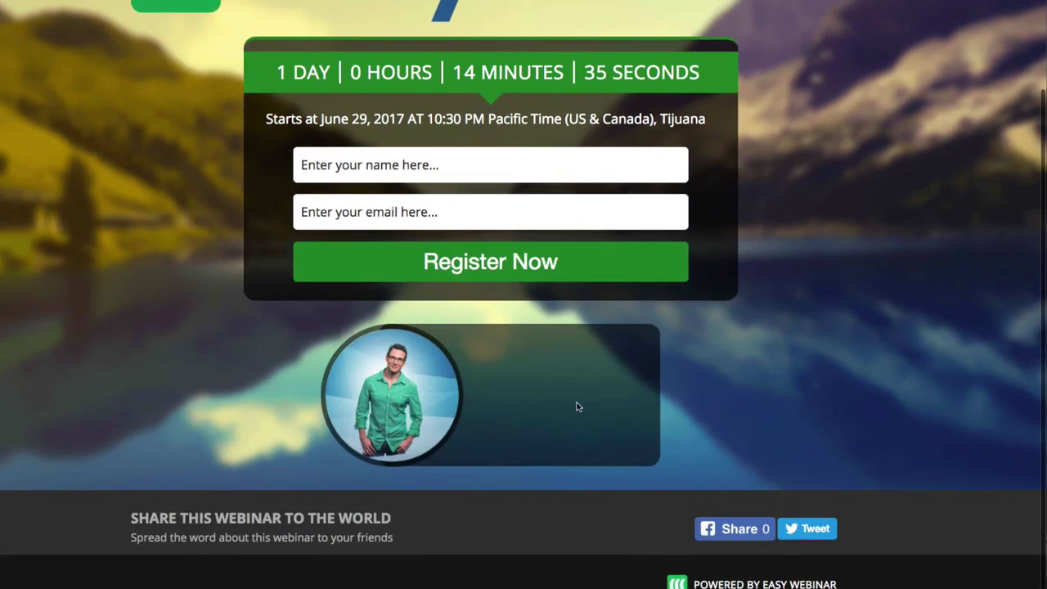
pyautogui.scroll(3, 540, 412)
pyautogui.click(413, 276)
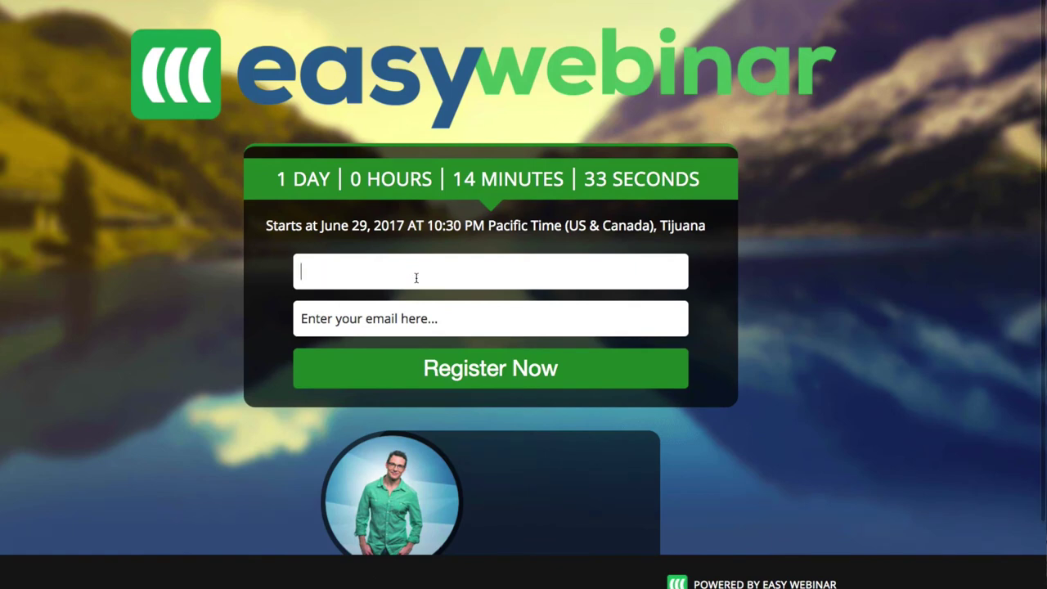
pyautogui.write('casey')
pyautogui.press('Tab')
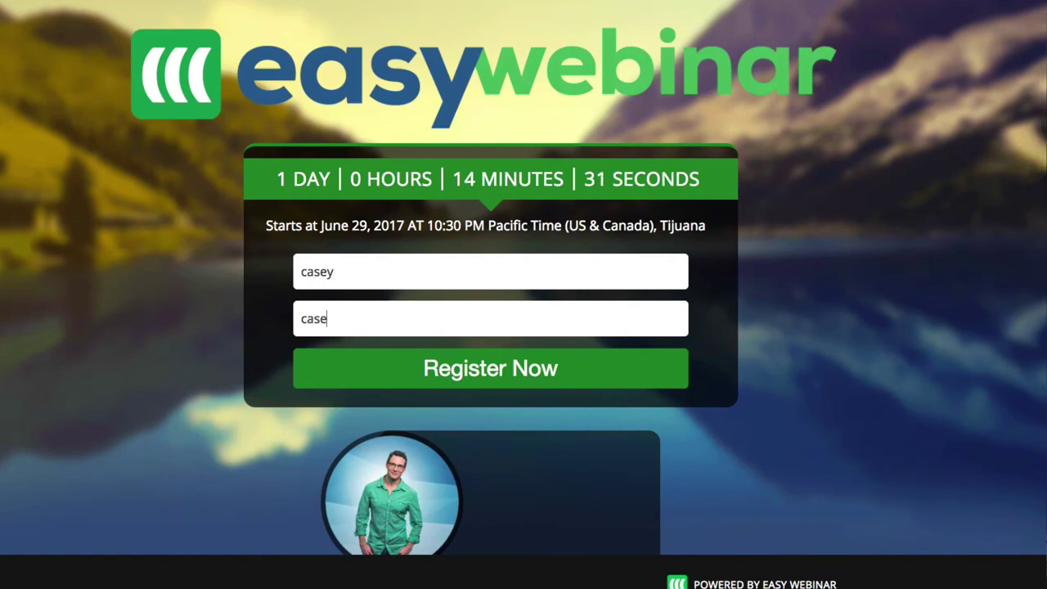
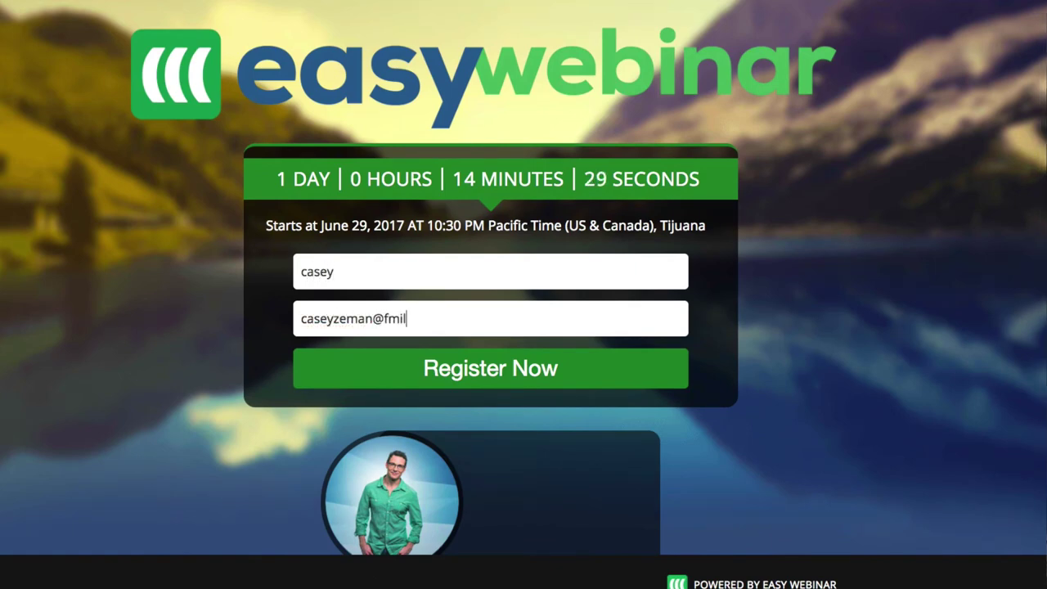
pyautogui.press('Return')
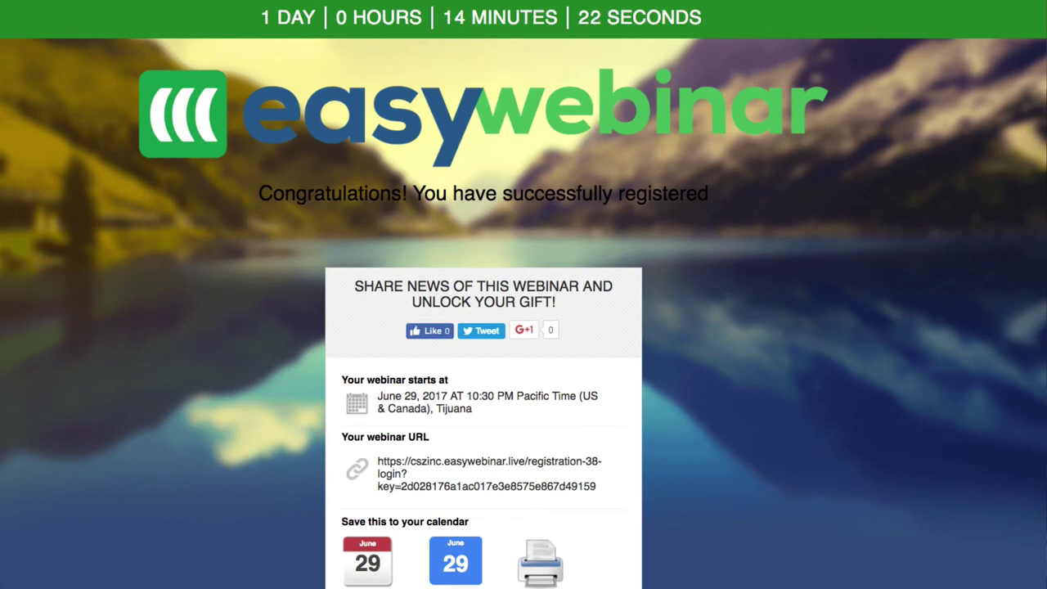
pyautogui.scroll(-3, 432, 359)
pyautogui.click(433, 359)
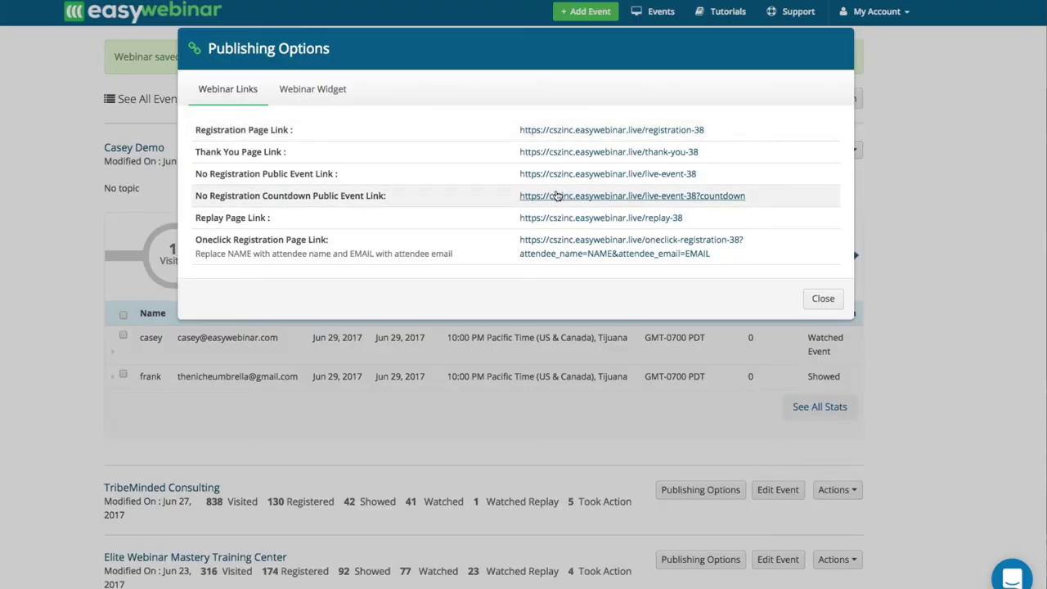
# Open the event's replay page and look through it.
pyautogui.click(552, 219)
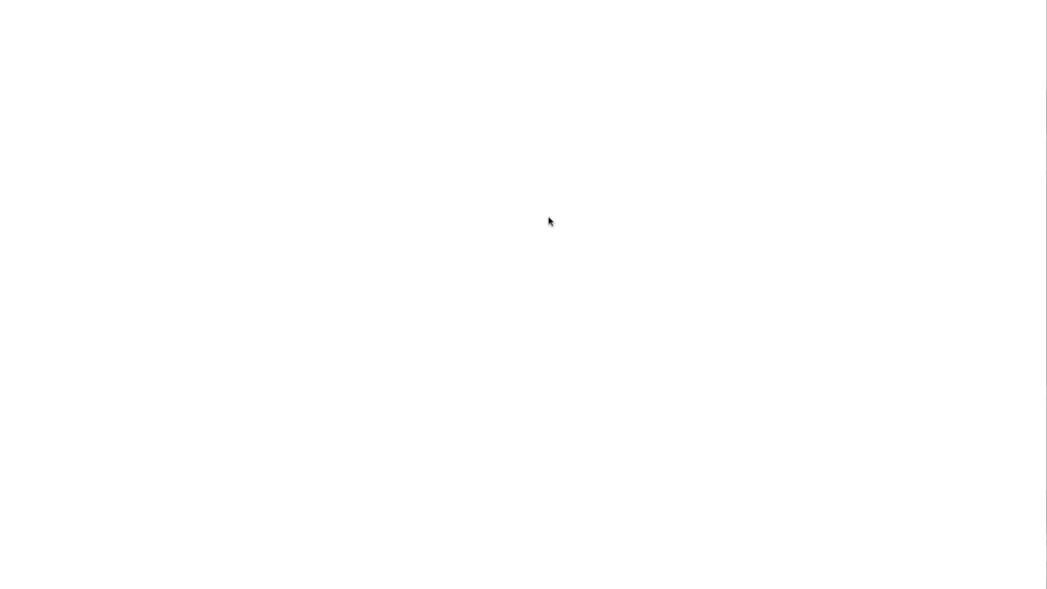
pyautogui.scroll(-1, 359, 223)
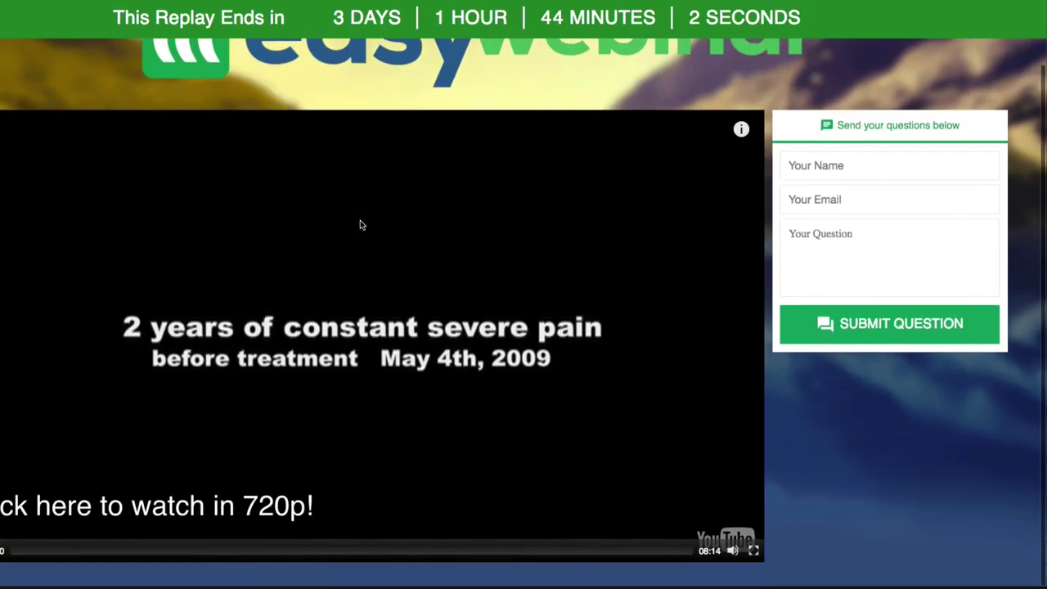
pyautogui.scroll(-1, 360, 224)
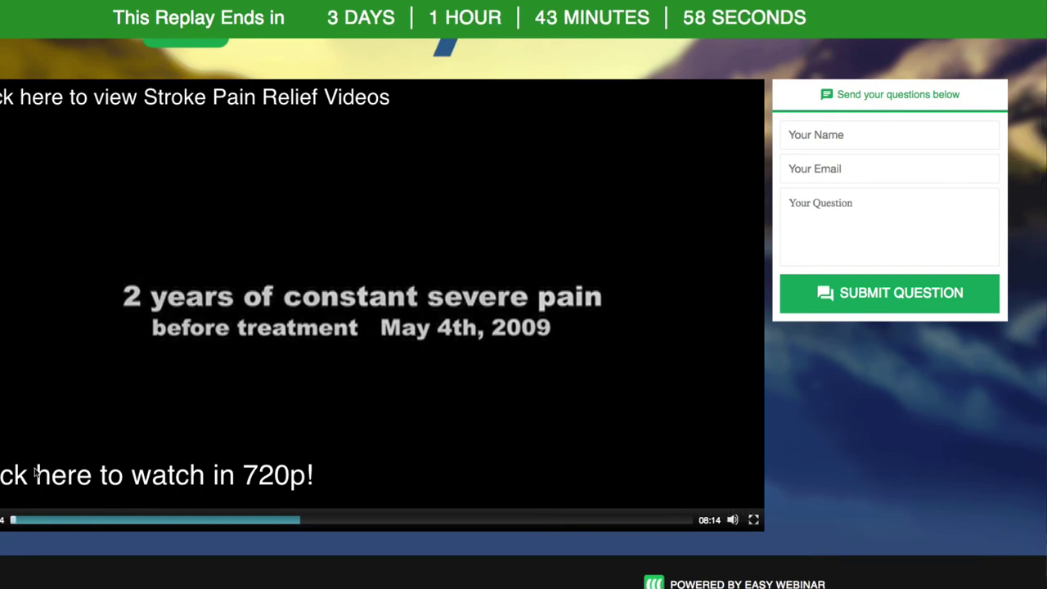
pyautogui.scroll(3, 34, 468)
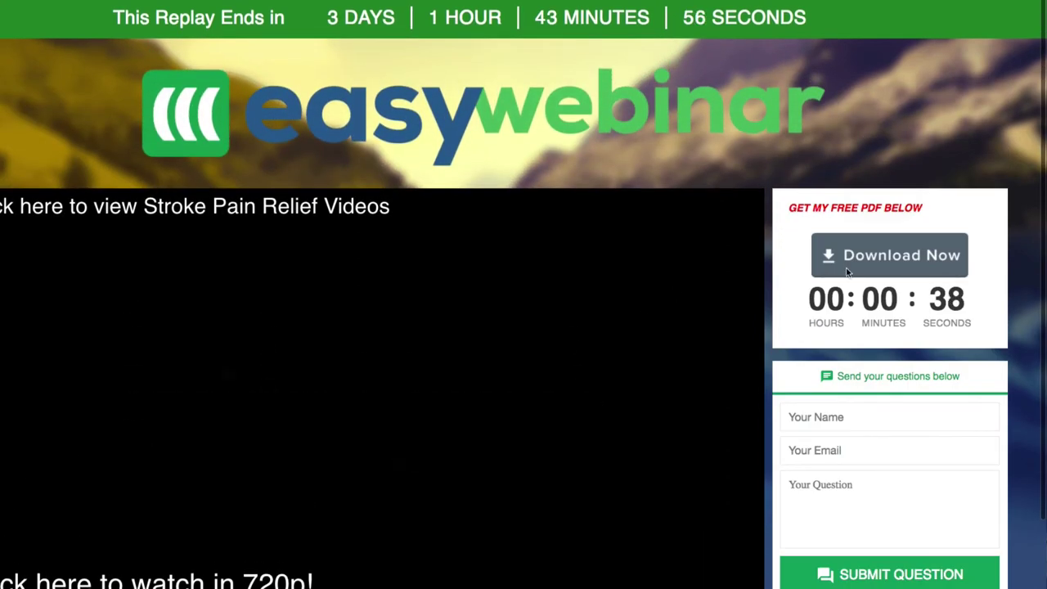
pyautogui.scroll(-3, 326, 414)
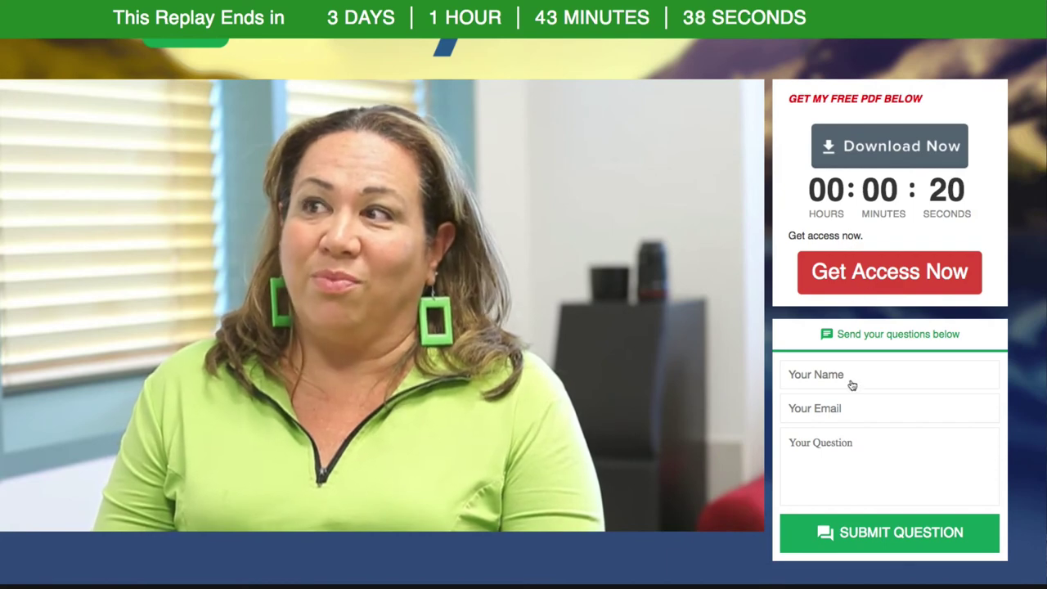
# Submit the question 'hi there' with autofilled name and e-mail, then try the free PDF download.
pyautogui.click(822, 380)
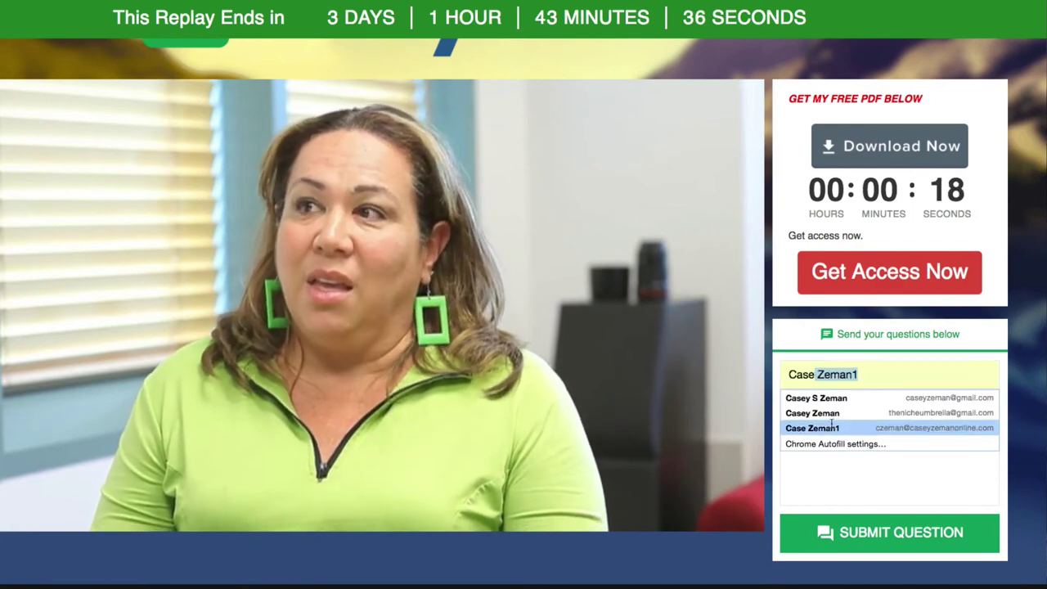
pyautogui.click(818, 413)
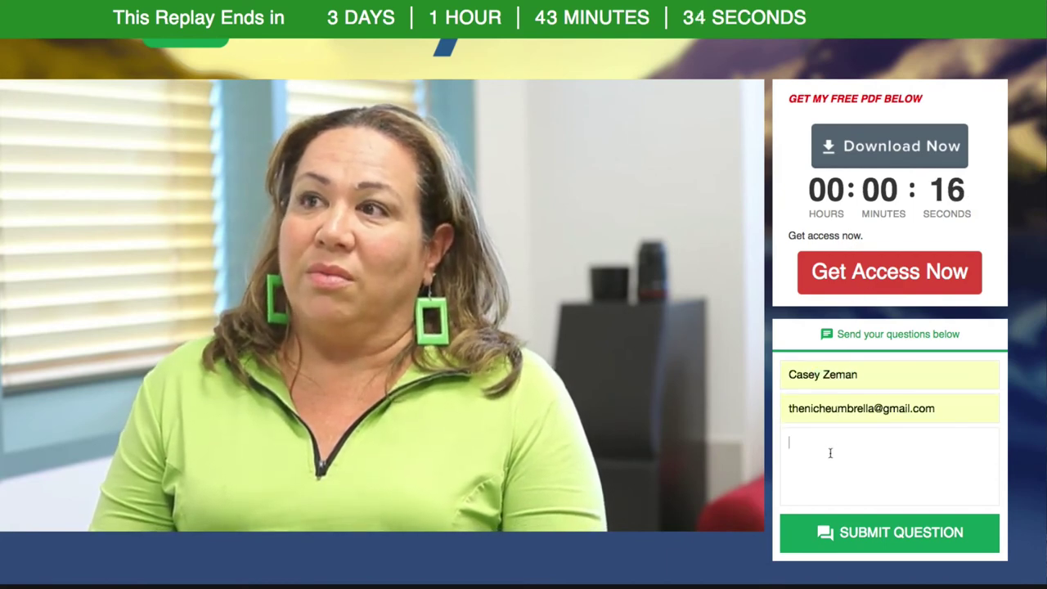
pyautogui.click(829, 452)
pyautogui.write('hi there')
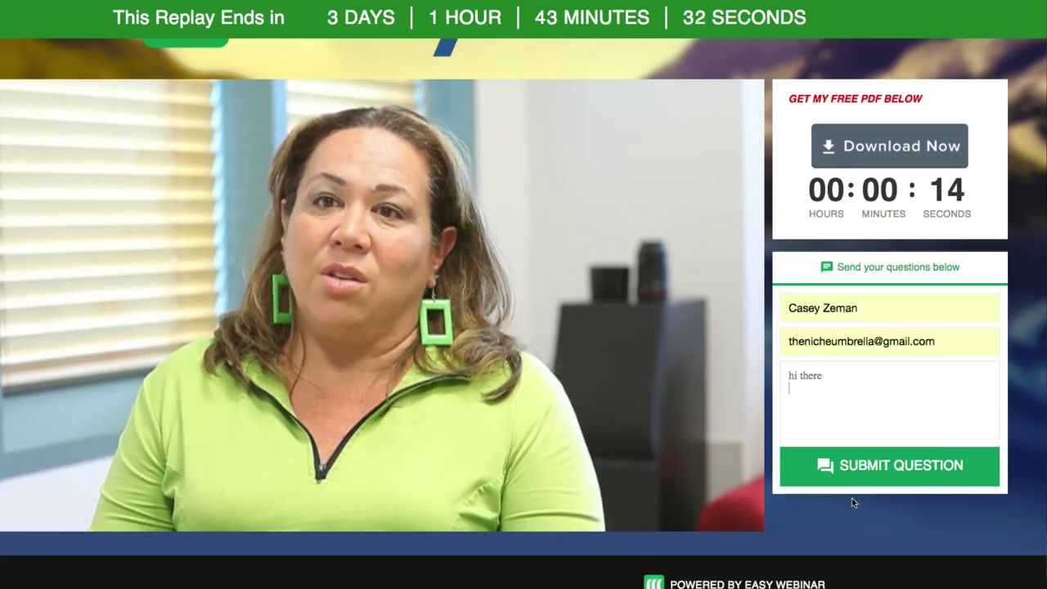
pyautogui.click(877, 483)
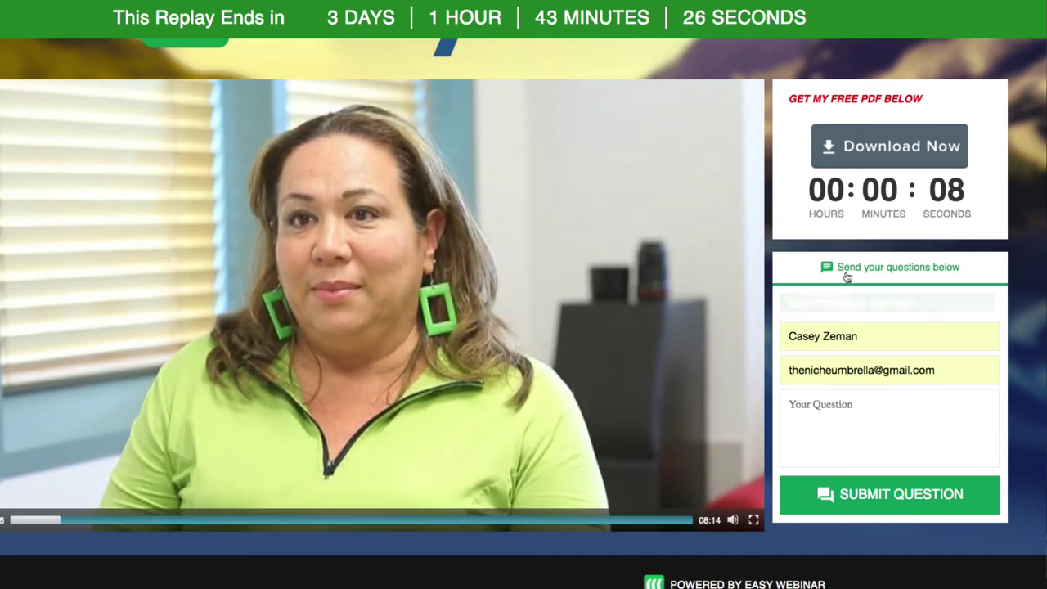
pyautogui.click(898, 146)
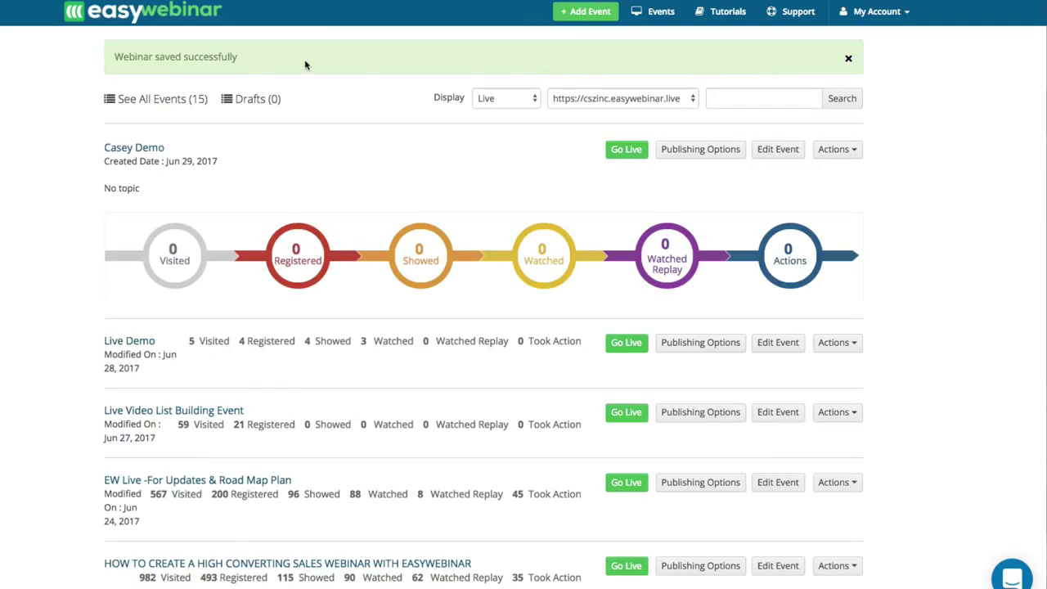
# Filter the events list to Evergreen and open TribeMinded Consulting's registration page link.
pyautogui.click(469, 98)
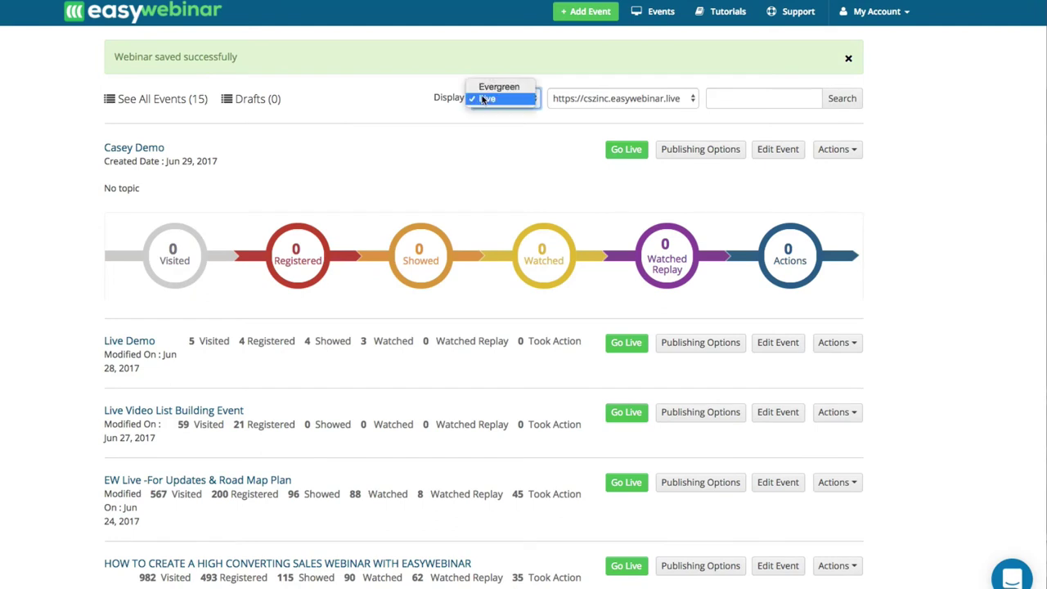
pyautogui.click(488, 85)
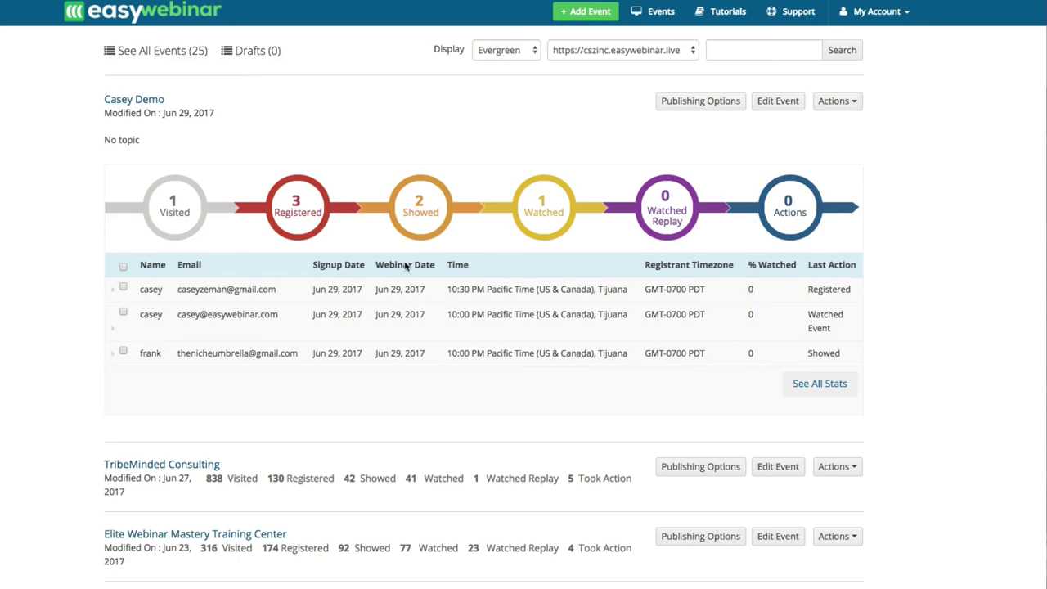
pyautogui.click(695, 466)
pyautogui.click(590, 131)
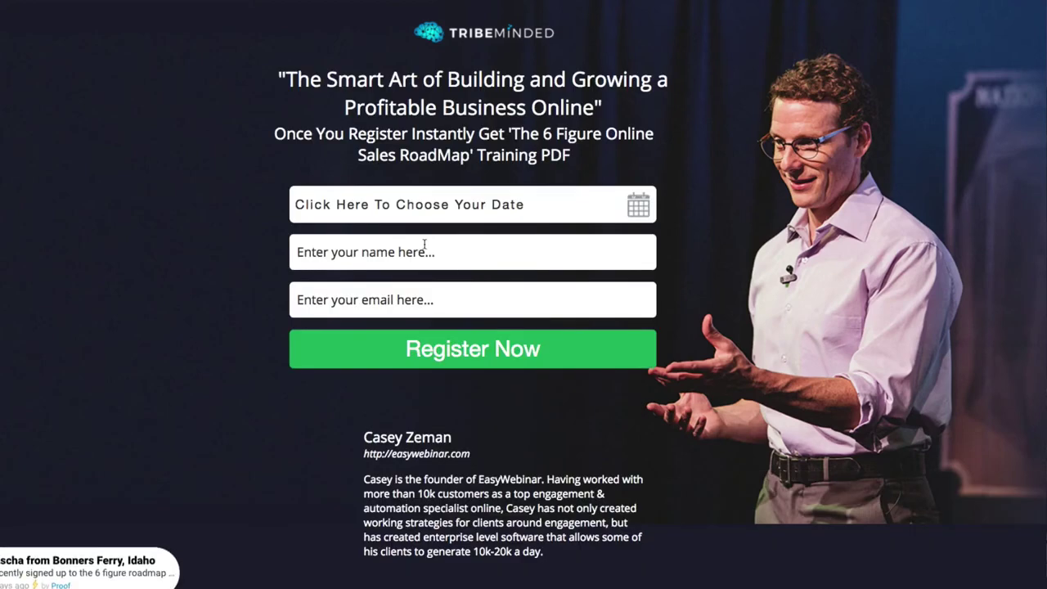
# Check the offered session dates, pick a June 29 session, then close the Publishing Options window.
pyautogui.click(438, 214)
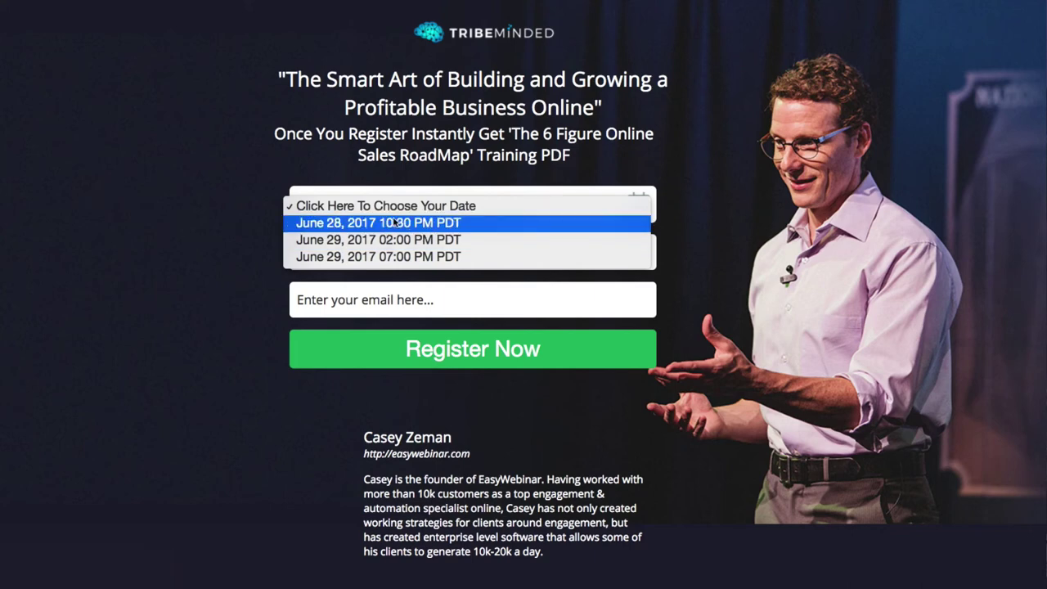
pyautogui.click(413, 258)
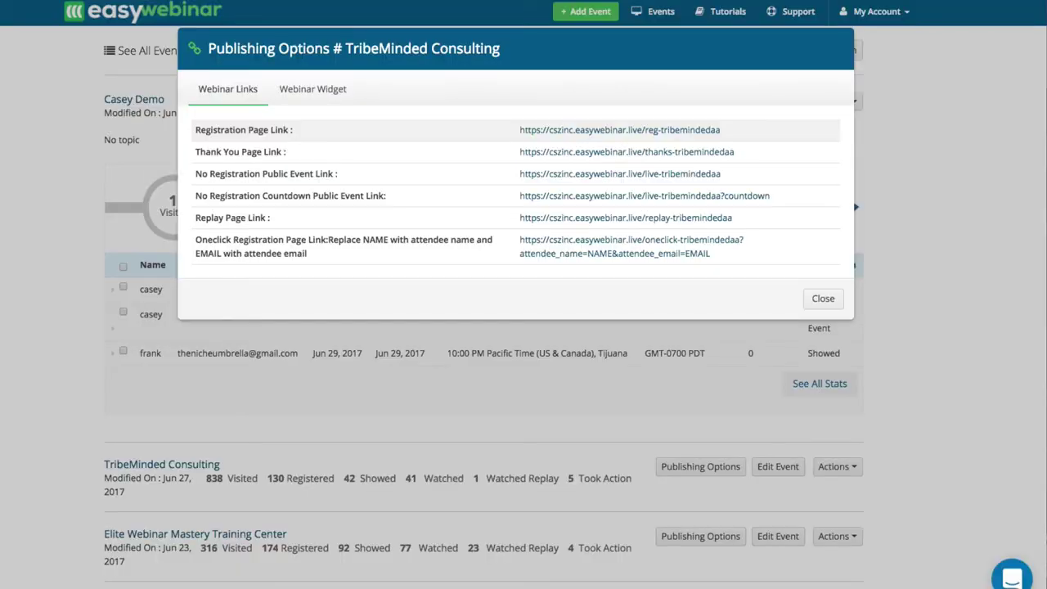
pyautogui.click(822, 299)
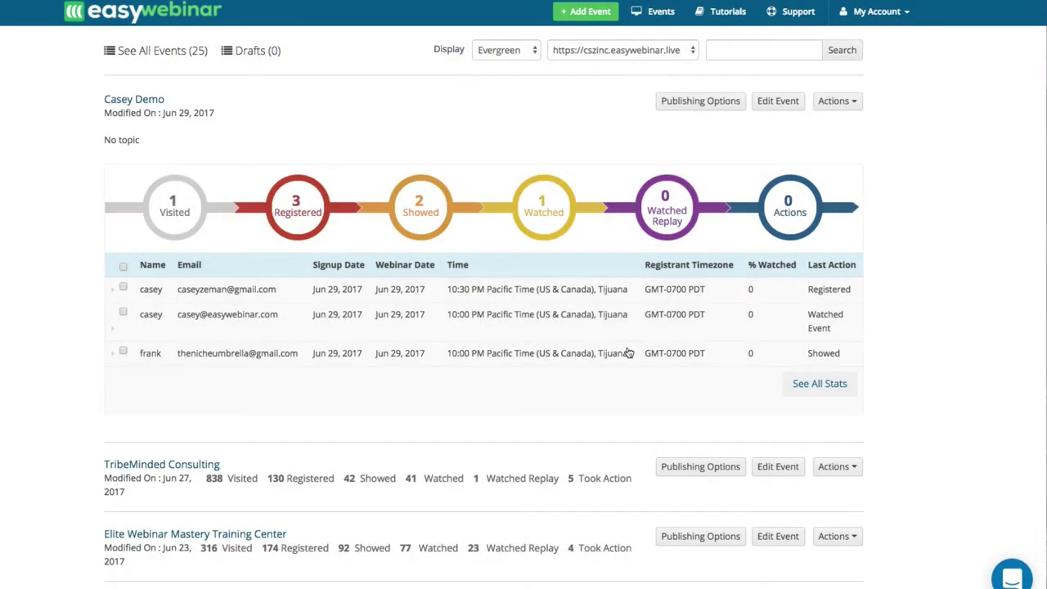
# Edit the TribeMinded Consulting event and keep In Time Registration Intervals at 15 Minutes.
pyautogui.click(776, 468)
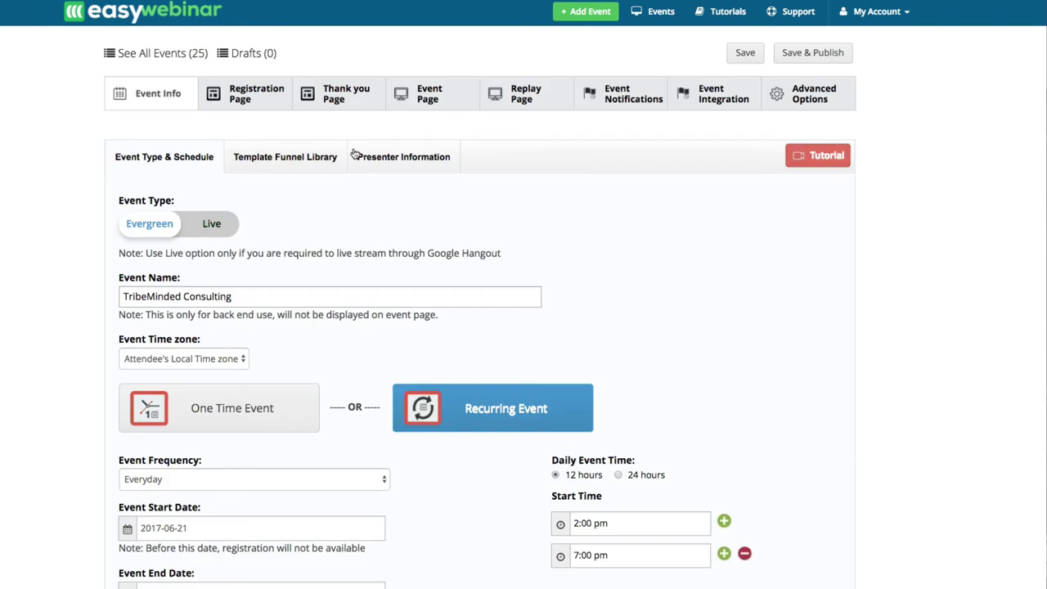
pyautogui.scroll(-5, 332, 342)
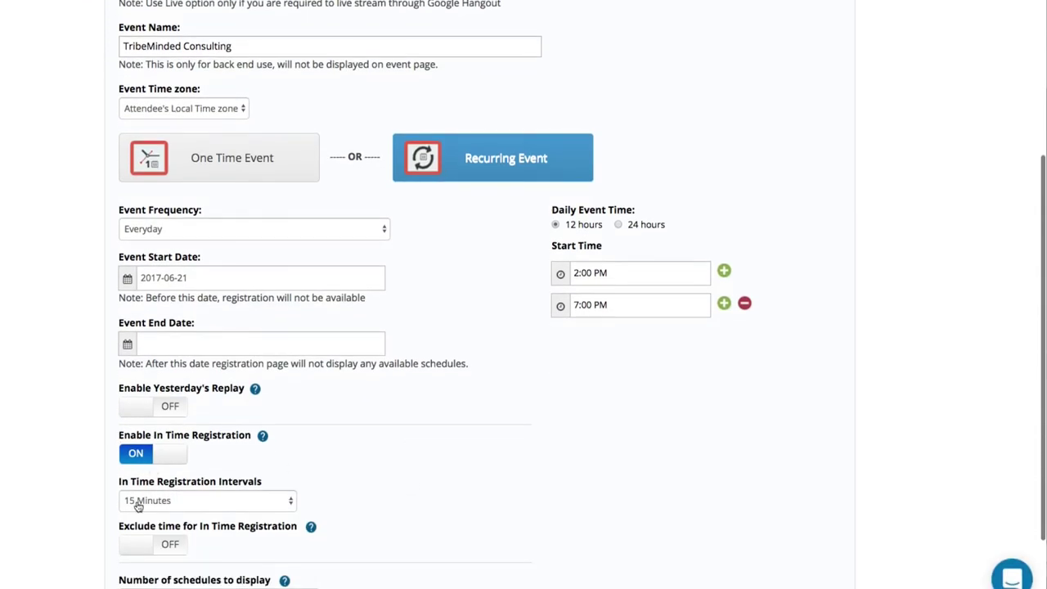
pyautogui.click(138, 506)
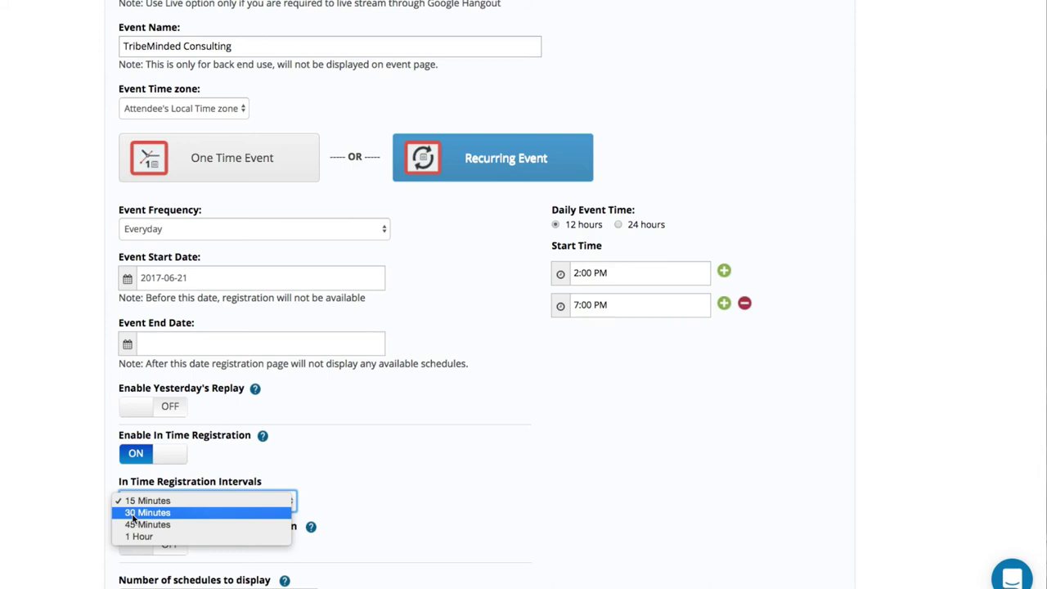
pyautogui.click(324, 458)
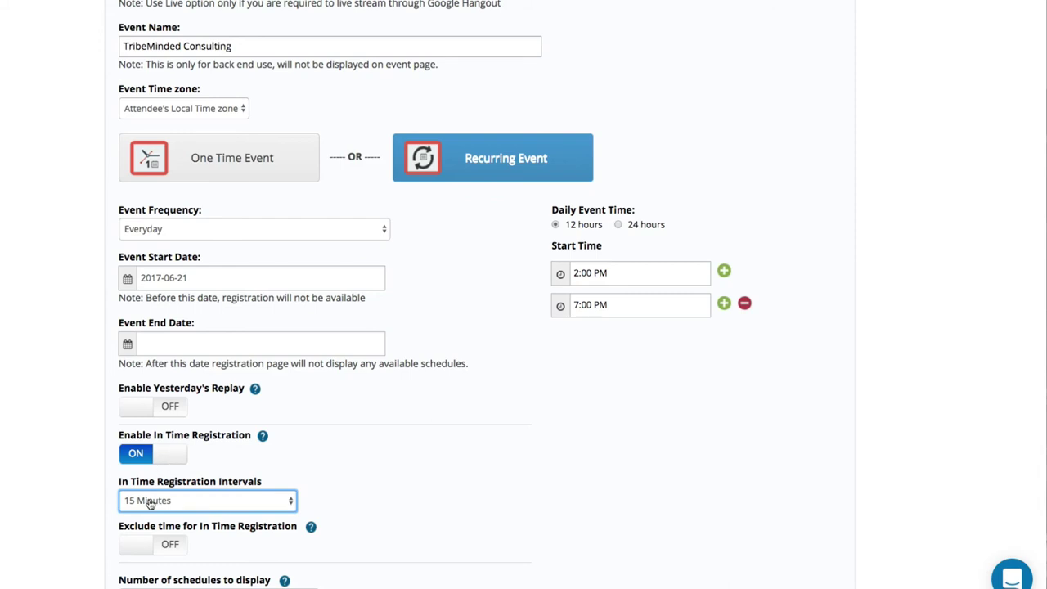
pyautogui.scroll(-3, 176, 486)
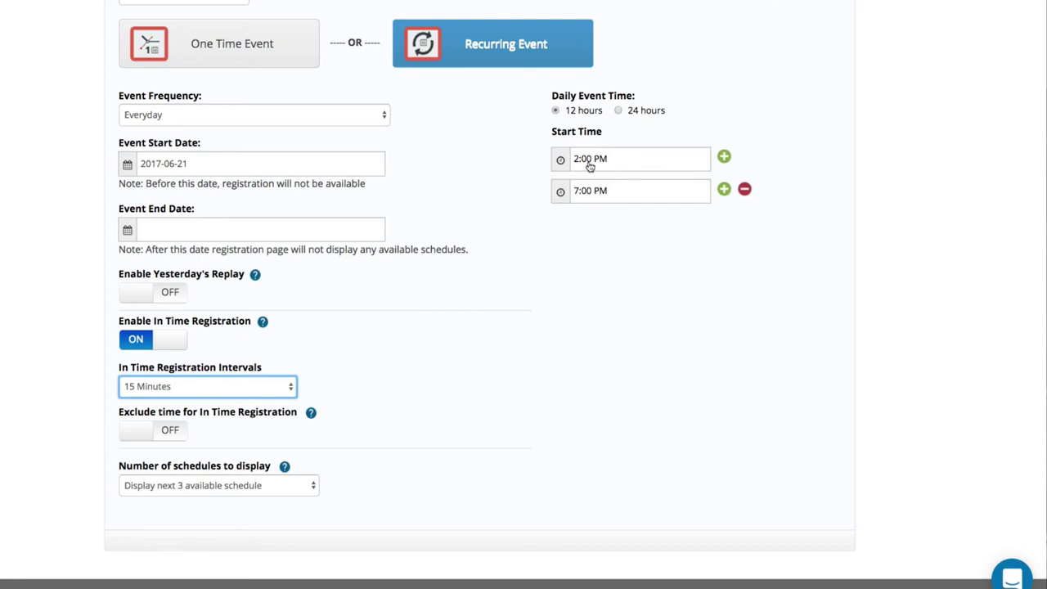
# Add a third daily start time set to 10:00 AM.
pyautogui.click(724, 190)
pyautogui.click(640, 225)
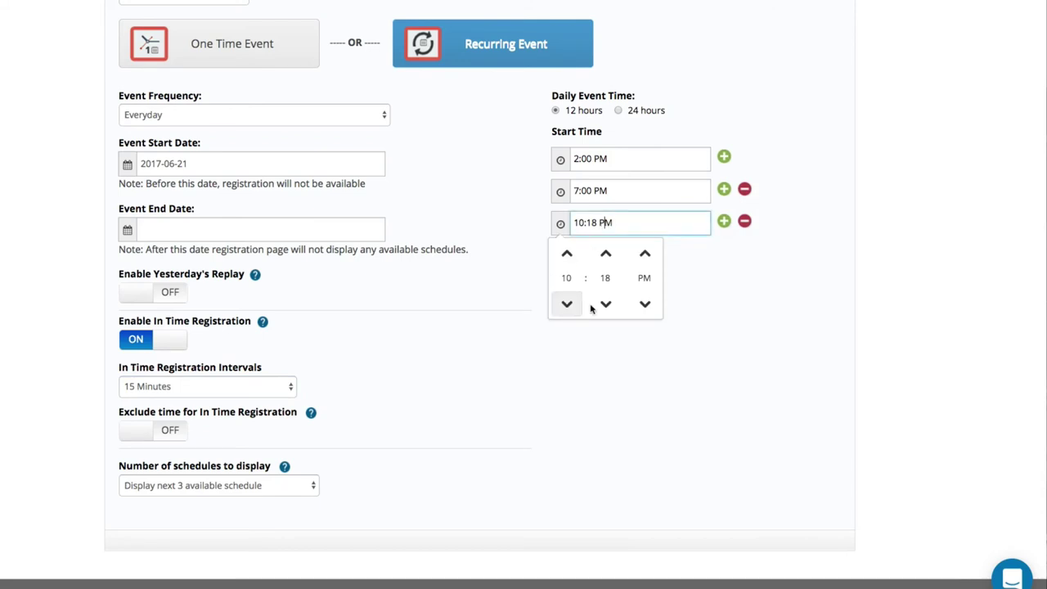
pyautogui.click(605, 303)
pyautogui.click(605, 255)
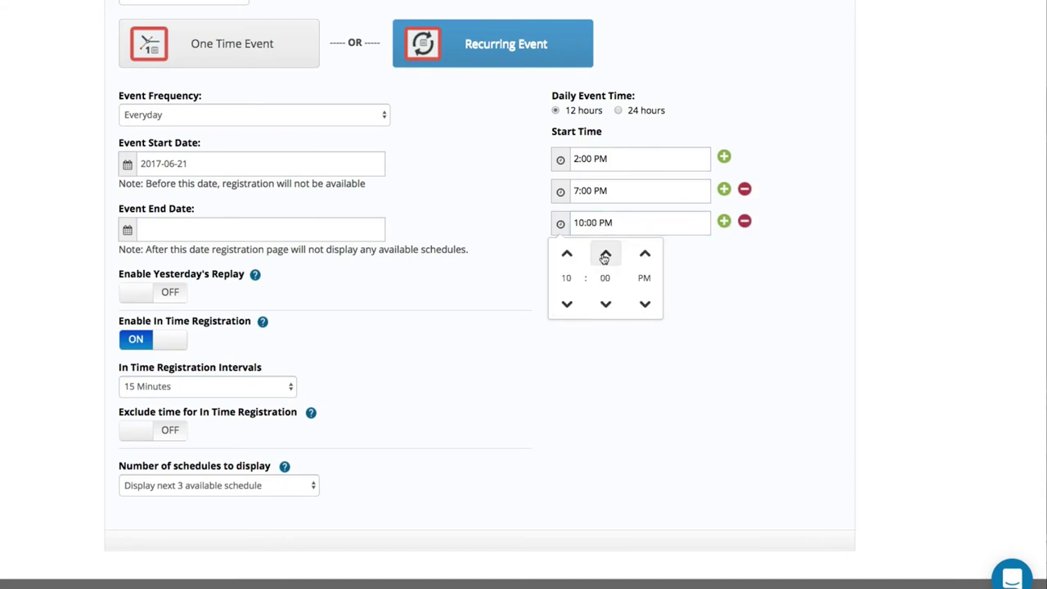
pyautogui.click(643, 305)
pyautogui.click(504, 323)
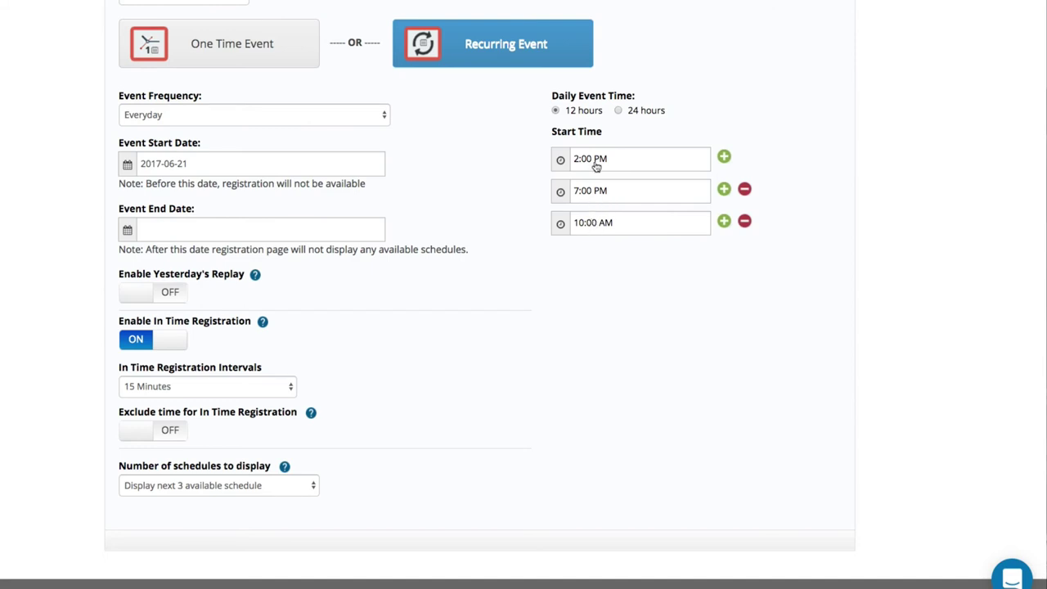
# Set Number of schedules to display to Display next 2.
pyautogui.click(250, 493)
pyautogui.click(441, 415)
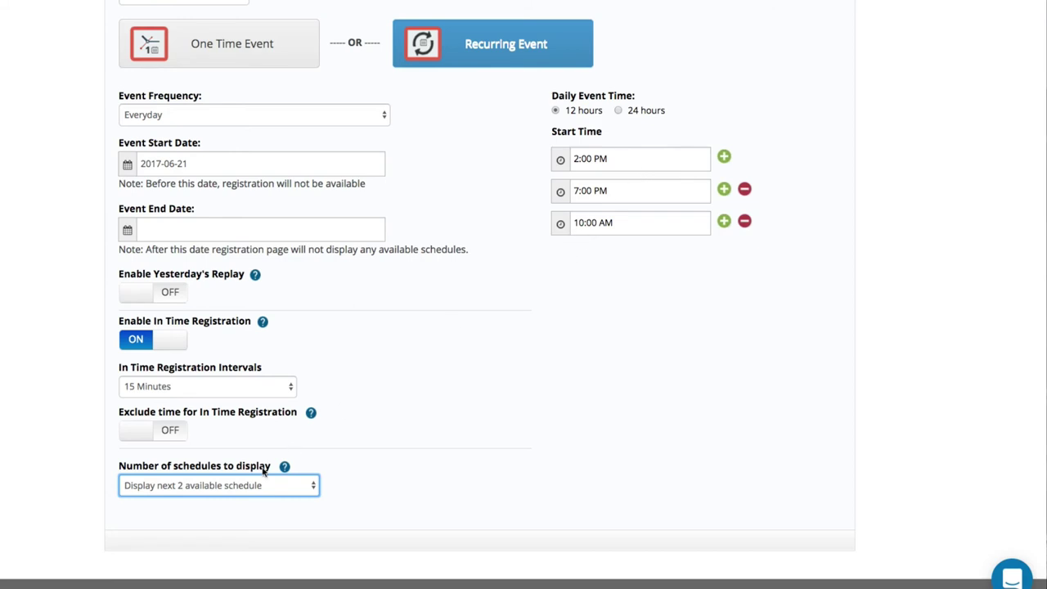
pyautogui.click(222, 491)
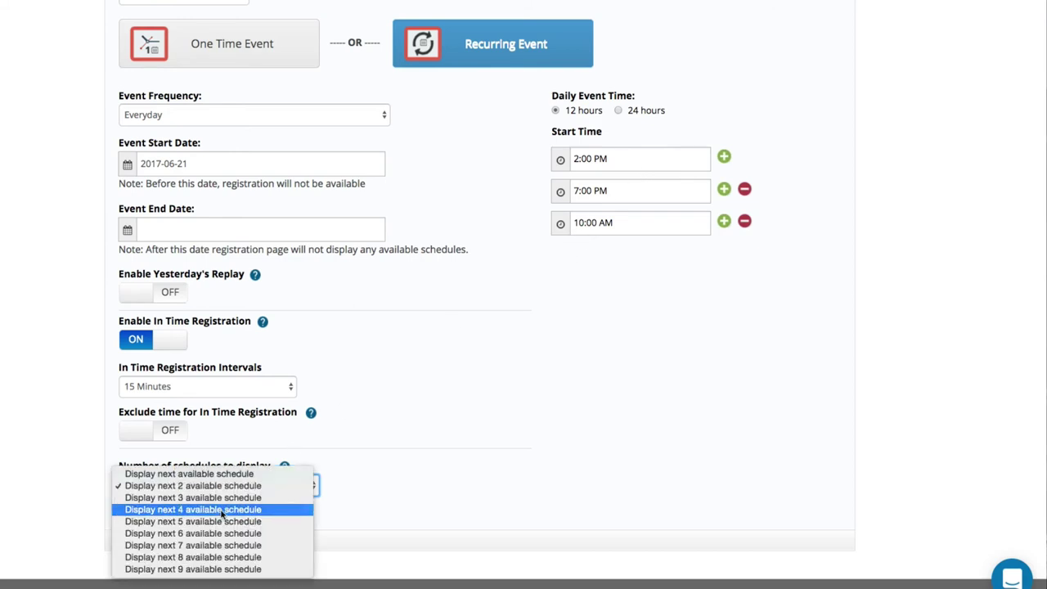
pyautogui.press('Escape')
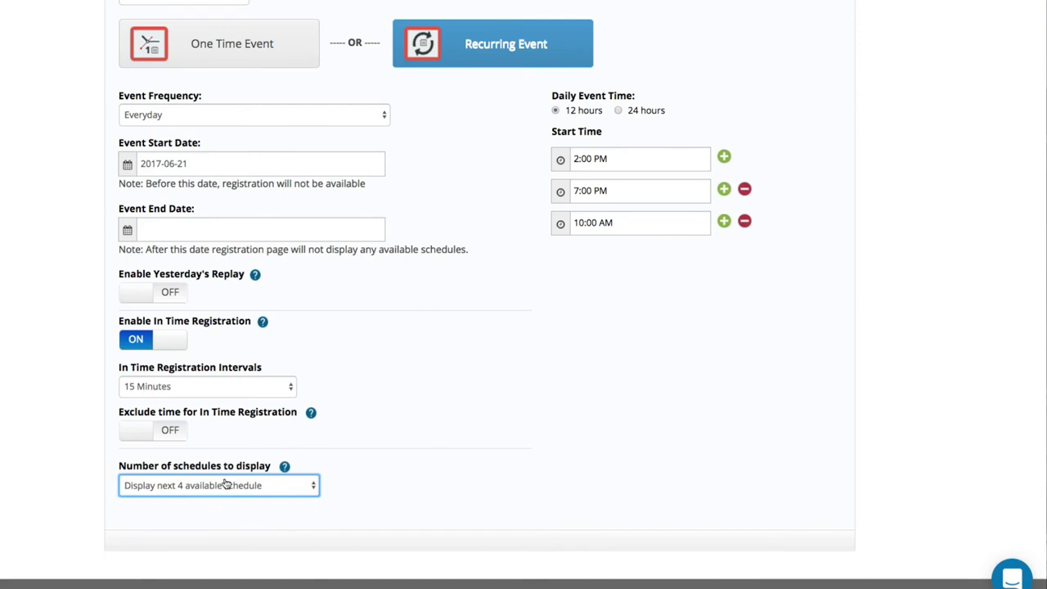
pyautogui.click(226, 485)
pyautogui.click(208, 462)
pyautogui.scroll(3, 445, 409)
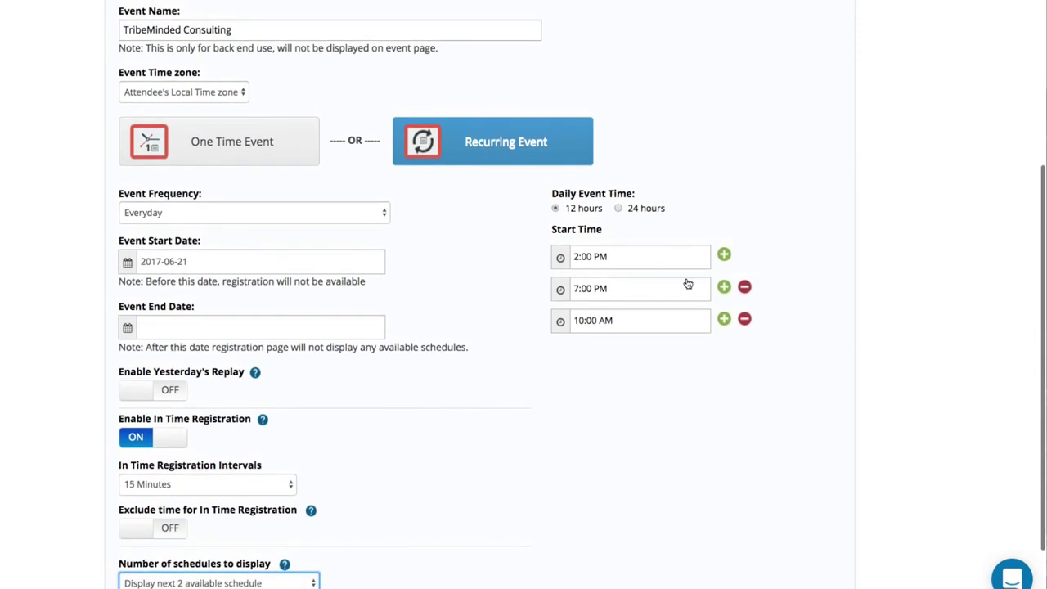
pyautogui.scroll(5, 913, 16)
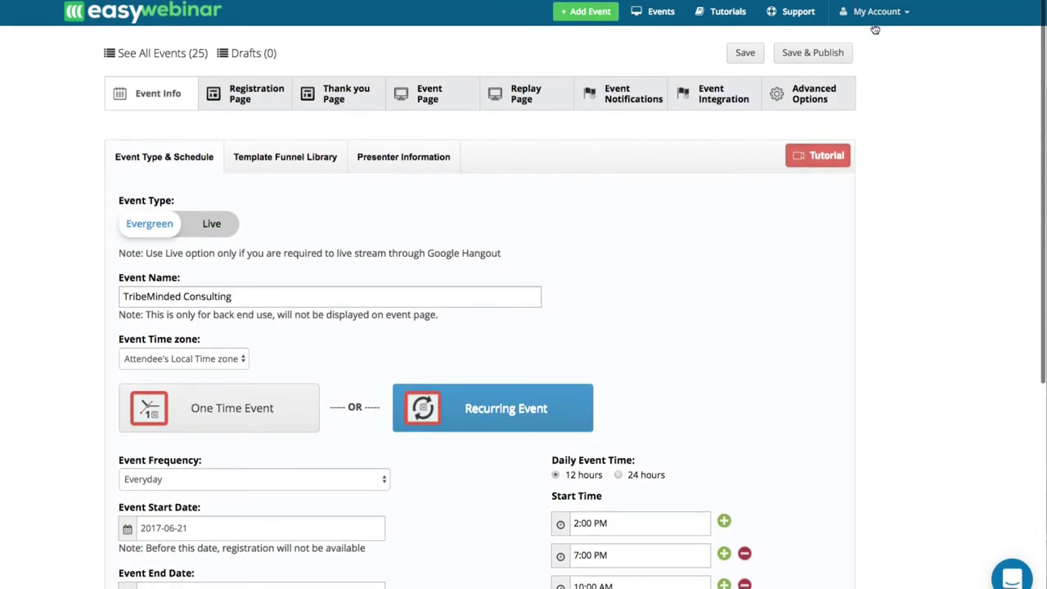
# Save and publish the TribeMinded event, confirming it offers June 28 10:30 PM and June 29 10:00 AM sessions.
pyautogui.click(808, 54)
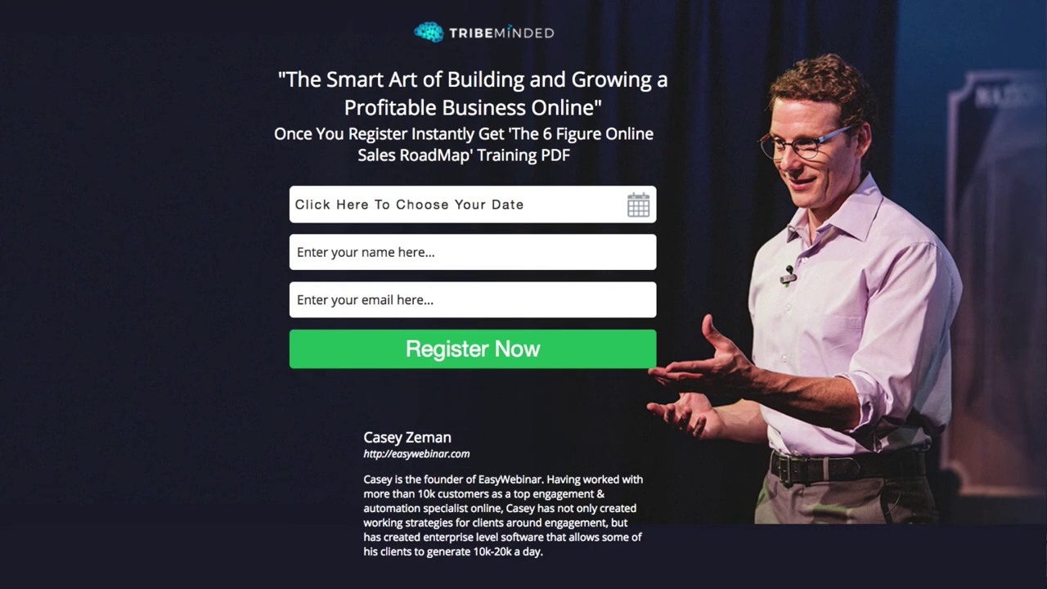
pyautogui.click(381, 205)
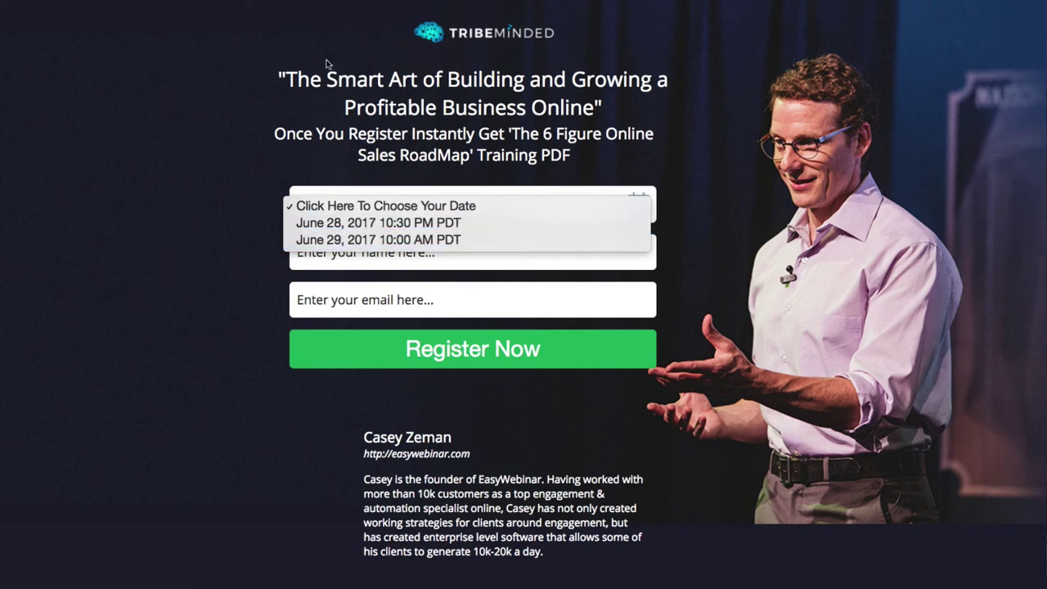
pyautogui.press('Escape')
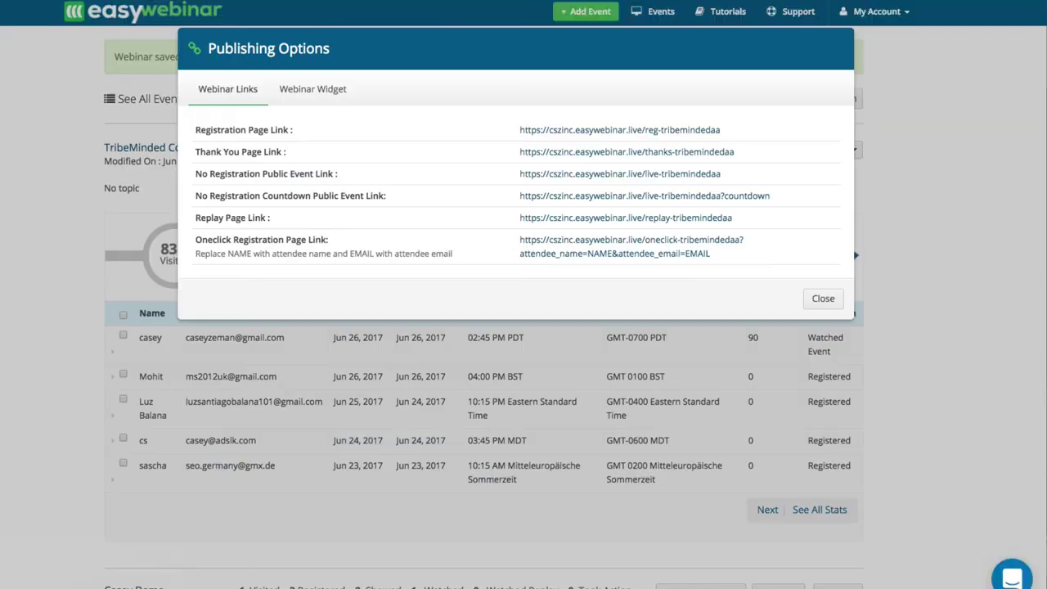
pyautogui.click(822, 298)
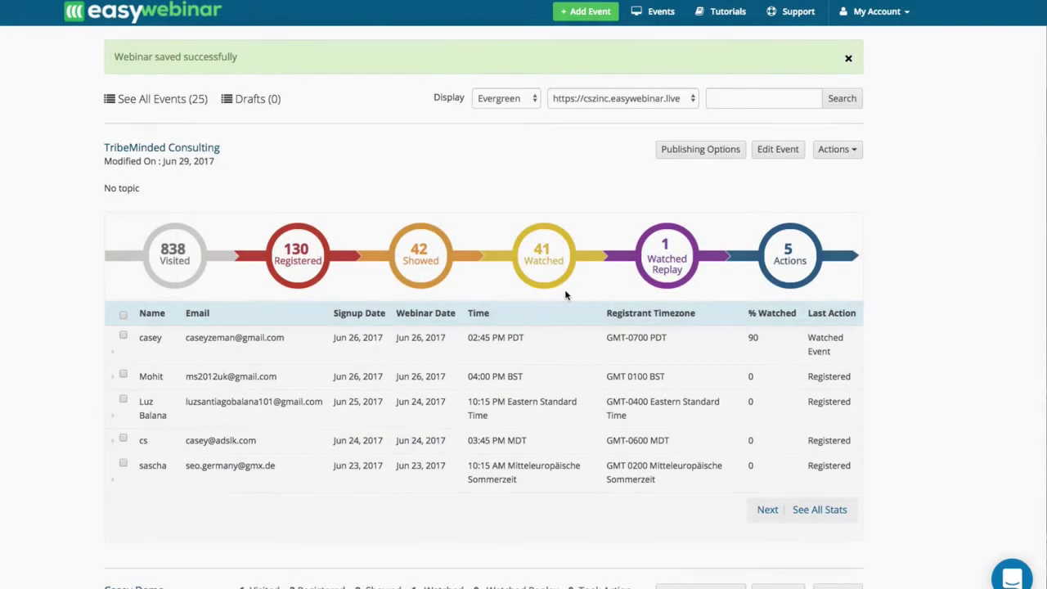
# Open the TribeMinded event's settings and review the webinar dates attendees can choose.
pyautogui.click(784, 157)
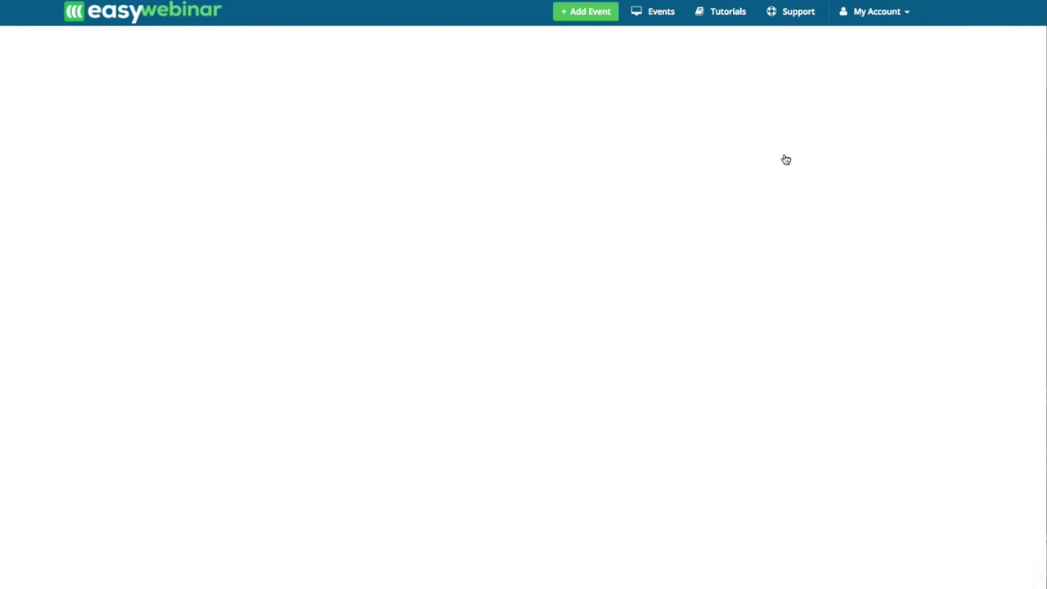
pyautogui.scroll(-1, 397, 432)
pyautogui.scroll(-3, 397, 432)
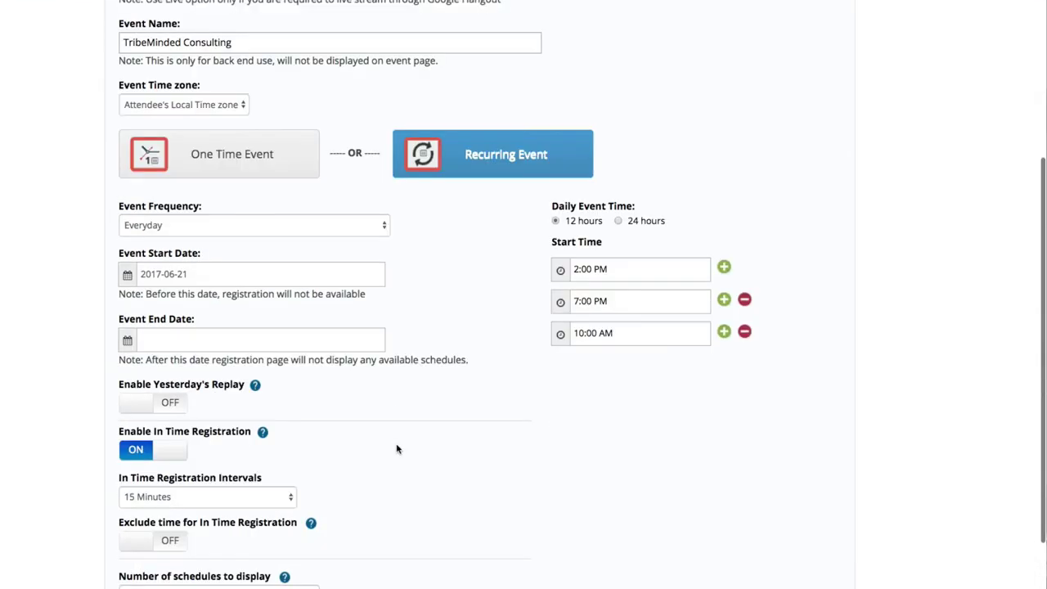
pyautogui.scroll(-2, 191, 512)
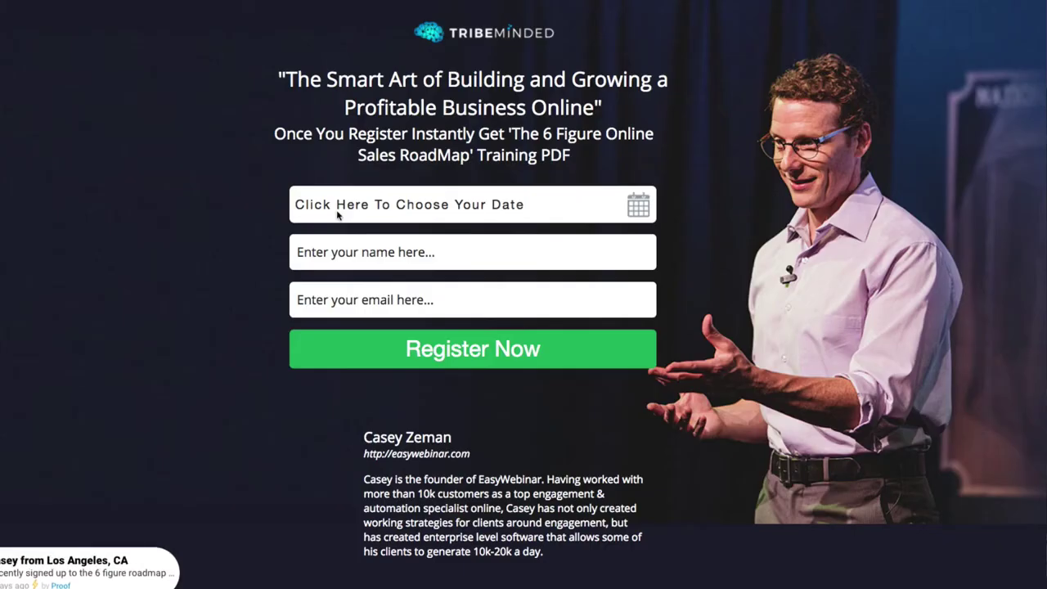
pyautogui.click(339, 211)
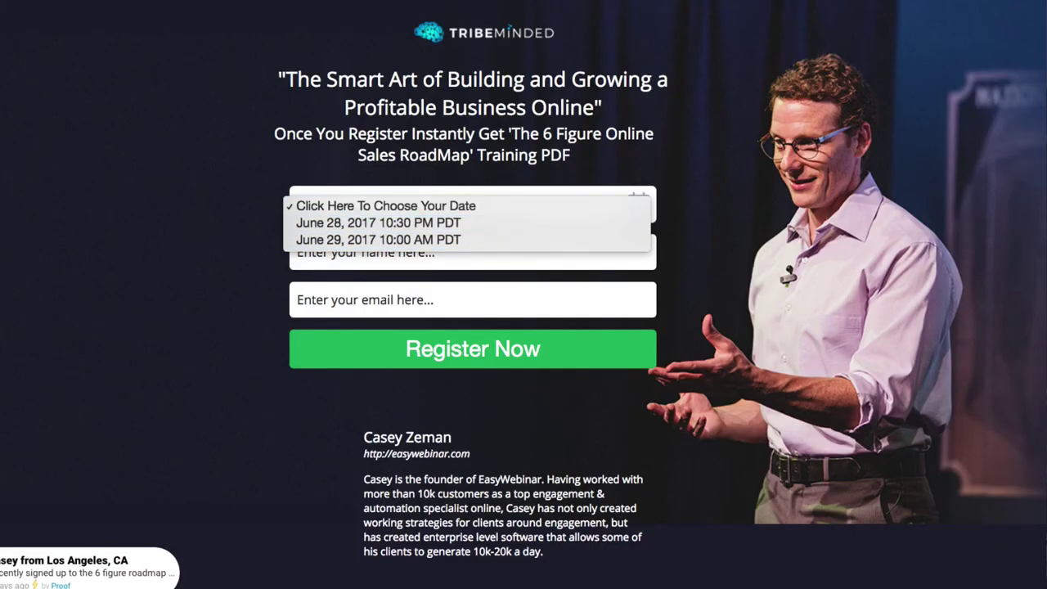
pyautogui.click(318, 44)
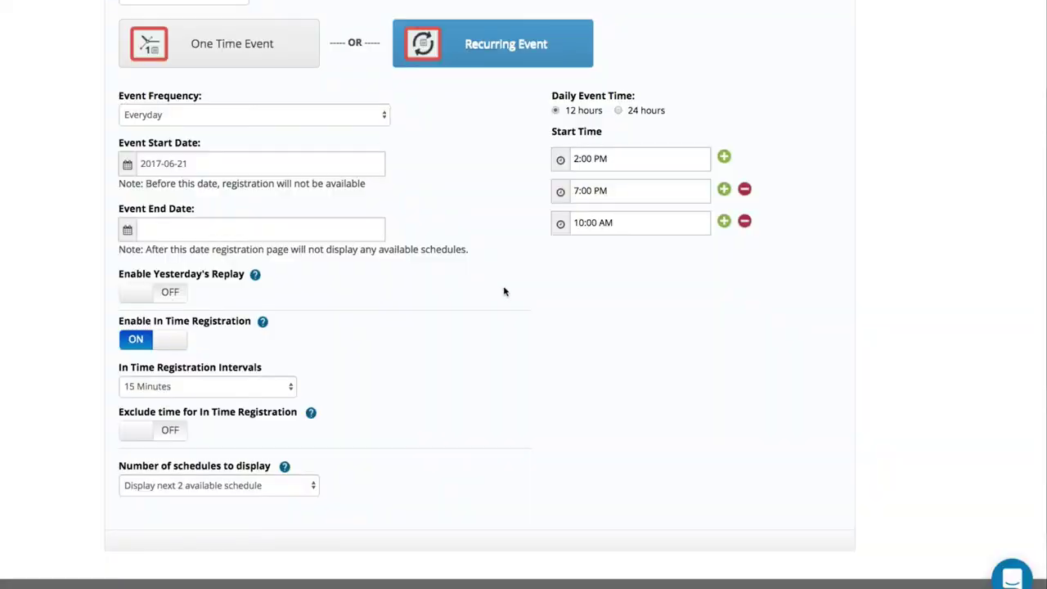
# Set 'Number of schedules to display' to 'Display next available schedule' and save and publish.
pyautogui.click(191, 488)
pyautogui.click(186, 474)
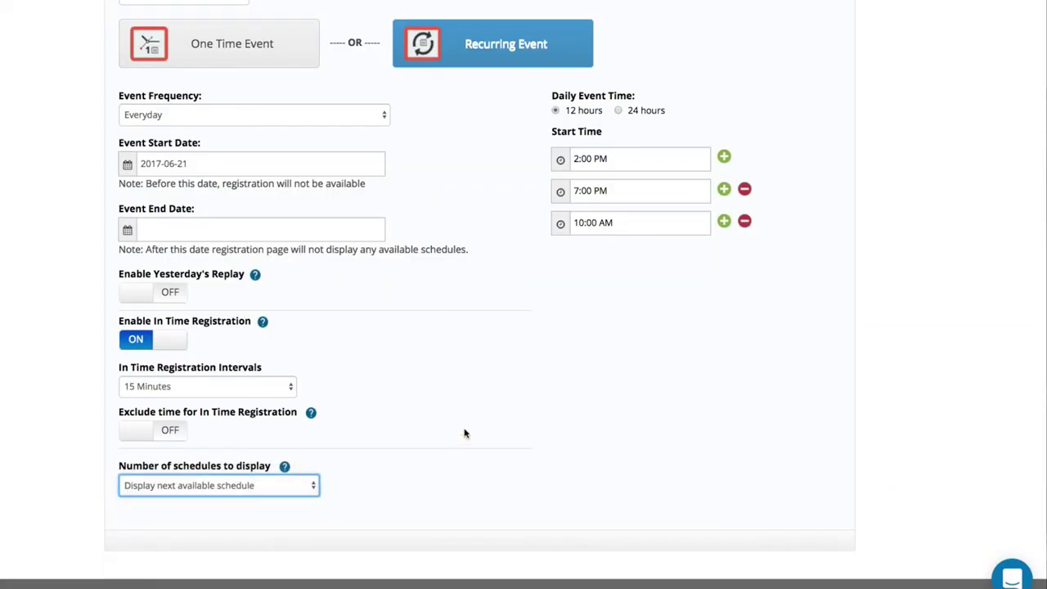
pyautogui.scroll(5, 464, 433)
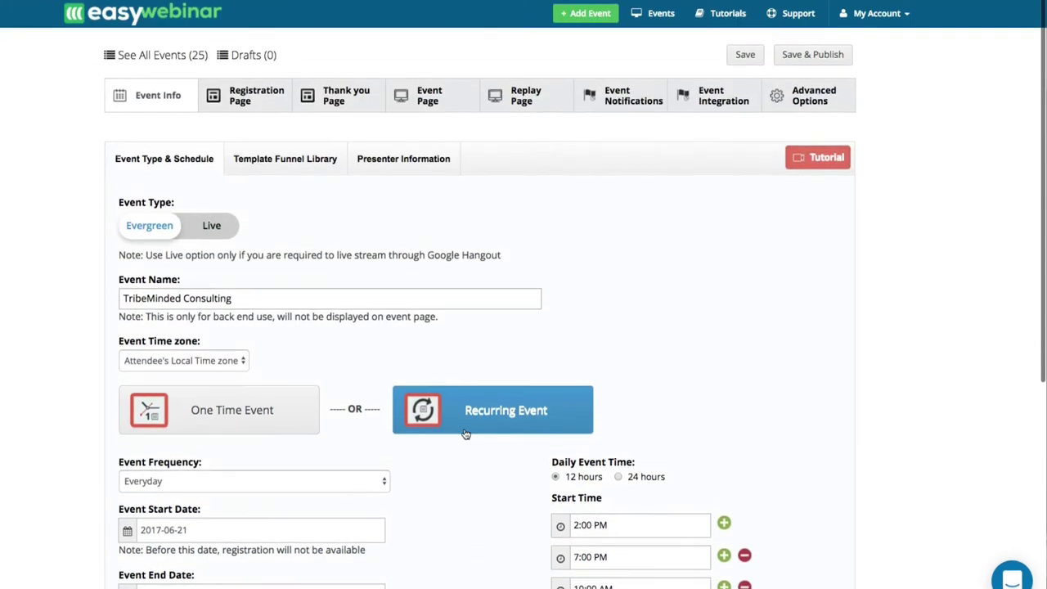
pyautogui.scroll(-2, 465, 450)
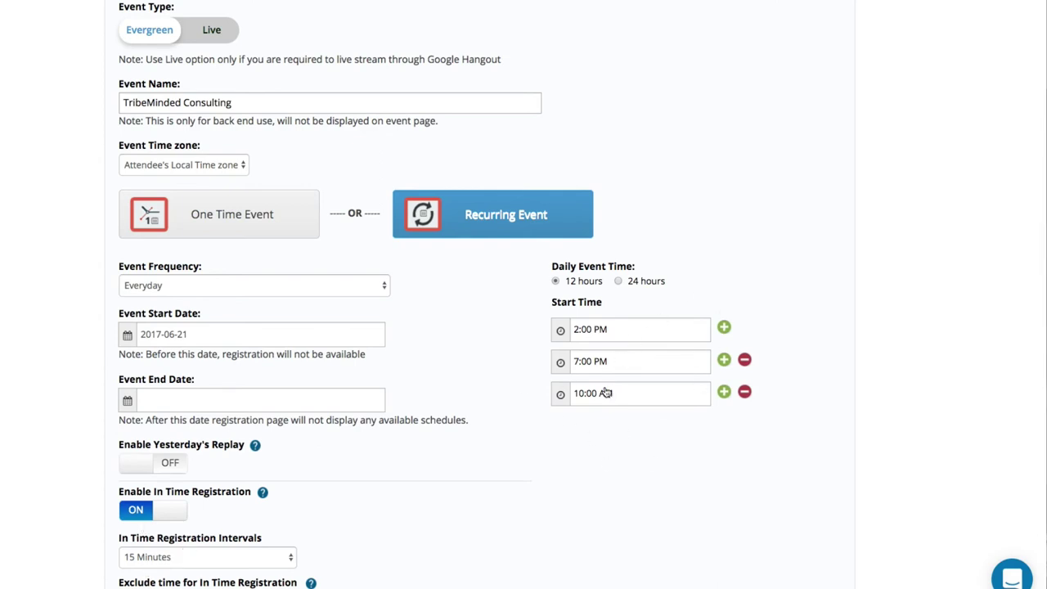
pyautogui.scroll(-2, 561, 406)
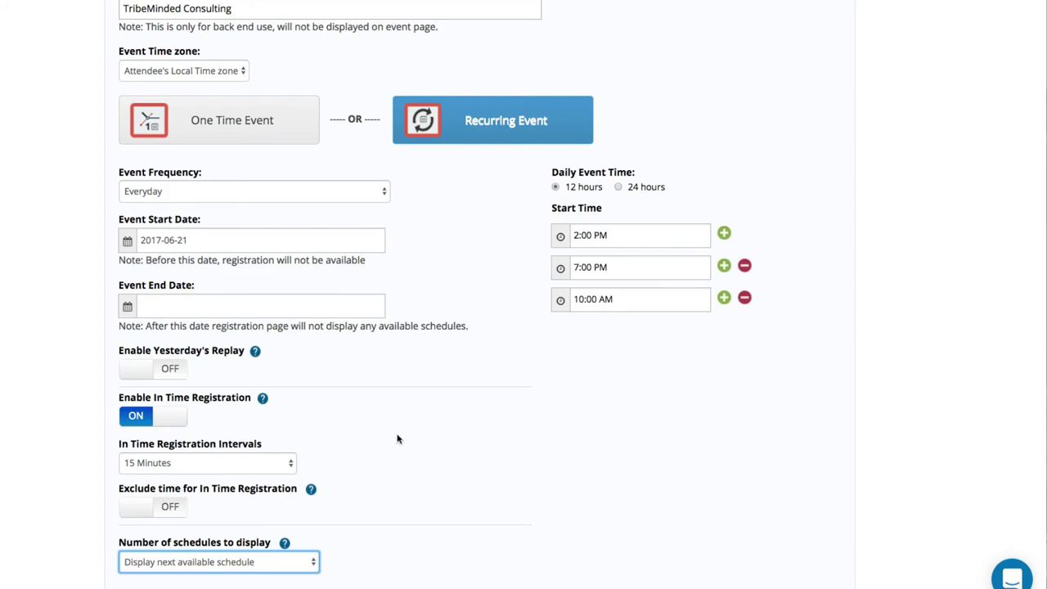
pyautogui.scroll(10, 491, 286)
pyautogui.click(811, 54)
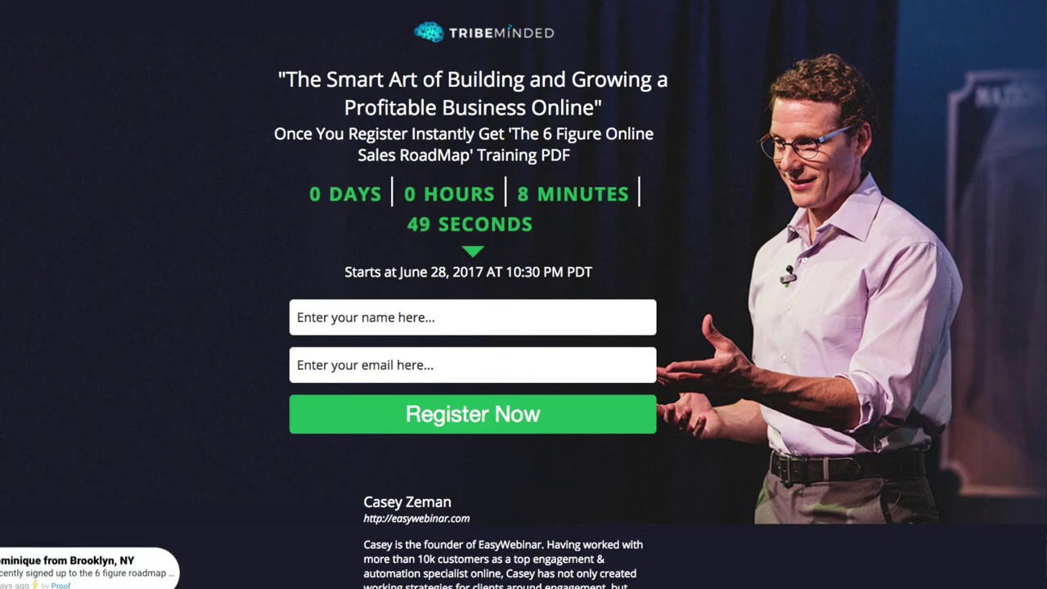
# Register on the registration page as a test attendee with a name and email address.
pyautogui.click(328, 317)
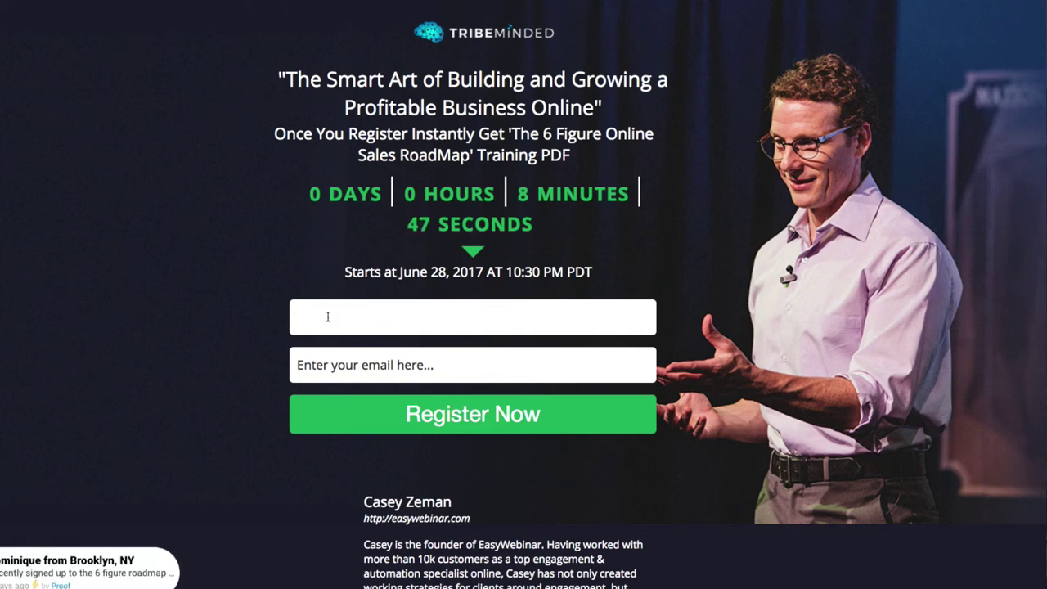
pyautogui.write('casey')
pyautogui.press('Tab')
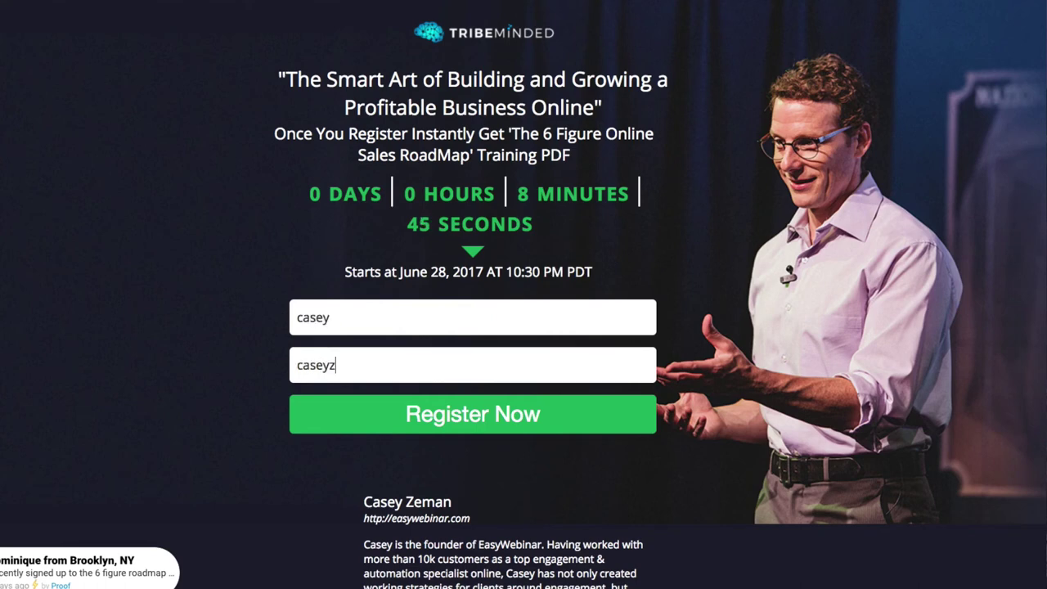
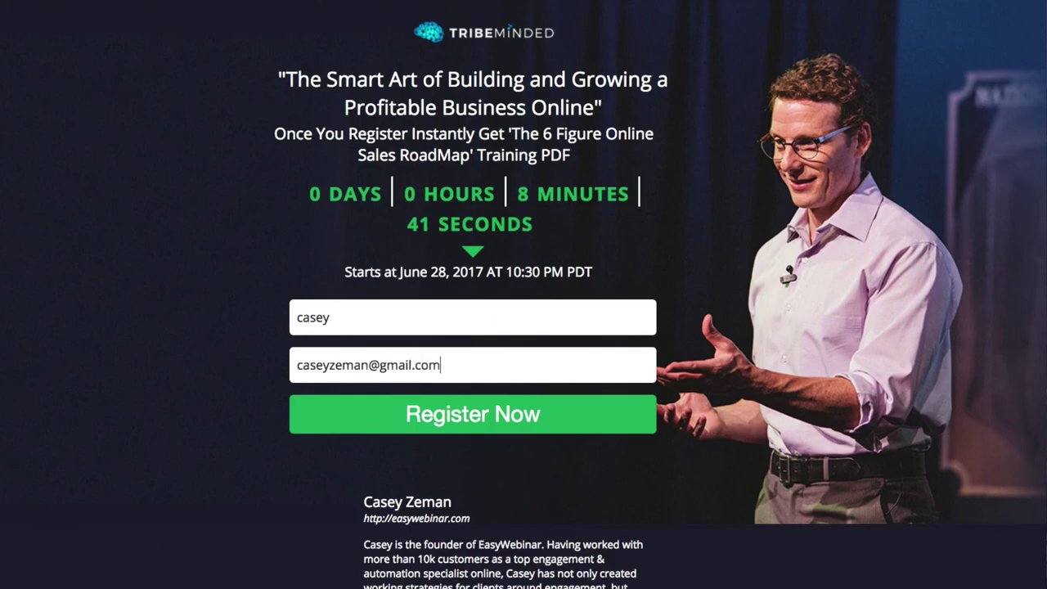
pyautogui.click(455, 431)
# Add the June 28, 2017 10:30 PM session to Google Calendar and select its webinar link.
pyautogui.scroll(-20, 442, 401)
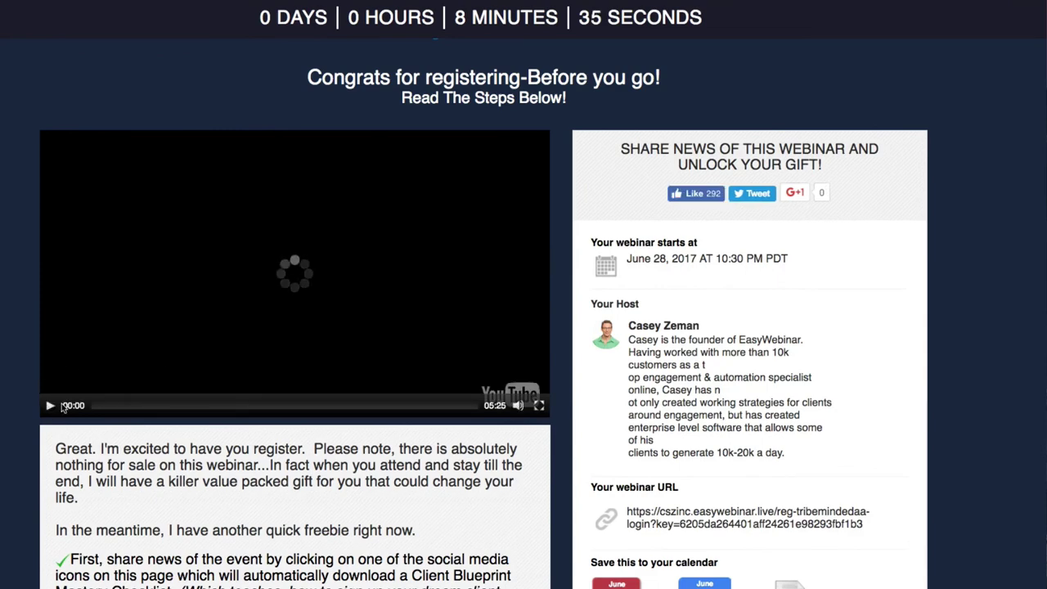
pyautogui.click(302, 281)
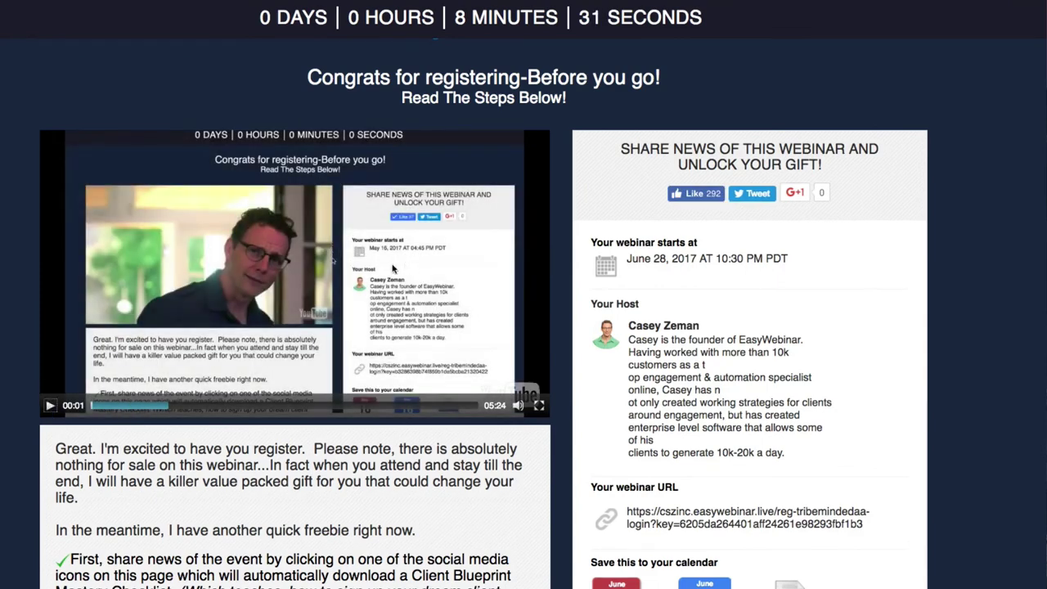
pyautogui.scroll(-3, 375, 339)
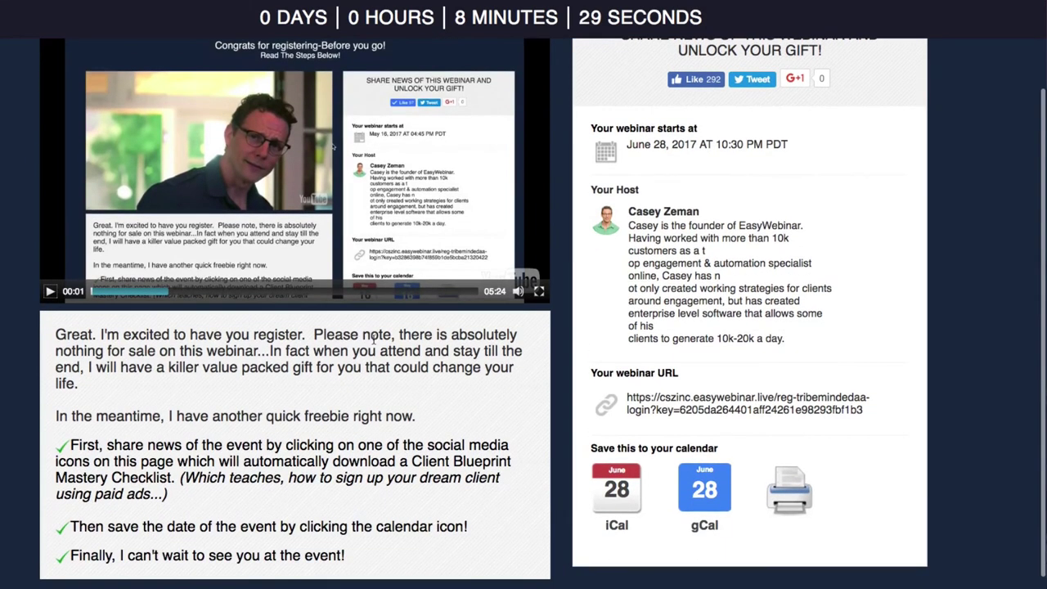
pyautogui.click(708, 490)
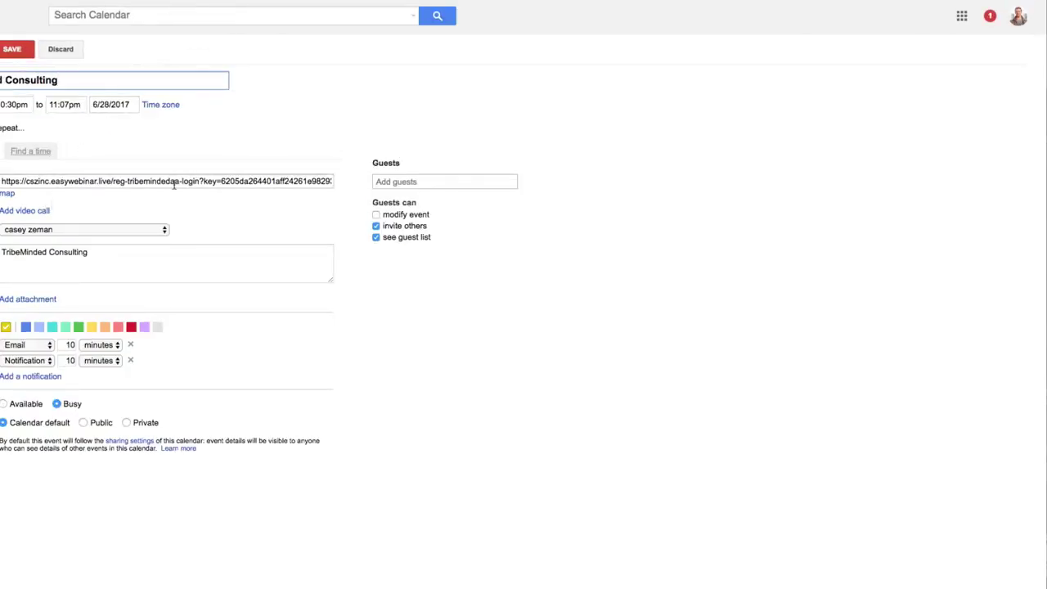
pyautogui.tripleClick(174, 182)
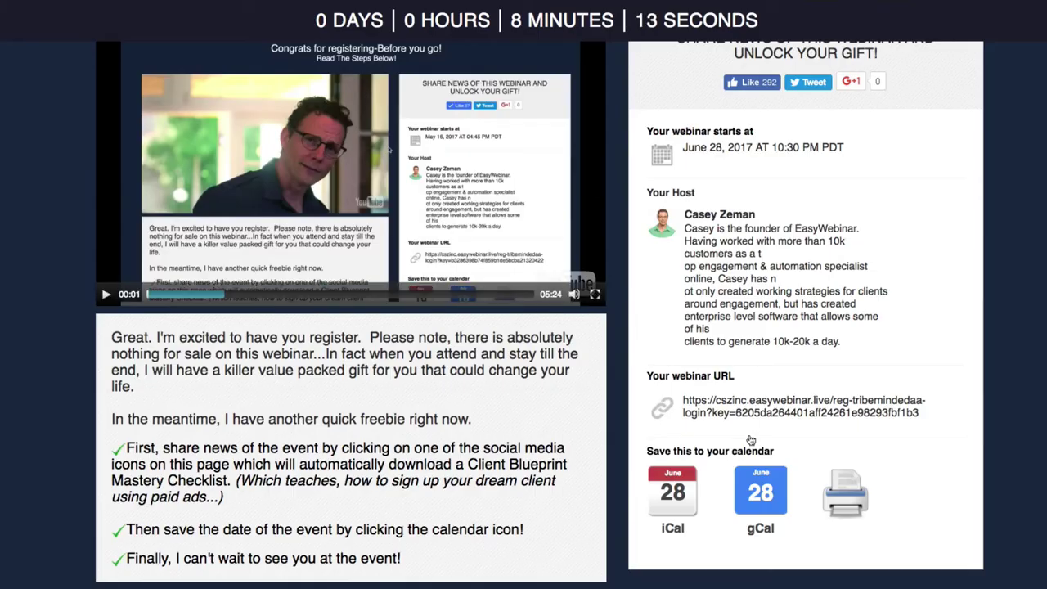
# Like the webinar in the share panel to unlock the thank-you page bonus.
pyautogui.click(753, 506)
pyautogui.scroll(1, 658, 306)
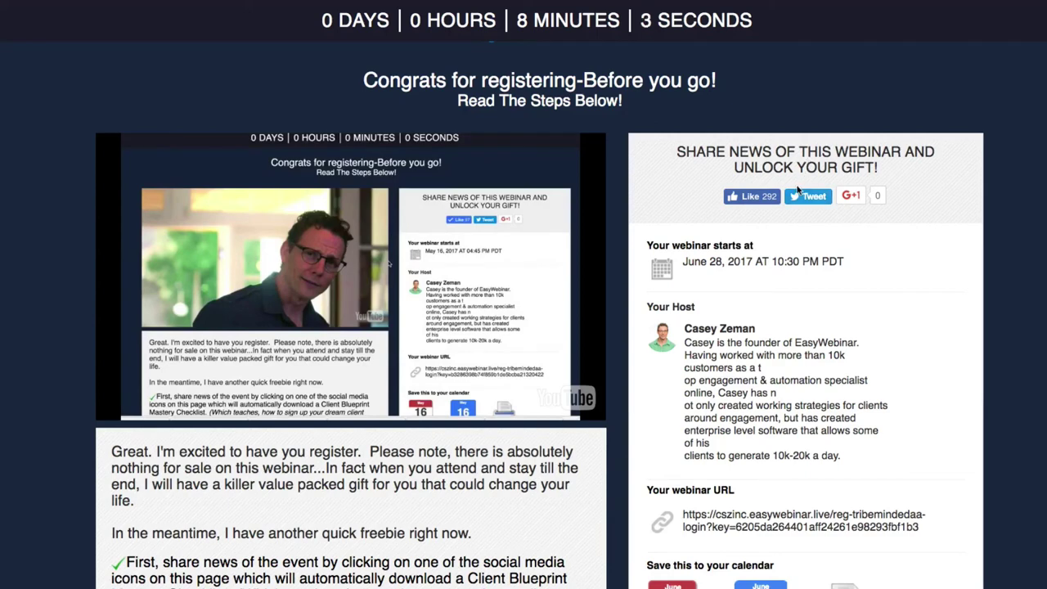
pyautogui.scroll(-1, 805, 197)
pyautogui.click(757, 134)
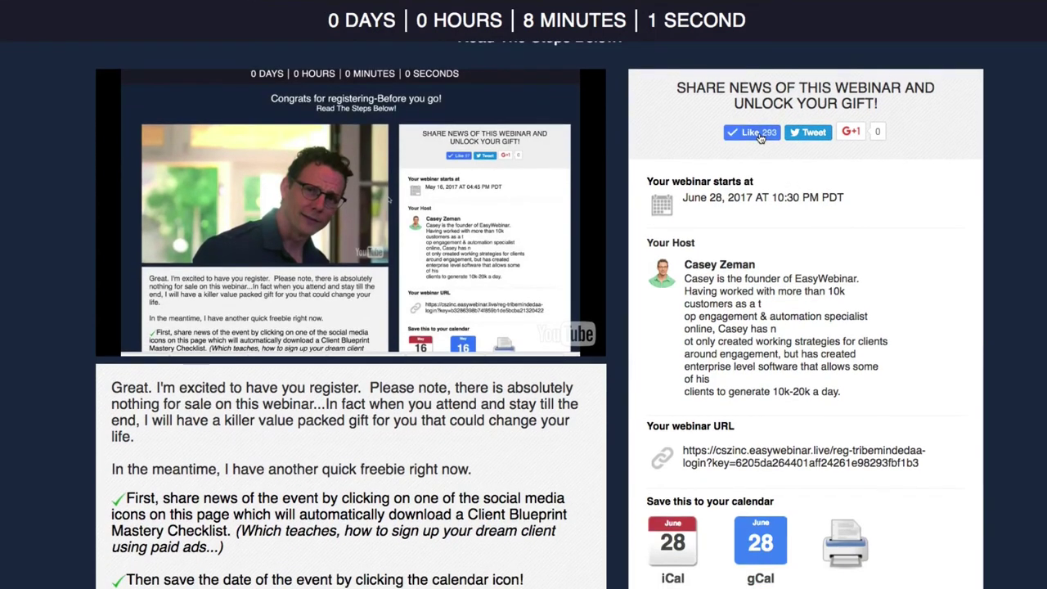
# Open the Client Blueprint Mastery Checklist PDF, then close it to return to the thank-you page.
pyautogui.scroll(-2, 727, 171)
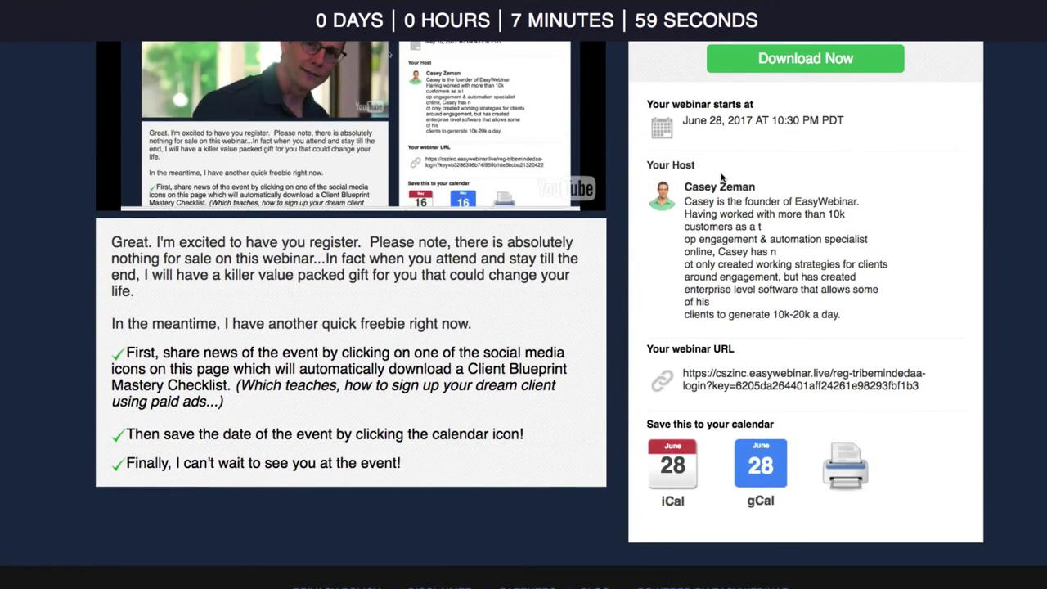
pyautogui.scroll(2, 728, 171)
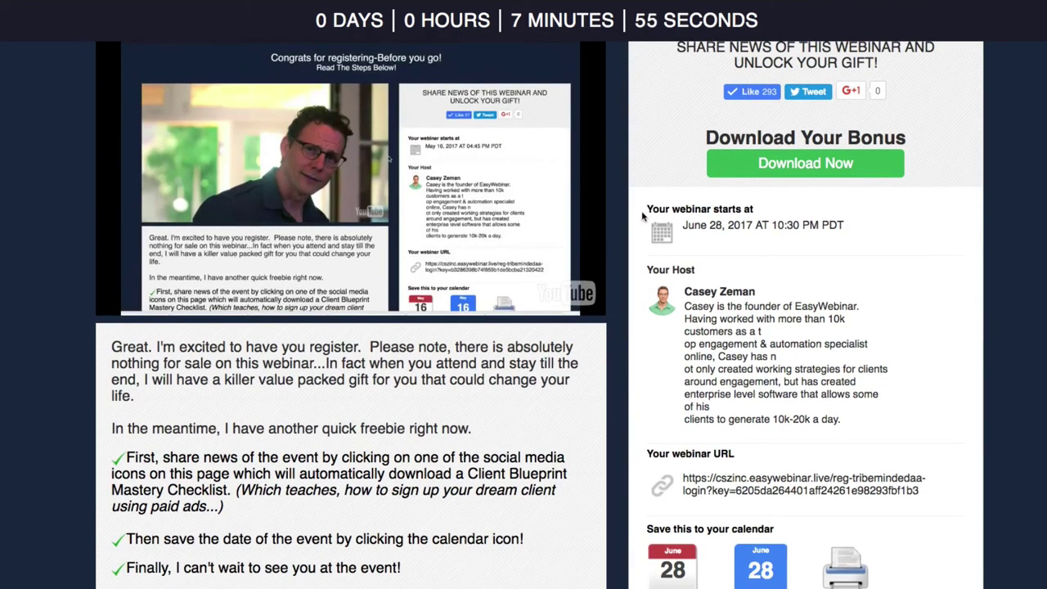
pyautogui.click(801, 167)
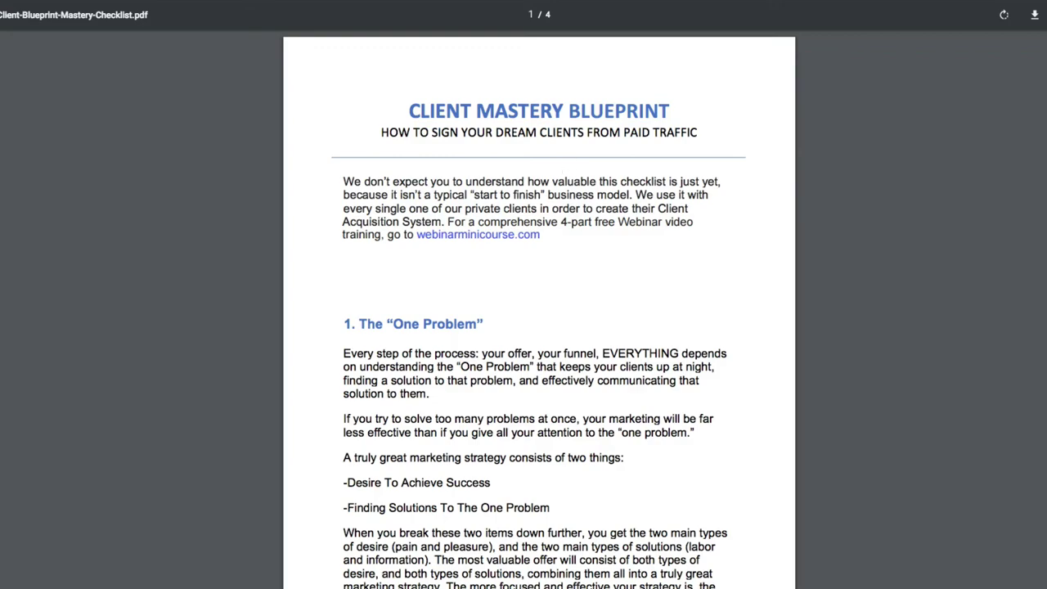
pyautogui.hotkey('ctrl', 'w')
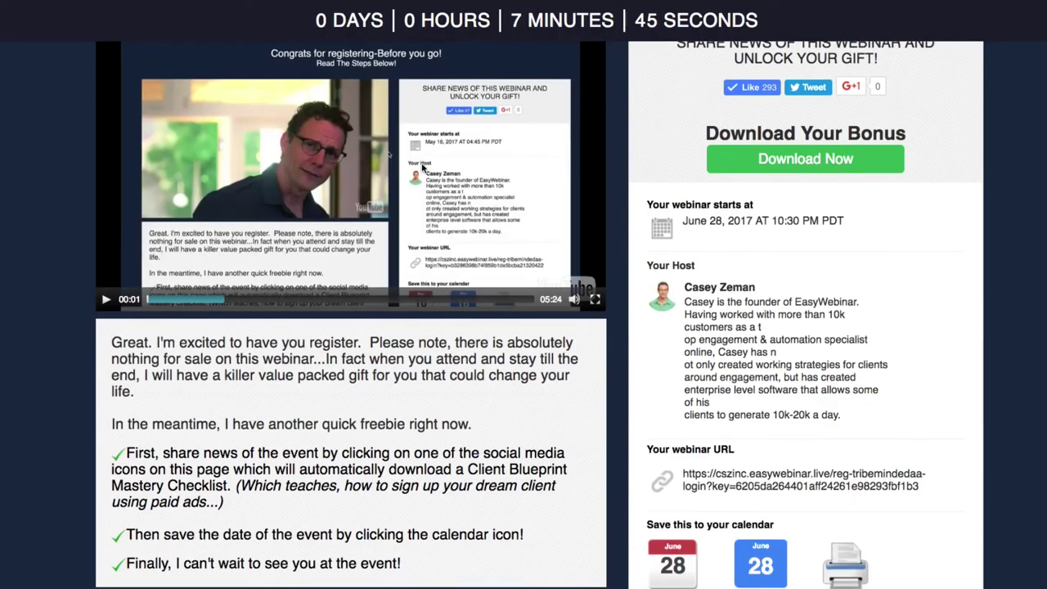
pyautogui.scroll(2, 488, 31)
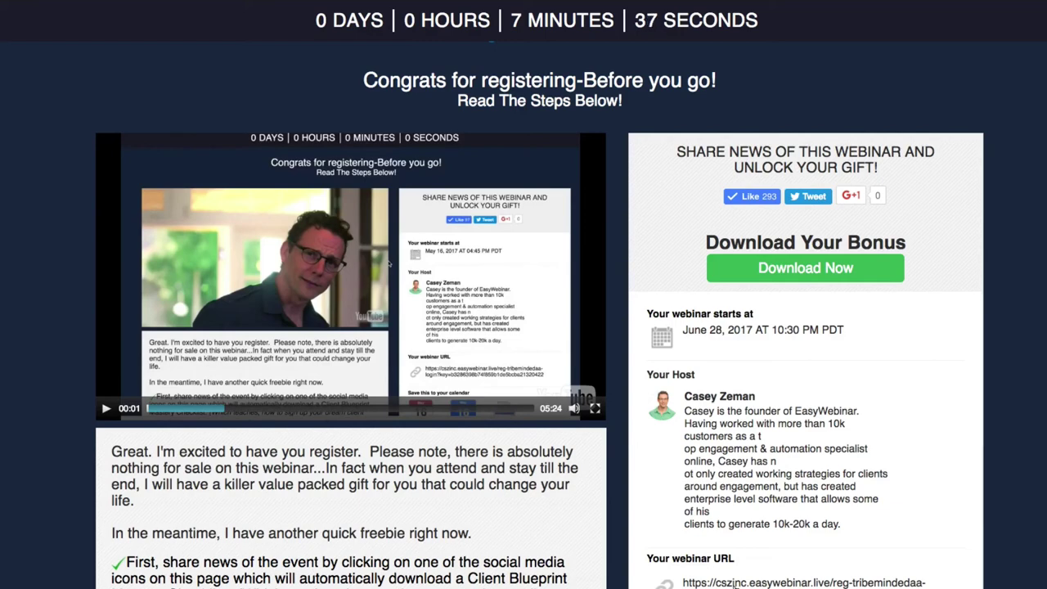
# Close the Publishing Options dialog to return to TribeMinded Consulting's stats on the events dashboard.
pyautogui.scroll(-2, 745, 532)
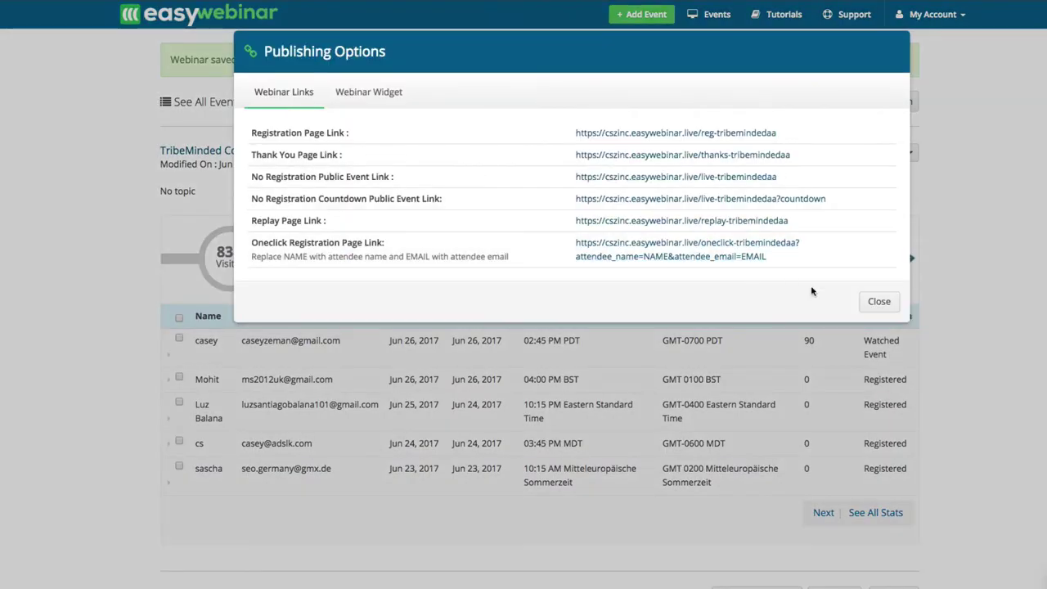
pyautogui.click(879, 301)
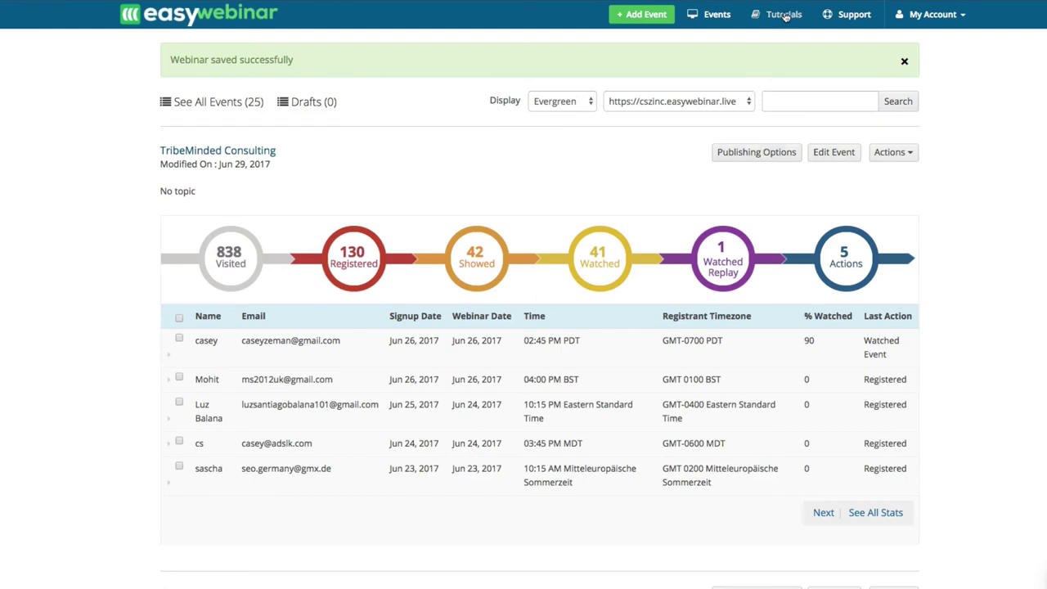
# Open the support knowledge base and browse its training, registration page and FAQ articles.
pyautogui.click(783, 15)
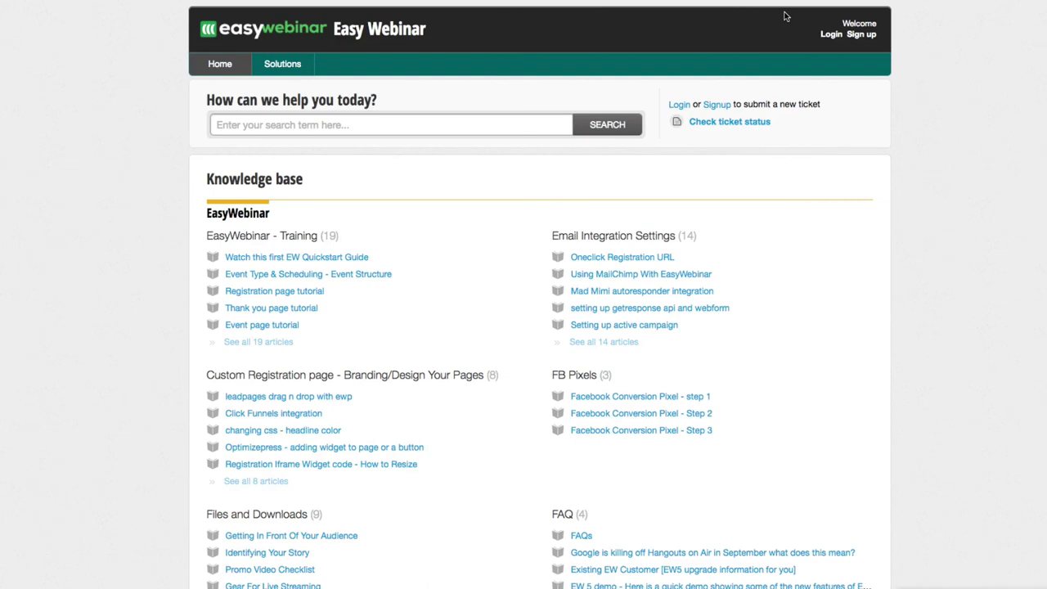
pyautogui.scroll(-5, 596, 273)
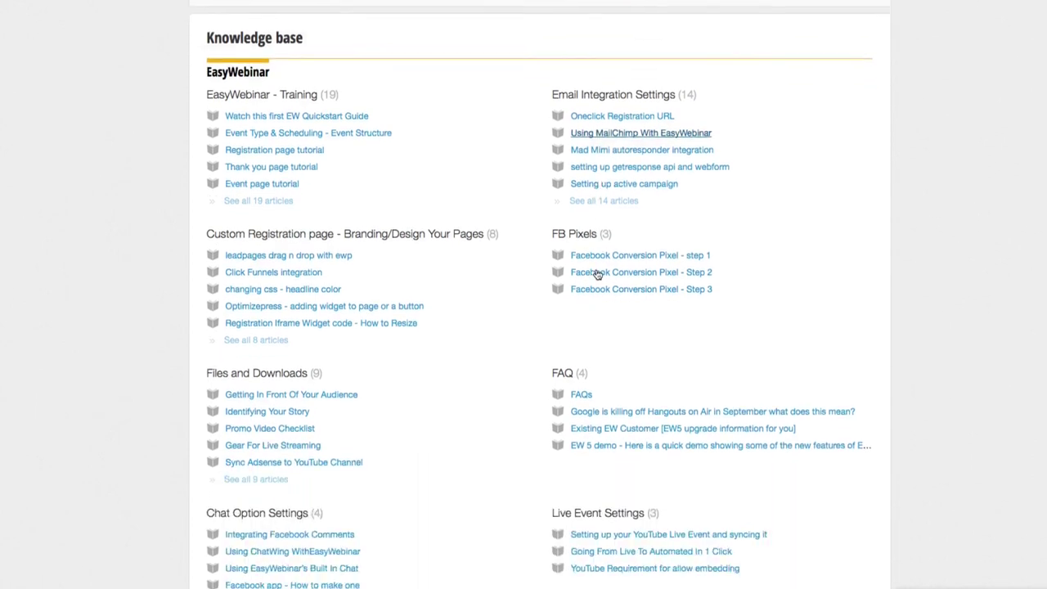
pyautogui.scroll(-3, 596, 274)
pyautogui.scroll(8, 597, 273)
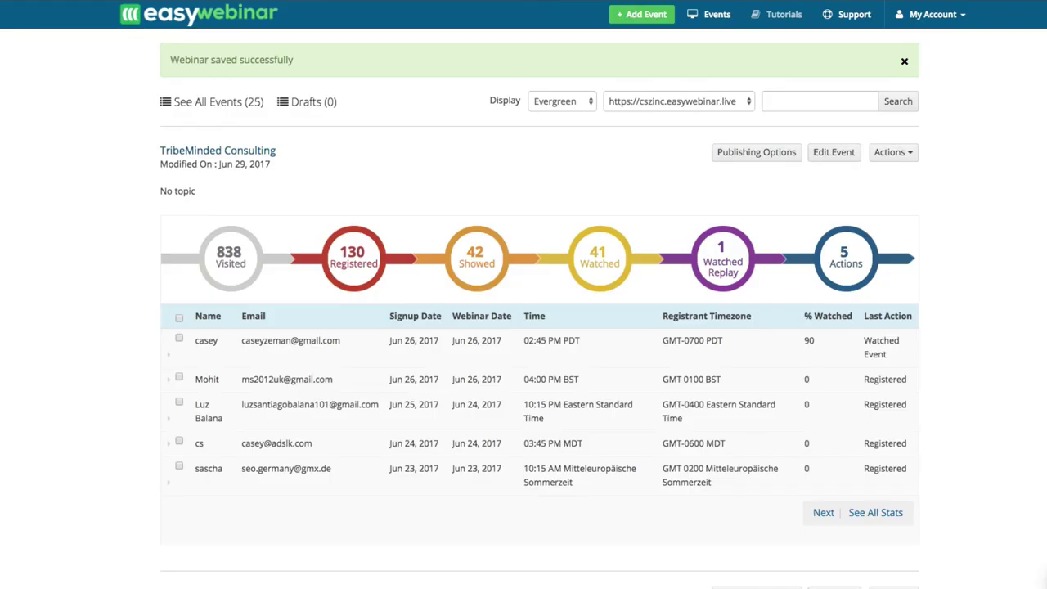
pyautogui.click(770, 155)
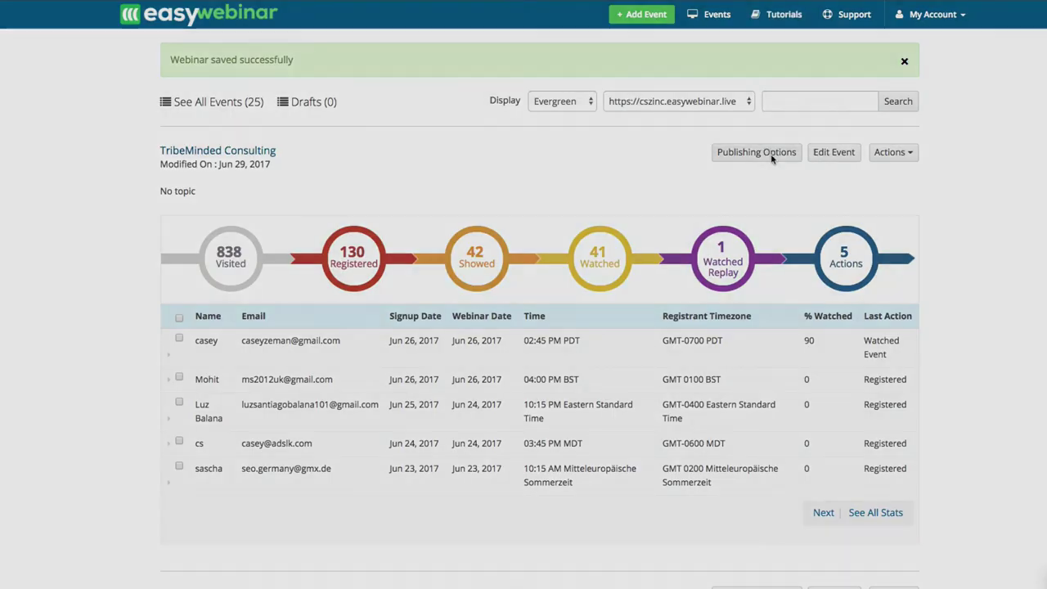
pyautogui.click(373, 94)
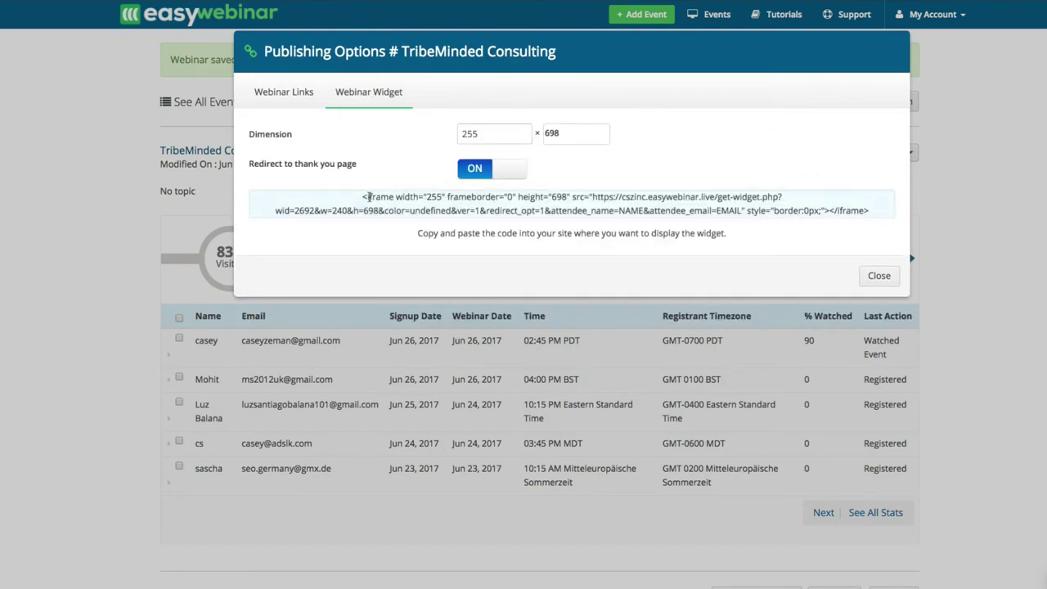
pyautogui.click(368, 197)
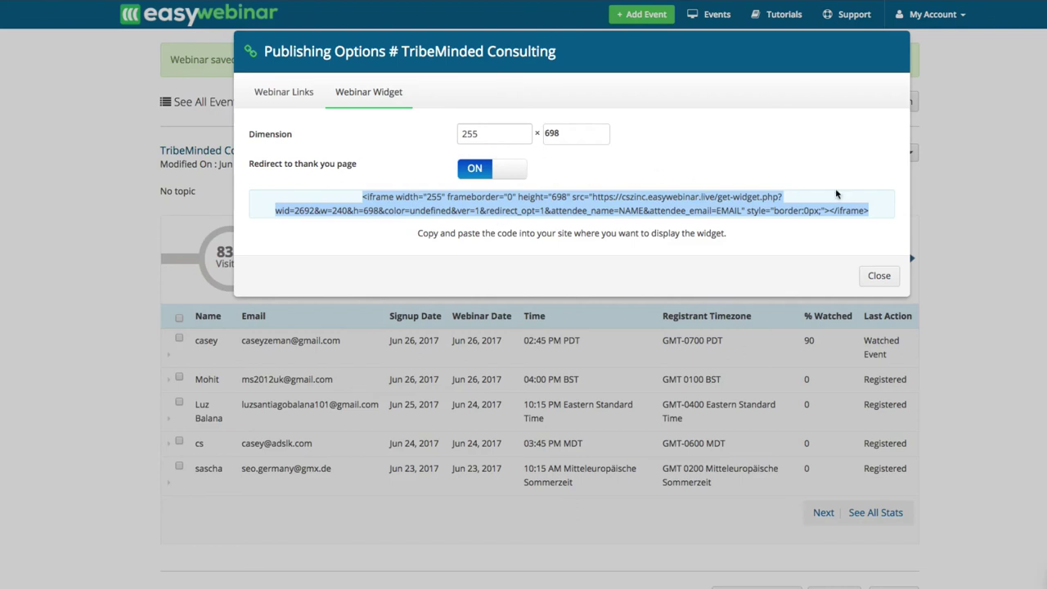
pyautogui.click(875, 277)
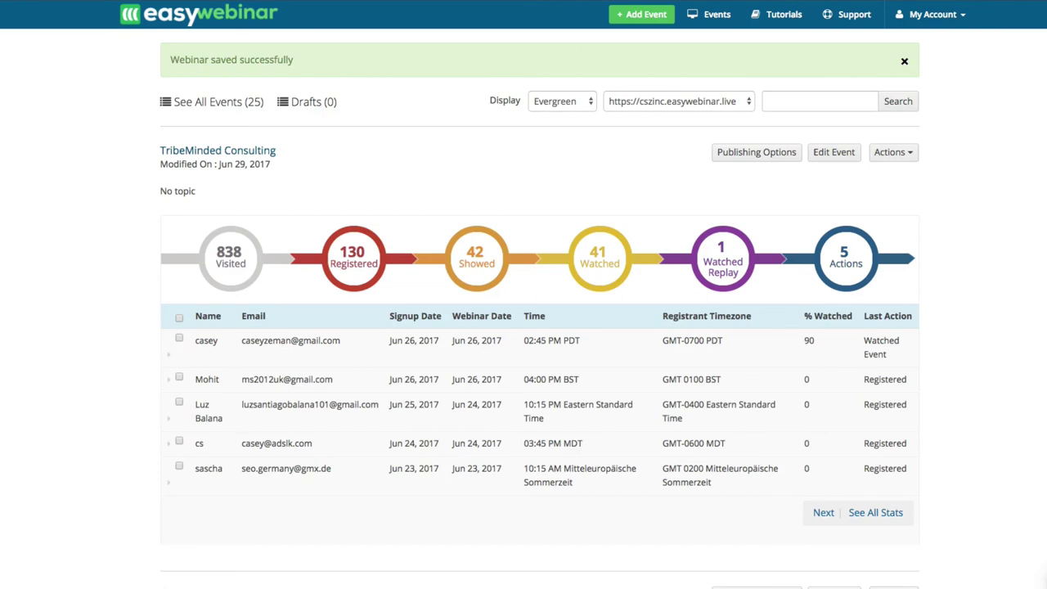
# Search Google for 'podcast masterclass workshop' and open the EOFire free Podcast Workshop result.
pyautogui.hotkey('ctrl', 't')
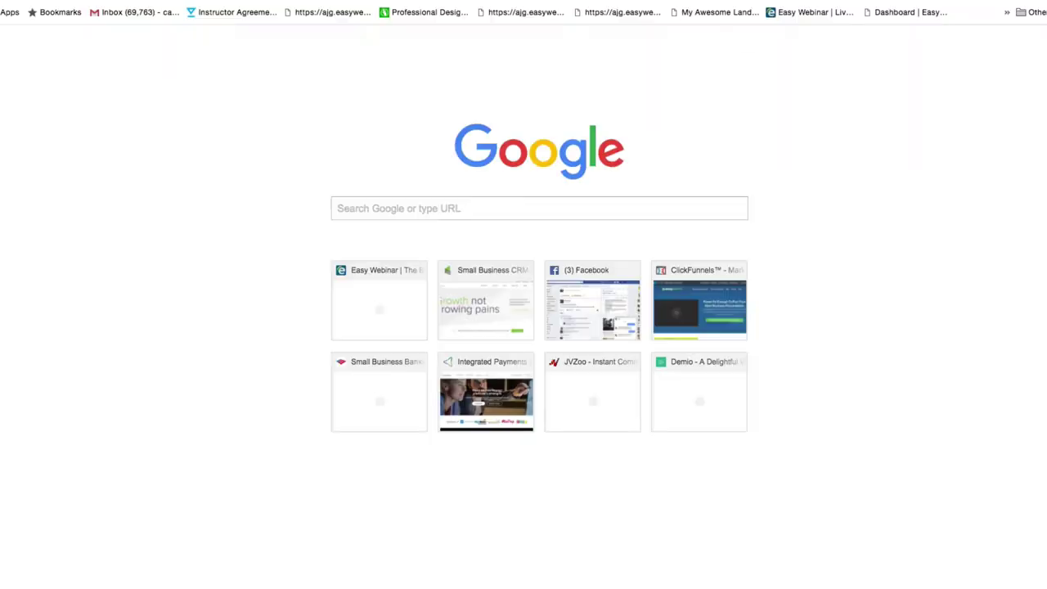
pyautogui.write('pd')
pyautogui.press('BackSpace')
pyautogui.write('odcast')
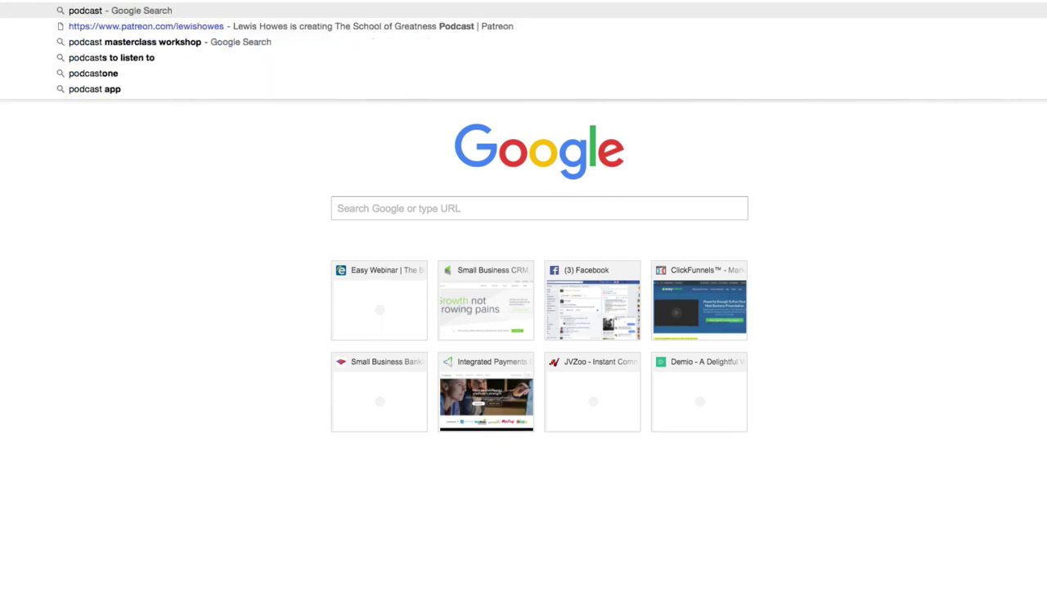
pyautogui.write(' masterclass')
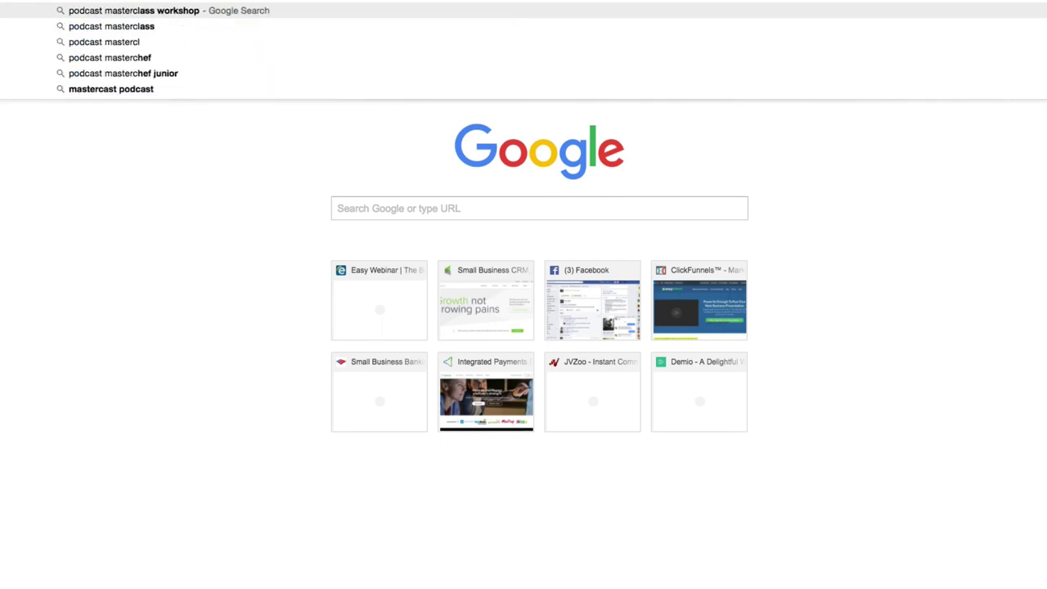
pyautogui.press('Return')
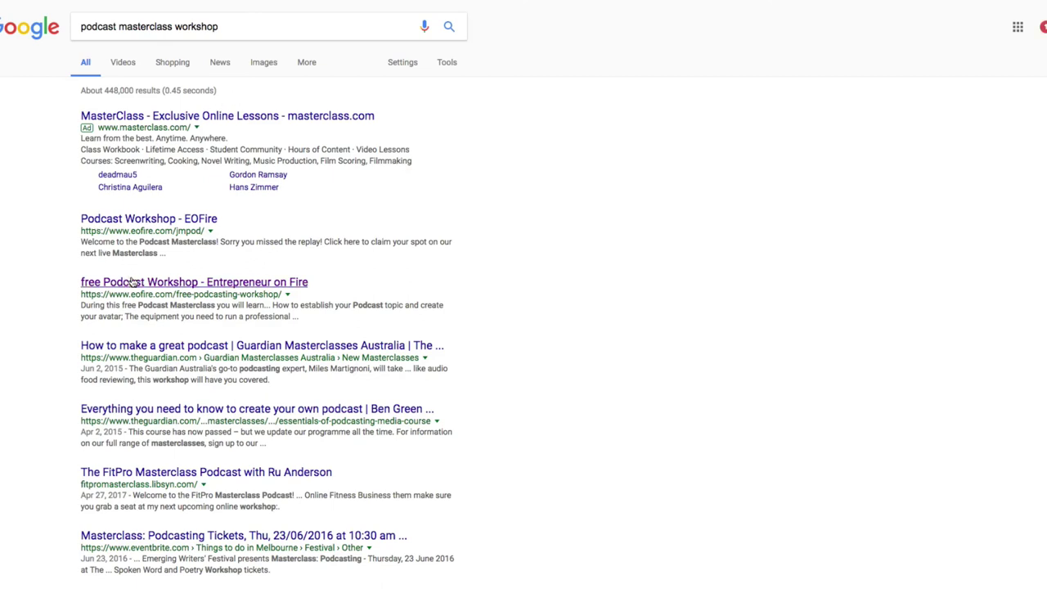
pyautogui.click(130, 282)
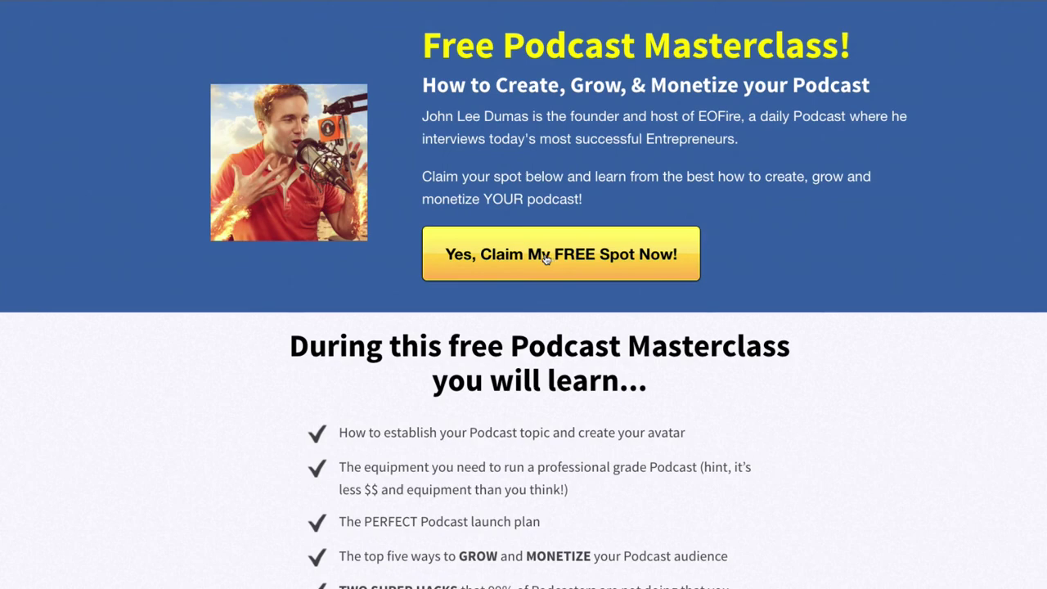
# Claim a free seat for the June 29, 2017 02:00 PM PDT session with a name and email.
pyautogui.click(545, 259)
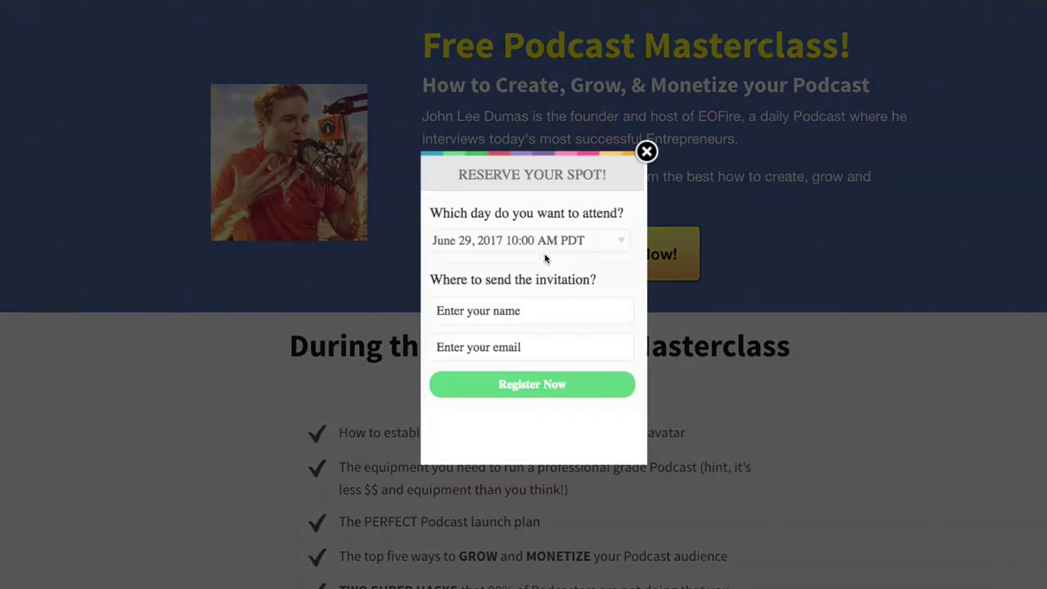
pyautogui.click(533, 242)
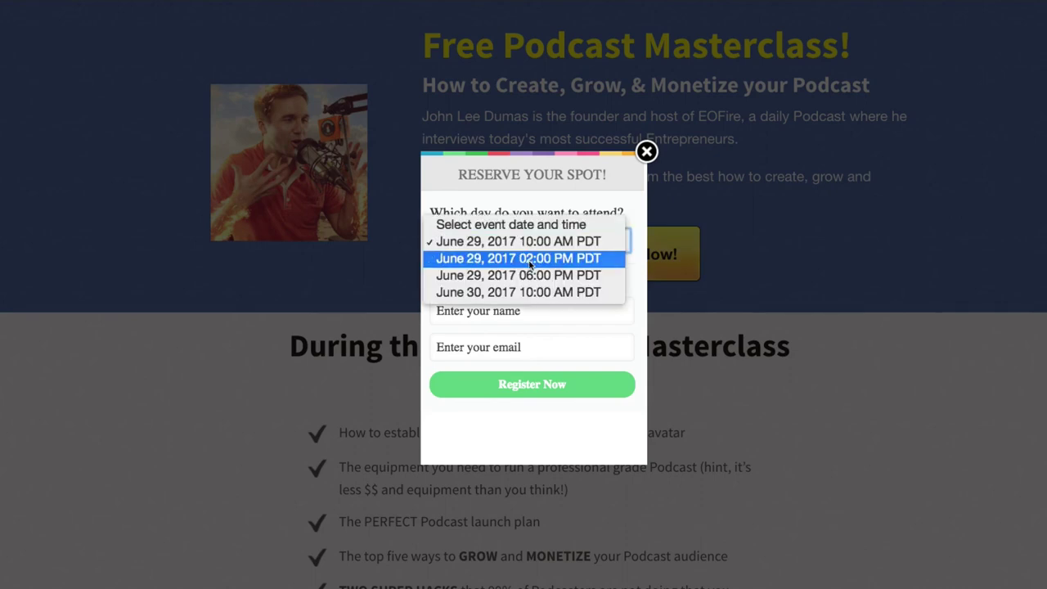
pyautogui.click(529, 258)
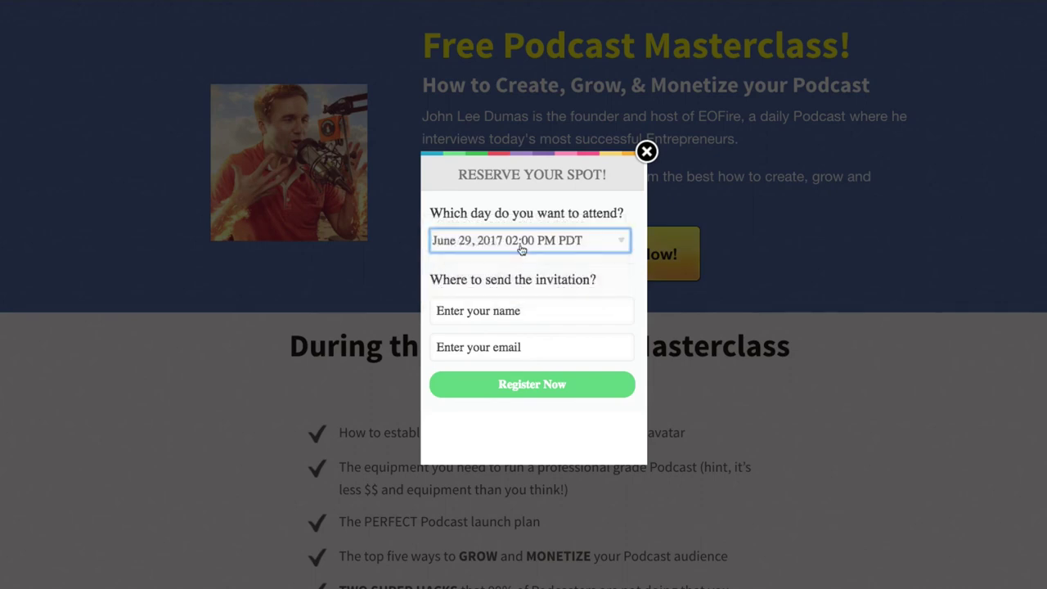
pyautogui.click(472, 318)
pyautogui.write('casey')
pyautogui.press('Tab')
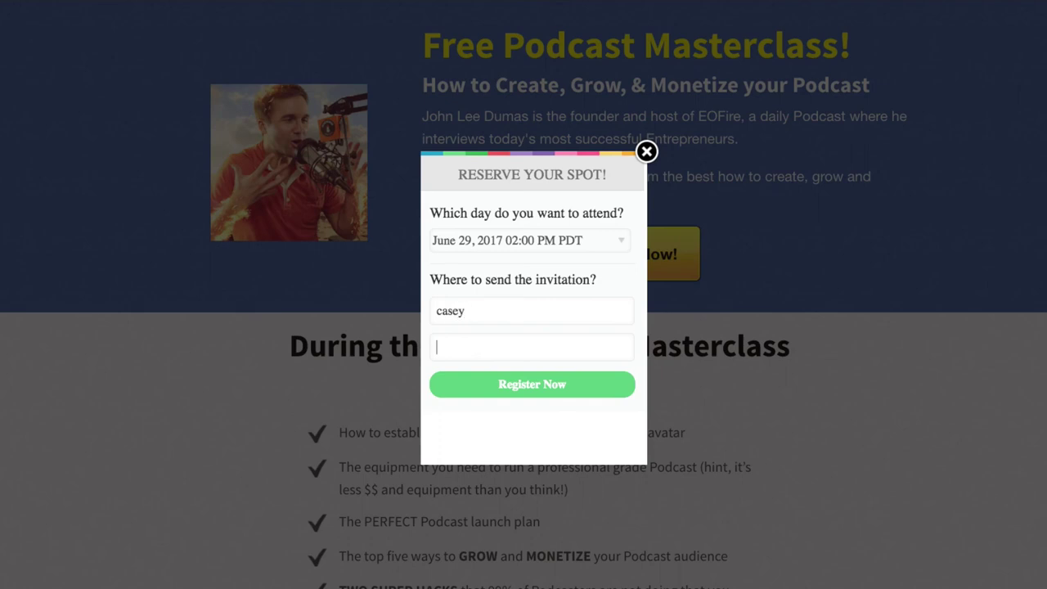
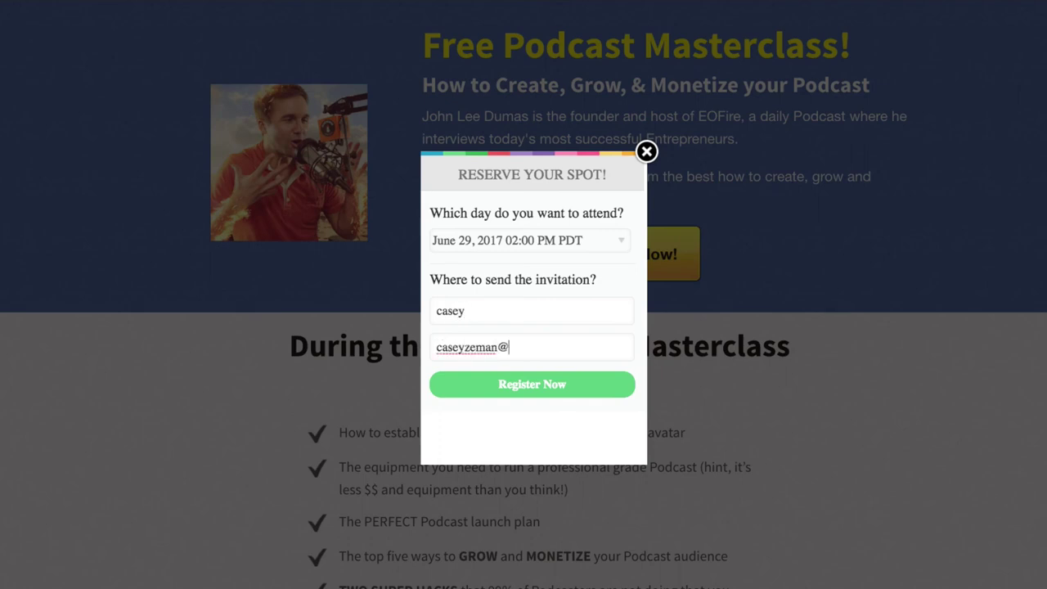
pyautogui.click(537, 390)
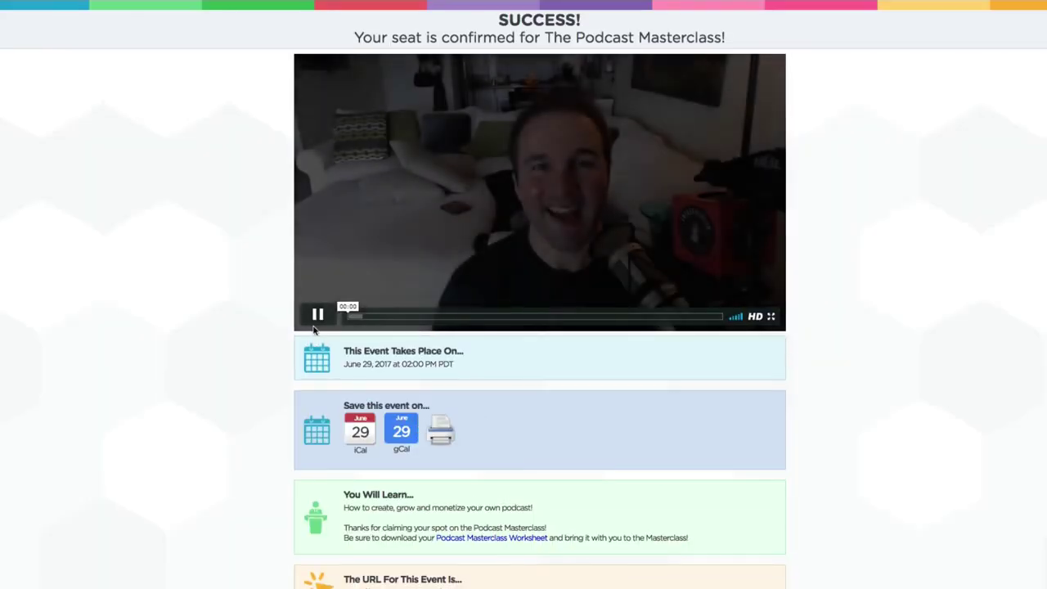
# On the confirmation page, open the personal login URL, like the webinar and download the bonus PDF.
pyautogui.click(316, 319)
pyautogui.scroll(-3, 422, 364)
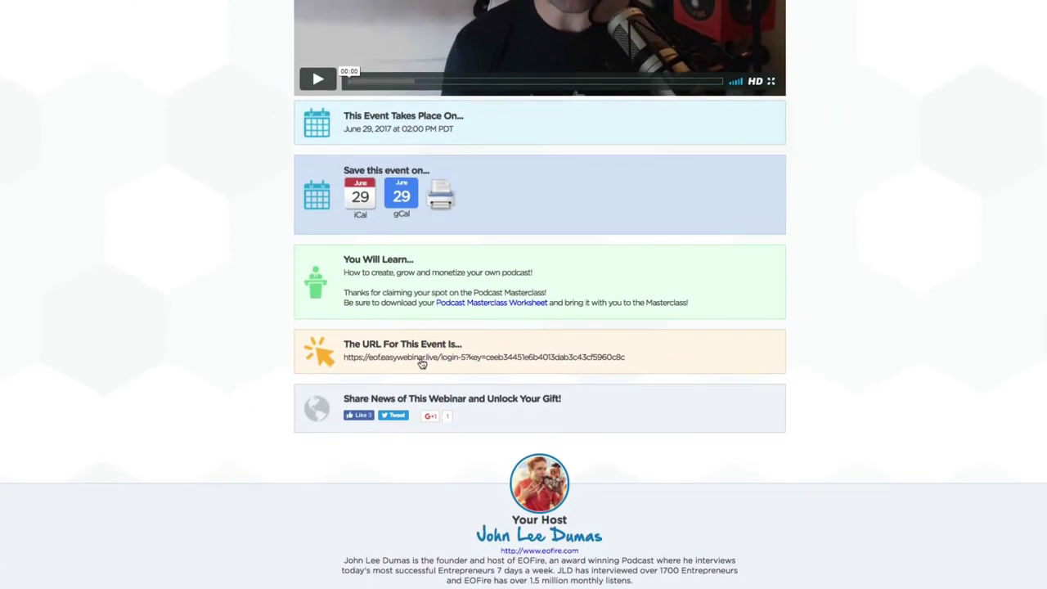
pyautogui.scroll(3, 491, 454)
pyautogui.scroll(-2, 494, 453)
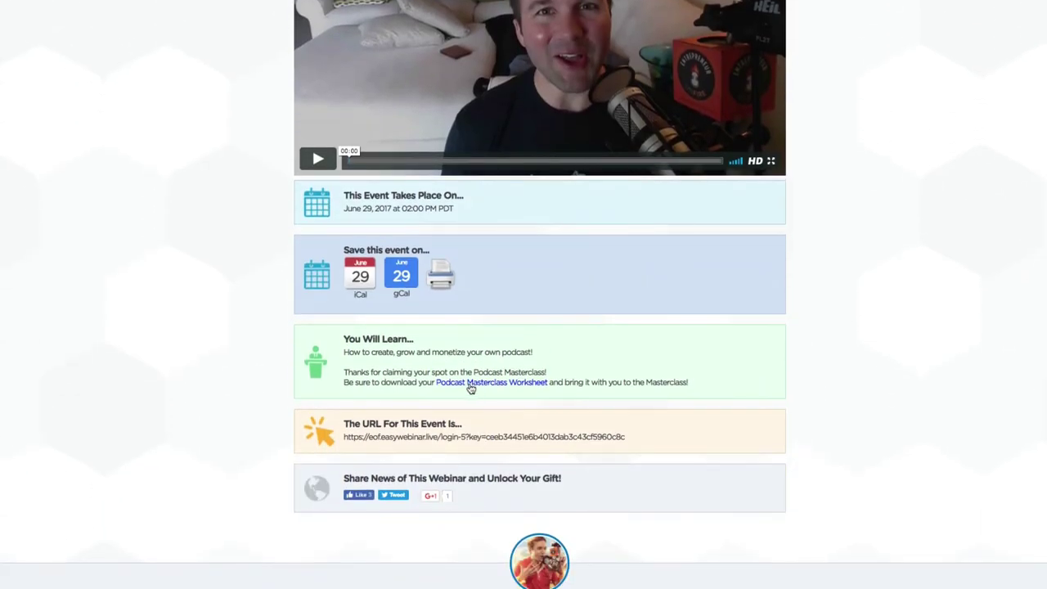
pyautogui.click(473, 438)
pyautogui.scroll(3, 683, 231)
pyautogui.scroll(-5, 444, 432)
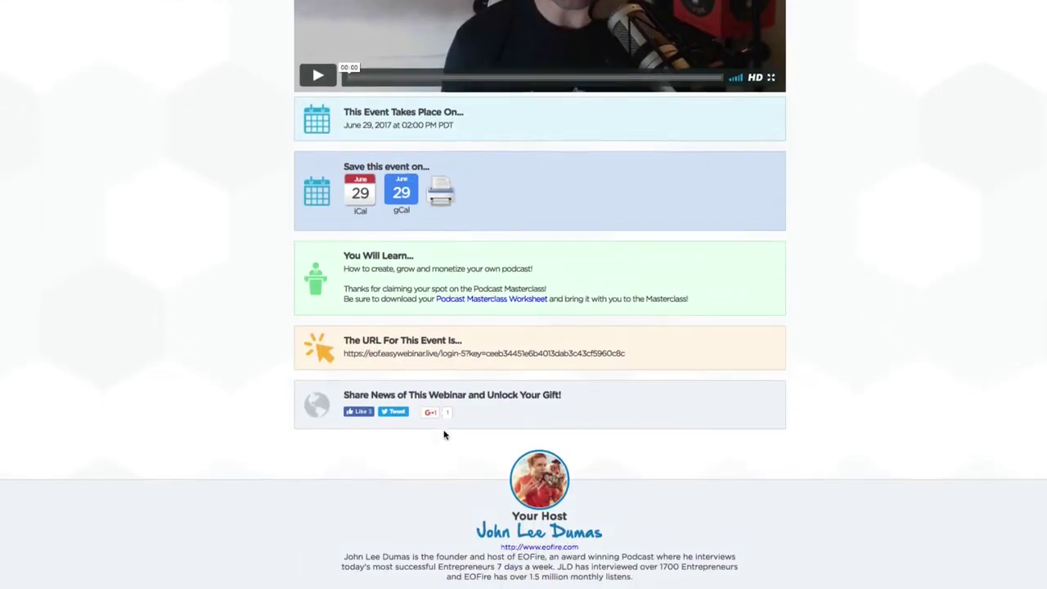
pyautogui.click(360, 418)
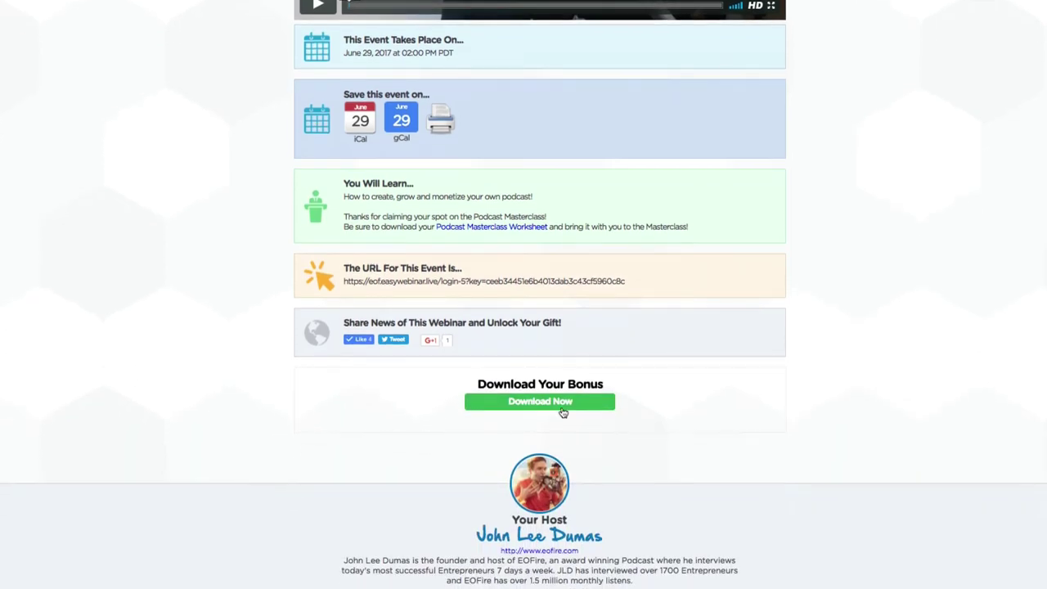
pyautogui.click(551, 402)
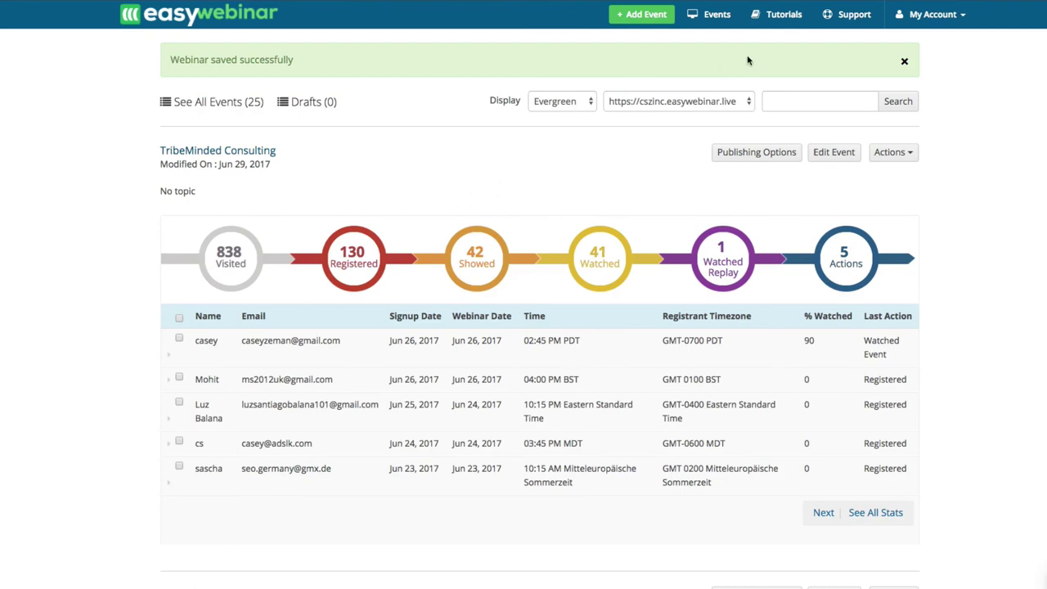
# Open the account Integrations page and review the connected SendGrid, Infusionsoft and Drip services.
pyautogui.click(847, 18)
pyautogui.click(924, 19)
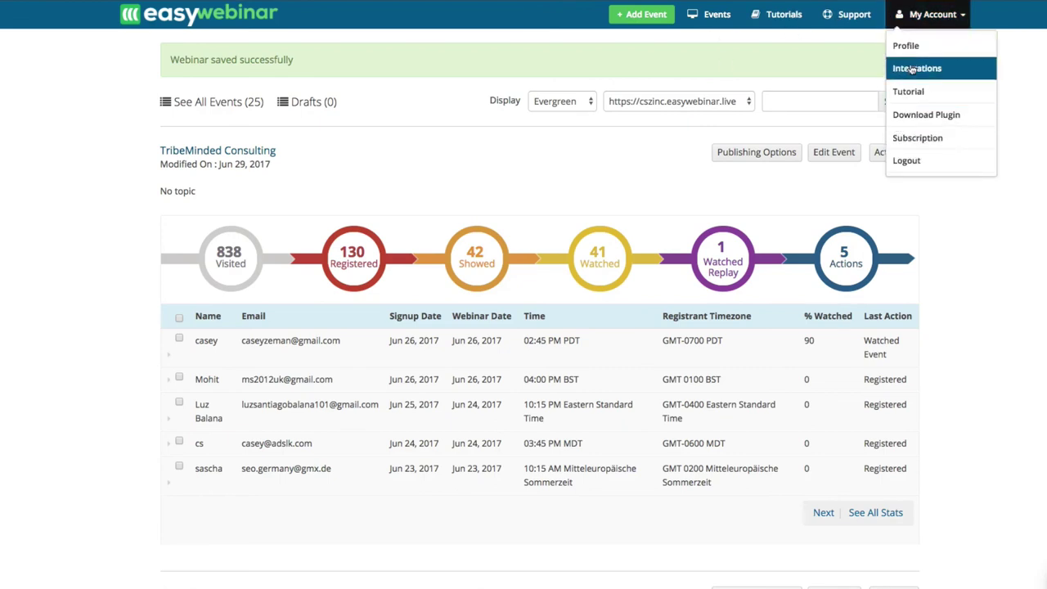
pyautogui.click(914, 46)
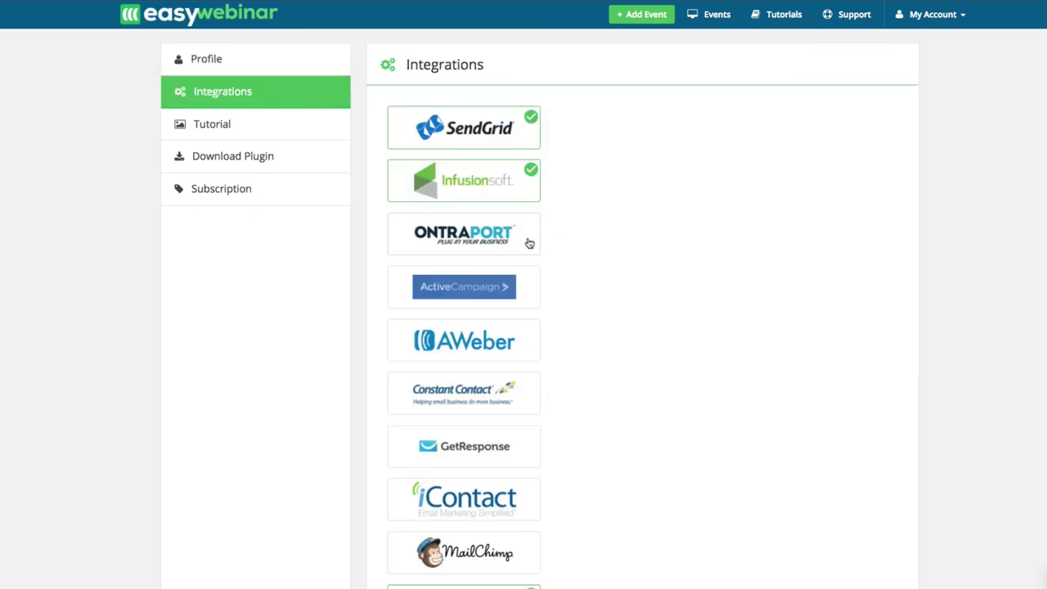
pyautogui.scroll(-3, 529, 243)
pyautogui.scroll(3, 529, 238)
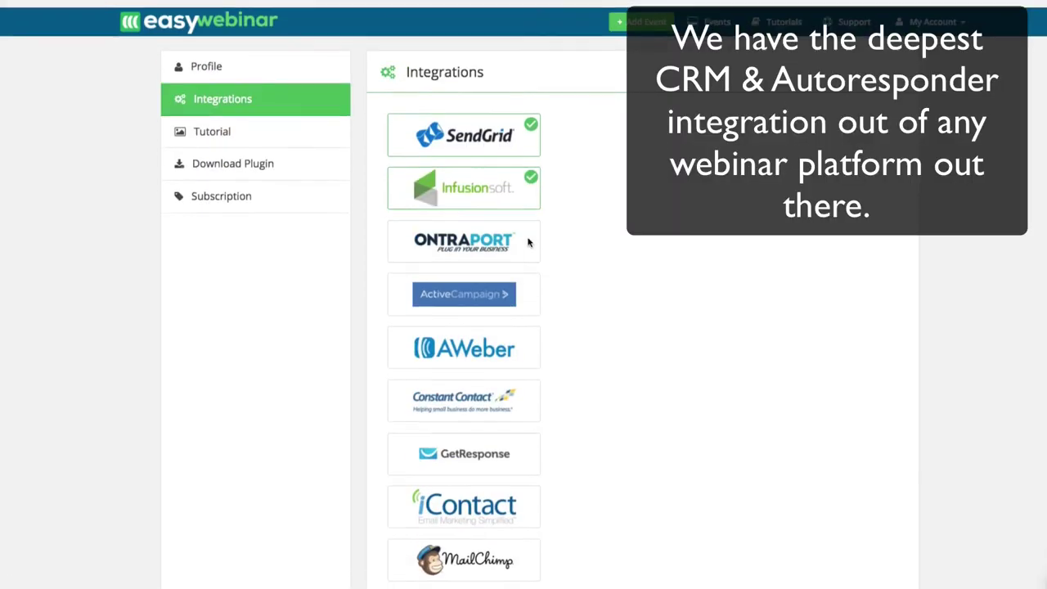
pyautogui.scroll(-3, 481, 377)
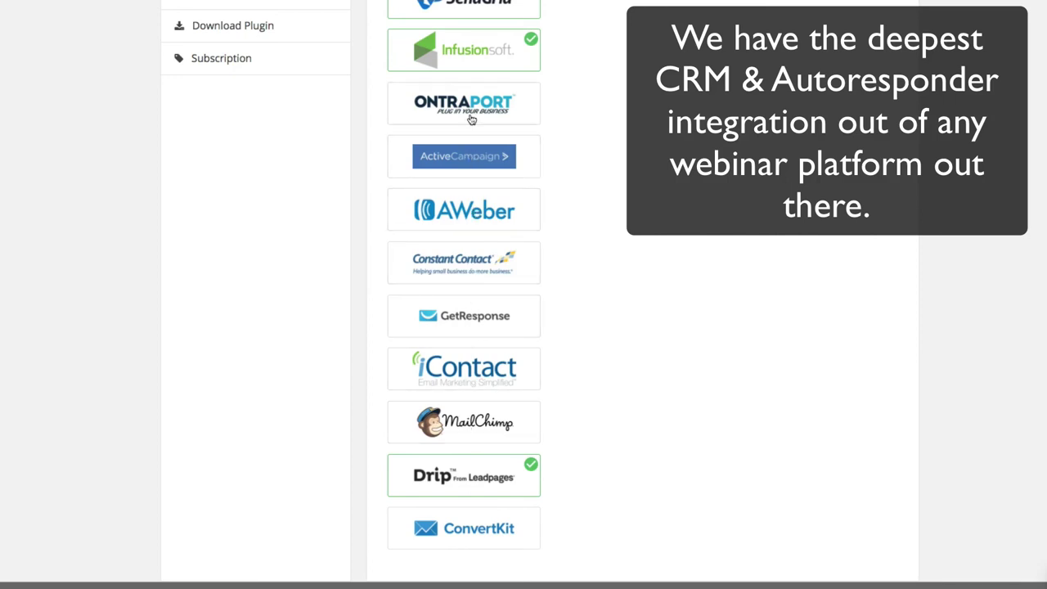
pyautogui.scroll(1, 472, 113)
pyautogui.scroll(2, 472, 110)
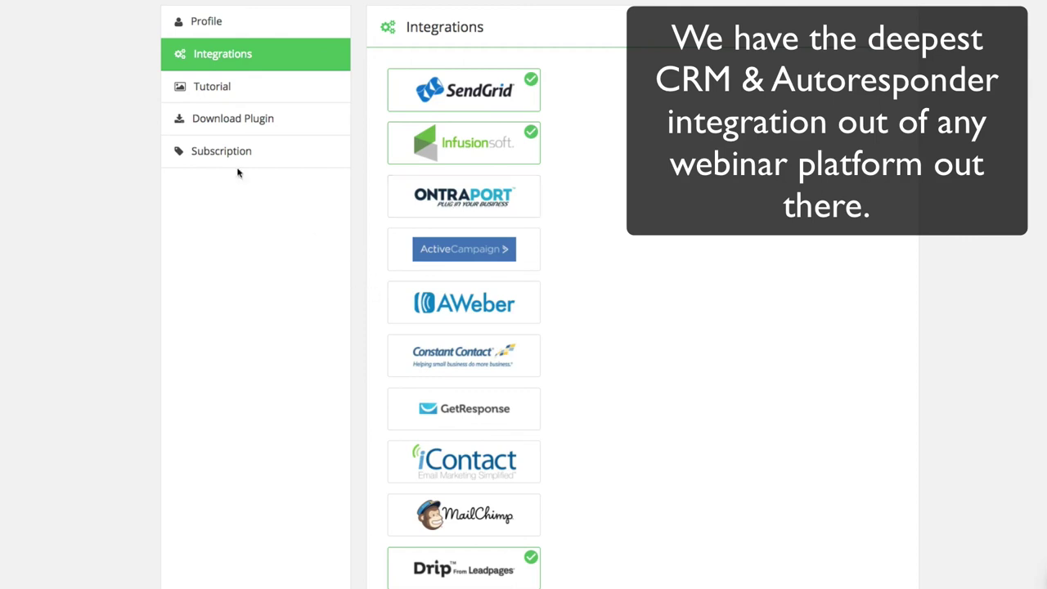
pyautogui.click(226, 99)
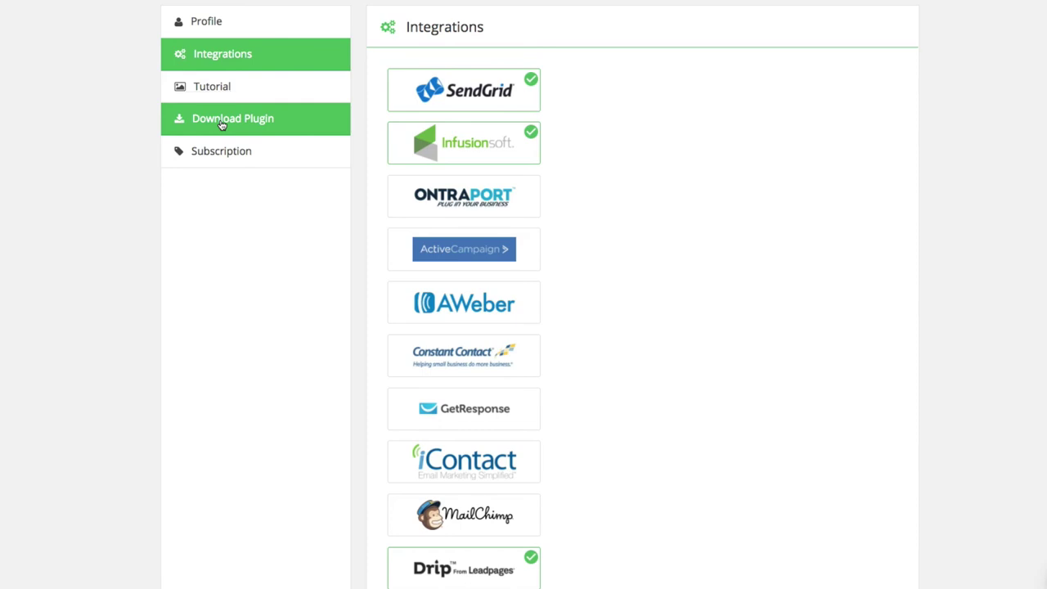
# View the plugin download page, select the activation key, and check the subscription details.
pyautogui.click(221, 121)
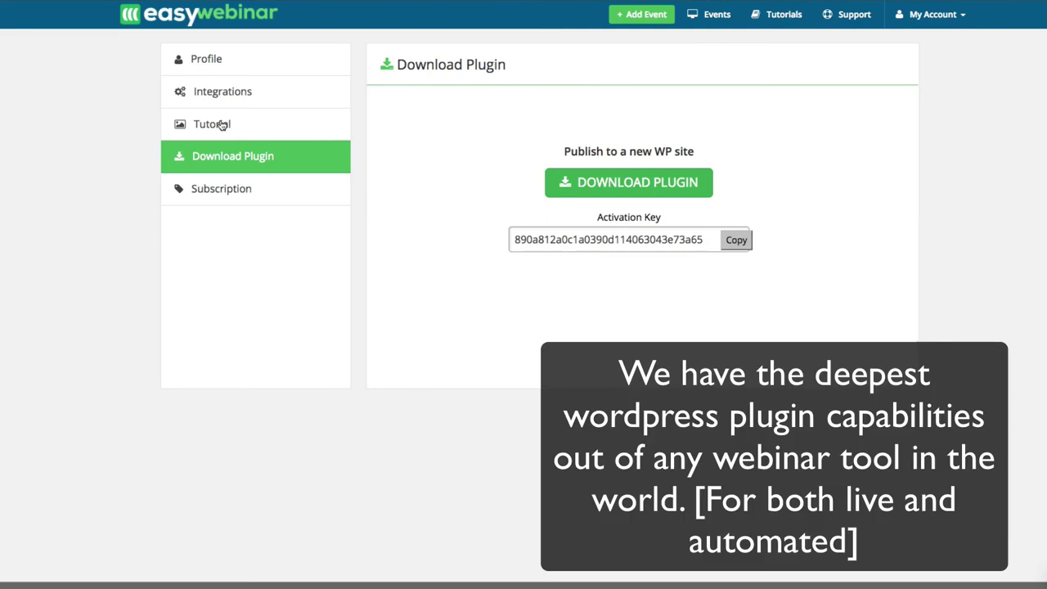
pyautogui.doubleClick(541, 242)
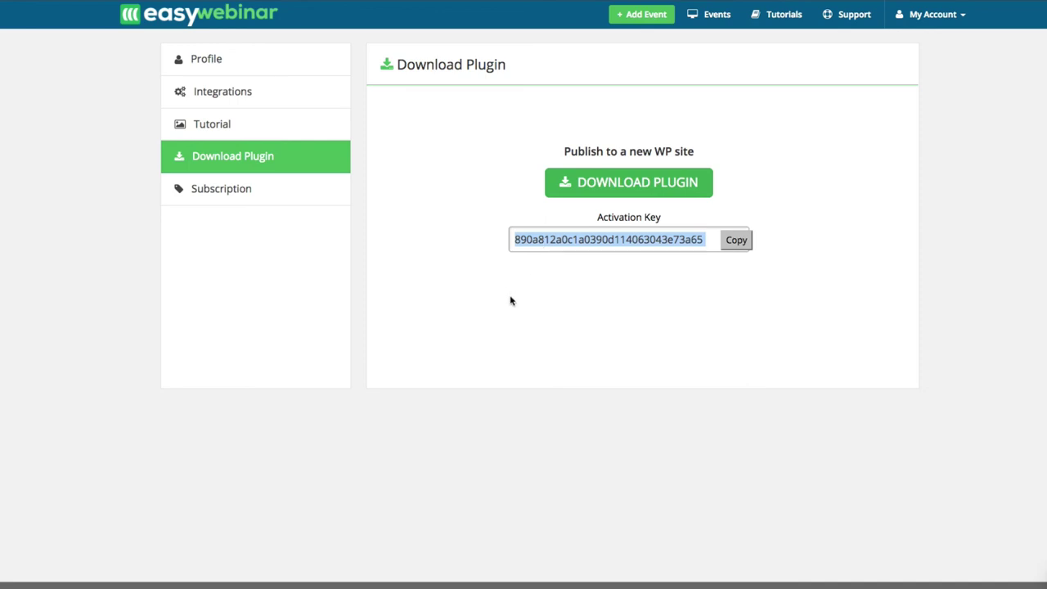
pyautogui.click(207, 191)
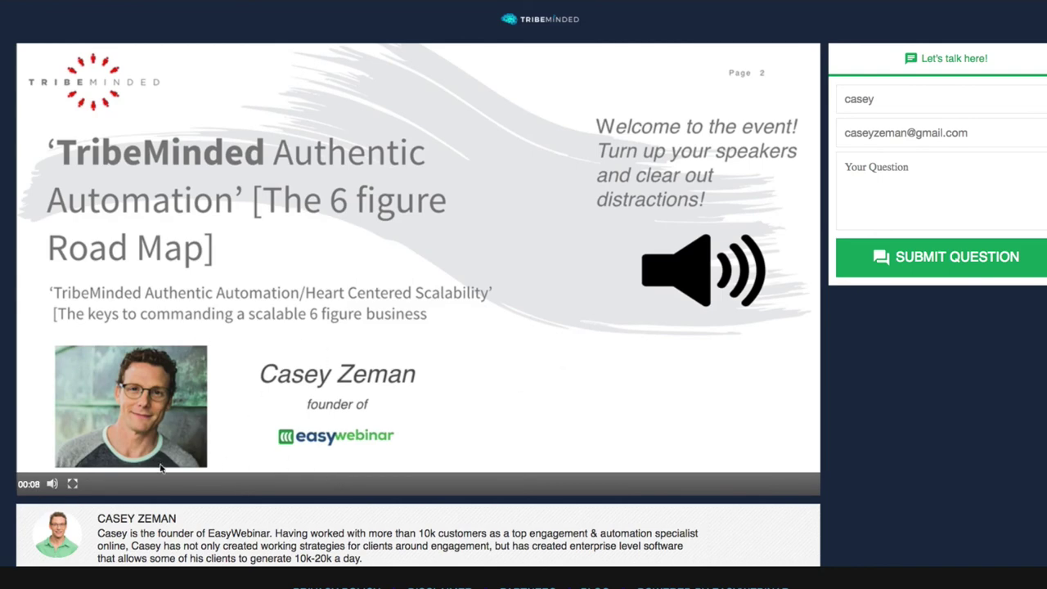
# Switch the TribeMinded event room player to fullscreen and check the volume as the video plays.
pyautogui.click(73, 485)
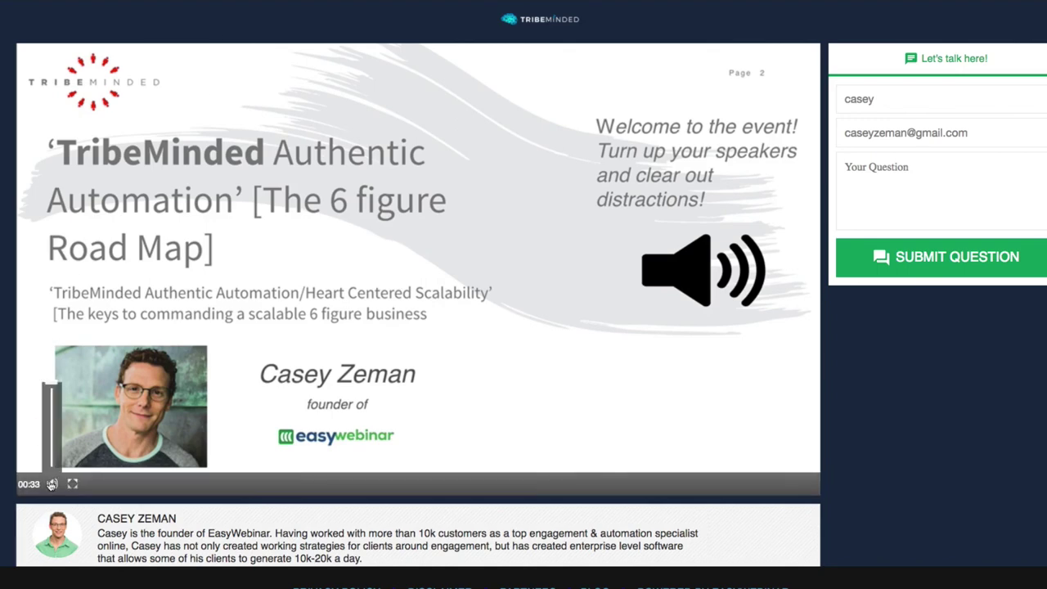
pyautogui.moveTo(51, 481)
pyautogui.scroll(-1, 53, 478)
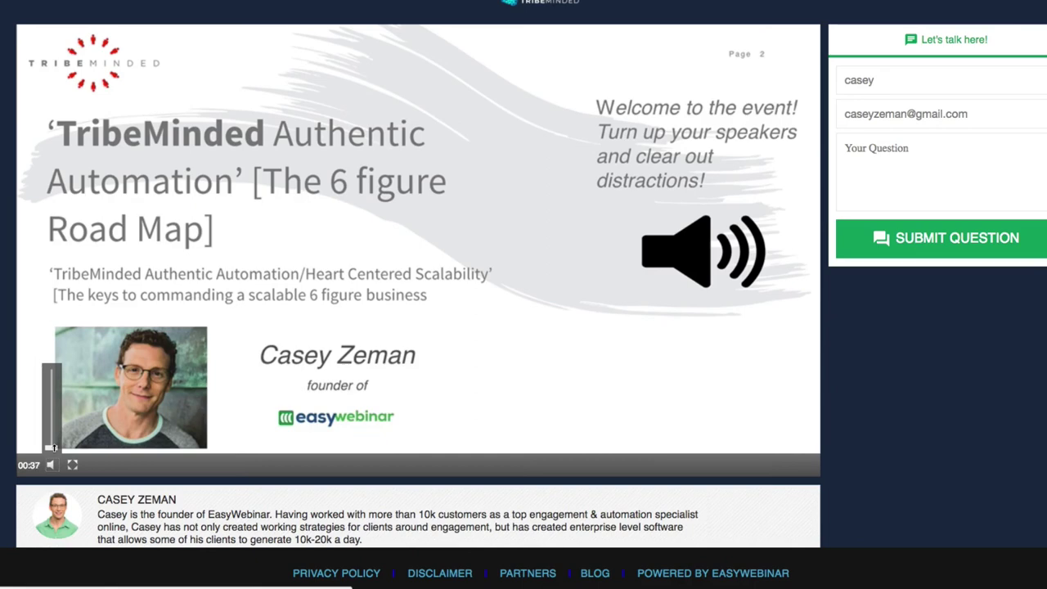